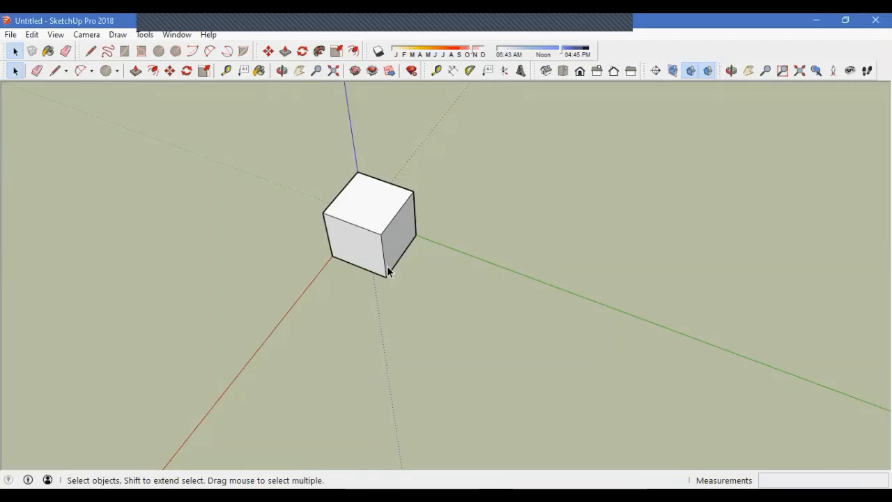
# Step: Open the cube group and push/pull its side and top faces to form a wide, low slab, then close the group
pyautogui.tripleClick(387, 270)
pyautogui.press('p')
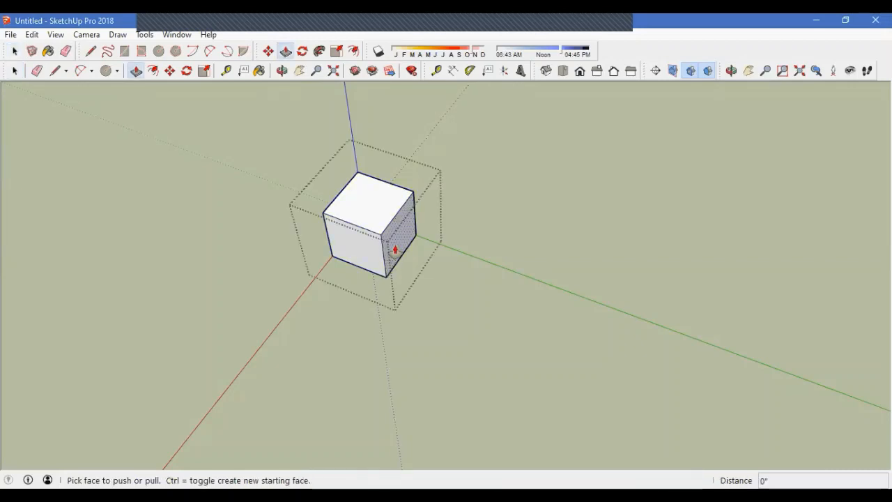
pyautogui.moveTo(397, 250); pyautogui.dragTo(470, 390)
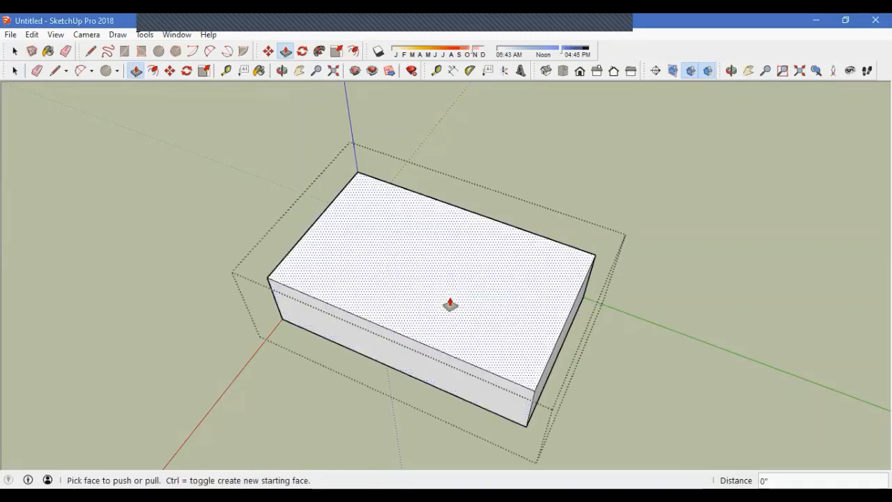
pyautogui.moveTo(450, 304); pyautogui.dragTo(424, 264, button='middle')
pyautogui.moveTo(424, 279); pyautogui.dragTo(428, 302)
pyautogui.moveTo(454, 320); pyautogui.dragTo(508, 308, button='middle')
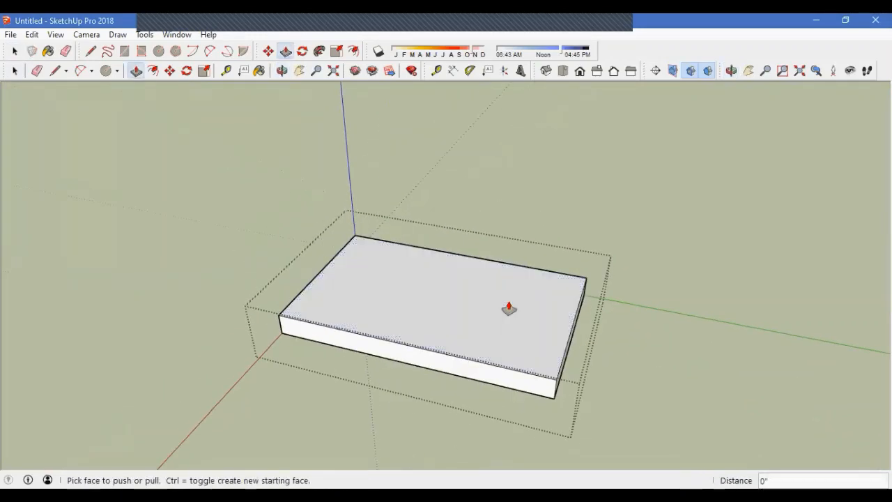
pyautogui.press('space')
pyautogui.click(393, 205)
# Step: Open the slab group and draw three separate rectangles on its top face
pyautogui.scroll(-2, 393, 223)
pyautogui.moveTo(390, 316); pyautogui.dragTo(309, 319, button='middle')
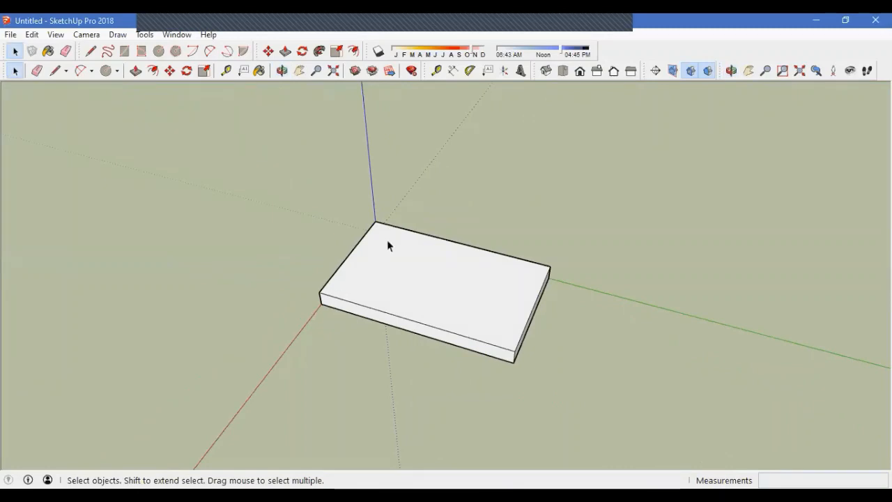
pyautogui.moveTo(542, 332); pyautogui.dragTo(441, 384, button='middle')
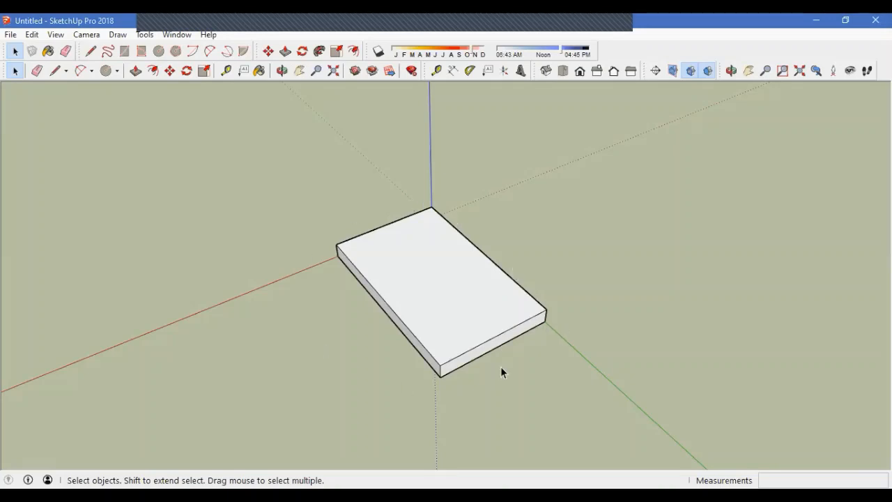
pyautogui.moveTo(448, 368); pyautogui.dragTo(439, 285, button='middle')
pyautogui.doubleClick(486, 333)
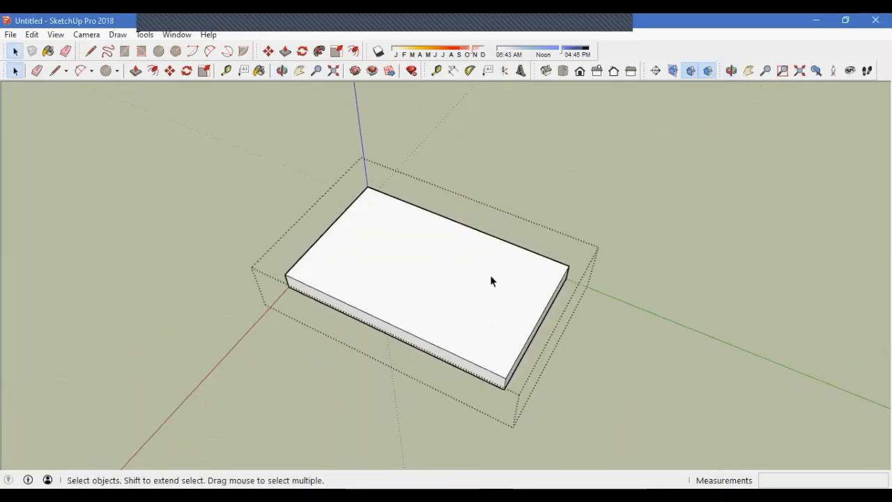
pyautogui.press('r')
pyautogui.click(332, 271)
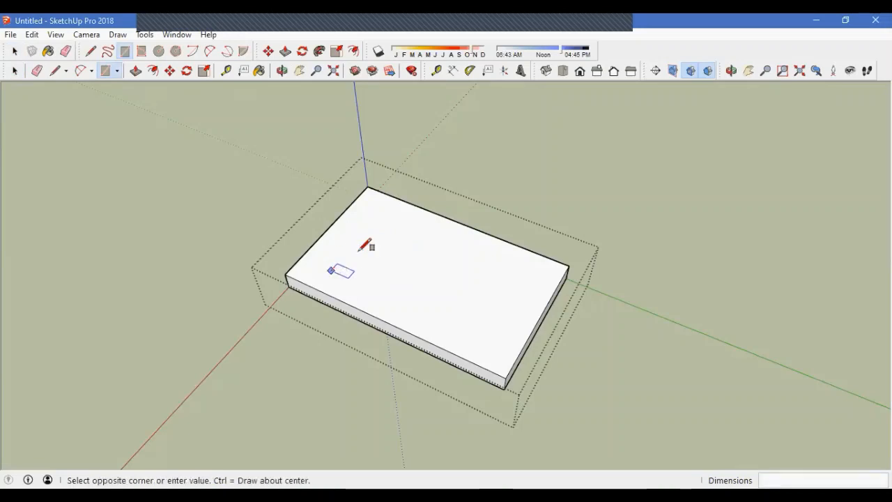
pyautogui.click(400, 221)
pyautogui.click(430, 235)
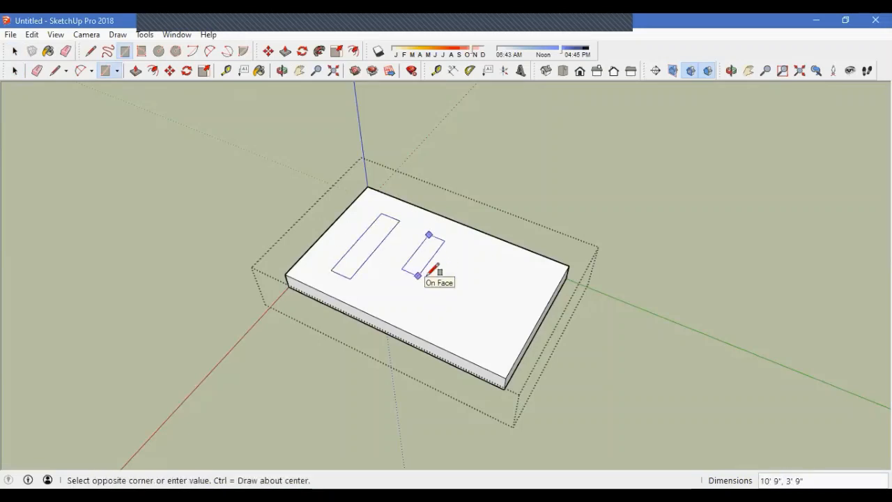
pyautogui.click(472, 284)
pyautogui.click(414, 299)
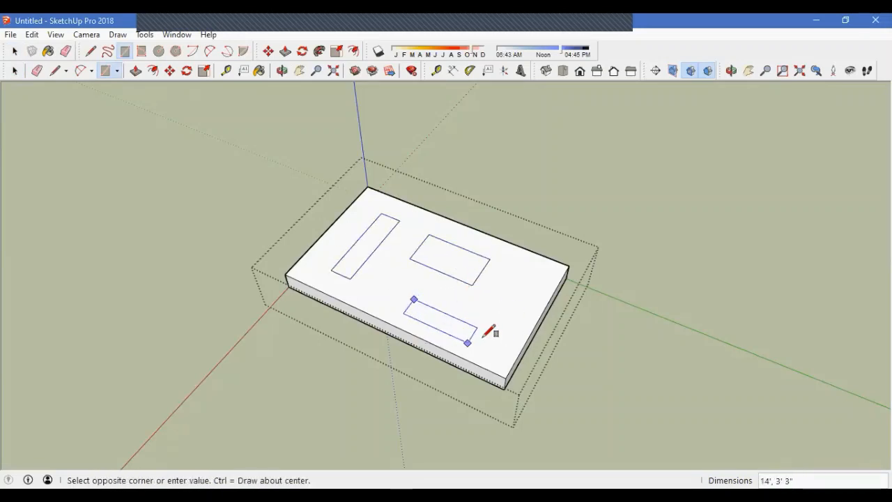
pyautogui.click(474, 347)
# Step: Extrude the three rectangles into blocks, making the one nearest the origin about 7' 5" tall
pyautogui.press('p')
pyautogui.click(438, 248)
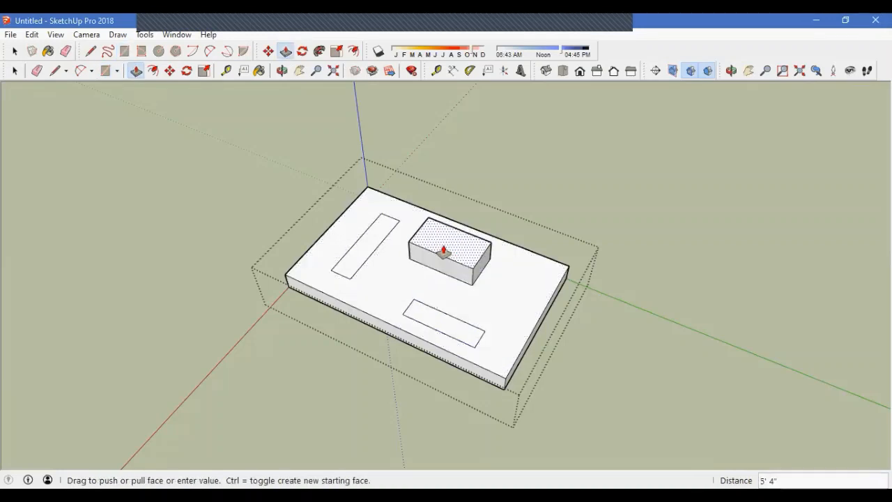
pyautogui.click(444, 241)
pyautogui.click(428, 315)
pyautogui.click(440, 310)
pyautogui.click(368, 244)
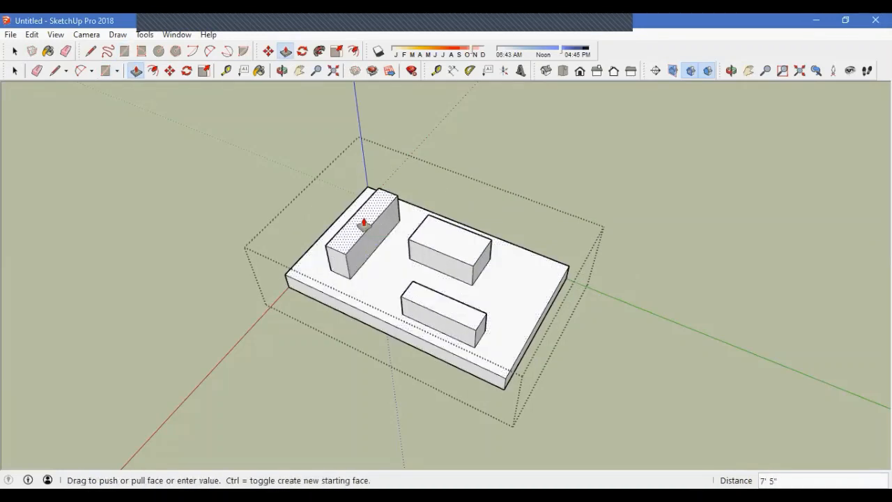
pyautogui.click(364, 223)
pyautogui.moveTo(551, 293); pyautogui.dragTo(418, 385, button='middle')
pyautogui.press('space')
# Step: Measure the bottom edge of the slab's short side that meets the green axis
pyautogui.press('t')
pyautogui.click(357, 388)
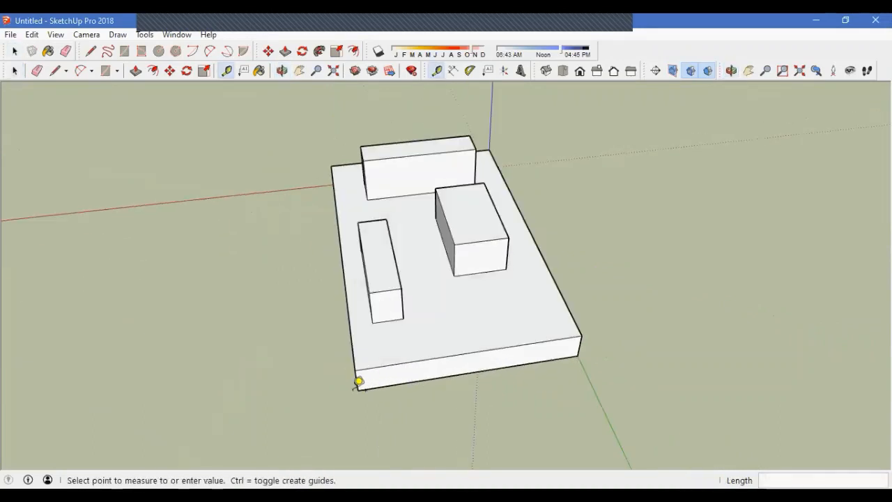
pyautogui.click(358, 388)
pyautogui.click(358, 389)
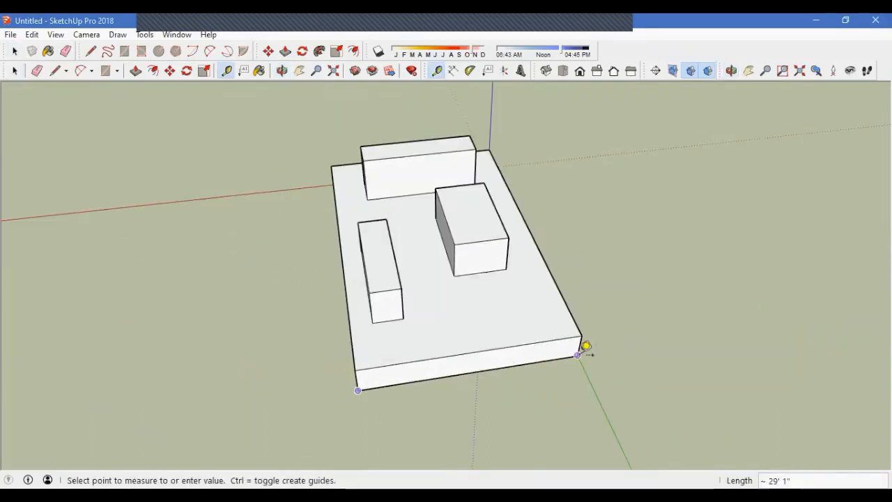
pyautogui.click(584, 347)
pyautogui.moveTo(342, 339); pyautogui.dragTo(474, 331, button='middle')
pyautogui.moveTo(320, 325); pyautogui.dragTo(524, 313, button='middle')
pyautogui.scroll(6, 571, 361)
pyautogui.press('space')
pyautogui.scroll(-4, 420, 362)
# Step: Measure the slab's short bottom edge again and enter 10' as its length, but decline resizing the model
pyautogui.press('l')
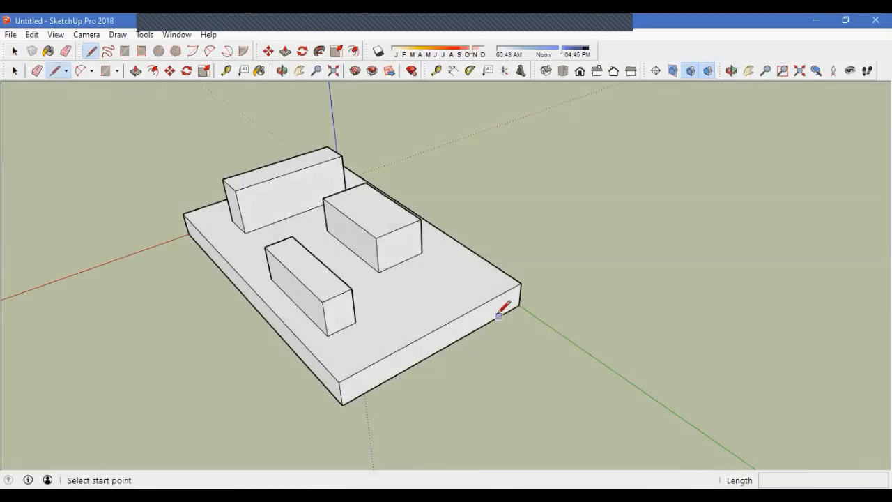
pyautogui.press('t')
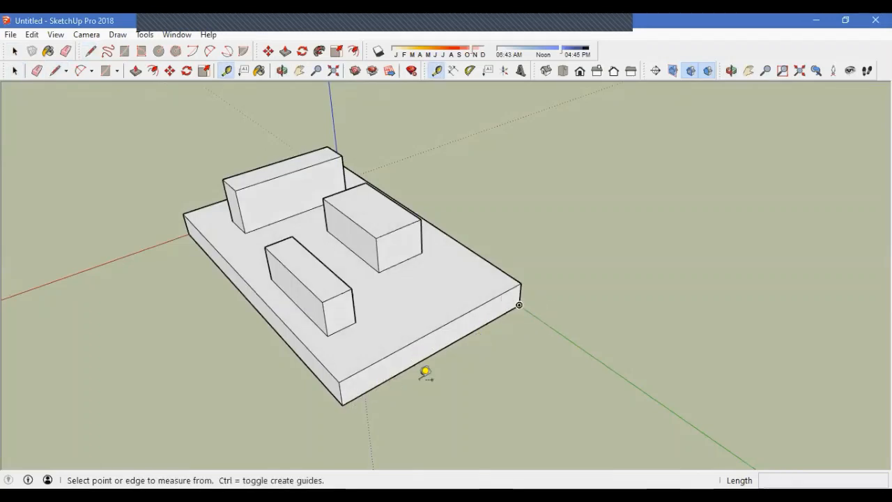
pyautogui.moveTo(488, 332); pyautogui.dragTo(499, 325, button='middle')
pyautogui.click(518, 305)
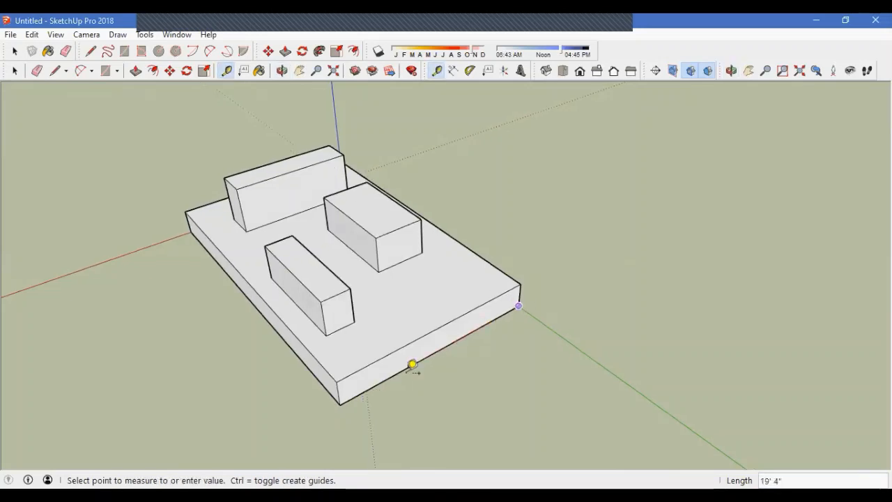
pyautogui.click(340, 403)
pyautogui.write("10'")
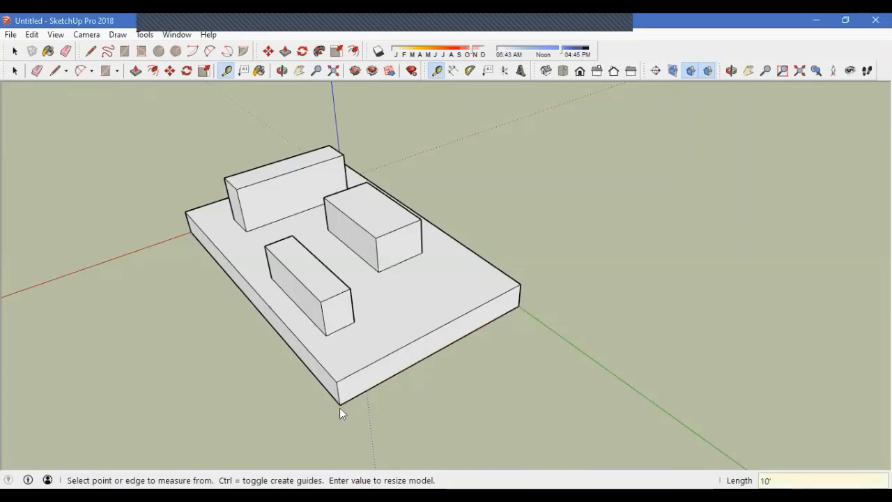
pyautogui.press('Return')
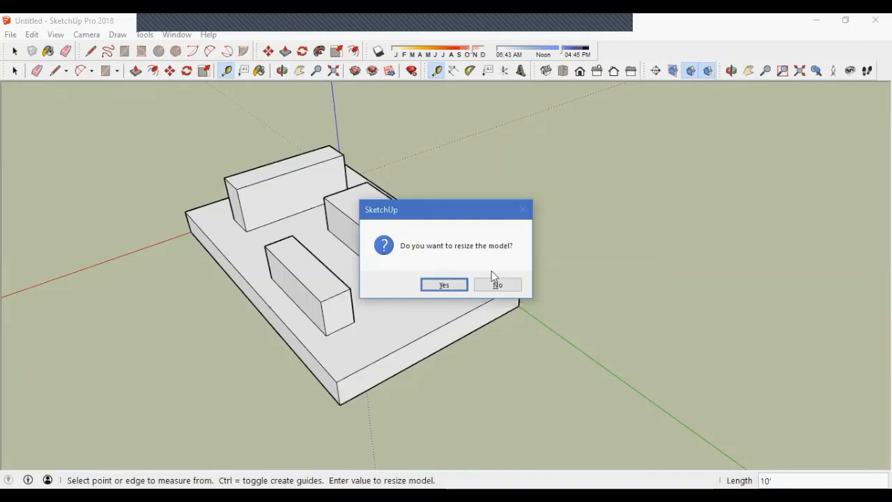
pyautogui.click(507, 286)
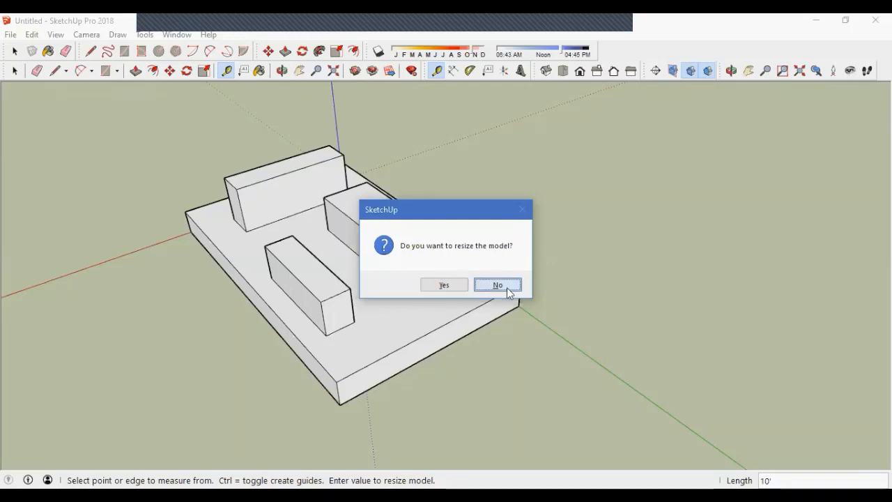
# Step: Draw a line about 6' 1" along the green axis from the slab's bottom corner, continuing with a 10' line along the red axis
pyautogui.scroll(-3, 432, 349)
pyautogui.press('space')
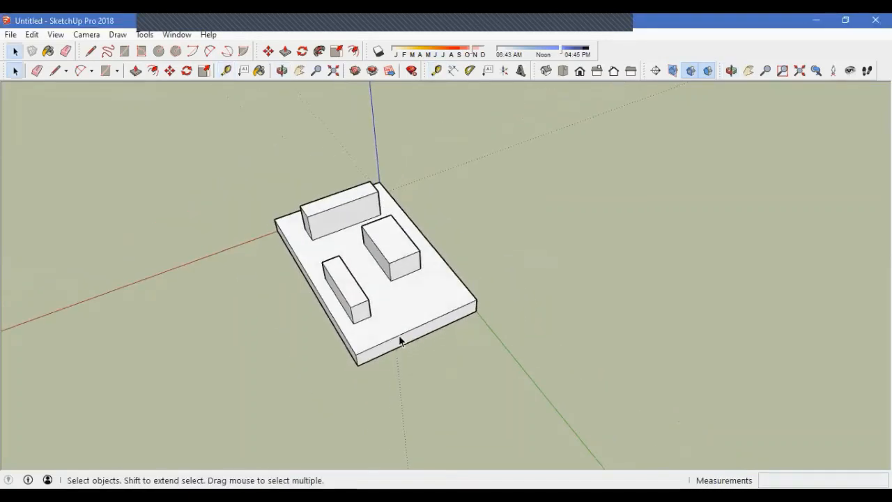
pyautogui.scroll(3, 400, 335)
pyautogui.click(400, 320)
pyautogui.scroll(-3, 387, 331)
pyautogui.scroll(4, 423, 338)
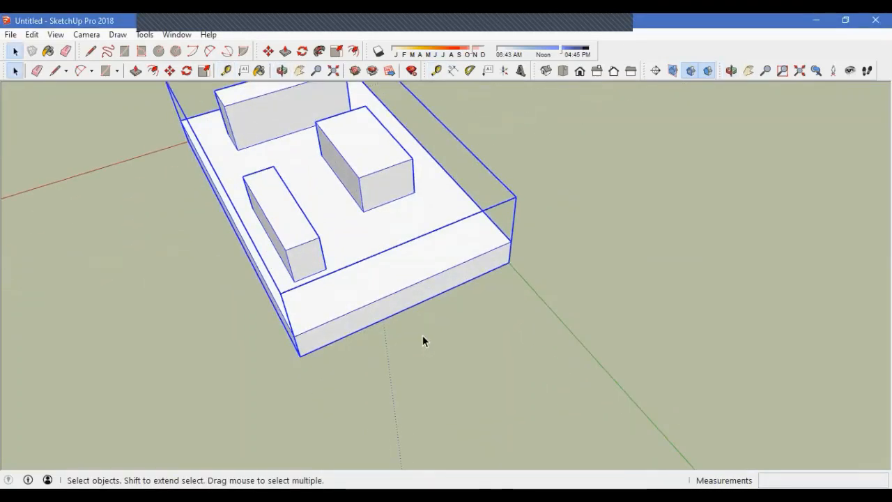
pyautogui.press('l')
pyautogui.click(509, 261)
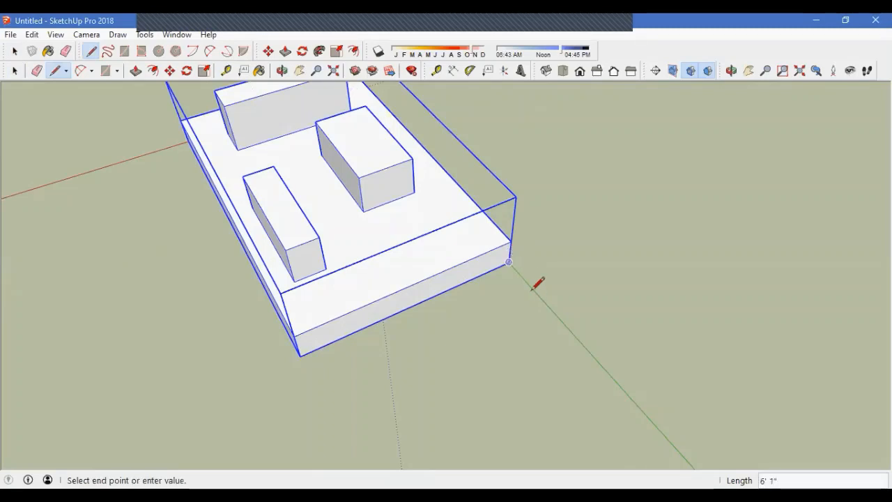
pyautogui.click(533, 289)
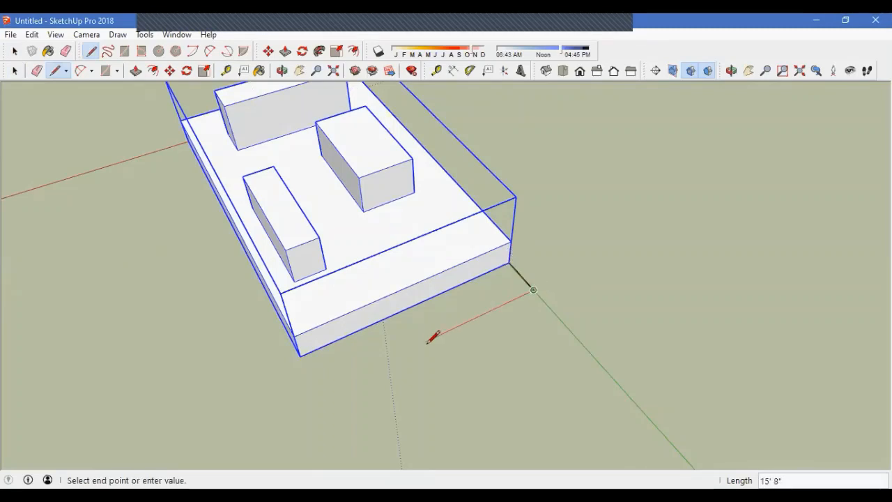
pyautogui.press('Return')
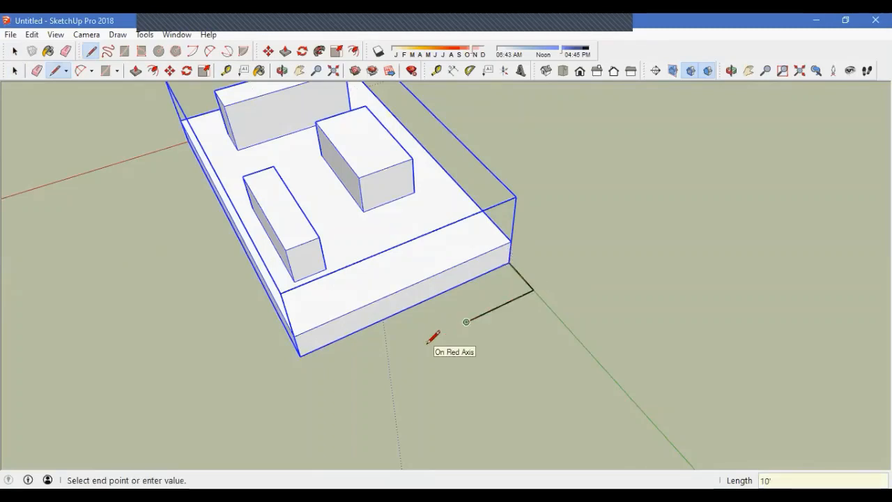
pyautogui.press('Escape')
pyautogui.press('space')
# Step: Delete the short line connecting the slab to the 10' line and select the slab group
pyautogui.click(528, 286)
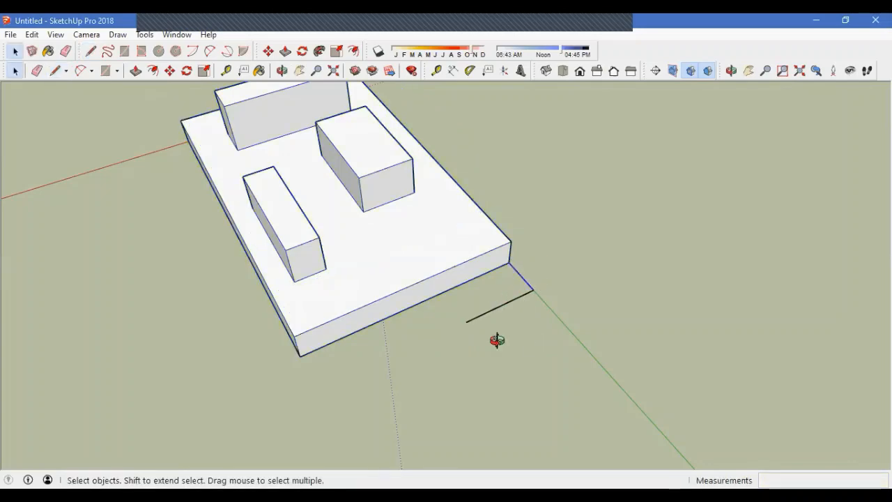
pyautogui.moveTo(496, 339); pyautogui.dragTo(506, 330, button='middle')
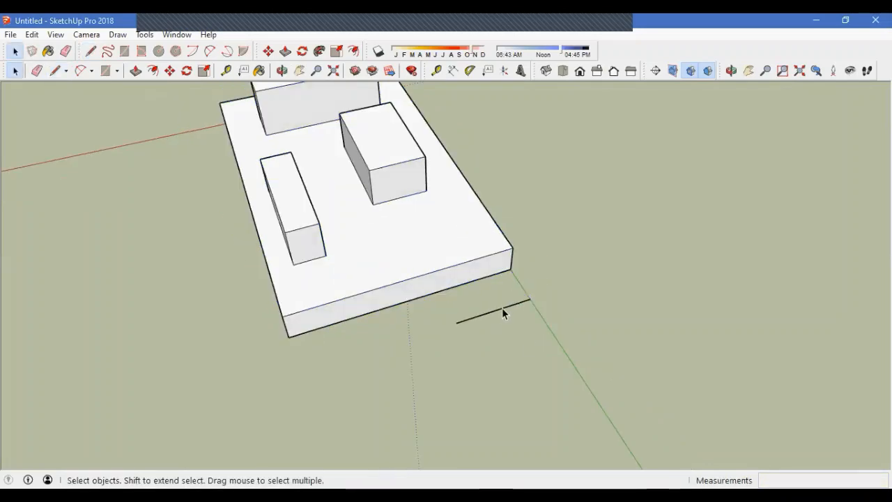
pyautogui.click(486, 278)
pyautogui.moveTo(494, 291); pyautogui.dragTo(451, 319, button='middle')
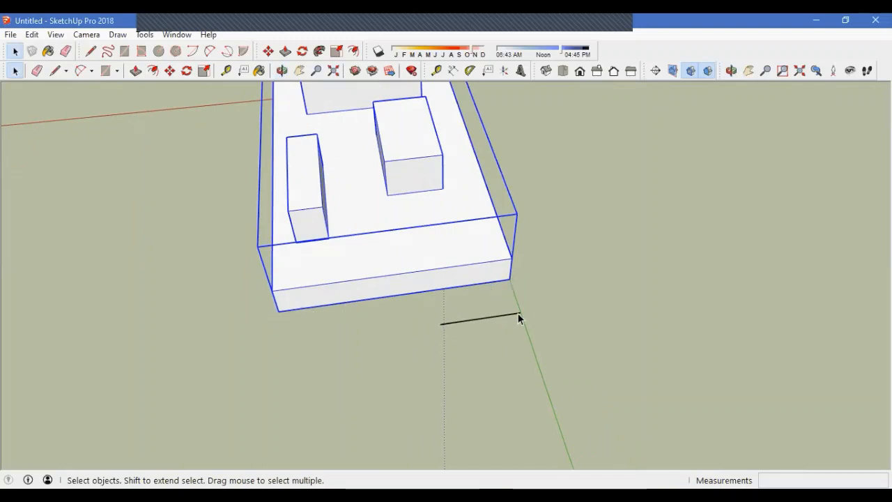
# Step: Try to move the slab group by its bottom corner onto the 10' line's endpoint on the green axis
pyautogui.press('m')
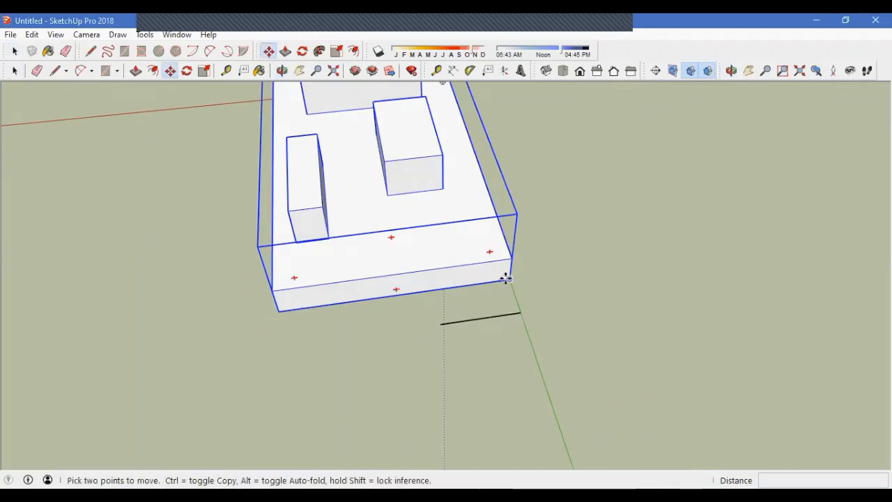
pyautogui.click(511, 281)
pyautogui.click(522, 312)
pyautogui.moveTo(463, 394); pyautogui.dragTo(434, 358, button='middle')
pyautogui.scroll(3, 448, 327)
pyautogui.press('space')
pyautogui.scroll(-5, 376, 287)
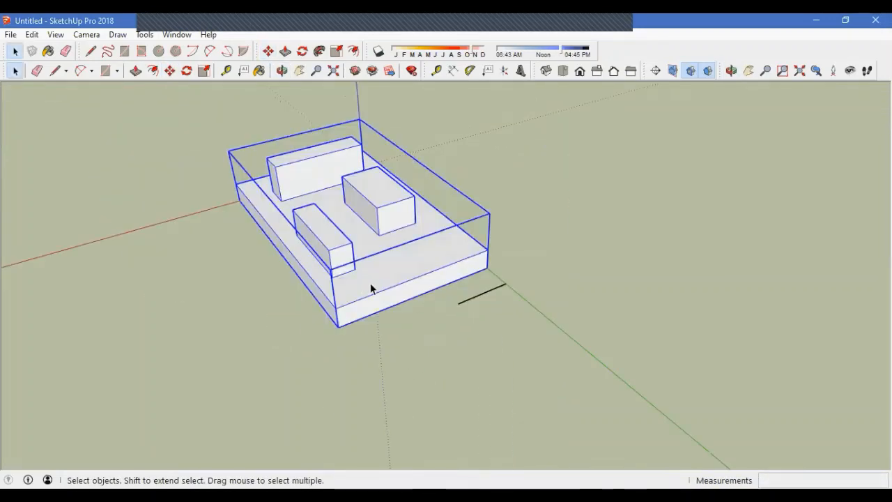
# Step: Scale the slab group uniformly to about 0.34 from its red-axis side grip, using the 10' line's free endpoint as reference
pyautogui.press('s')
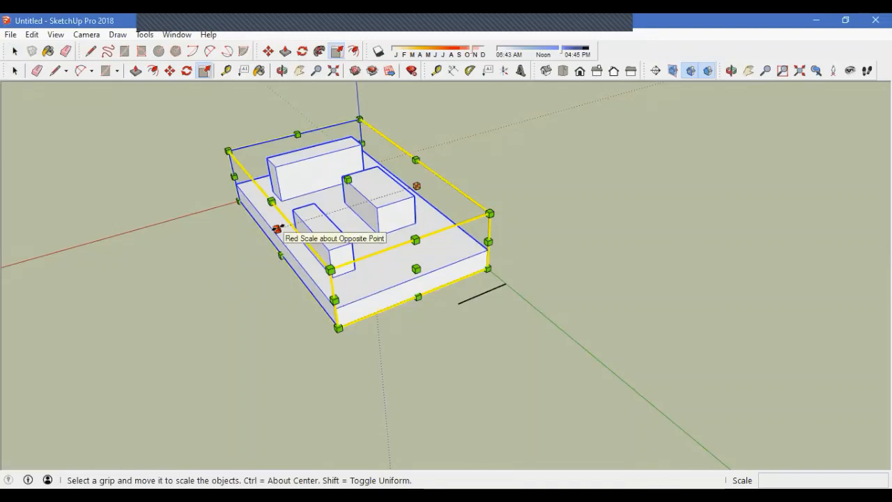
pyautogui.moveTo(277, 228); pyautogui.dragTo(460, 307)
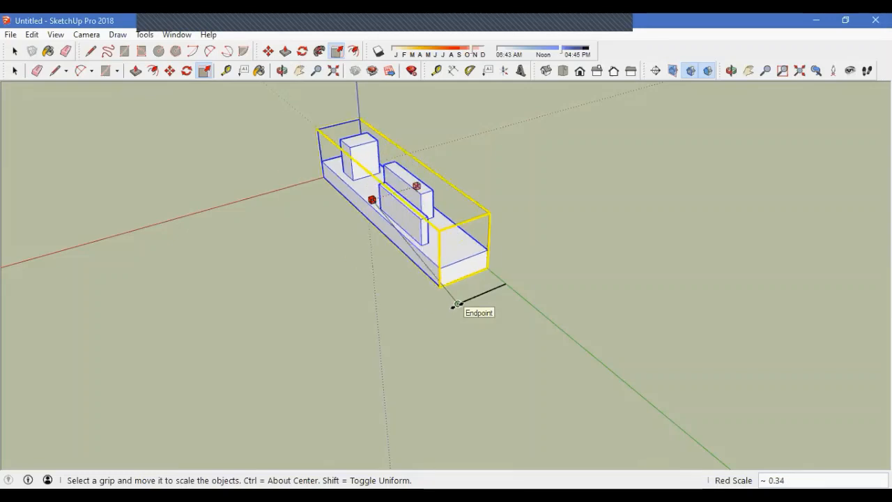
pyautogui.press('shift')
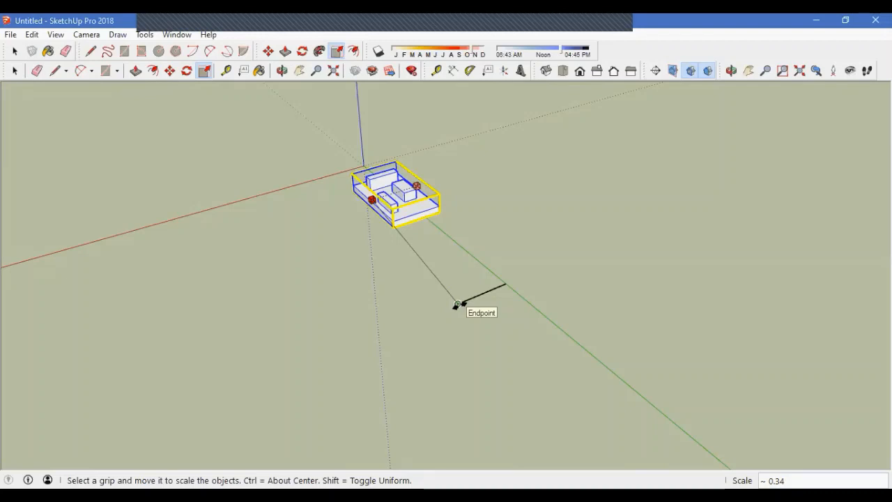
pyautogui.click(457, 304)
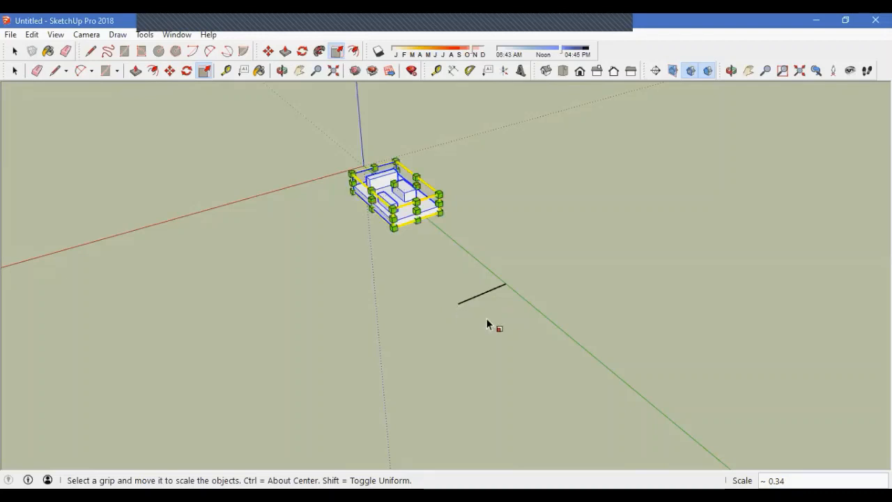
# Step: Move the scaled group by its bottom corner about 25' 5" onto the 10' line's endpoint on the green axis
pyautogui.press('m')
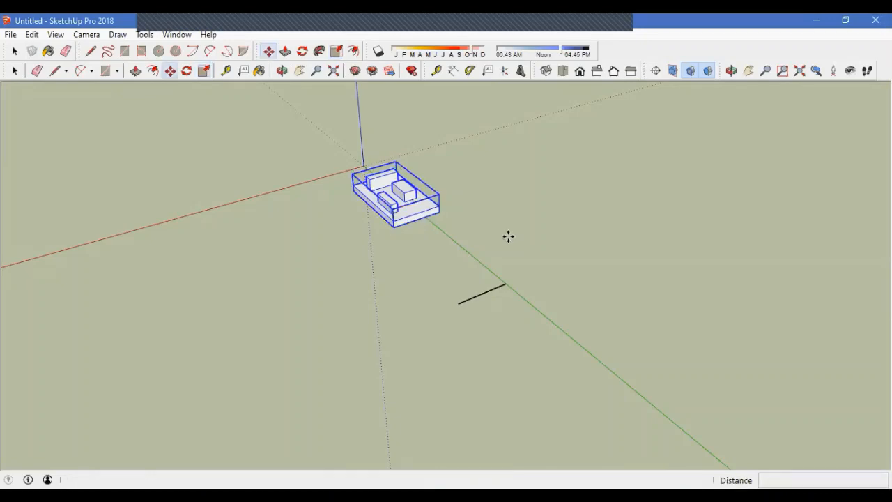
pyautogui.click(439, 212)
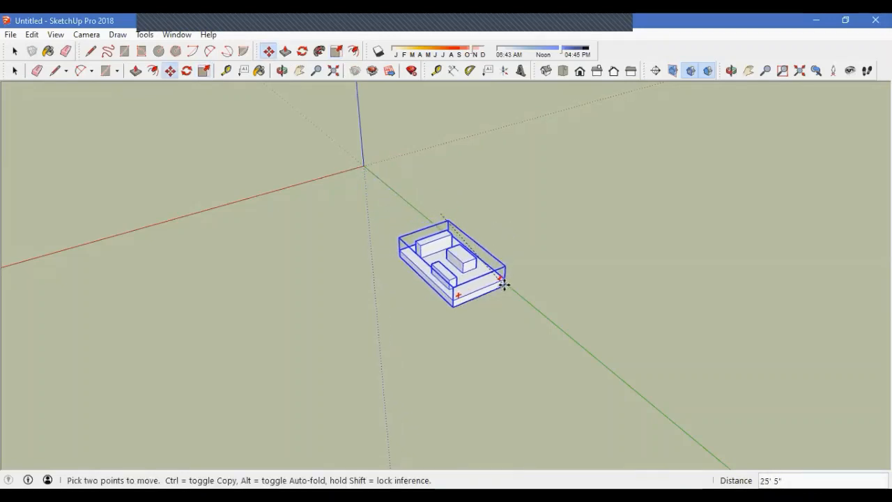
# Step: Inspect up close how the slab group's bottom corner meets the 10' line's endpoint on the green axis
pyautogui.scroll(3, 504, 285)
pyautogui.moveTo(501, 279)
pyautogui.mouseDown(button='middle')
pyautogui.moveTo(329, 244)
pyautogui.moveTo(564, 334)
pyautogui.moveTo(416, 273)
pyautogui.moveTo(480, 241)
pyautogui.mouseUp(button='middle')
pyautogui.scroll(3, 529, 336)
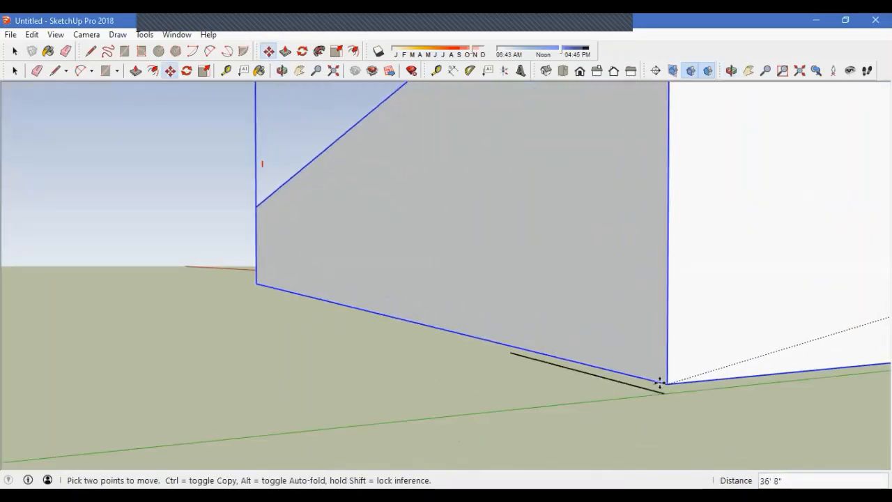
pyautogui.scroll(-5, 659, 382)
pyautogui.moveTo(661, 382); pyautogui.dragTo(700, 396, button='middle')
pyautogui.scroll(3, 468, 333)
pyautogui.moveTo(467, 333); pyautogui.dragTo(680, 398, button='middle')
# Step: Select the 10' line under the slab's short side and compare it with the slab edge from several angles
pyautogui.press('space')
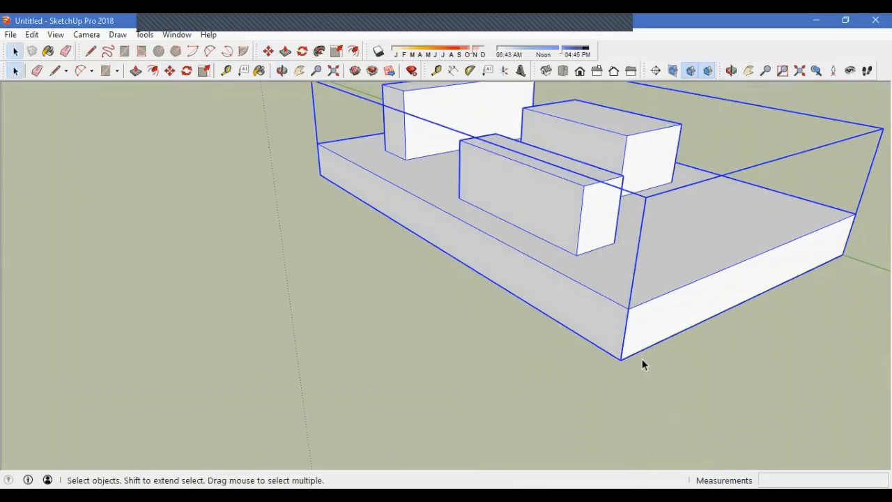
pyautogui.click(642, 352)
pyautogui.scroll(-4, 551, 355)
pyautogui.moveTo(552, 355); pyautogui.dragTo(662, 289, button='middle')
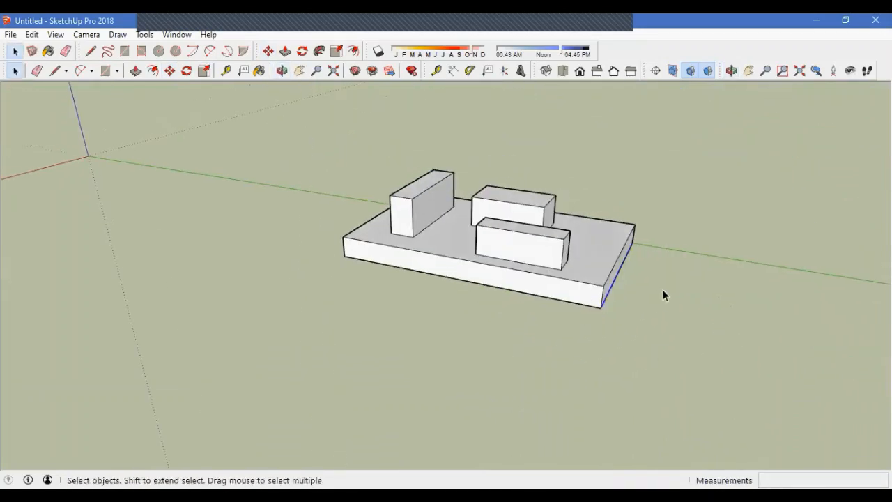
pyautogui.scroll(5, 609, 305)
pyautogui.scroll(-3, 603, 313)
pyautogui.moveTo(500, 322); pyautogui.dragTo(544, 382, button='middle')
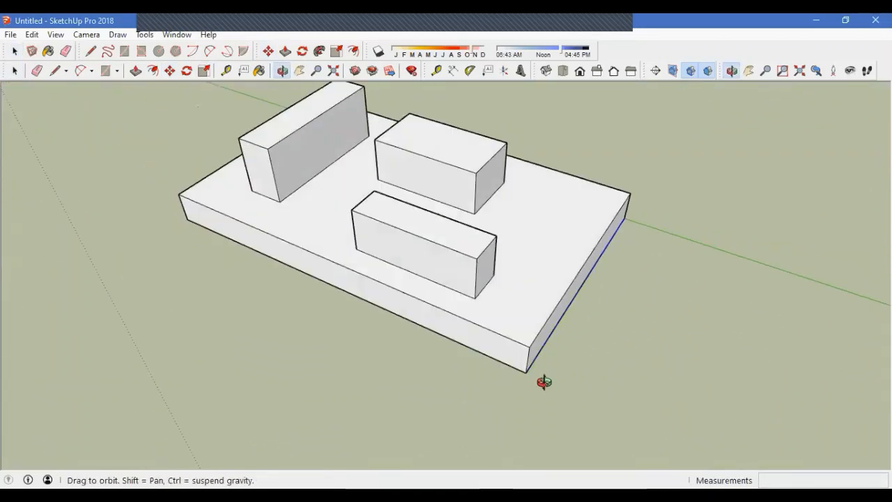
pyautogui.scroll(-3, 503, 274)
pyautogui.moveTo(461, 322); pyautogui.dragTo(490, 260, button='middle')
pyautogui.scroll(-3, 439, 334)
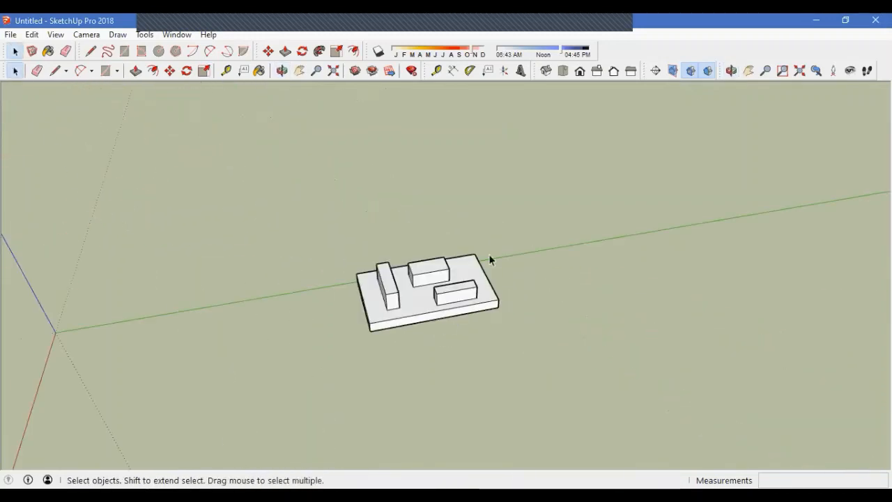
pyautogui.moveTo(473, 377); pyautogui.dragTo(183, 319, button='middle')
pyautogui.scroll(2, 446, 317)
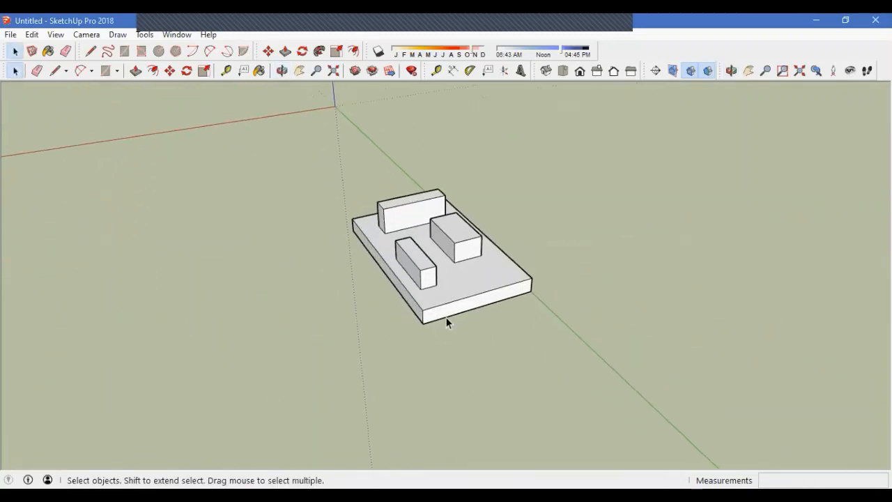
# Step: Select the whole model and move it back along the green axis so the slab's corner sits at the origin
pyautogui.scroll(-2, 447, 319)
pyautogui.moveTo(415, 328); pyautogui.dragTo(579, 314, button='middle')
pyautogui.click(576, 306)
pyautogui.moveTo(396, 234); pyautogui.dragTo(520, 361, button='middle')
pyautogui.hotkey('ctrl', 'a')
pyautogui.press('m')
pyautogui.click(648, 367)
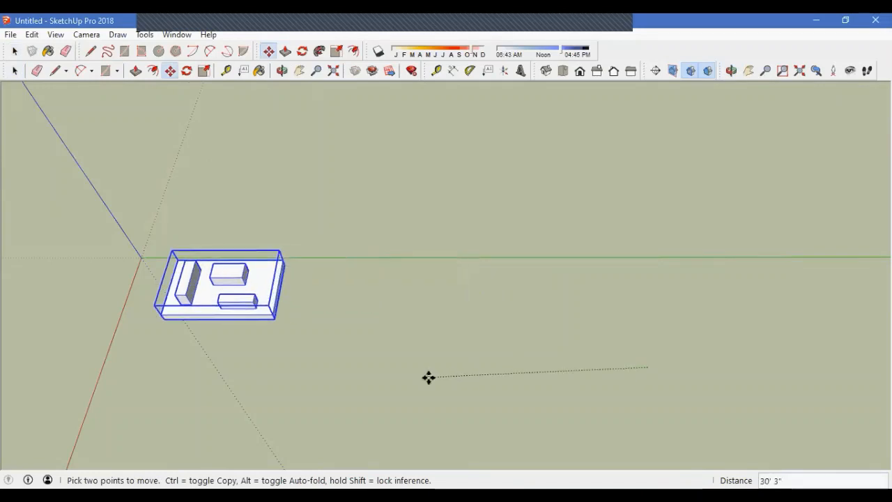
pyautogui.click(406, 367)
pyautogui.moveTo(407, 367); pyautogui.dragTo(299, 304, button='middle')
pyautogui.scroll(5, 259, 290)
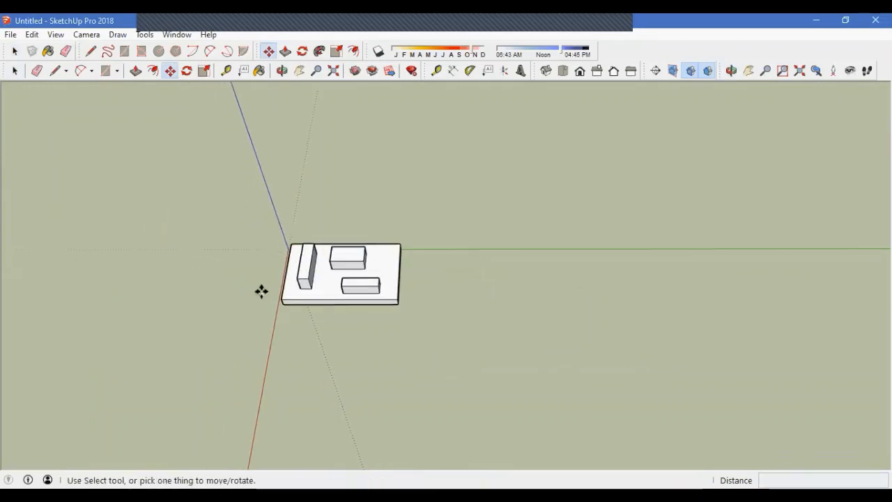
pyautogui.moveTo(382, 357); pyautogui.dragTo(348, 262, button='middle')
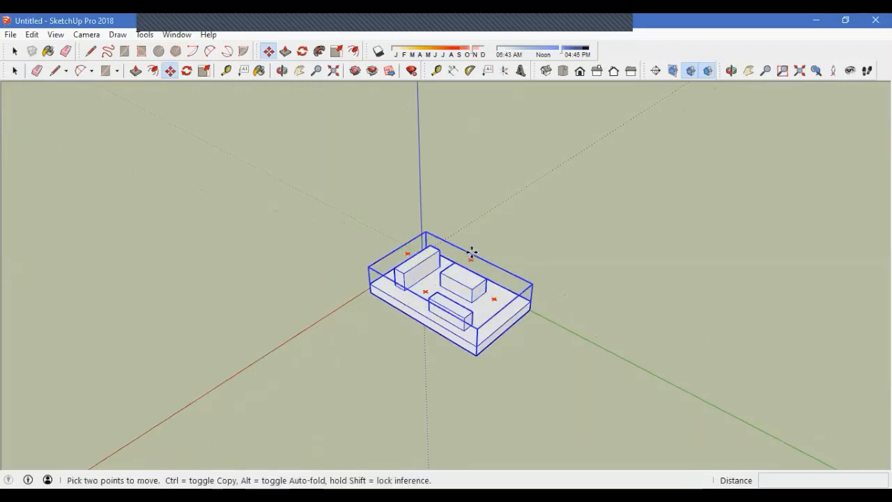
pyautogui.moveTo(445, 245); pyautogui.dragTo(390, 255, button='middle')
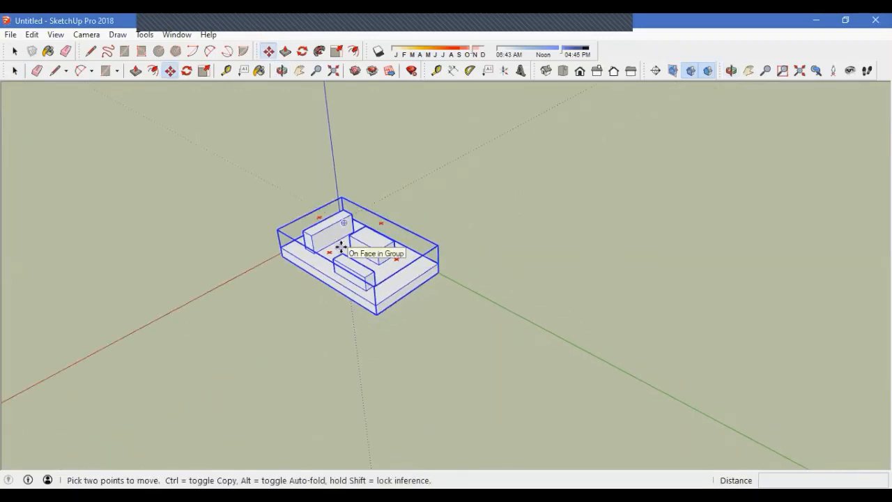
pyautogui.press('space')
# Step: Orbit around the slab model with the Orbit tool to view it from different sides
pyautogui.scroll(-1, 380, 265)
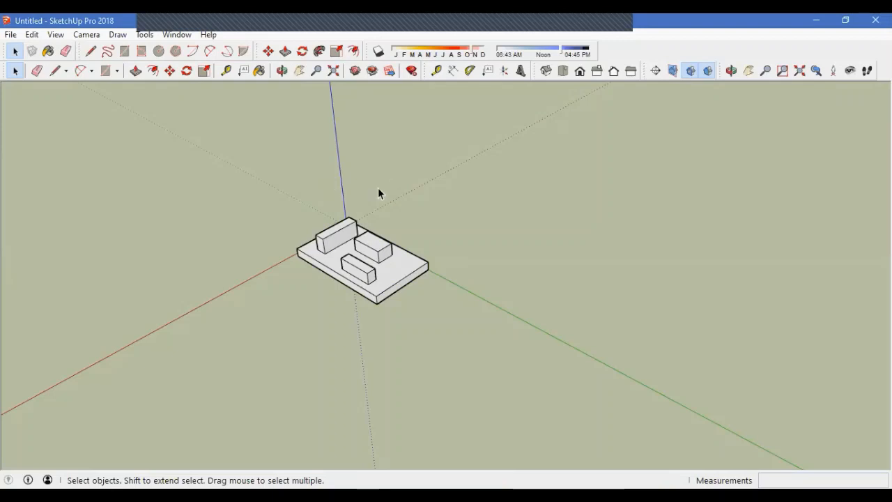
pyautogui.moveTo(379, 193); pyautogui.dragTo(352, 216, button='middle')
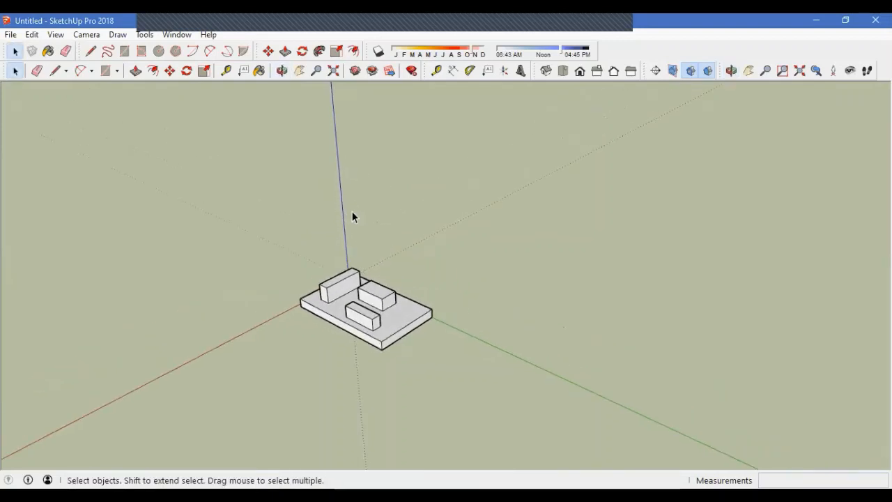
pyautogui.click(282, 73)
pyautogui.moveTo(367, 230); pyautogui.dragTo(546, 335)
pyautogui.moveTo(358, 397)
pyautogui.mouseDown()
pyautogui.moveTo(379, 361)
pyautogui.moveTo(349, 211)
pyautogui.moveTo(379, 265)
pyautogui.moveTo(412, 410)
pyautogui.moveTo(531, 358)
pyautogui.moveTo(458, 383)
pyautogui.moveTo(368, 390)
pyautogui.mouseUp()
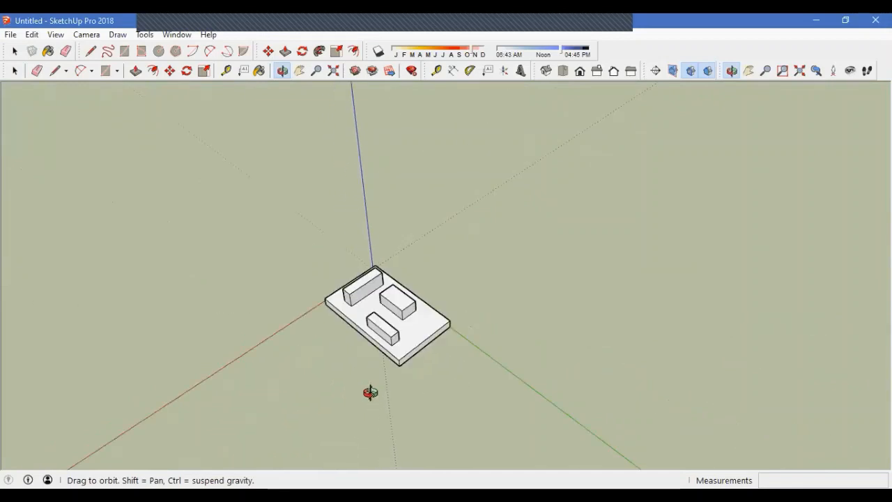
# Step: Pan the view across the slab model and zoom to its extents
pyautogui.click(300, 72)
pyautogui.moveTo(413, 319); pyautogui.dragTo(493, 288)
pyautogui.click(316, 70)
pyautogui.click(333, 69)
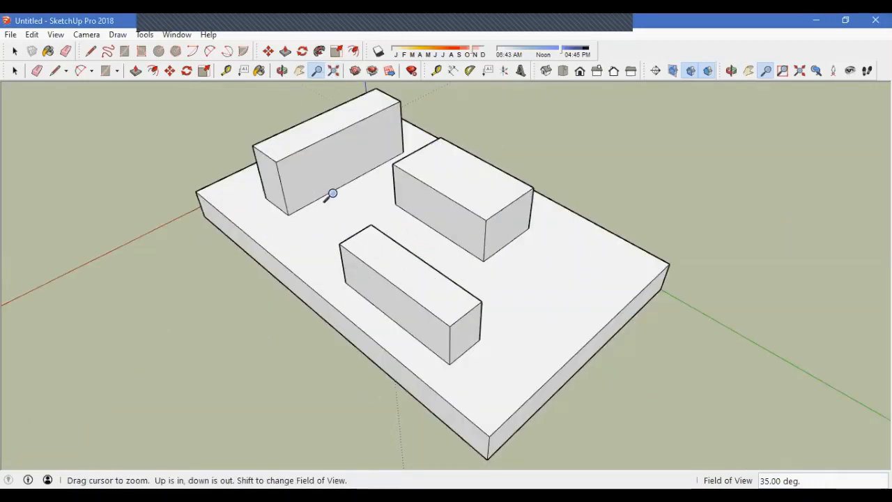
# Step: Use Position Camera to place the viewpoint on the ground beyond the green axis at a height offset of 5' 6"
pyautogui.scroll(-4, 334, 199)
pyautogui.moveTo(342, 233); pyautogui.dragTo(528, 327, button='middle')
pyautogui.scroll(-2, 443, 220)
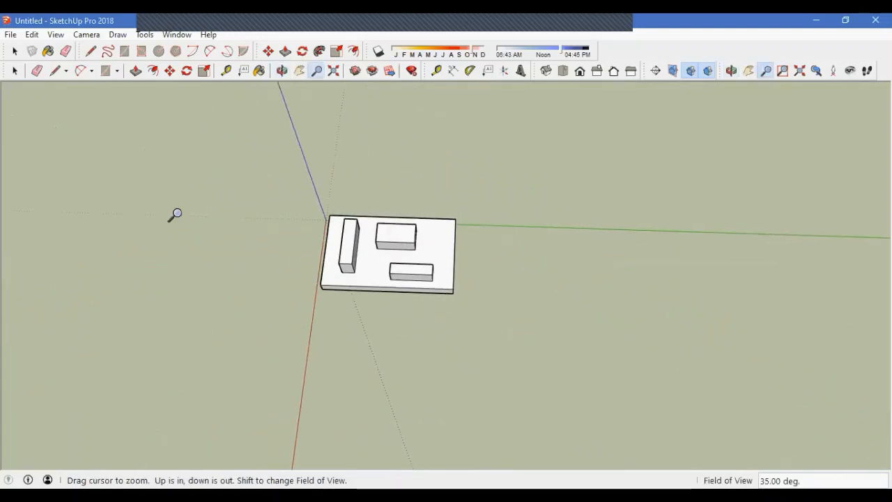
pyautogui.click(14, 51)
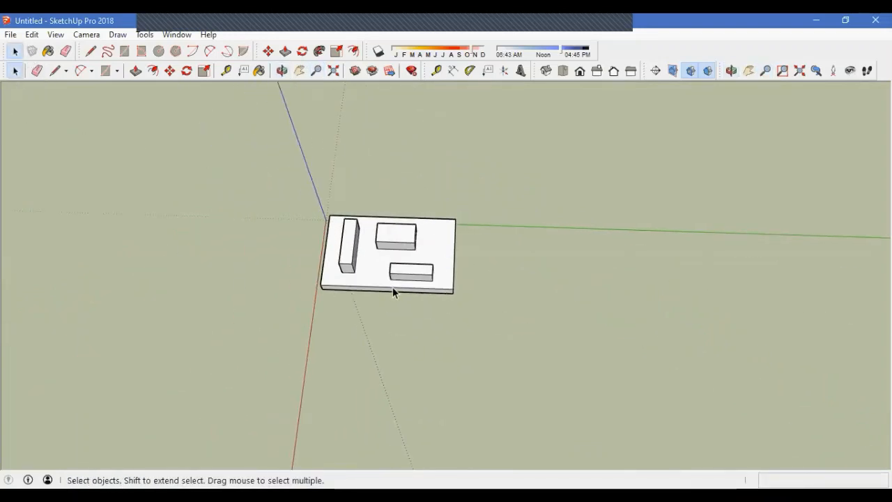
pyautogui.scroll(-2, 403, 298)
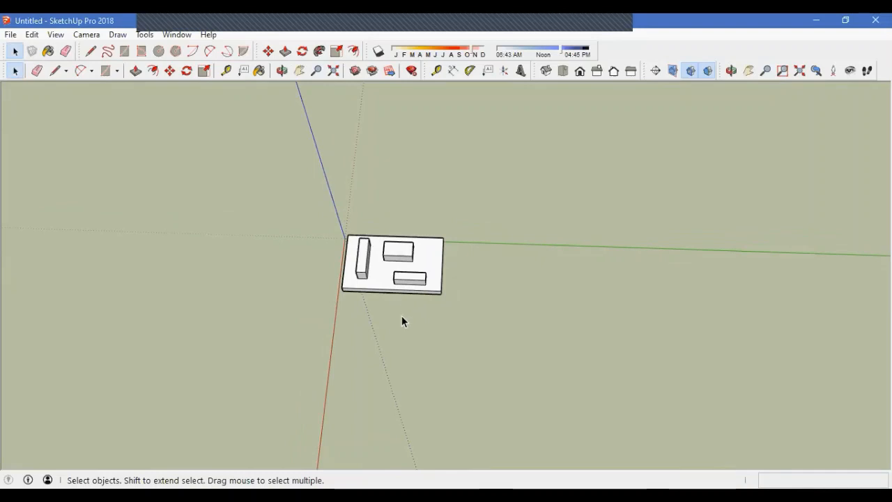
pyautogui.moveTo(376, 330); pyautogui.dragTo(347, 245, button='middle')
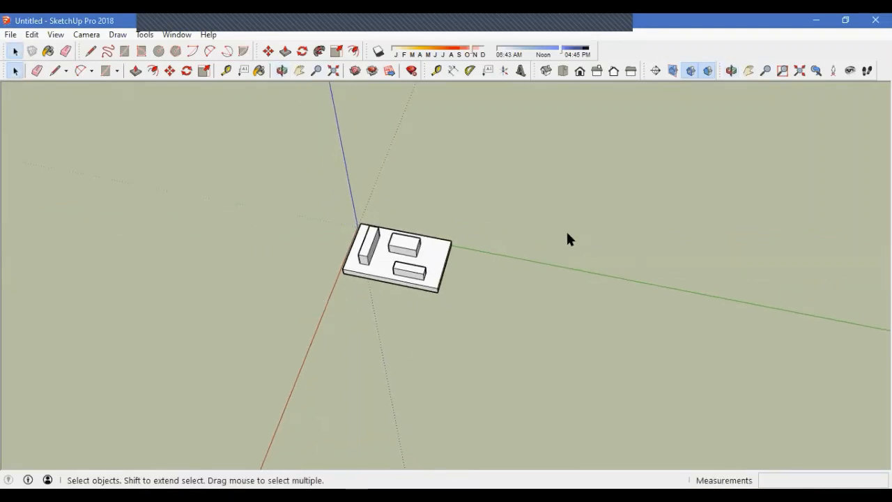
pyautogui.click(832, 71)
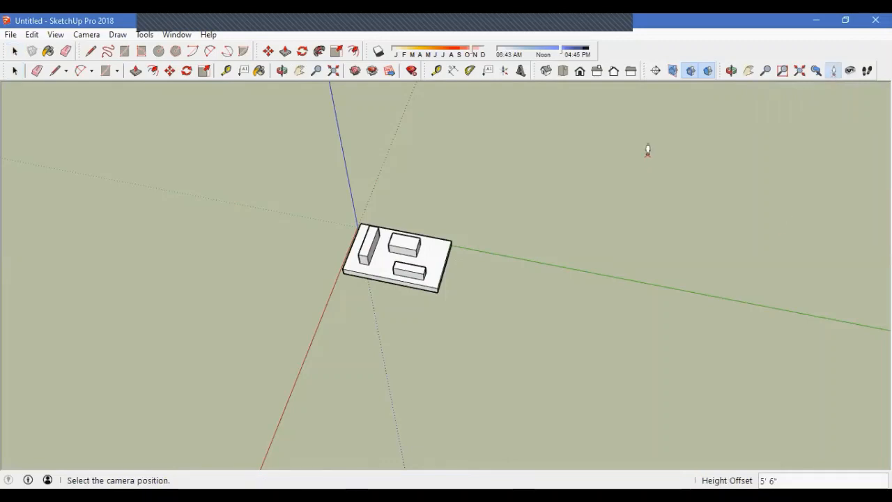
pyautogui.click(580, 257)
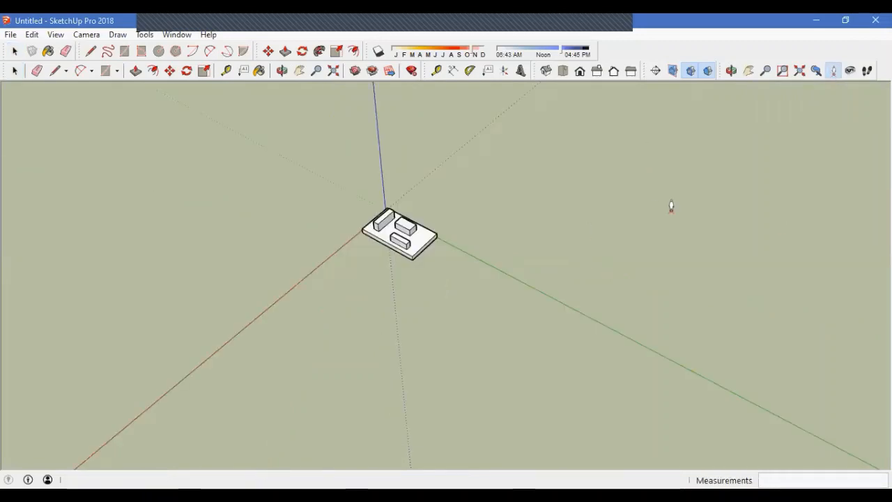
pyautogui.click(677, 201)
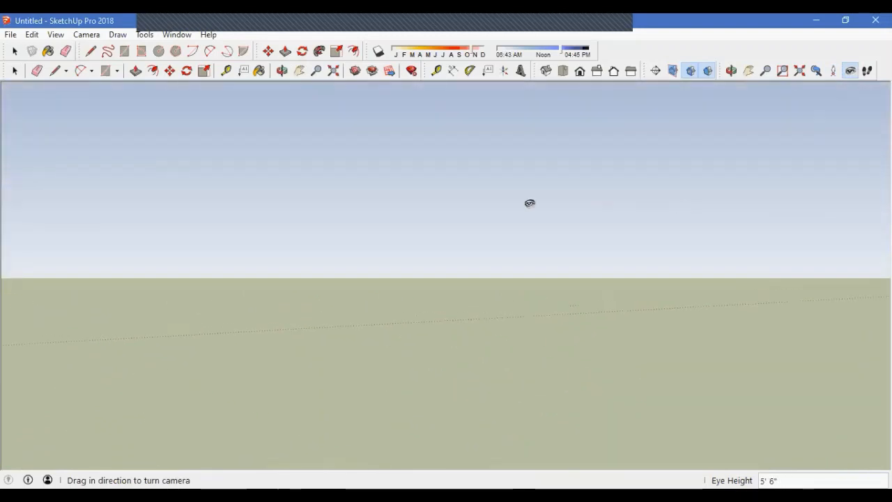
# Step: Turn the camera with Look Around until the slab model is in view
pyautogui.moveTo(530, 203); pyautogui.dragTo(418, 205)
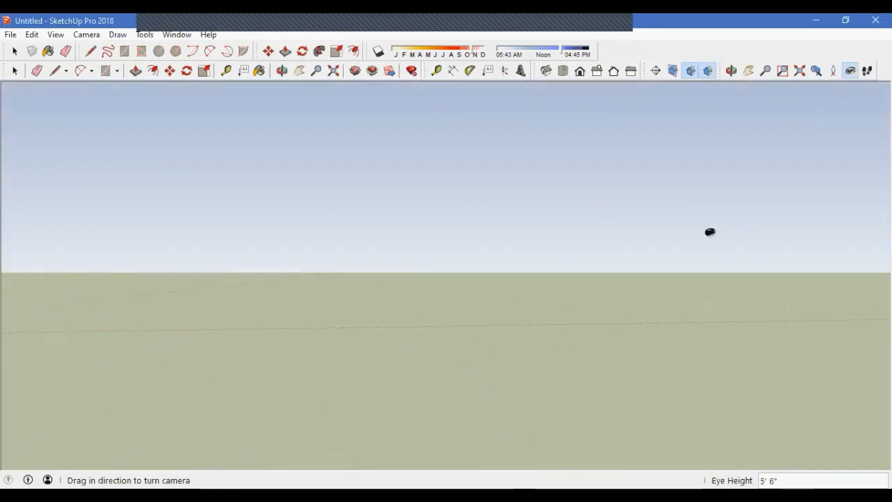
pyautogui.moveTo(709, 232); pyautogui.dragTo(413, 228)
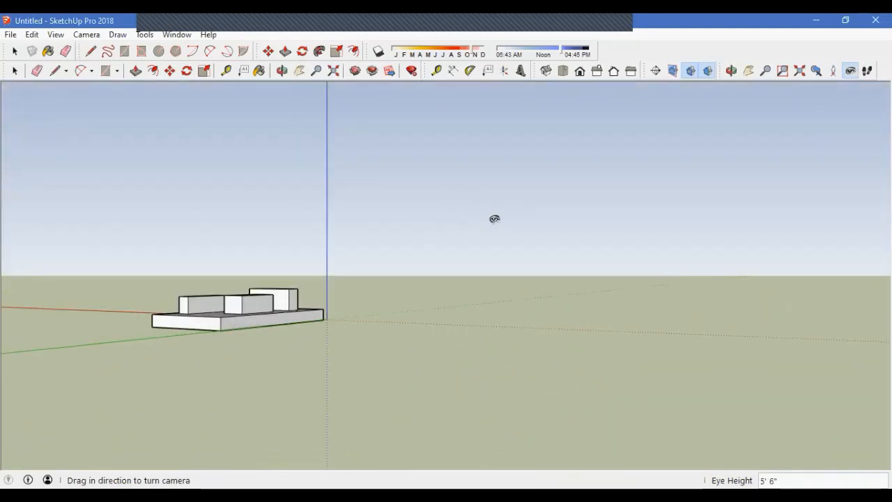
pyautogui.moveTo(494, 219); pyautogui.dragTo(380, 252)
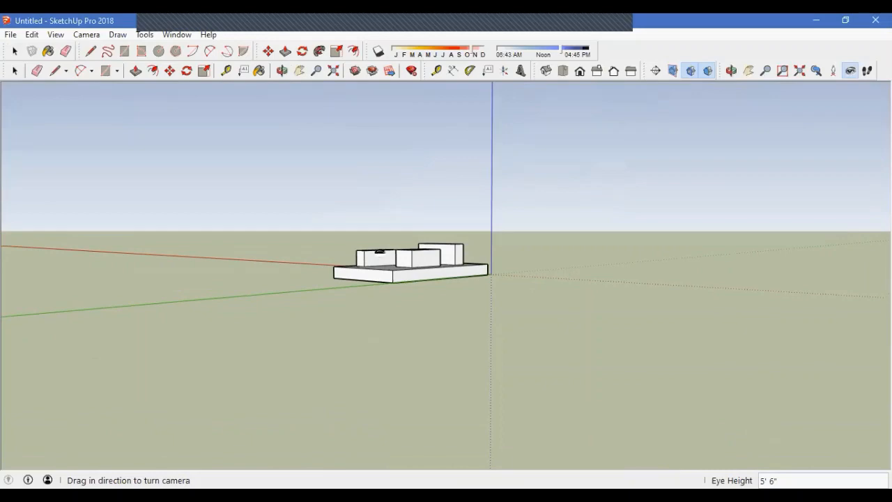
# Step: Walk the camera toward the slab model at the 5' 6" eye height
pyautogui.click(868, 70)
pyautogui.moveTo(446, 423); pyautogui.dragTo(362, 202)
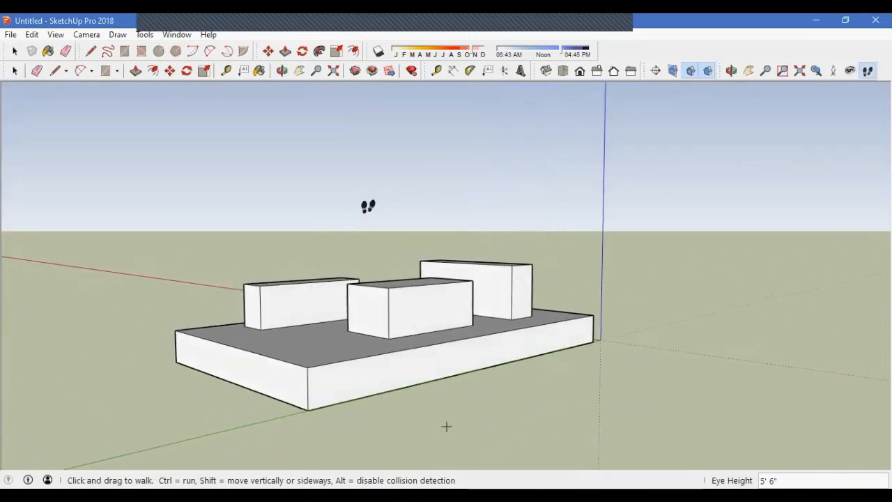
pyautogui.moveTo(462, 370); pyautogui.dragTo(380, 217)
# Step: Return to an elevated view of the slab model and examine it from several angles
pyautogui.press('space')
pyautogui.scroll(-3, 381, 230)
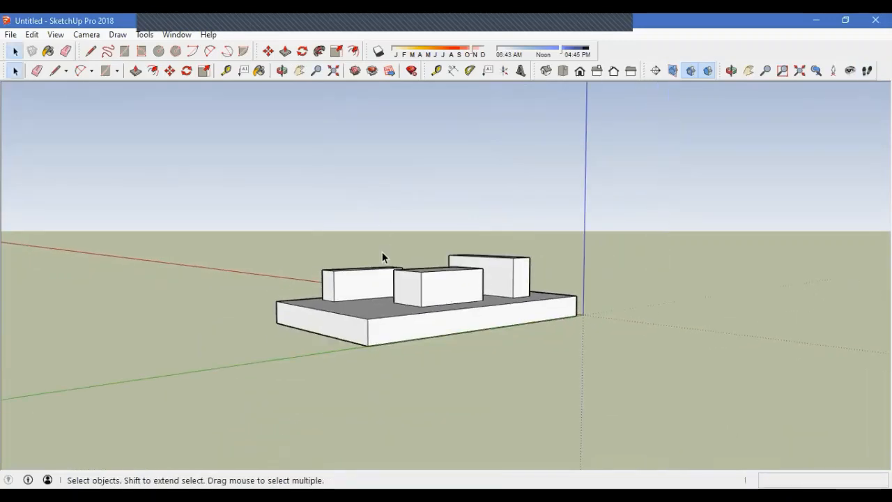
pyautogui.moveTo(382, 251); pyautogui.dragTo(482, 244, button='middle')
pyautogui.scroll(-2, 442, 341)
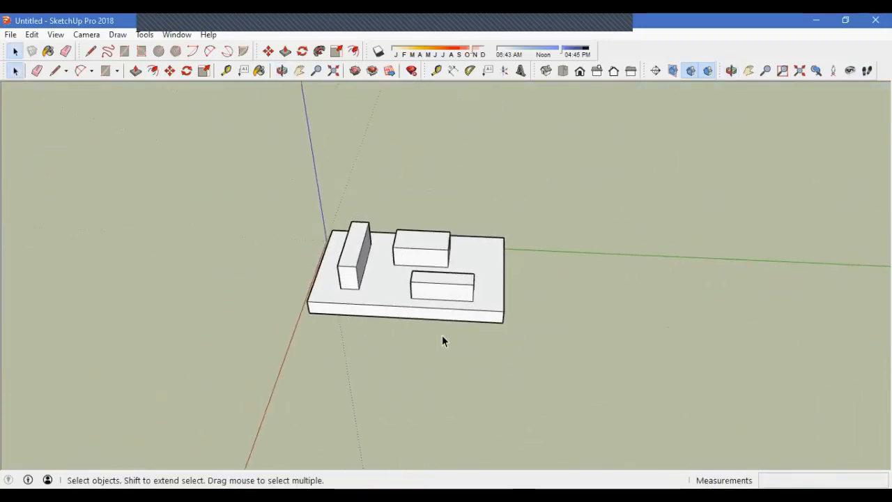
pyautogui.moveTo(442, 341); pyautogui.dragTo(582, 365, button='middle')
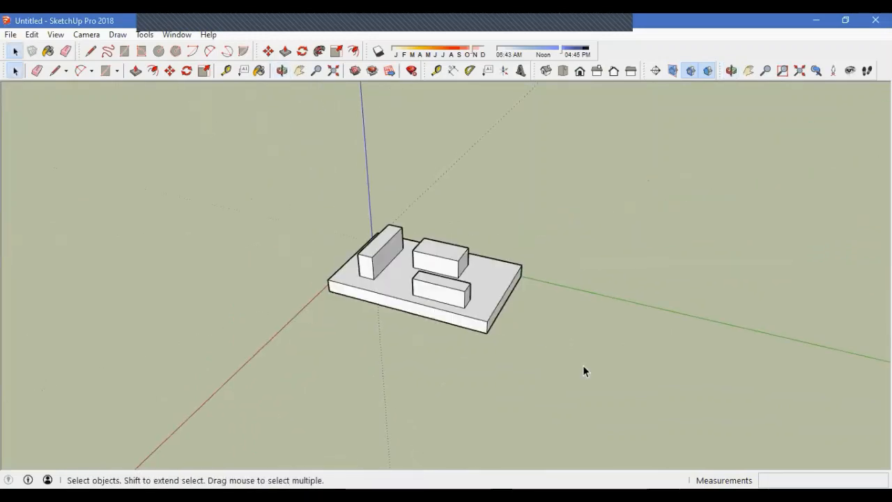
pyautogui.scroll(2, 565, 317)
pyautogui.scroll(3, 304, 244)
pyautogui.moveTo(439, 345); pyautogui.dragTo(372, 343, button='middle')
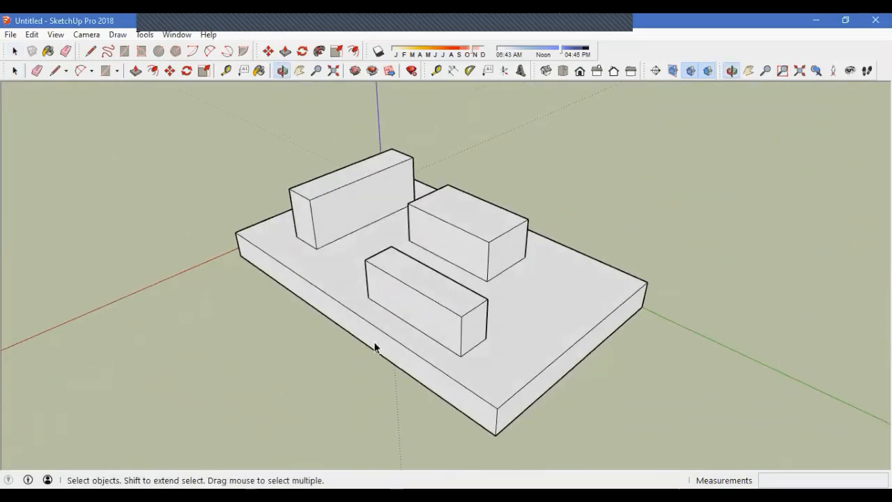
pyautogui.scroll(-3, 416, 319)
pyautogui.moveTo(416, 319); pyautogui.dragTo(424, 313, button='middle')
pyautogui.scroll(-1, 480, 204)
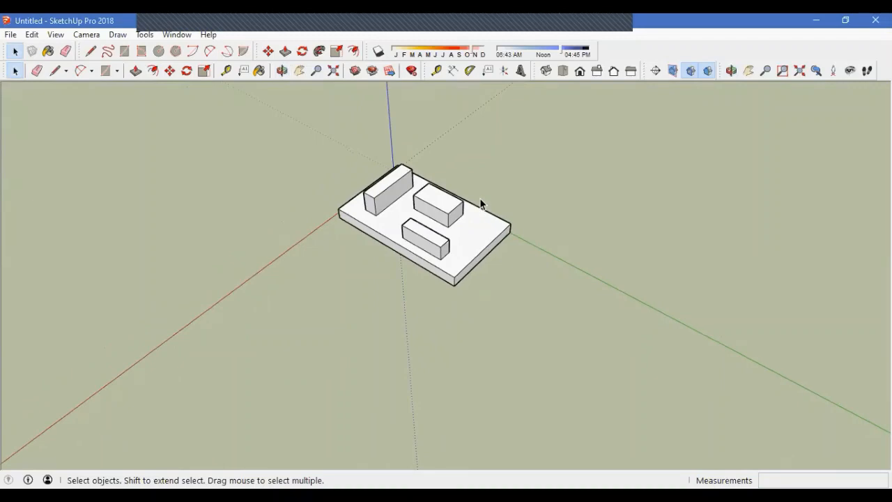
# Step: Position the camera in front of the slab, set the eye height to 5'6", and turn the view toward the blocks
pyautogui.click(831, 76)
pyautogui.click(508, 394)
pyautogui.scroll(2, 453, 341)
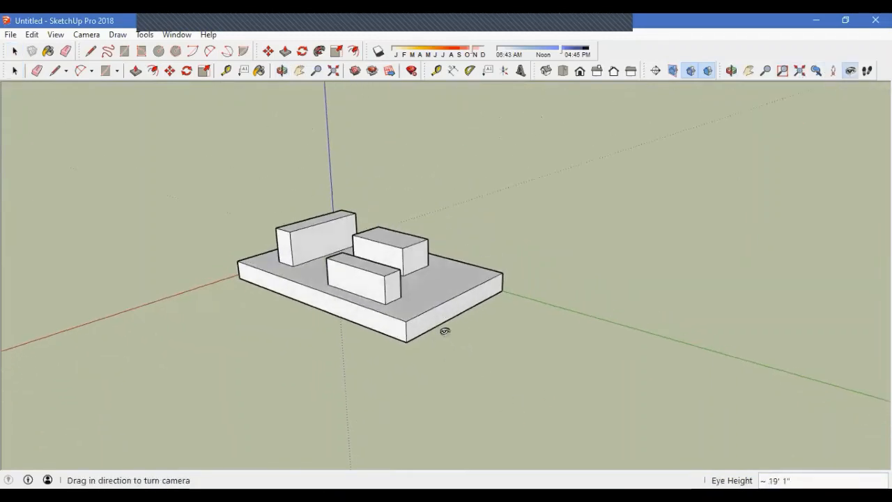
pyautogui.write("5'6")
pyautogui.press('Return')
pyautogui.moveTo(601, 297); pyautogui.dragTo(462, 338)
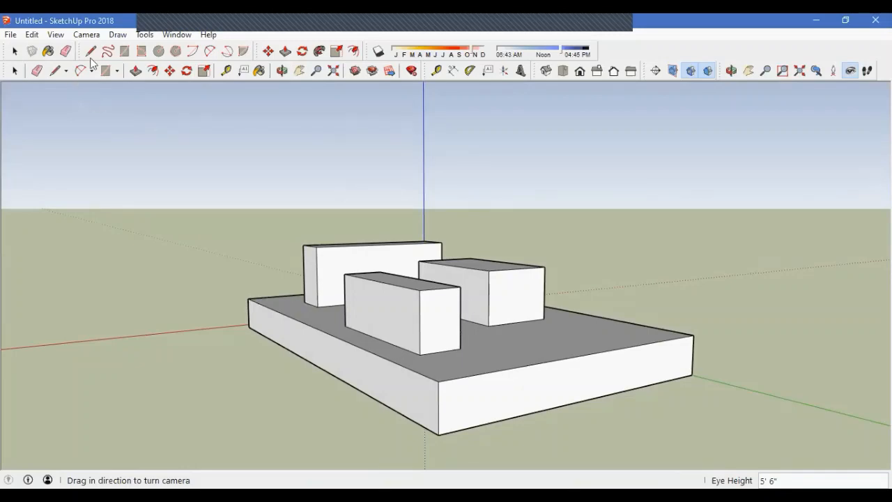
# Step: Switch the camera from perspective to Parallel Projection
pyautogui.click(86, 35)
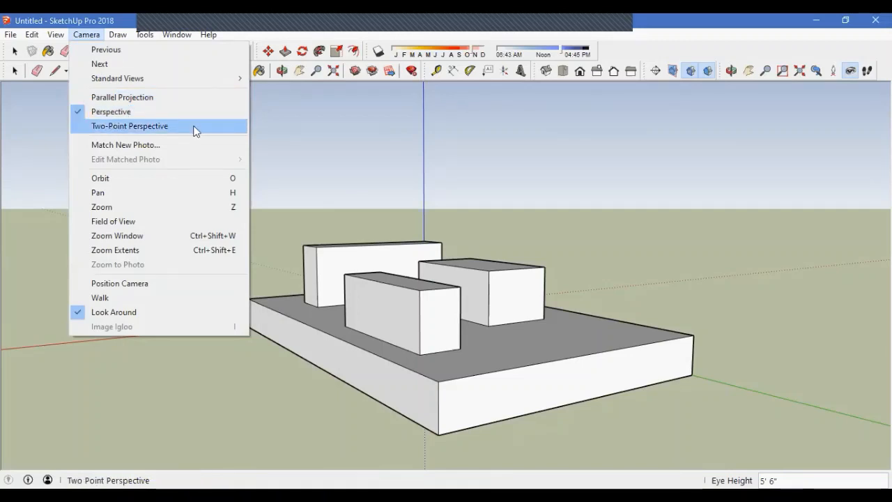
pyautogui.click(144, 94)
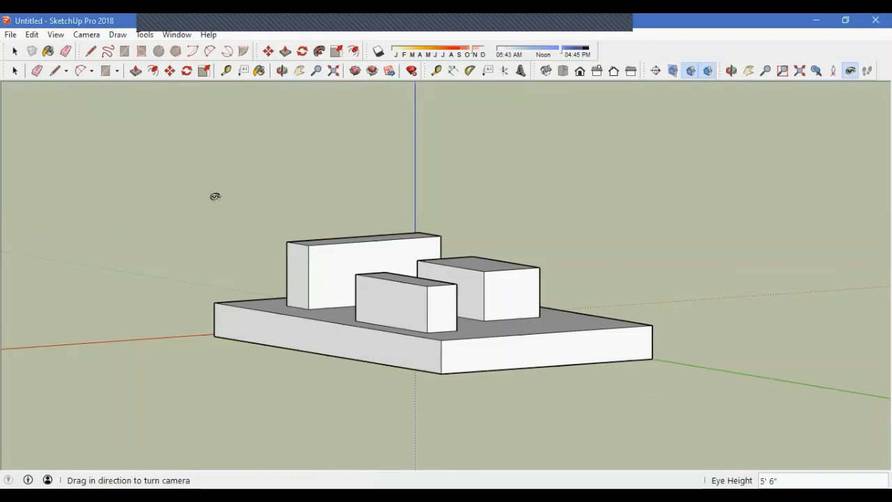
# Step: Switch the camera to Two-Point Perspective and pan the view around the slab with its blocks
pyautogui.click(87, 35)
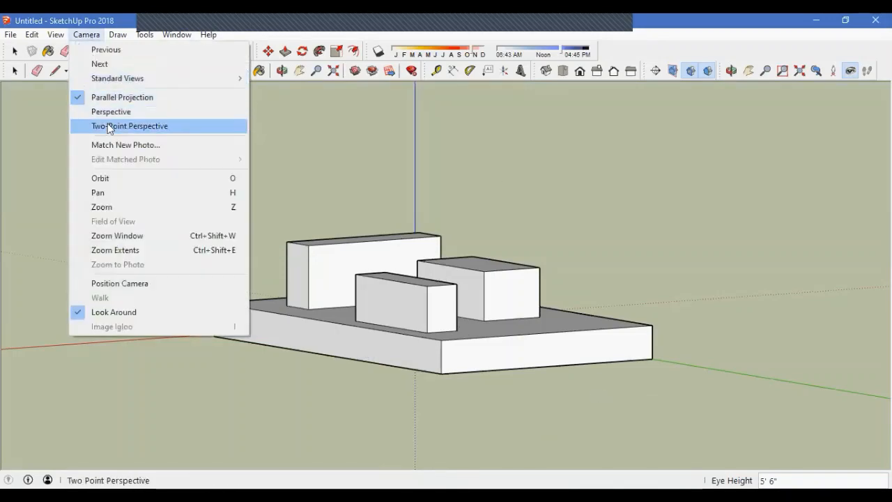
pyautogui.click(139, 126)
pyautogui.moveTo(447, 413); pyautogui.dragTo(443, 275)
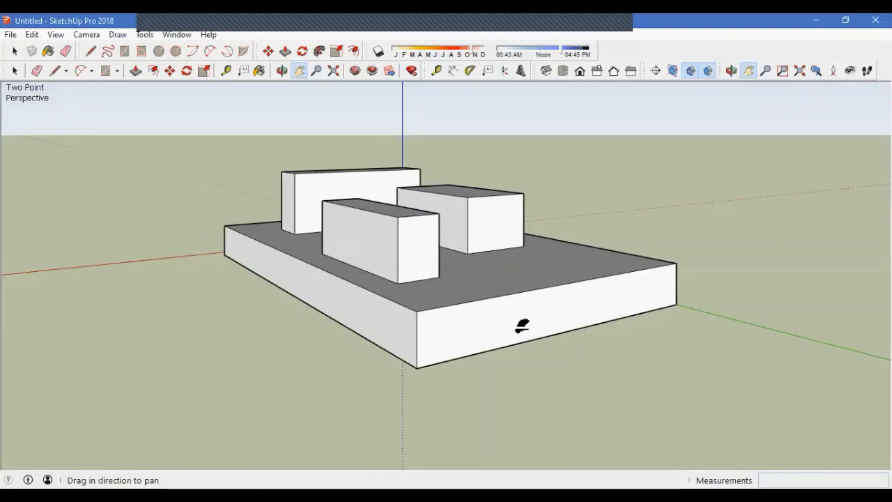
pyautogui.moveTo(445, 317)
pyautogui.mouseDown()
pyautogui.moveTo(438, 234)
pyautogui.moveTo(435, 336)
pyautogui.moveTo(442, 311)
pyautogui.moveTo(444, 324)
pyautogui.mouseUp()
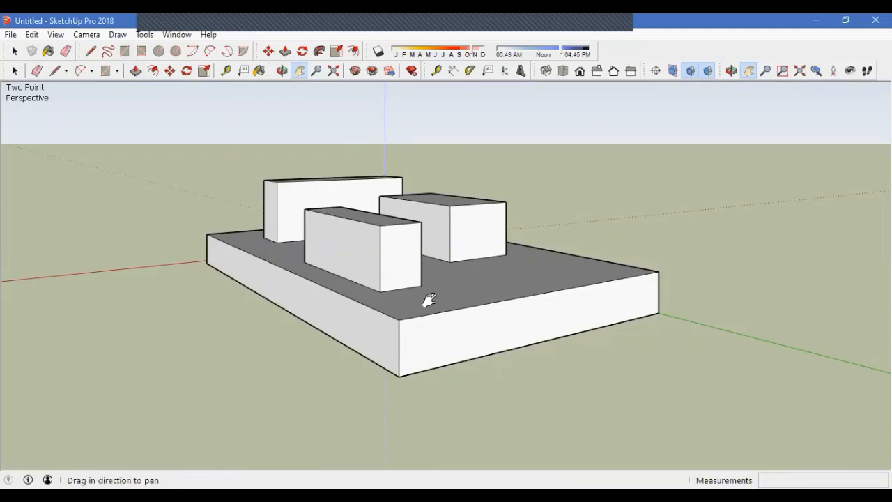
pyautogui.moveTo(429, 300); pyautogui.dragTo(417, 277)
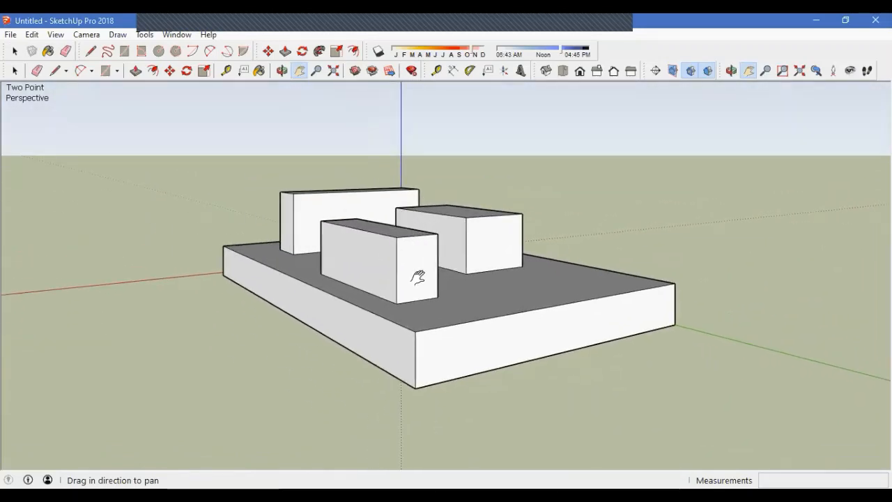
# Step: Orbit to a higher view of the slab, reapply Two-Point Perspective and pan the model
pyautogui.moveTo(420, 288)
pyautogui.mouseDown(button='middle')
pyautogui.moveTo(400, 255)
pyautogui.moveTo(418, 293)
pyautogui.mouseUp(button='middle')
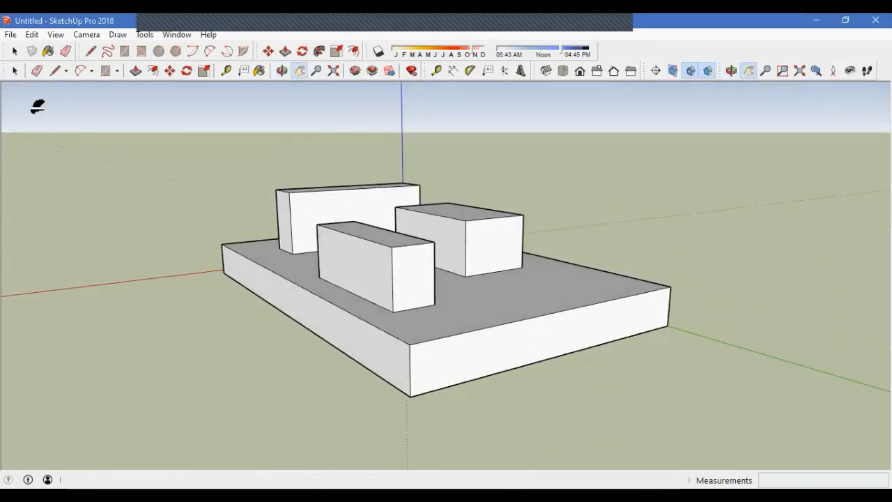
pyautogui.moveTo(444, 267); pyautogui.dragTo(434, 304, button='middle')
pyautogui.click(86, 34)
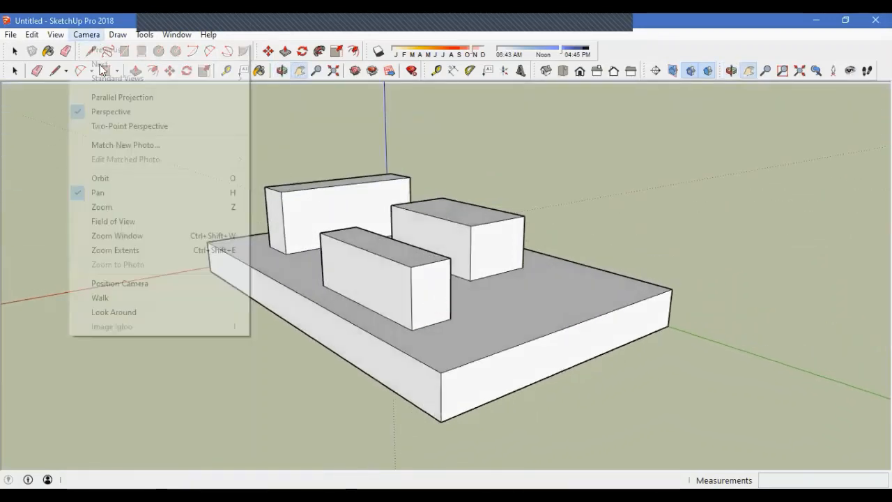
pyautogui.click(130, 126)
pyautogui.moveTo(360, 356); pyautogui.dragTo(354, 197)
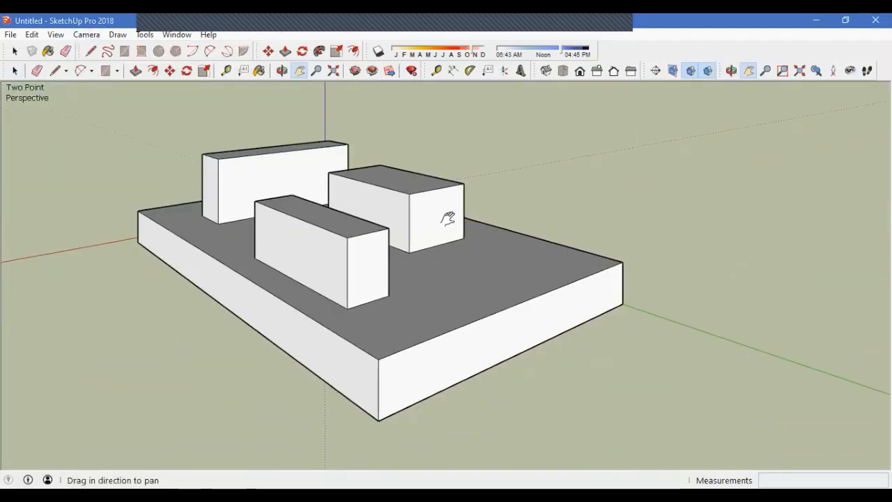
# Step: Orbit down to a near ground-level view of the slab and turn Two-Point Perspective on again
pyautogui.scroll(-3, 447, 219)
pyautogui.moveTo(453, 255); pyautogui.dragTo(397, 215, button='middle')
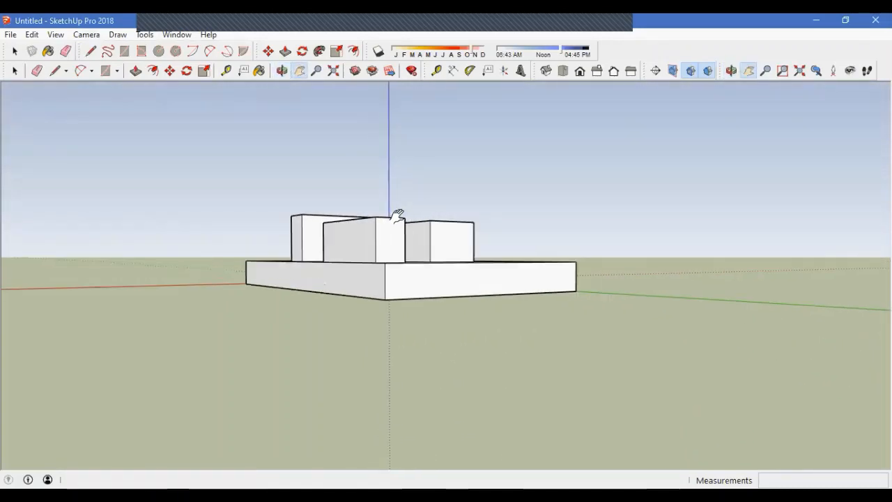
pyautogui.scroll(2, 397, 215)
pyautogui.scroll(1, 401, 258)
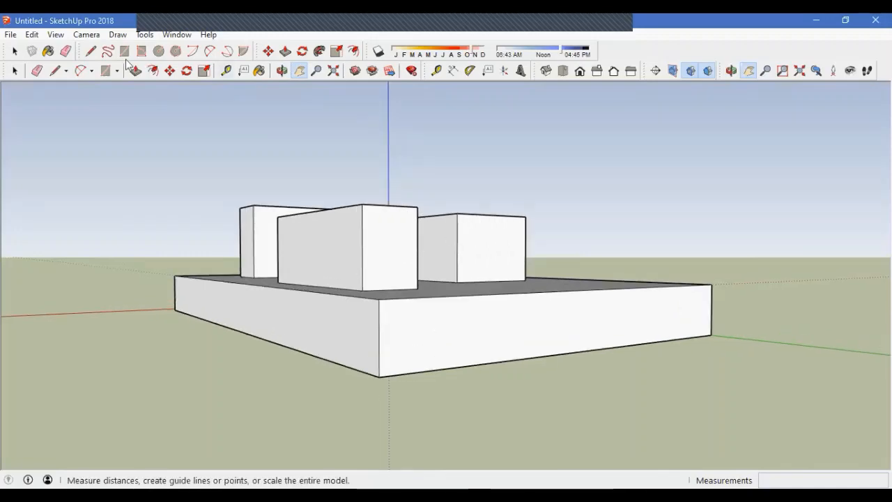
pyautogui.click(87, 34)
pyautogui.click(117, 125)
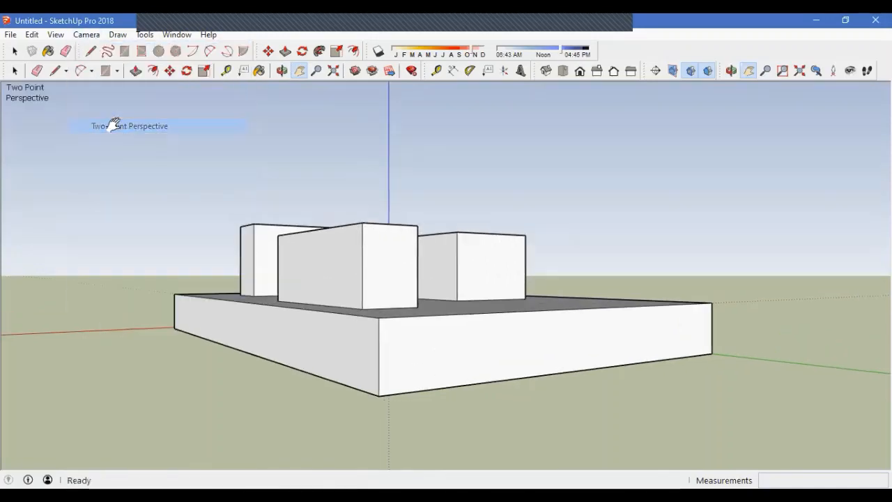
pyautogui.moveTo(378, 294); pyautogui.dragTo(403, 297)
# Step: Examine the slab and blocks near and far in two-point perspective, and from a raised angle
pyautogui.scroll(-6, 402, 296)
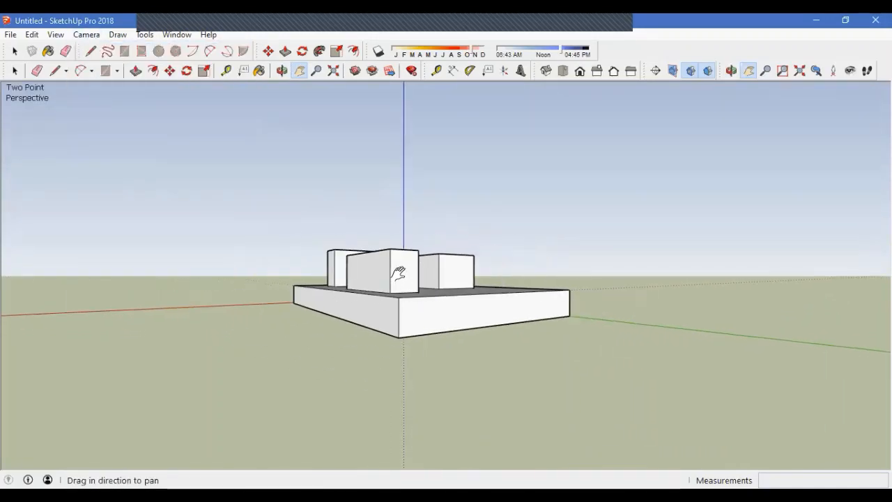
pyautogui.scroll(8, 400, 281)
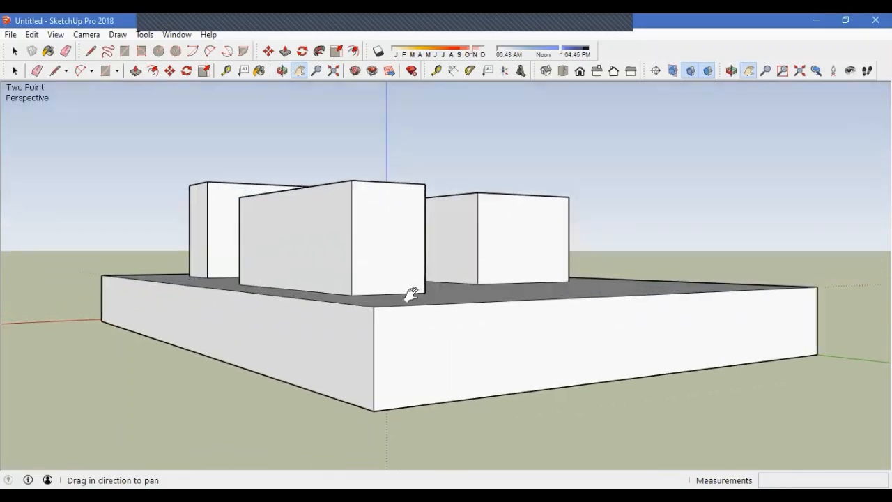
pyautogui.scroll(-8, 393, 286)
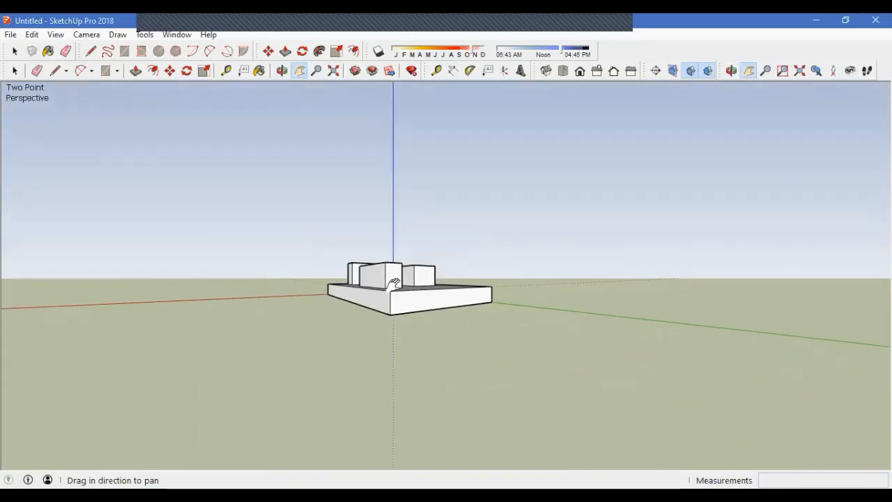
pyautogui.scroll(2, 395, 283)
pyautogui.moveTo(394, 283); pyautogui.dragTo(402, 313, button='middle')
pyautogui.scroll(-3, 380, 217)
pyautogui.scroll(-2, 380, 218)
pyautogui.moveTo(369, 258); pyautogui.dragTo(362, 291, button='middle')
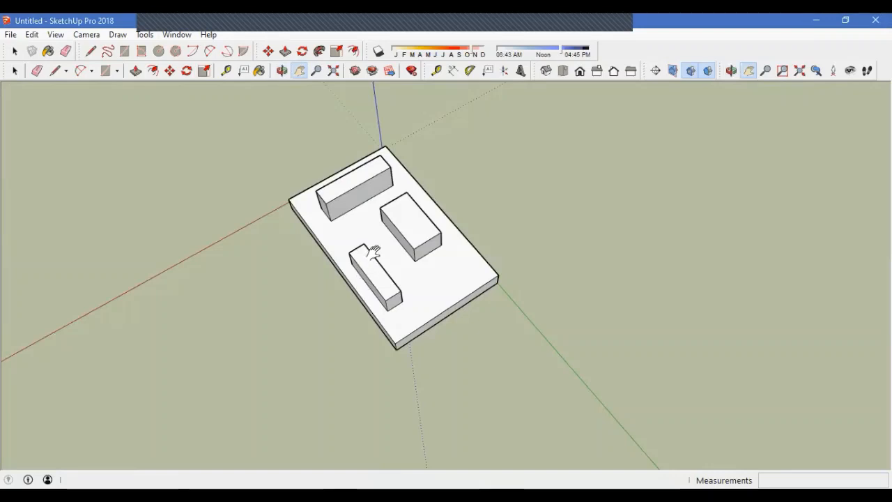
# Step: Show the Default Tray and collapse its Entity Info and Materials sections
pyautogui.click(177, 34)
pyautogui.moveTo(225, 52)
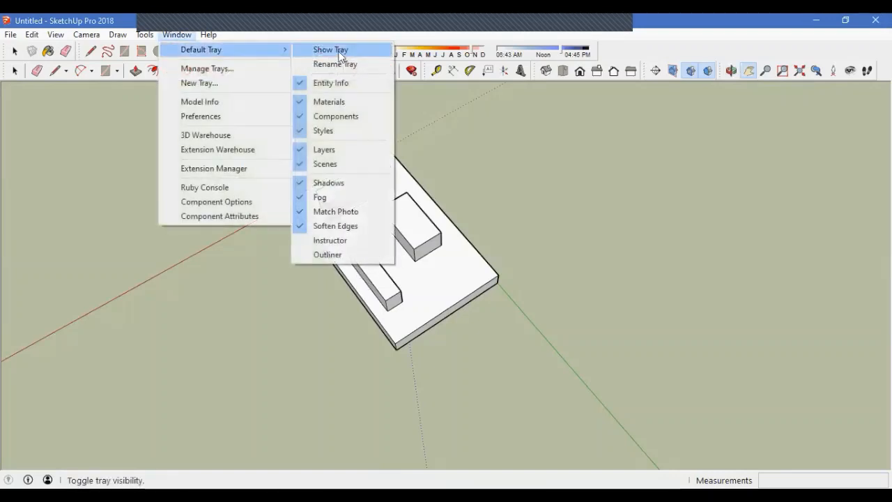
pyautogui.click(330, 49)
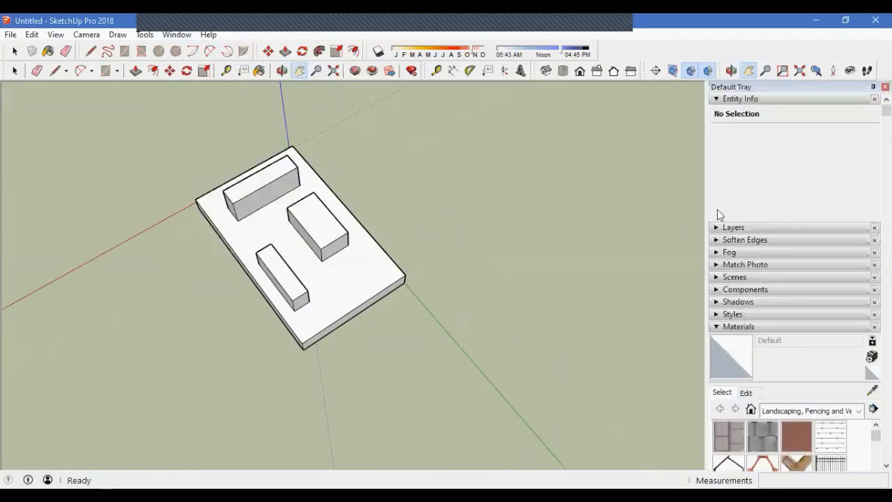
pyautogui.click(765, 100)
pyautogui.click(775, 211)
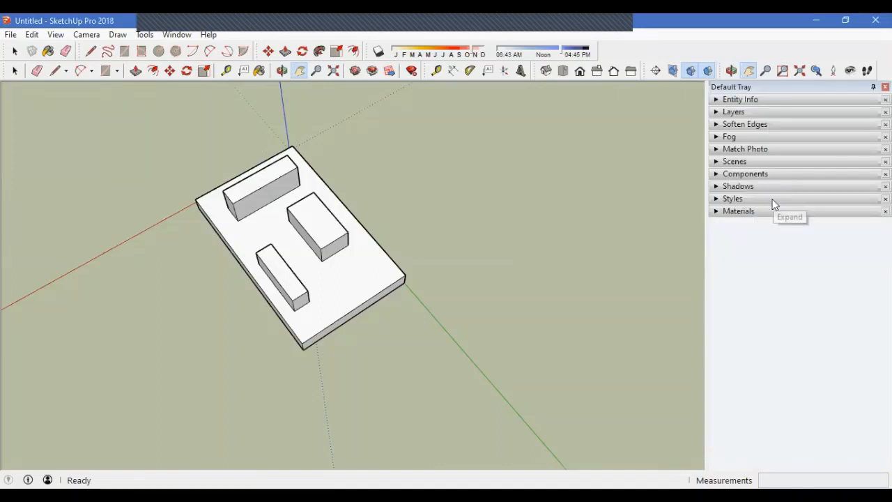
# Step: Examine the slab and its three blocks from several sides by orbiting and panning
pyautogui.scroll(-2, 522, 332)
pyautogui.moveTo(520, 332); pyautogui.dragTo(521, 281, button='middle')
pyautogui.scroll(3, 294, 279)
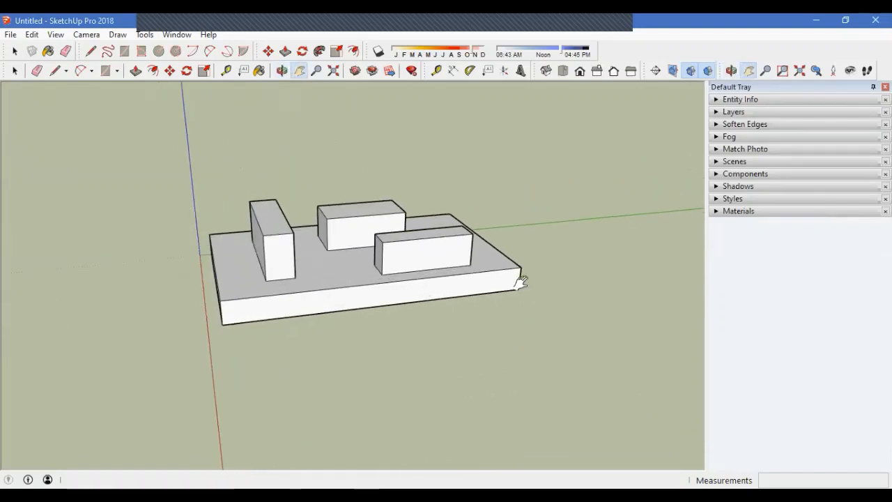
pyautogui.moveTo(342, 338); pyautogui.dragTo(425, 334, button='middle')
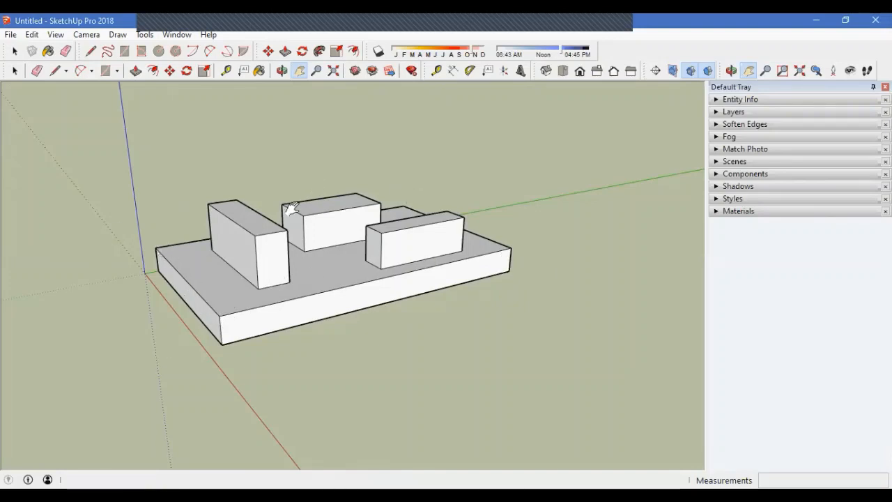
pyautogui.moveTo(383, 310); pyautogui.dragTo(408, 342)
pyautogui.press('o')
pyautogui.moveTo(430, 374); pyautogui.dragTo(189, 406)
pyautogui.press('h')
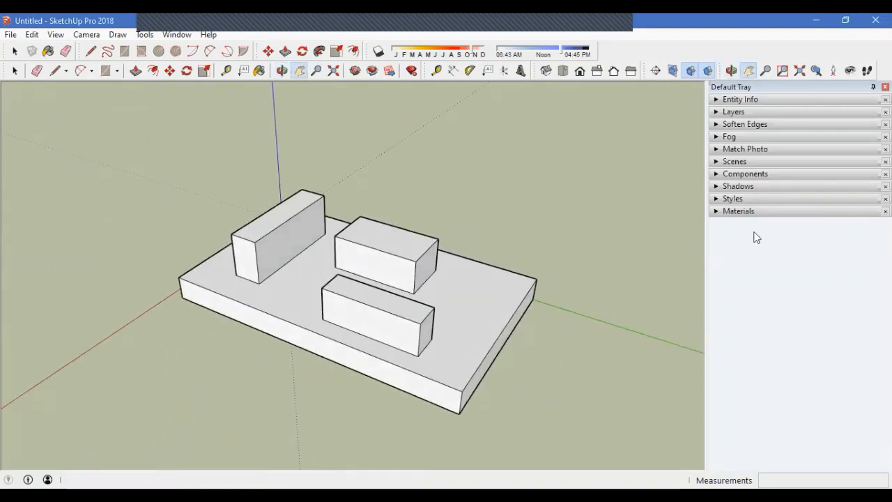
# Step: Expand the Styles section, check the styles in the model and return to the Default Styles collection
pyautogui.click(738, 200)
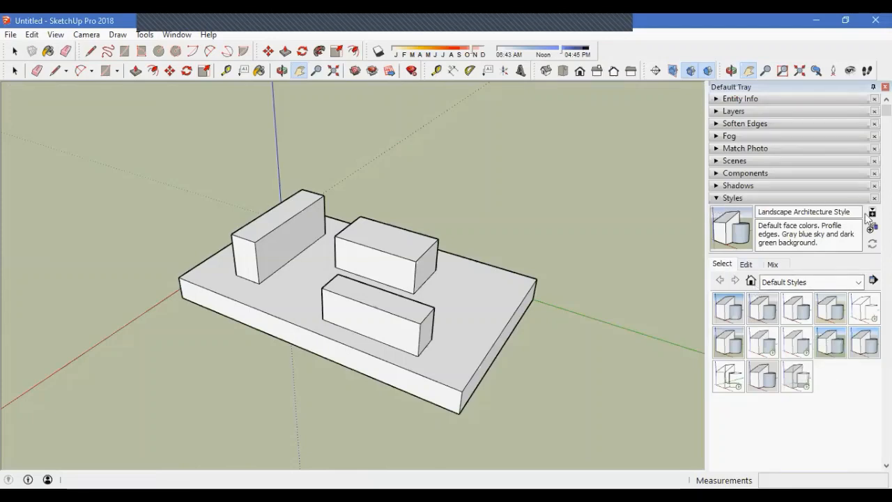
pyautogui.click(751, 281)
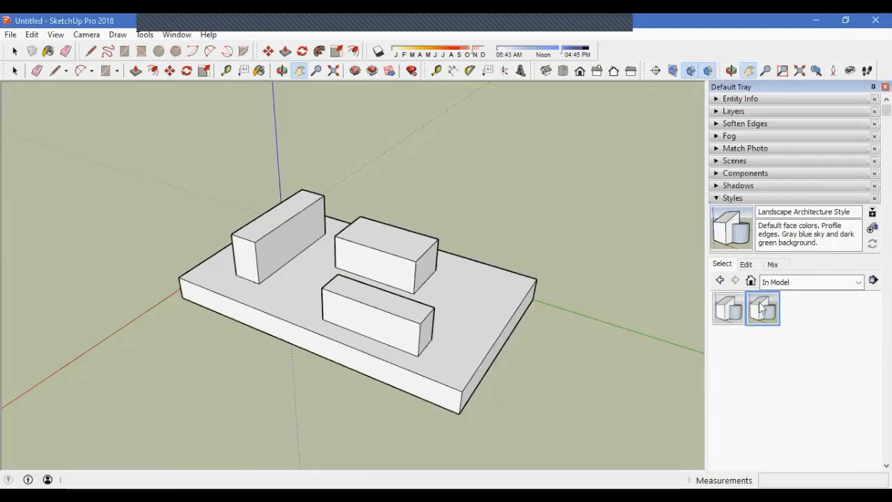
pyautogui.click(720, 280)
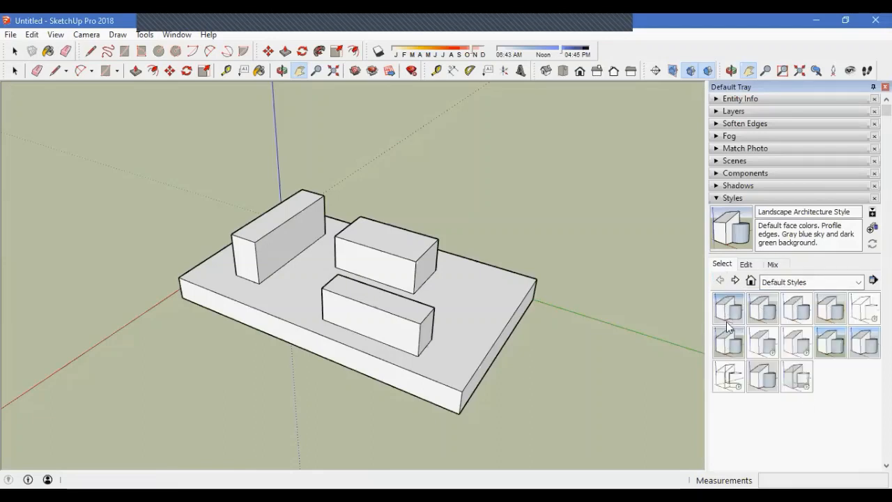
pyautogui.click(860, 282)
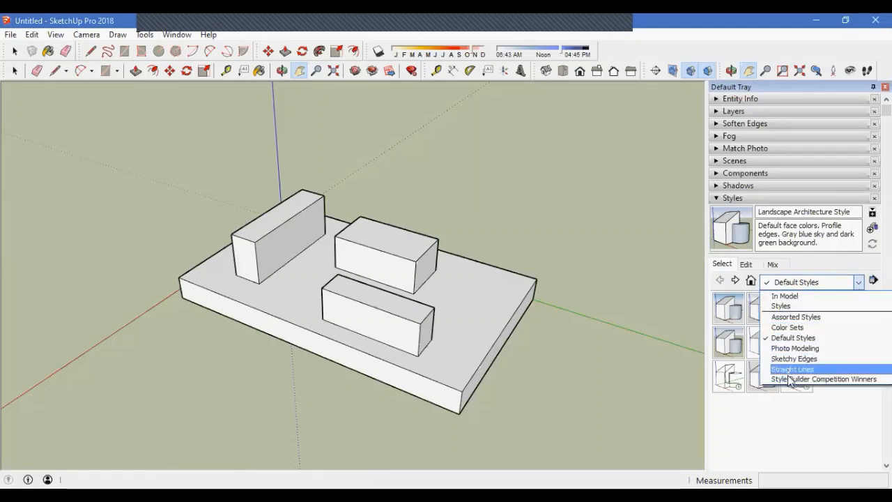
pyautogui.click(786, 338)
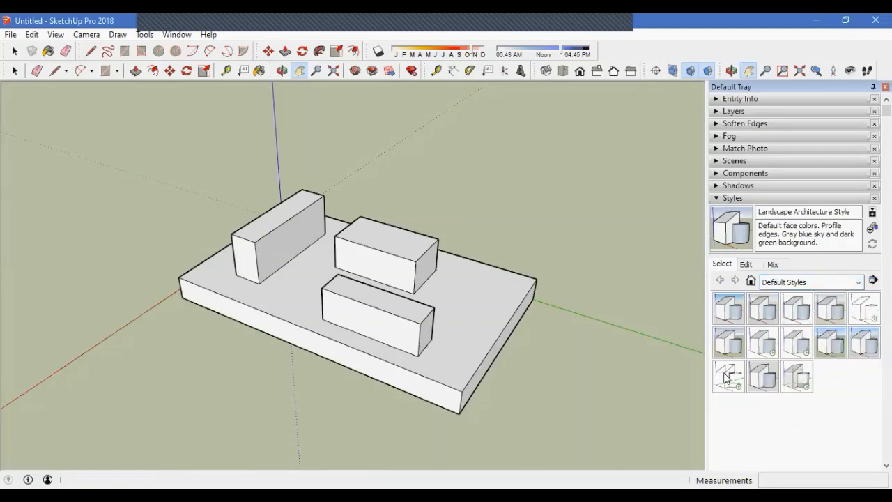
# Step: Apply the 3D Printing Style from Default Styles and check the model's look from different angles
pyautogui.click(728, 309)
pyautogui.moveTo(613, 359); pyautogui.dragTo(511, 262, button='middle')
pyautogui.moveTo(294, 293); pyautogui.dragTo(399, 392, button='middle')
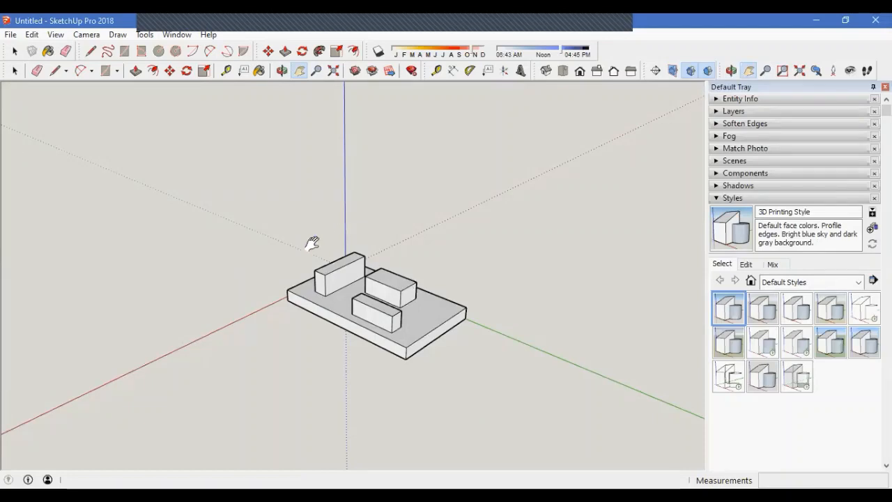
pyautogui.moveTo(409, 338); pyautogui.dragTo(412, 311, button='middle')
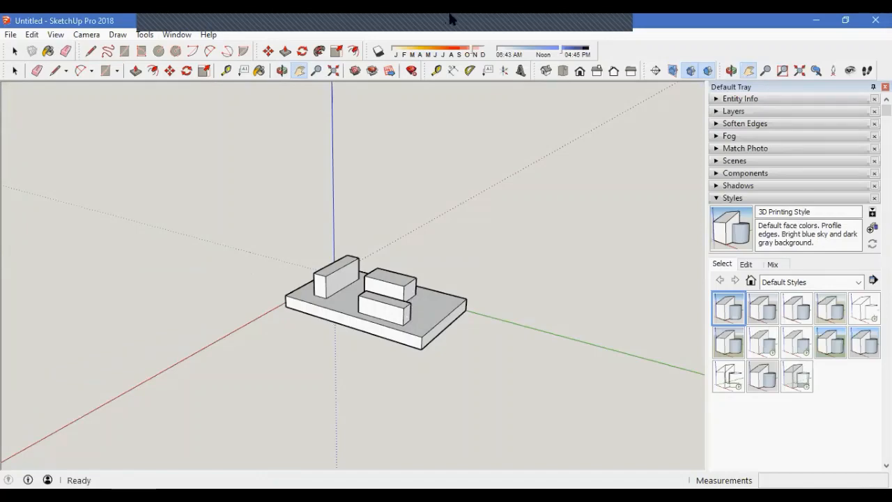
# Step: Switch to the browser with the 3D Warehouse site and look through its home page
pyautogui.hotkey('alt', 'Tab')
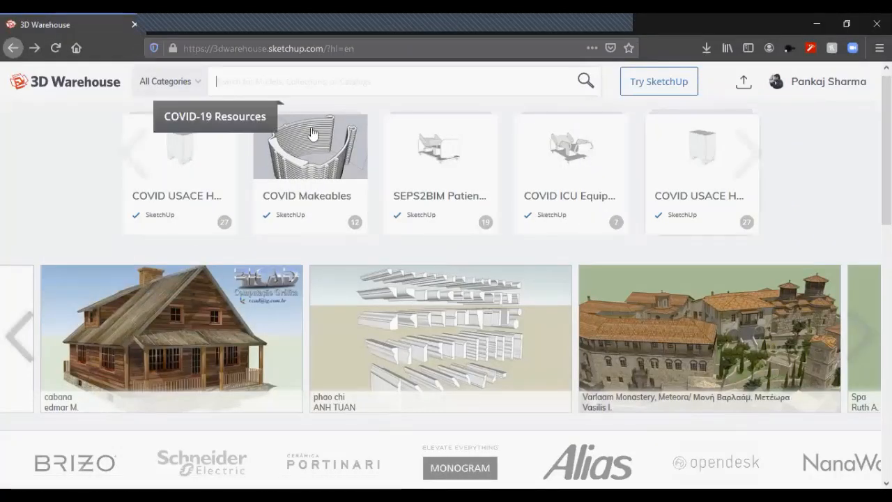
pyautogui.scroll(-3, 494, 339)
pyautogui.scroll(-6, 497, 336)
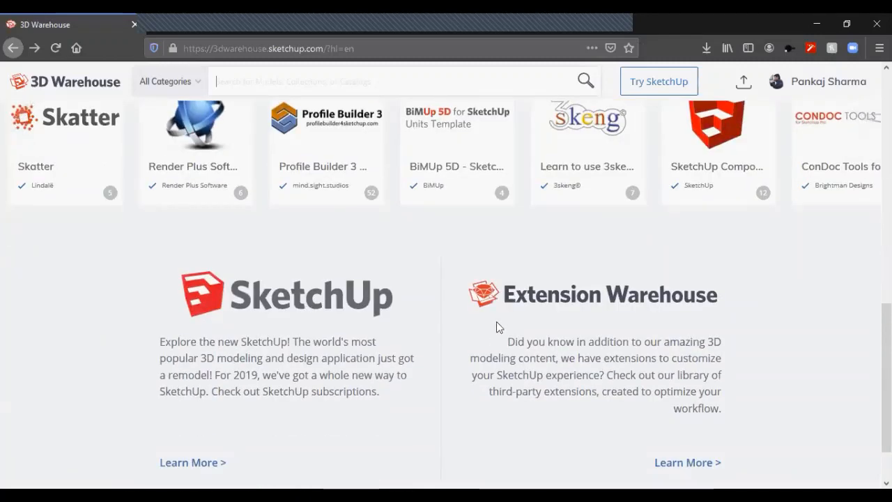
pyautogui.scroll(4, 496, 312)
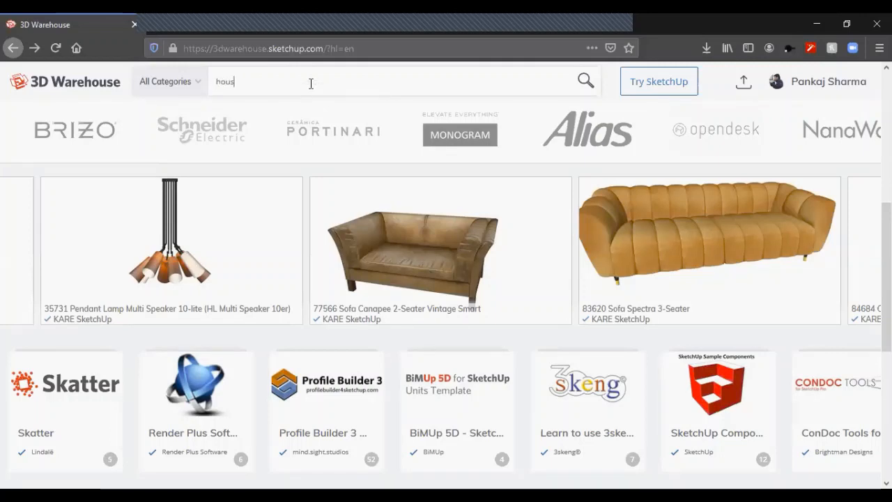
# Step: Search 3D Warehouse for "house" and look through the resulting models
pyautogui.click(310, 82)
pyautogui.press('Return')
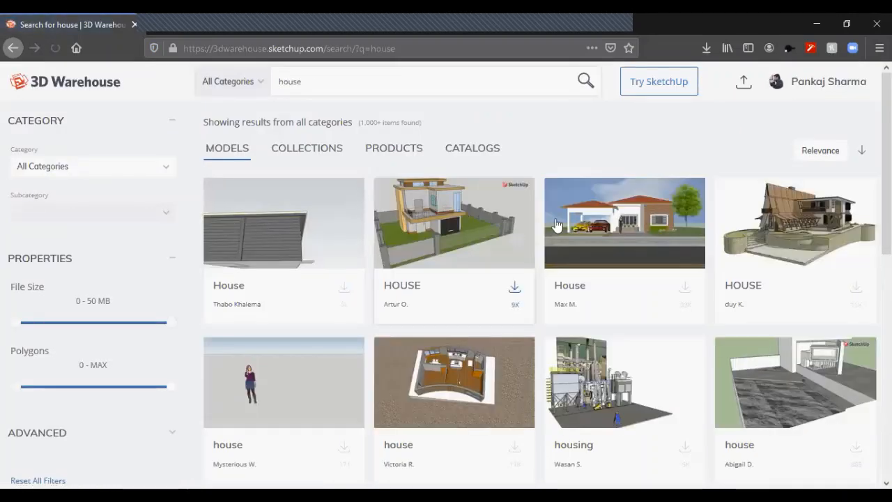
pyautogui.scroll(-4, 585, 253)
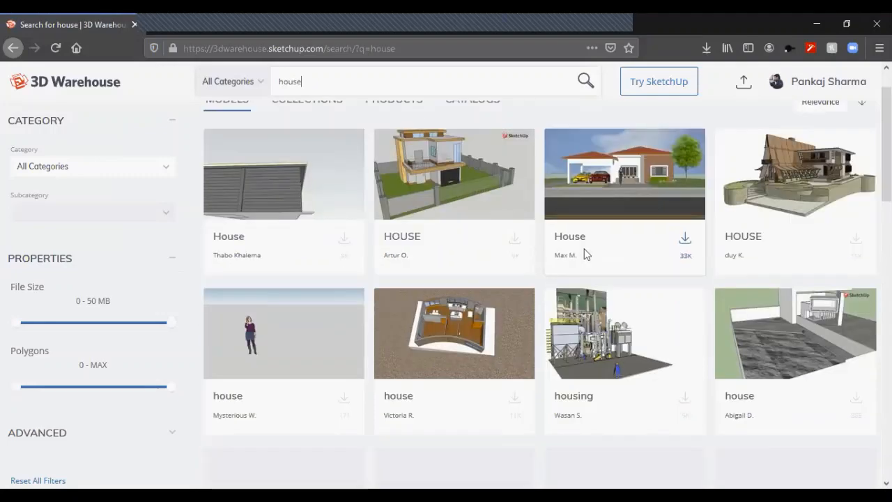
pyautogui.scroll(-3, 625, 206)
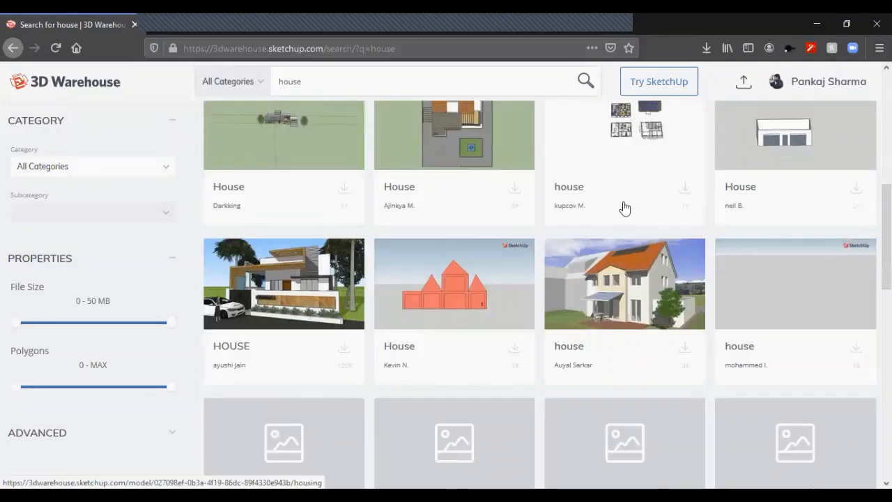
pyautogui.scroll(7, 446, 352)
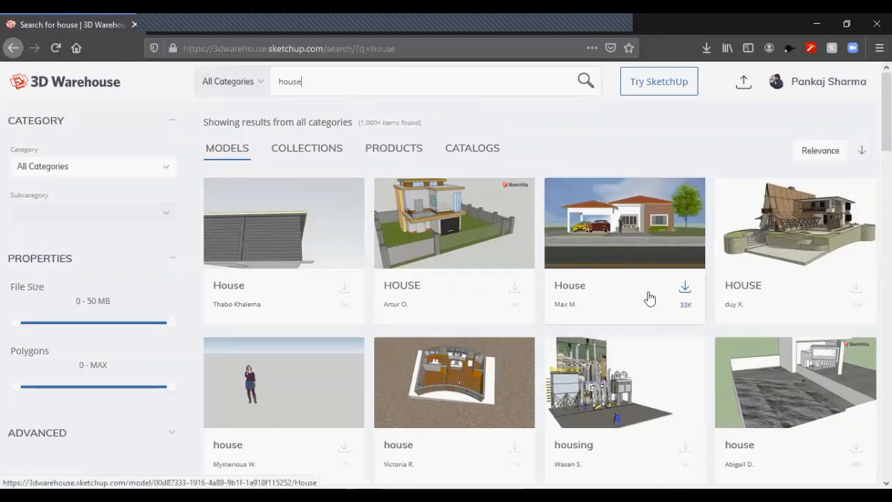
# Step: Sort the "house" search results by Likes and look through them for a suitable house model
pyautogui.click(823, 158)
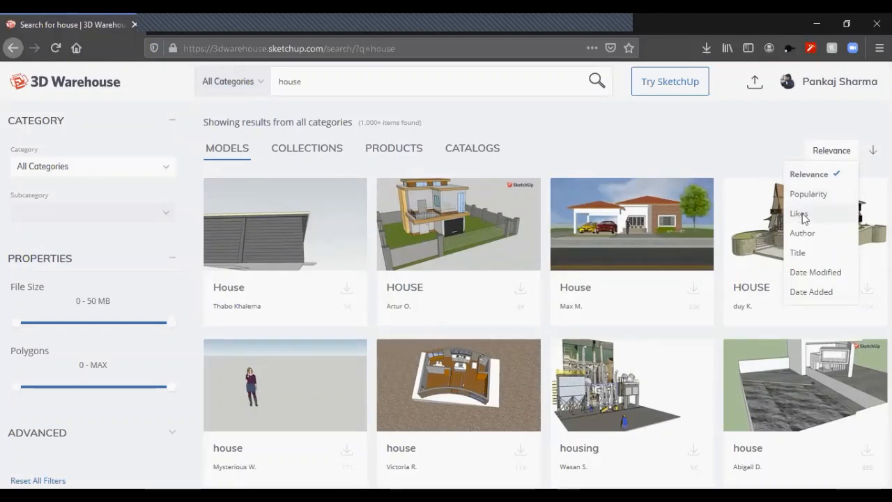
pyautogui.click(799, 214)
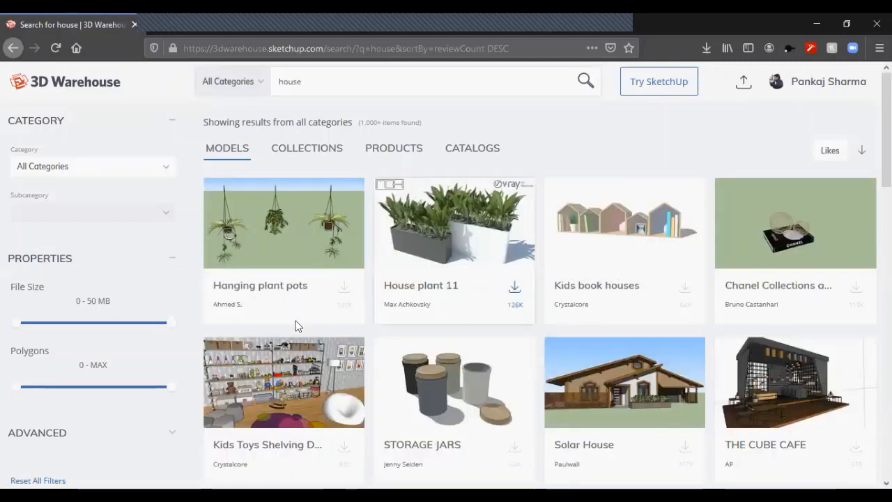
pyautogui.scroll(-2, 631, 388)
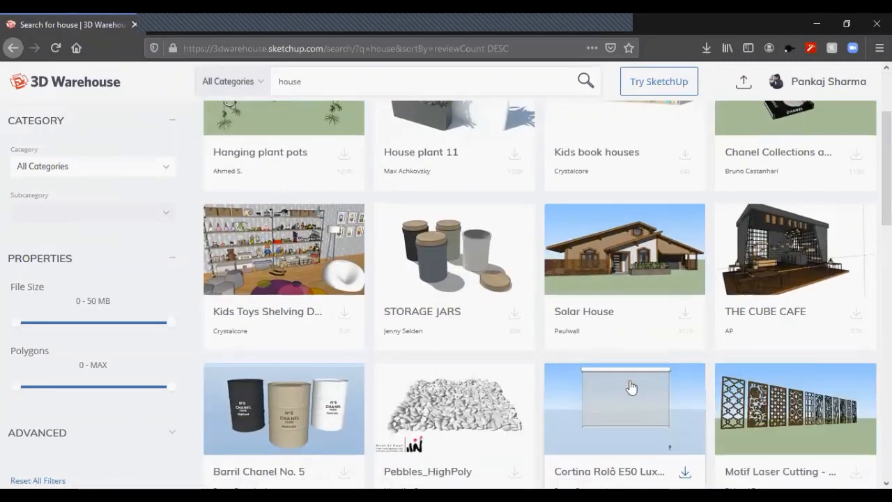
pyautogui.scroll(-1, 631, 387)
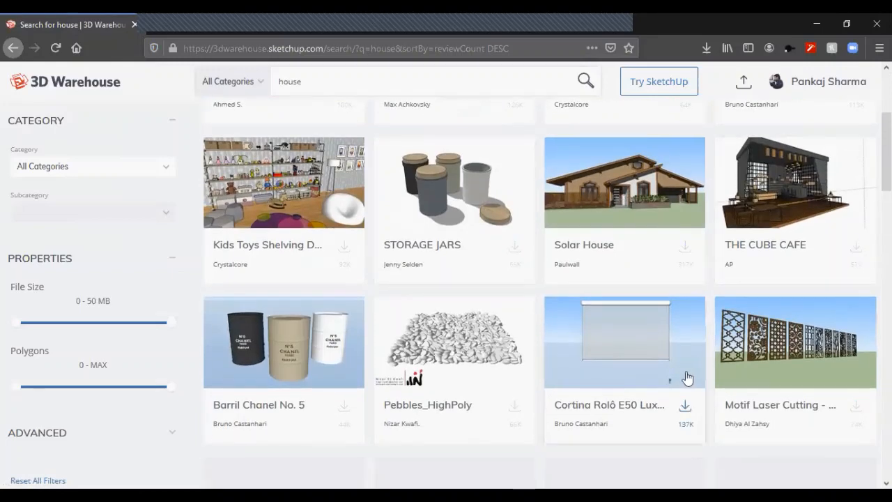
pyautogui.scroll(-6, 687, 378)
pyautogui.scroll(3, 677, 390)
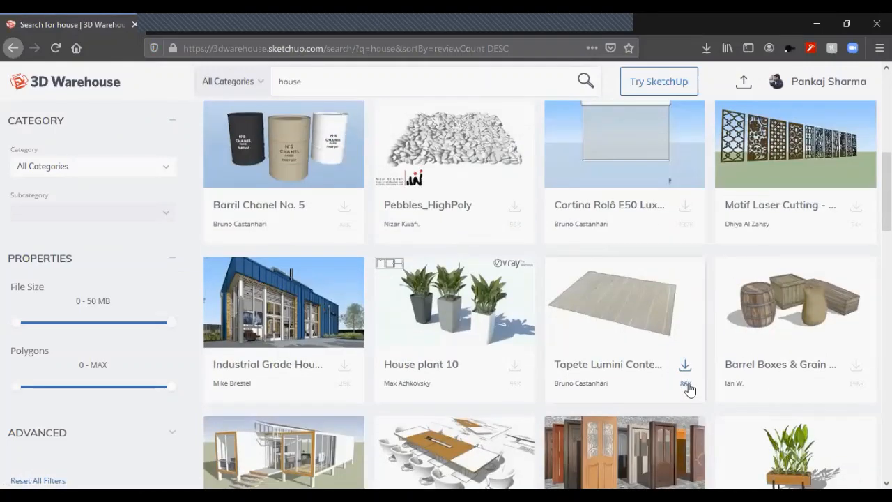
pyautogui.scroll(3, 689, 389)
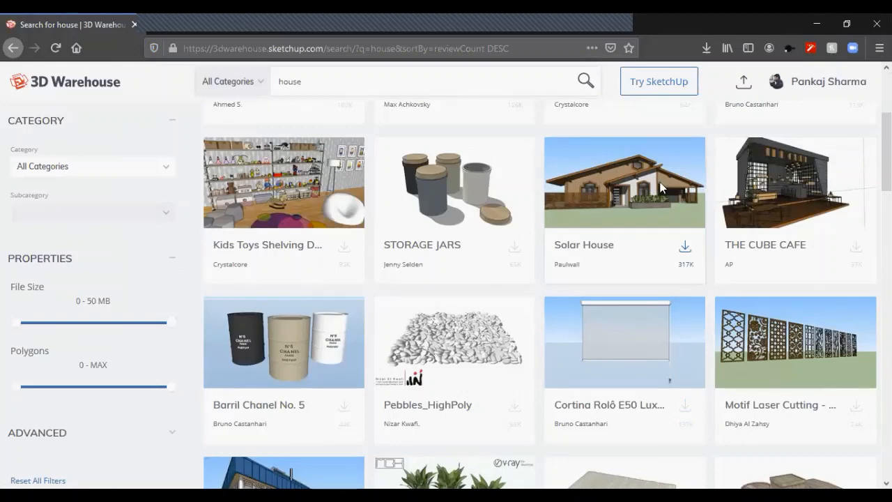
# Step: Download the Solar House as a SketchUp 2018 Model, save it as House.skp on the Desktop and close its details
pyautogui.click(661, 187)
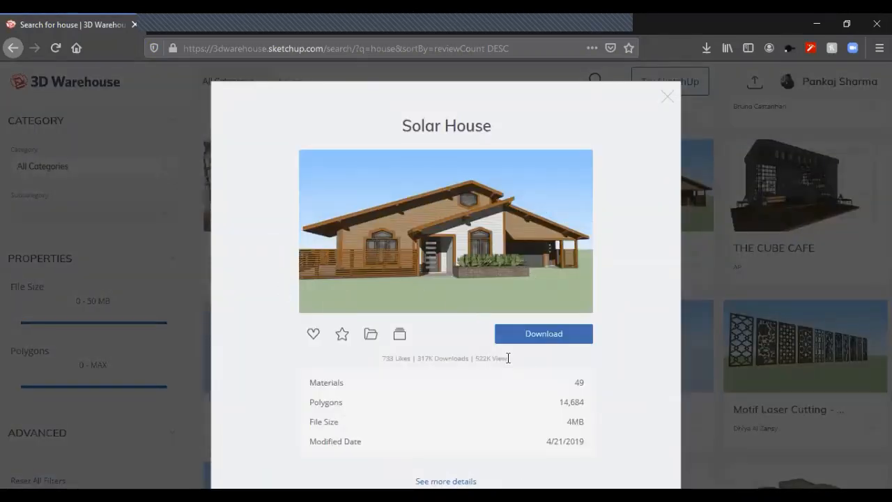
pyautogui.click(548, 333)
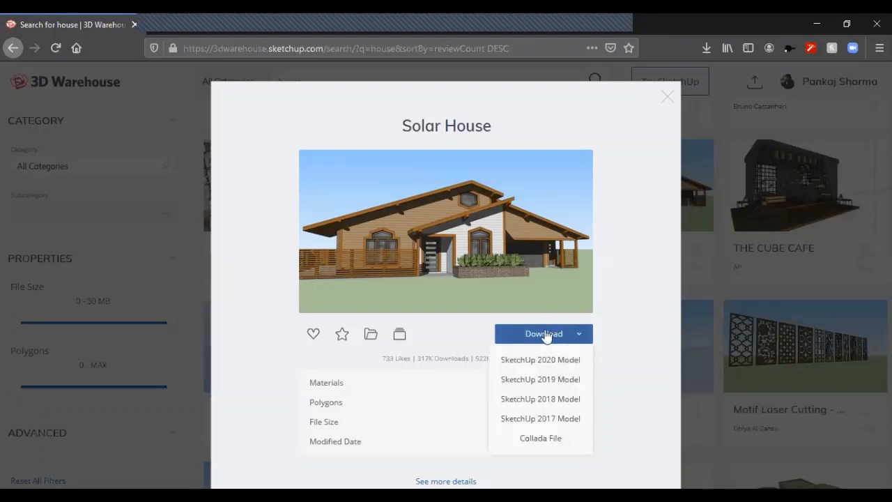
pyautogui.click(539, 399)
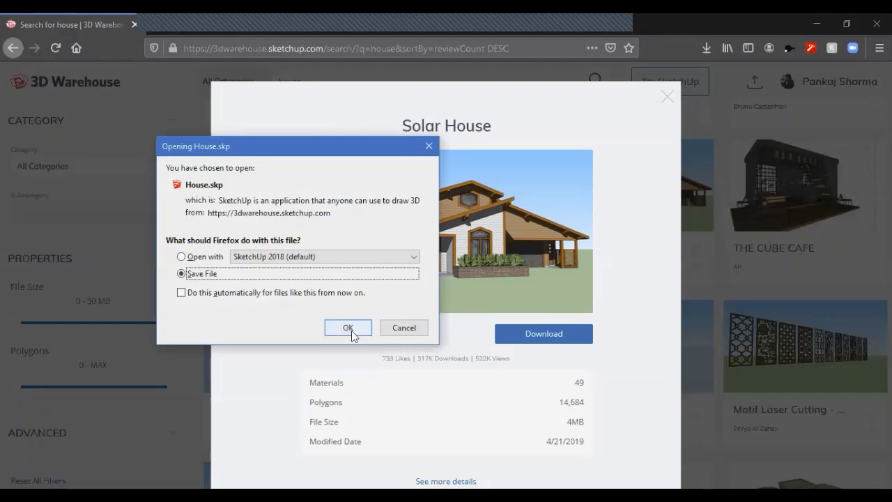
pyautogui.click(352, 331)
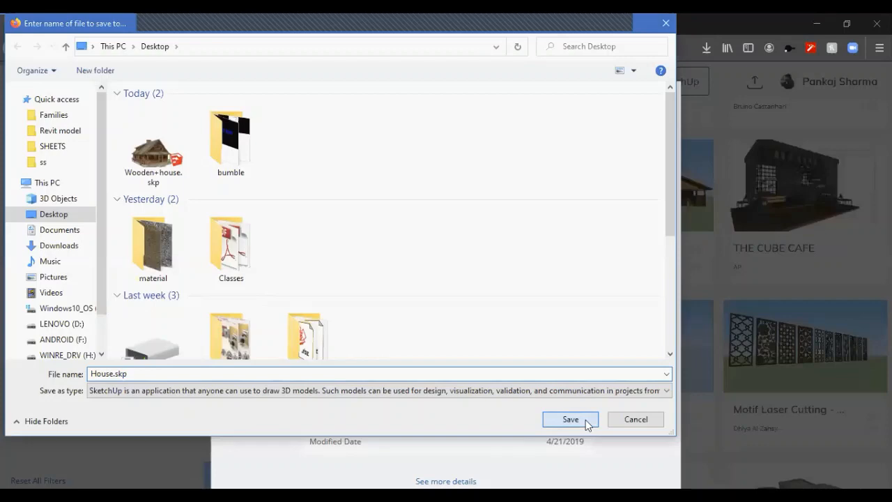
pyautogui.click(586, 421)
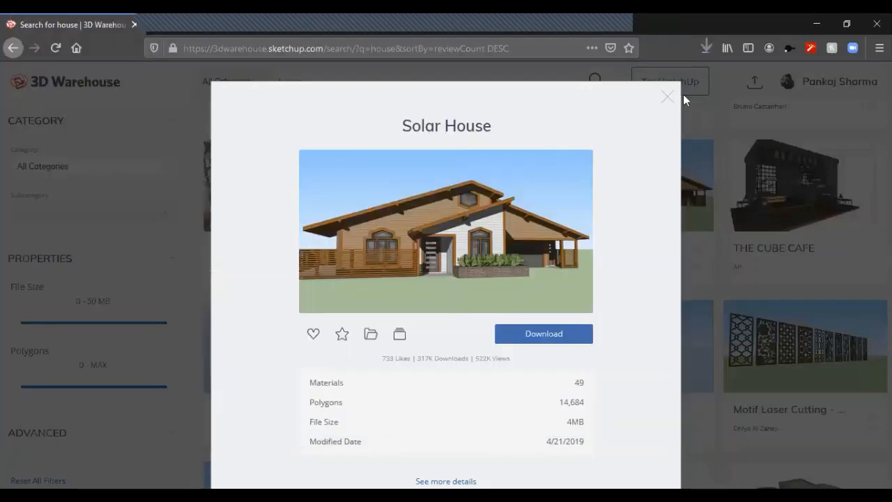
pyautogui.click(670, 101)
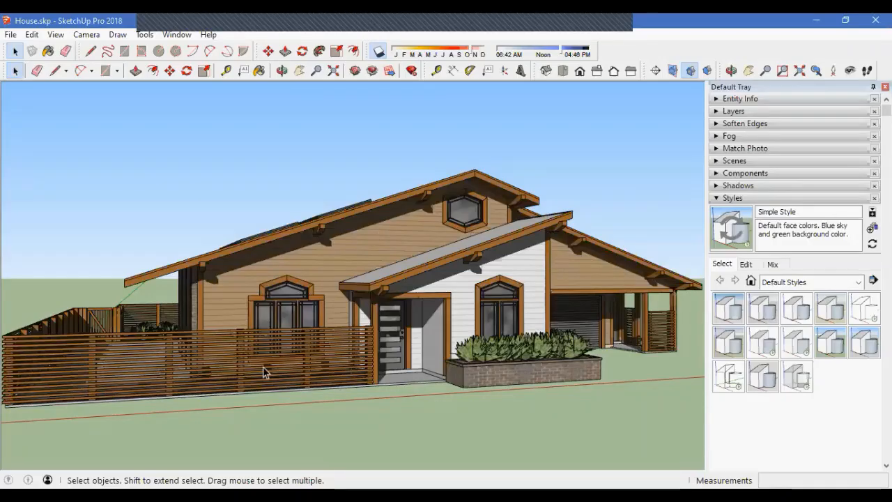
# Step: Draw a ground rectangle of about 166' by 118' around the Solar House in SketchUp
pyautogui.scroll(-2, 516, 279)
pyautogui.moveTo(429, 265); pyautogui.dragTo(417, 401, button='middle')
pyautogui.scroll(-1, 395, 269)
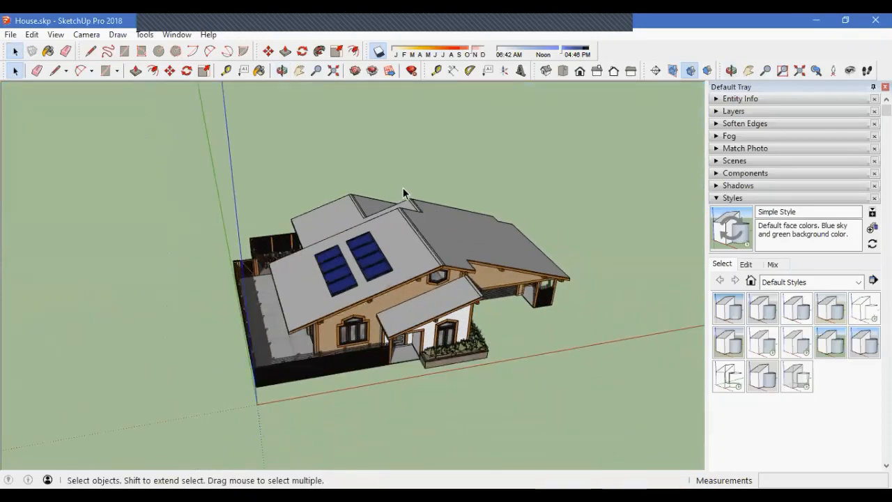
pyautogui.moveTo(402, 189); pyautogui.dragTo(335, 324, button='middle')
pyautogui.scroll(-2, 342, 263)
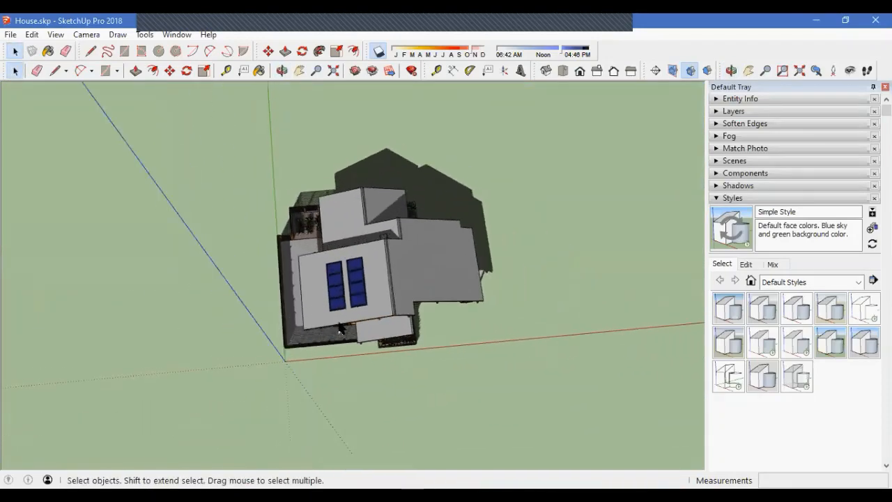
pyautogui.press('r')
pyautogui.click(159, 157)
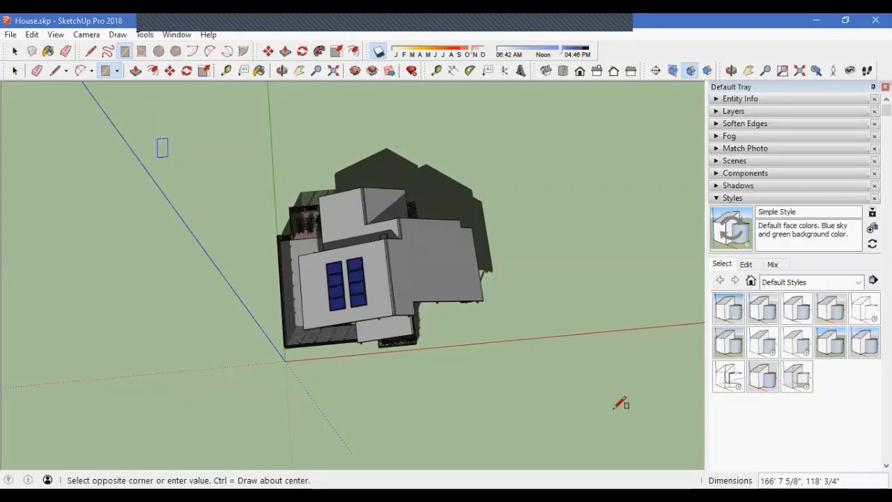
pyautogui.click(645, 416)
# Step: Reverse the face of the ground rectangle and reverse it back again
pyautogui.moveTo(543, 391); pyautogui.dragTo(583, 292, button='middle')
pyautogui.press('space')
pyautogui.rightClick(565, 299)
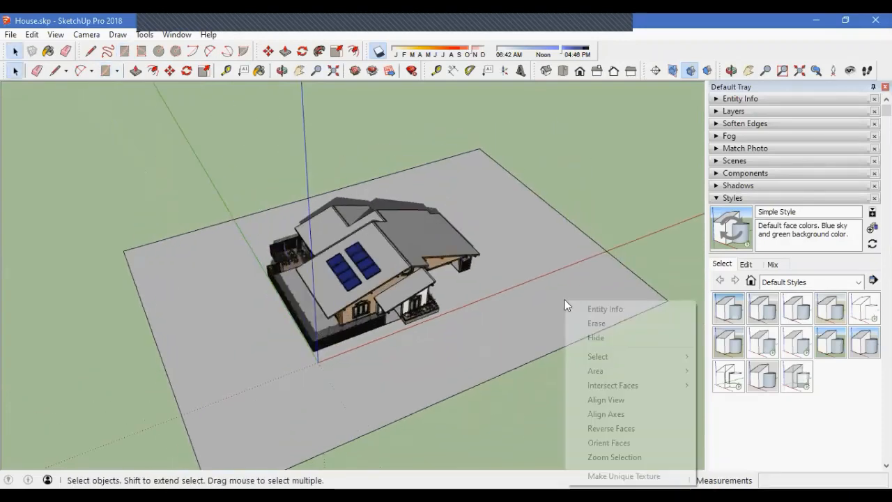
pyautogui.click(600, 427)
pyautogui.moveTo(573, 251); pyautogui.dragTo(495, 313, button='middle')
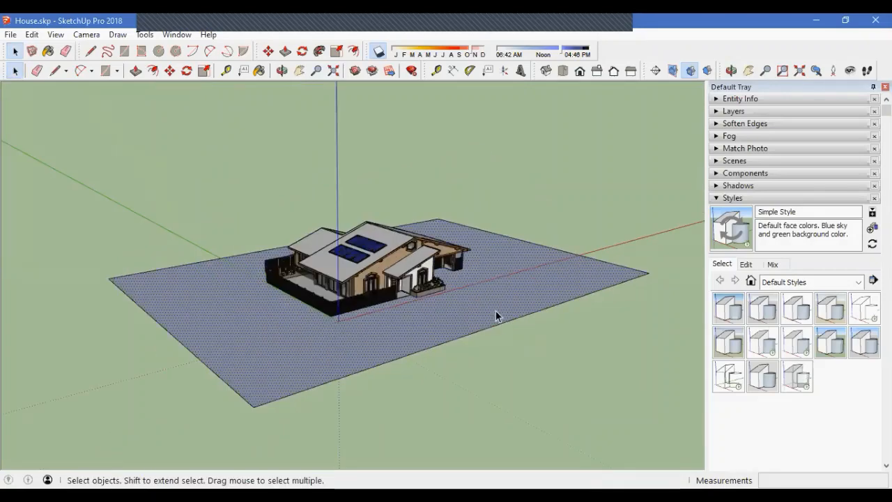
pyautogui.rightClick(487, 314)
pyautogui.click(515, 257)
# Step: Turn off the shadow display while viewing the house from closer up
pyautogui.scroll(1, 370, 316)
pyautogui.scroll(3, 388, 233)
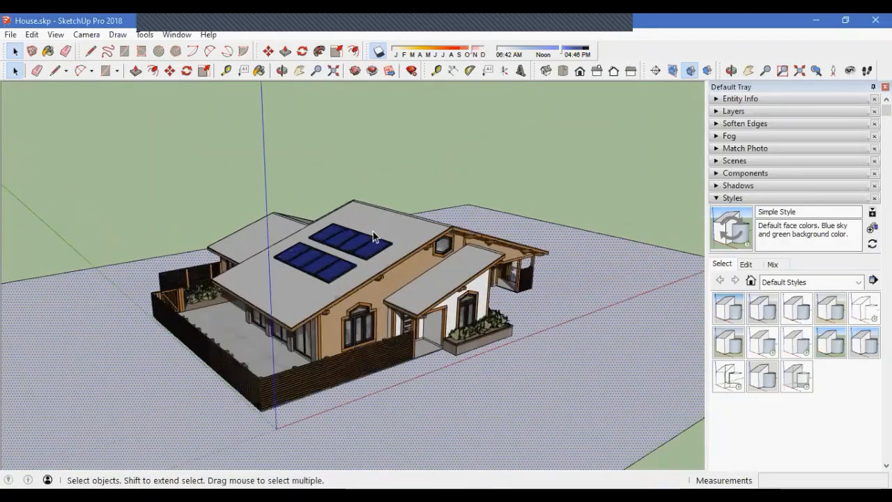
pyautogui.moveTo(405, 369); pyautogui.dragTo(334, 352, button='middle')
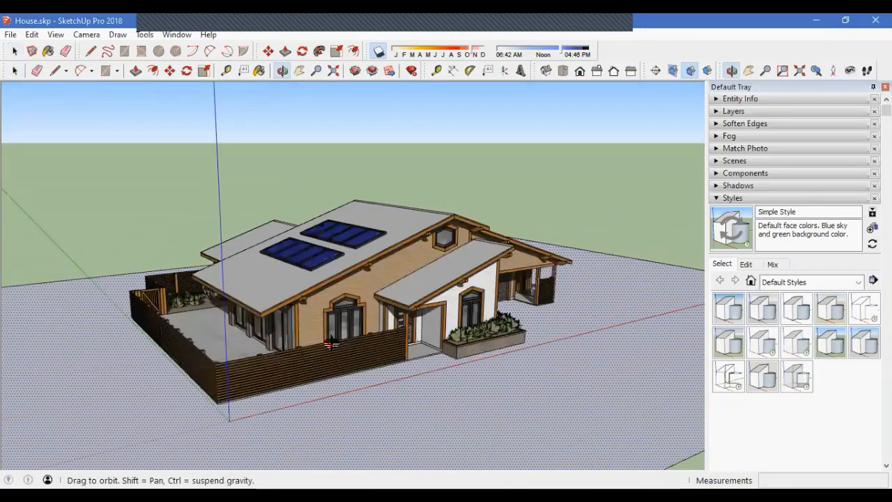
pyautogui.click(378, 51)
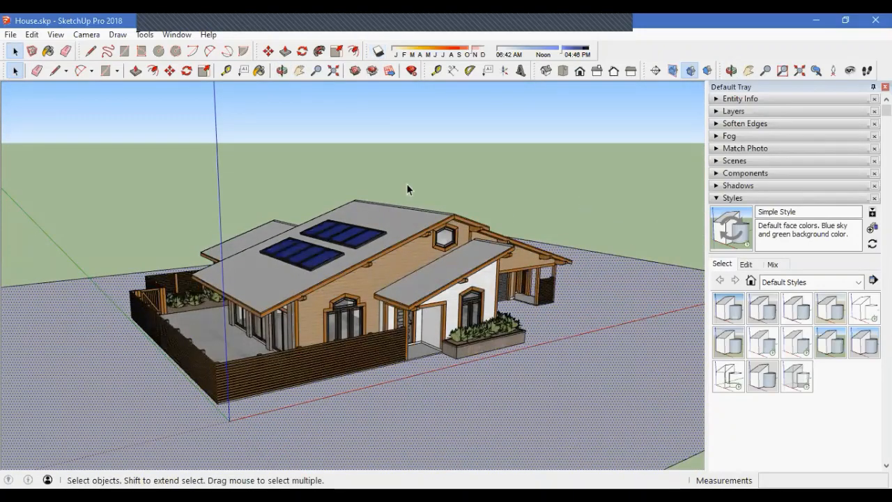
# Step: Push/Pull the ground rectangle into a thin slab beneath the house
pyautogui.scroll(-3, 416, 299)
pyautogui.moveTo(420, 340); pyautogui.dragTo(428, 349, button='middle')
pyautogui.press('p')
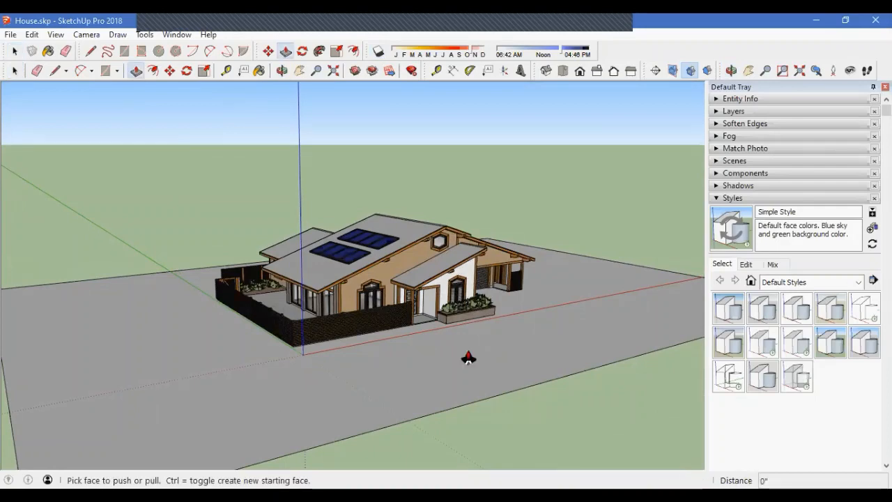
pyautogui.click(507, 358)
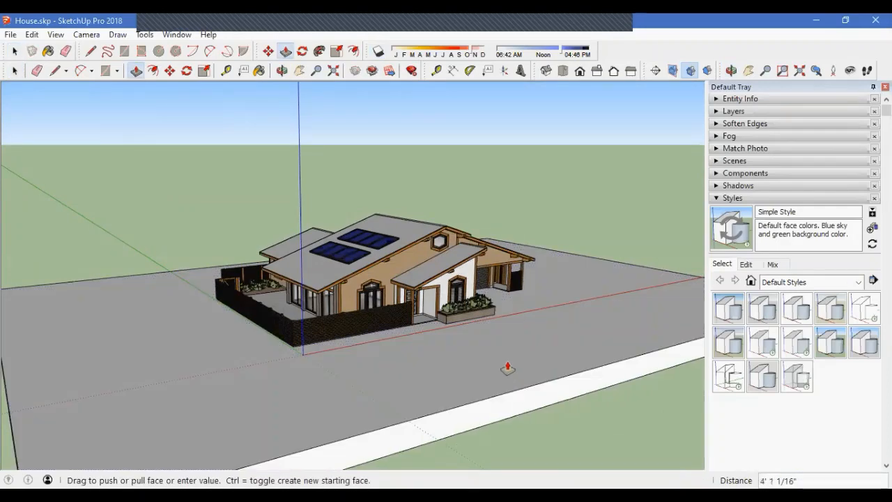
pyautogui.click(508, 362)
pyautogui.press('space')
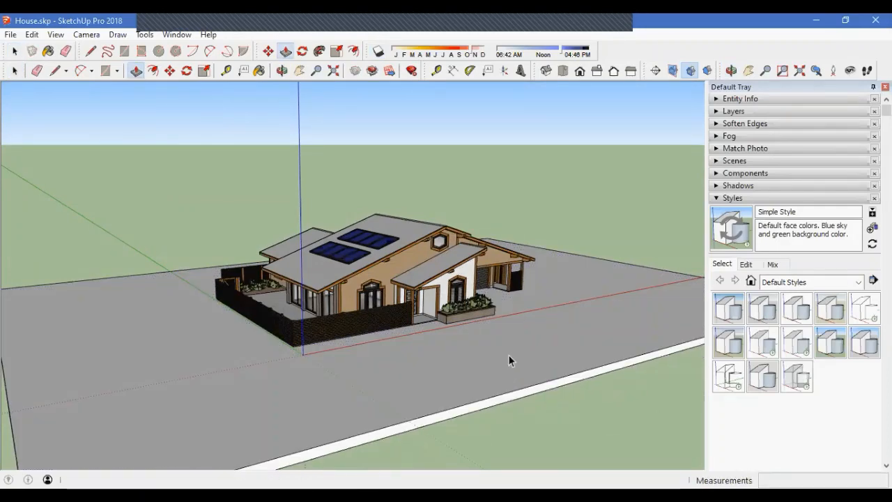
# Step: Select everything connected to the ground slab and examine from above and below how the house is joined to it
pyautogui.click(546, 357)
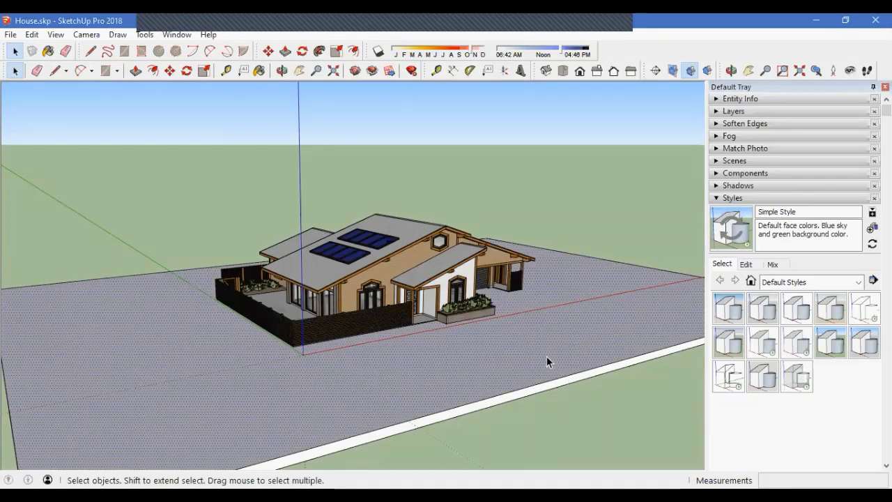
pyautogui.tripleClick(547, 356)
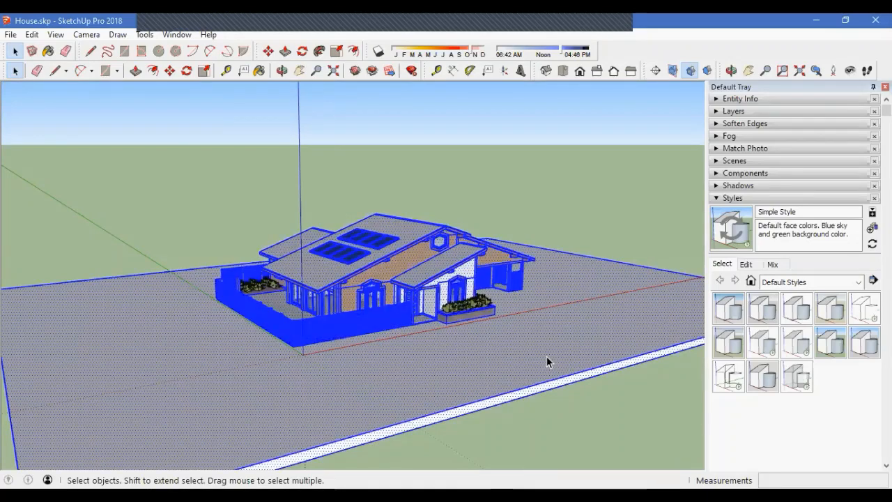
pyautogui.scroll(-3, 444, 293)
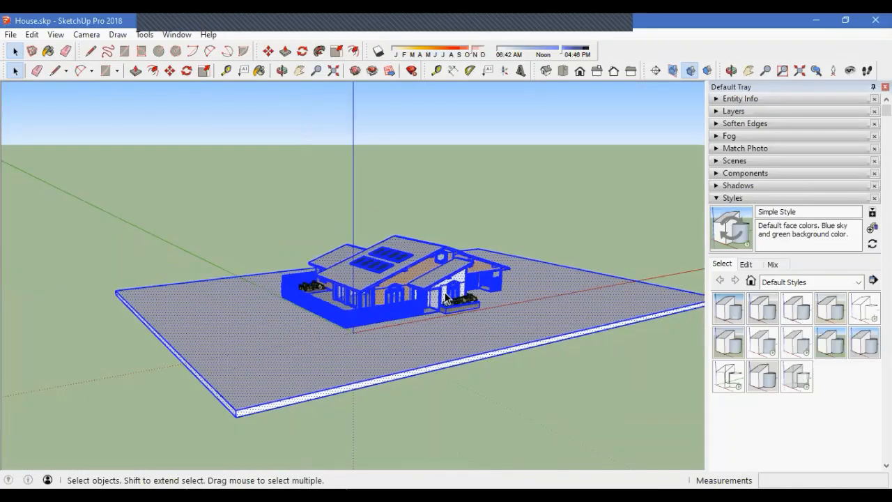
pyautogui.moveTo(478, 334); pyautogui.dragTo(416, 416, button='middle')
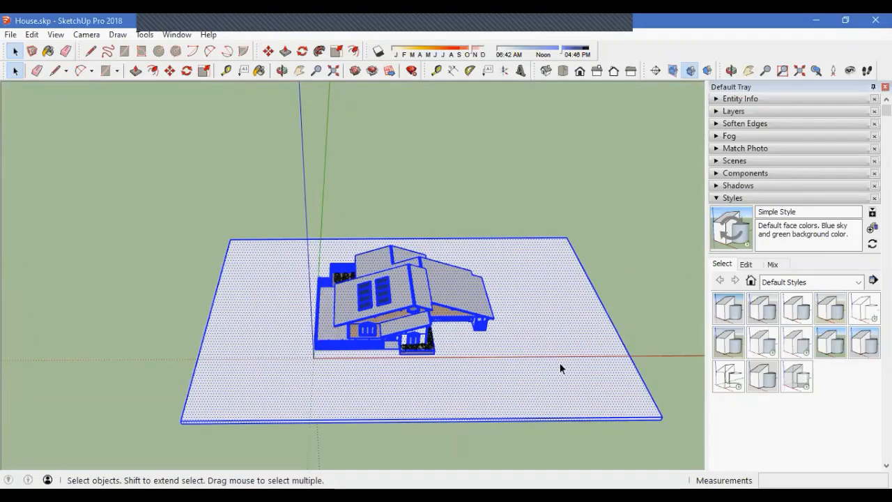
pyautogui.scroll(4, 409, 346)
pyautogui.moveTo(358, 348); pyautogui.dragTo(362, 382, button='middle')
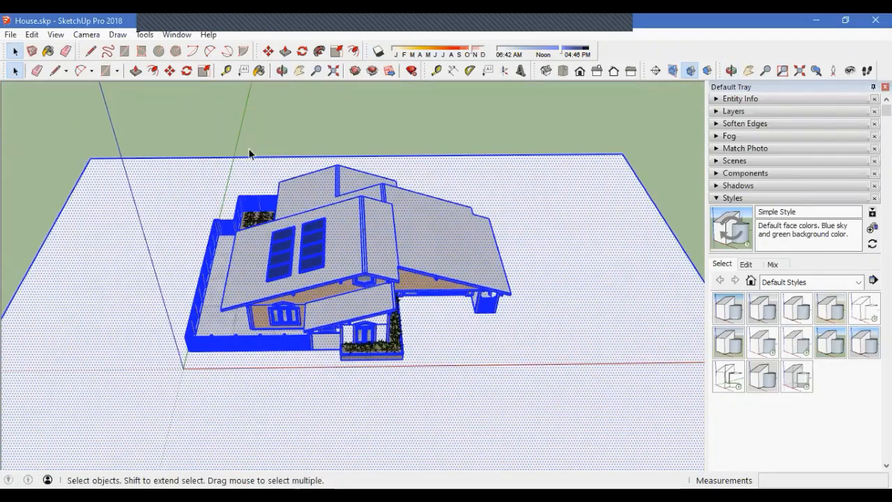
pyautogui.scroll(-3, 333, 348)
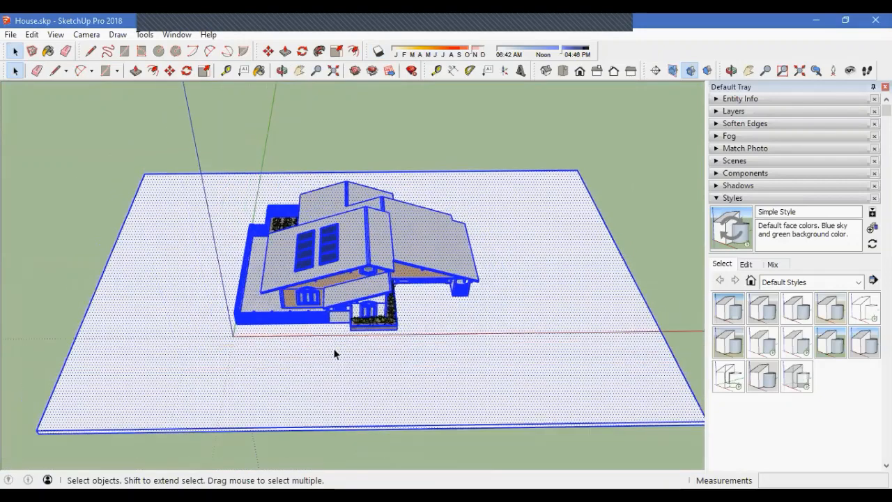
pyautogui.moveTo(333, 347); pyautogui.dragTo(544, 181, button='middle')
pyautogui.scroll(1, 315, 296)
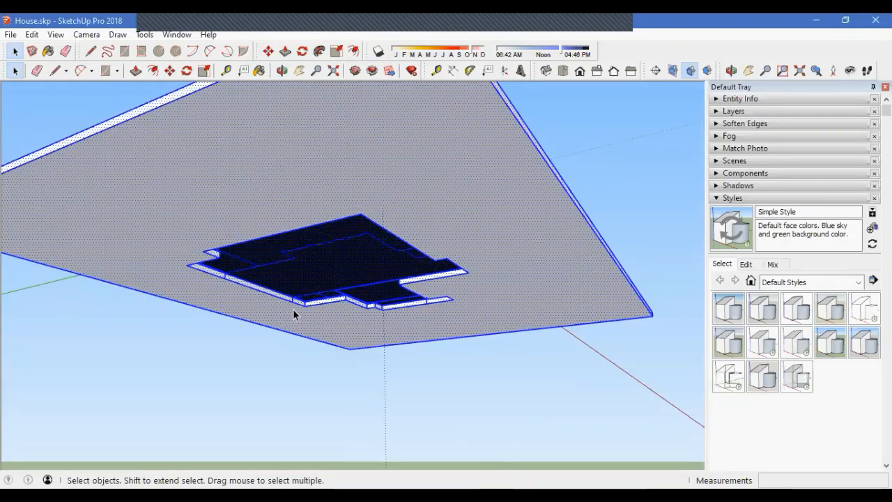
pyautogui.scroll(2, 293, 310)
pyautogui.scroll(-3, 467, 242)
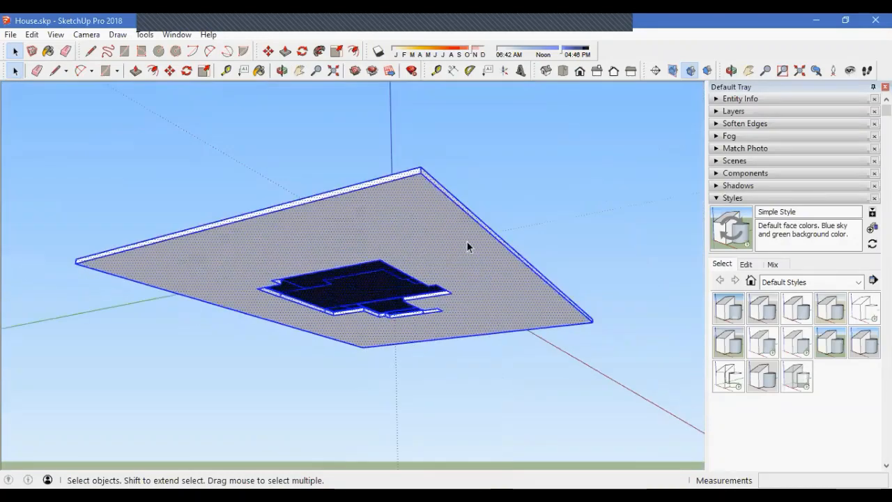
pyautogui.moveTo(467, 242); pyautogui.dragTo(354, 384, button='middle')
pyautogui.scroll(2, 220, 275)
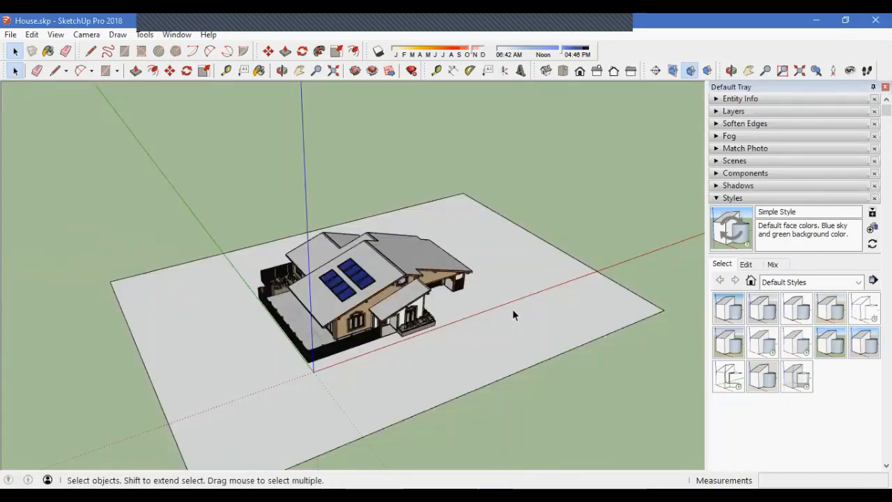
# Step: Undo back past the ground rectangle, then select the whole house and make it a group
pyautogui.hotkey('ctrl', 'z')
pyautogui.moveTo(354, 361); pyautogui.dragTo(318, 388, button='middle')
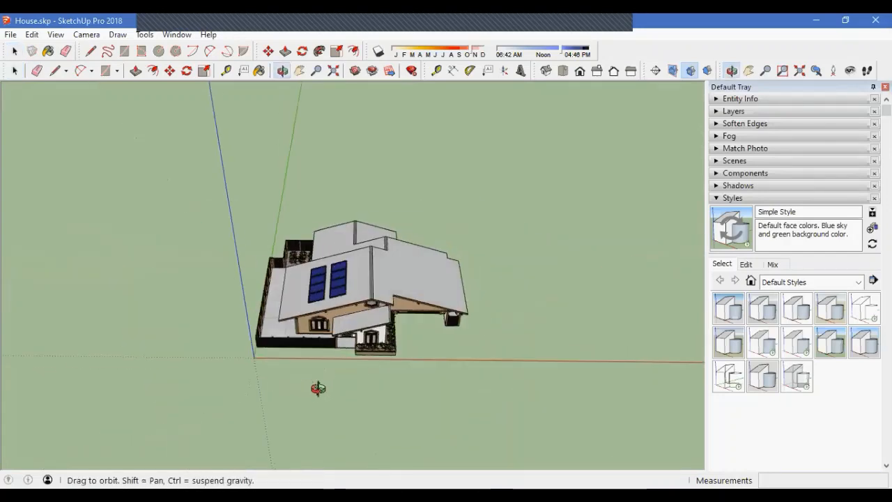
pyautogui.moveTo(216, 160); pyautogui.dragTo(576, 415)
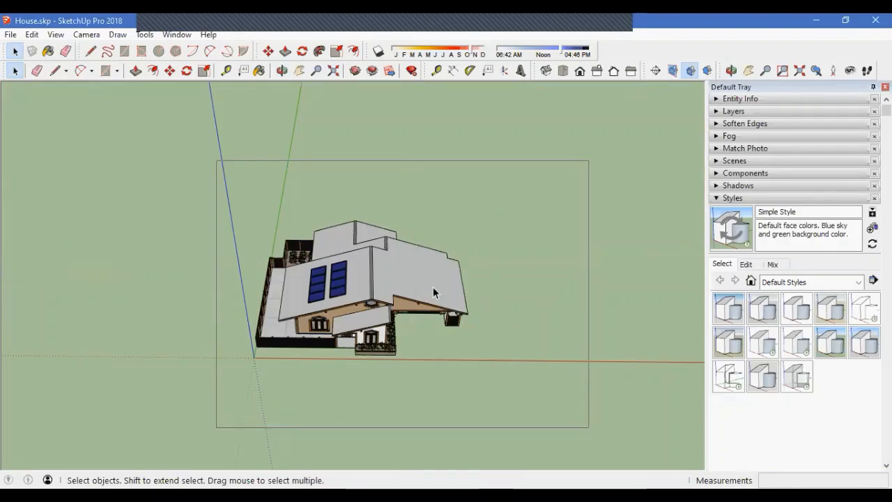
pyautogui.moveTo(433, 292); pyautogui.dragTo(433, 292)
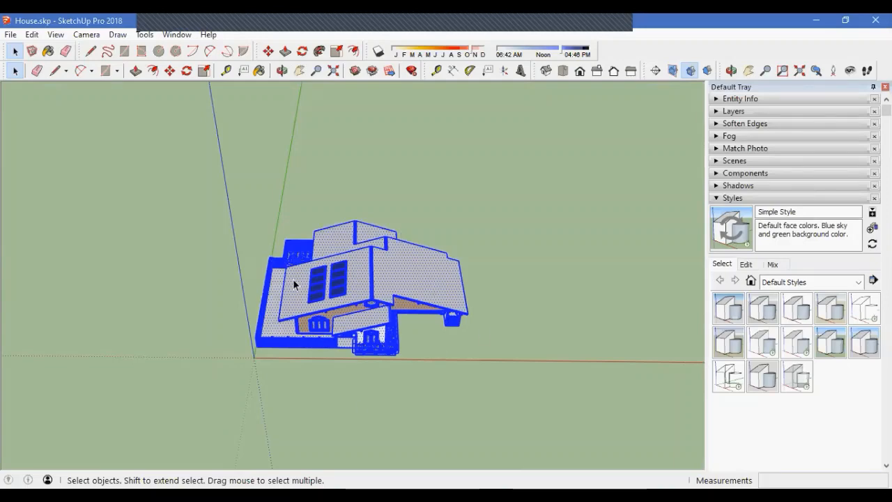
pyautogui.hotkey('ctrl', 'g')
# Step: Draw a large ground rectangle around the grouped house and Push/Pull it into a thin slab
pyautogui.moveTo(364, 288); pyautogui.dragTo(318, 335, button='middle')
pyautogui.press('r')
pyautogui.click(187, 186)
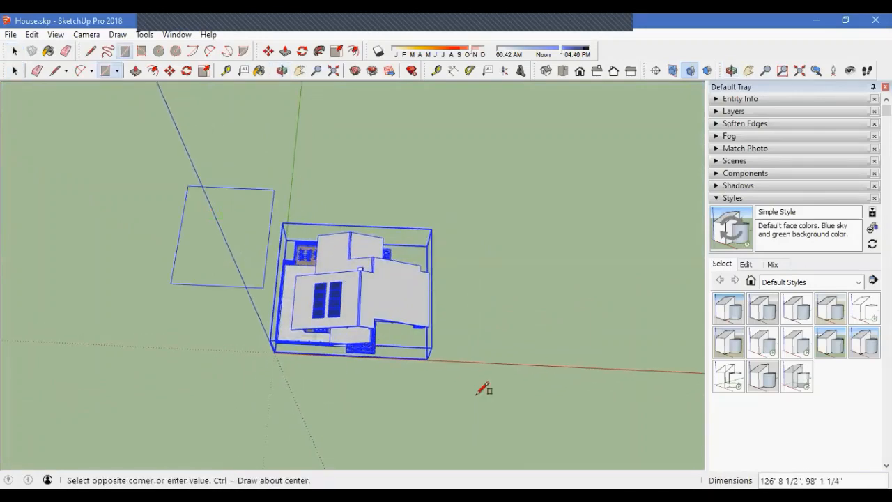
pyautogui.click(573, 438)
pyautogui.moveTo(530, 411); pyautogui.dragTo(551, 311, button='middle')
pyautogui.press('p')
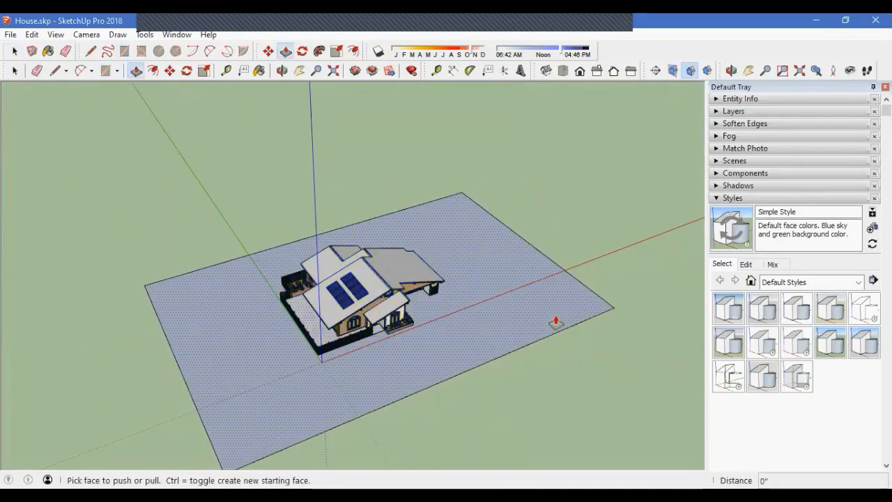
pyautogui.click(573, 324)
pyautogui.click(575, 321)
pyautogui.press('space')
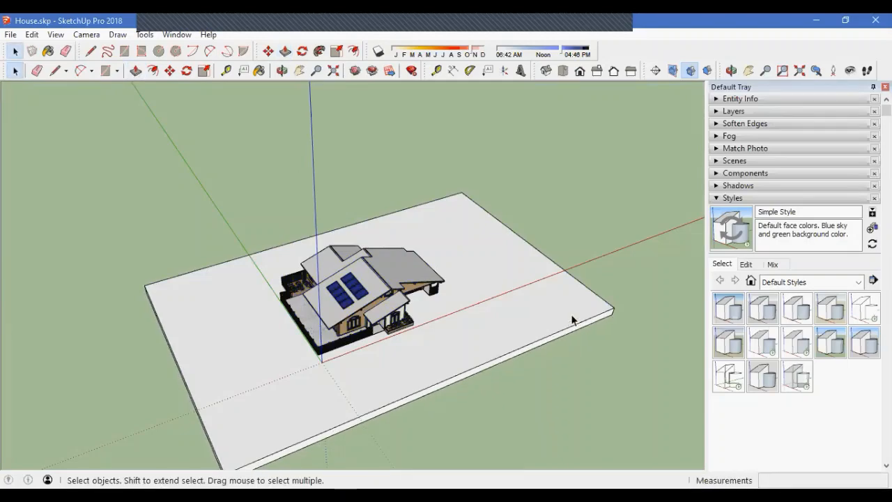
# Step: Select the entire ground slab and group it separately from the house
pyautogui.click(571, 319)
pyautogui.moveTo(493, 361); pyautogui.dragTo(404, 279)
pyautogui.scroll(5, 385, 263)
pyautogui.moveTo(374, 237); pyautogui.dragTo(357, 328, button='middle')
pyautogui.scroll(-3, 378, 241)
pyautogui.scroll(-2, 357, 327)
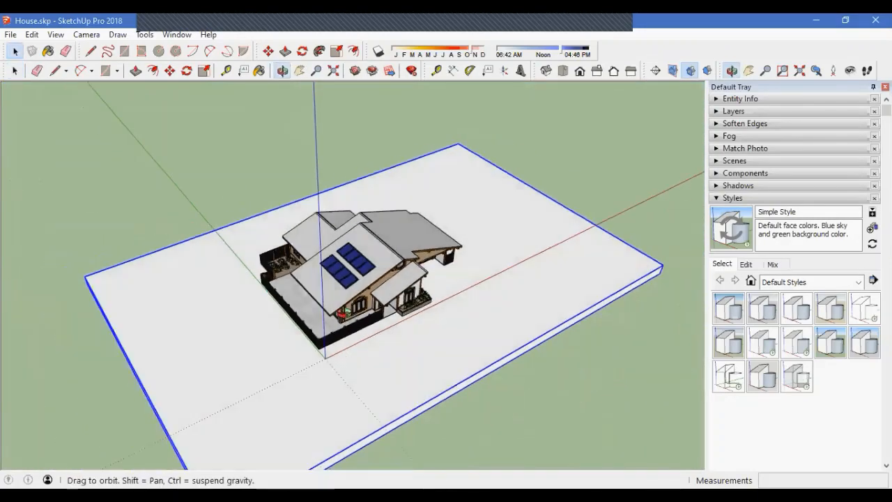
# Step: Position the camera on the ground slab in front of the fence corner at 5' 6" eye height and turn it to frame the house
pyautogui.click(834, 67)
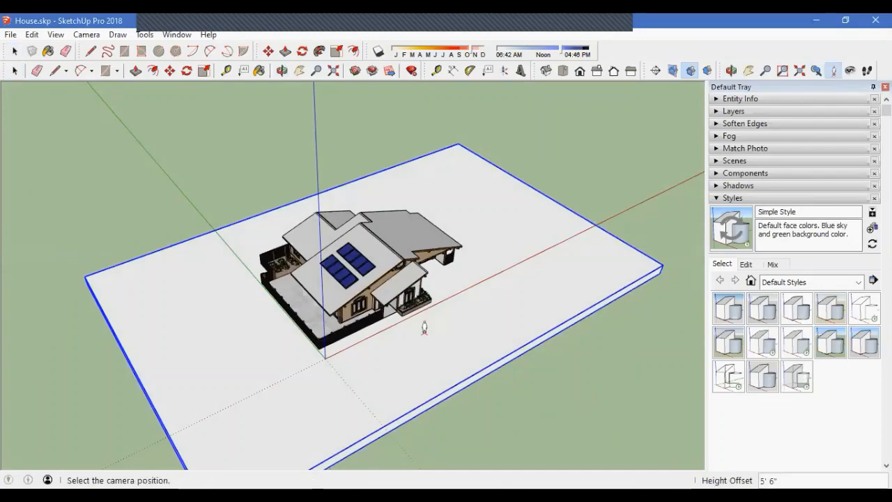
pyautogui.click(339, 418)
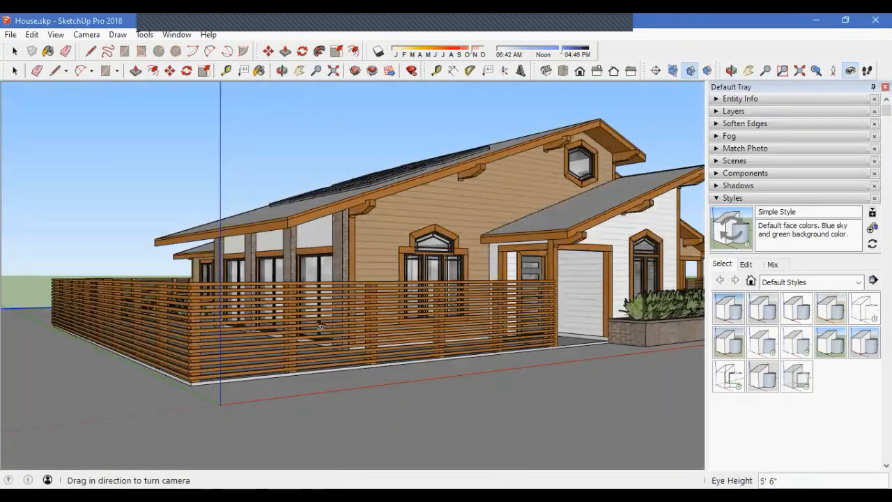
pyautogui.moveTo(321, 328); pyautogui.dragTo(382, 280)
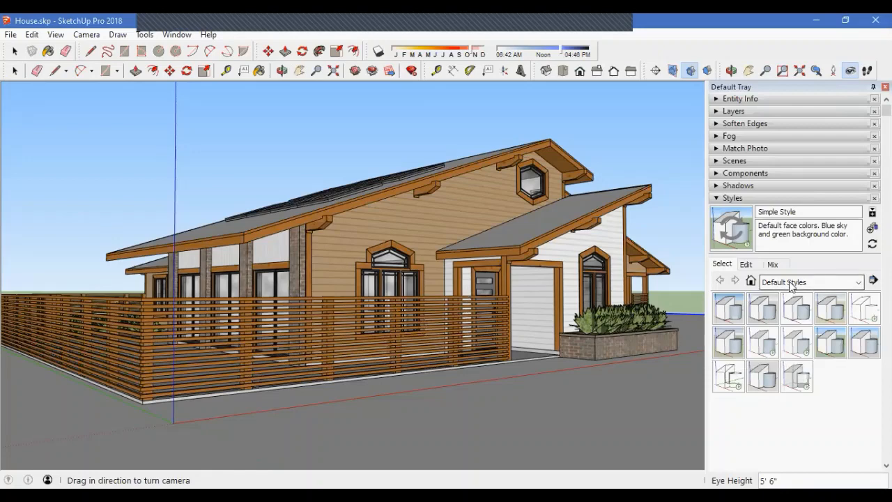
# Step: Preview the house in the 3D Printing, Architectural Design, Construction Documentation and Default styles
pyautogui.click(730, 315)
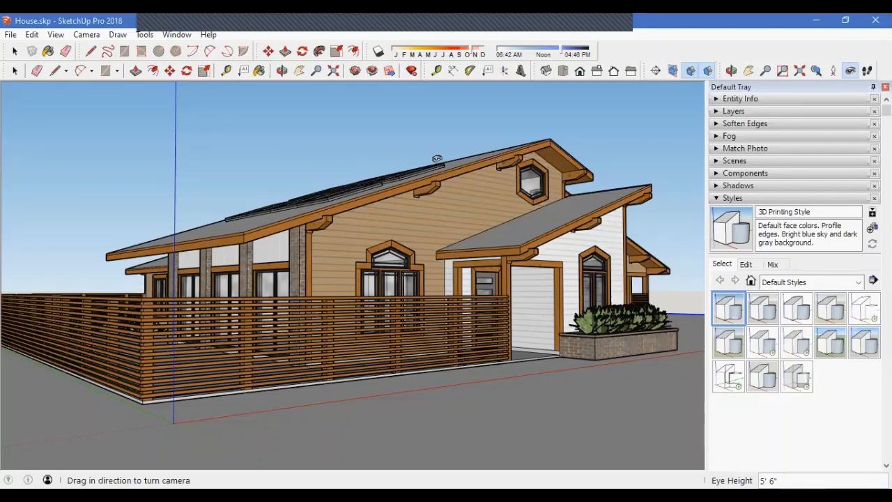
pyautogui.click(769, 312)
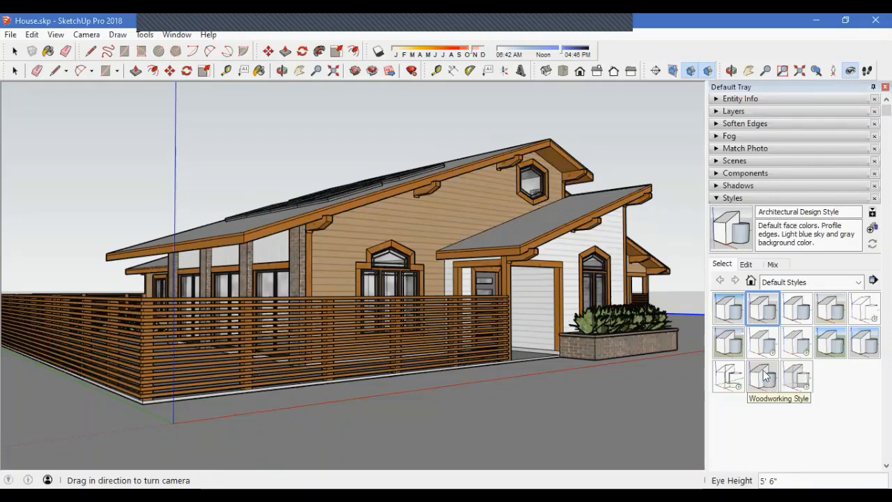
pyautogui.click(795, 314)
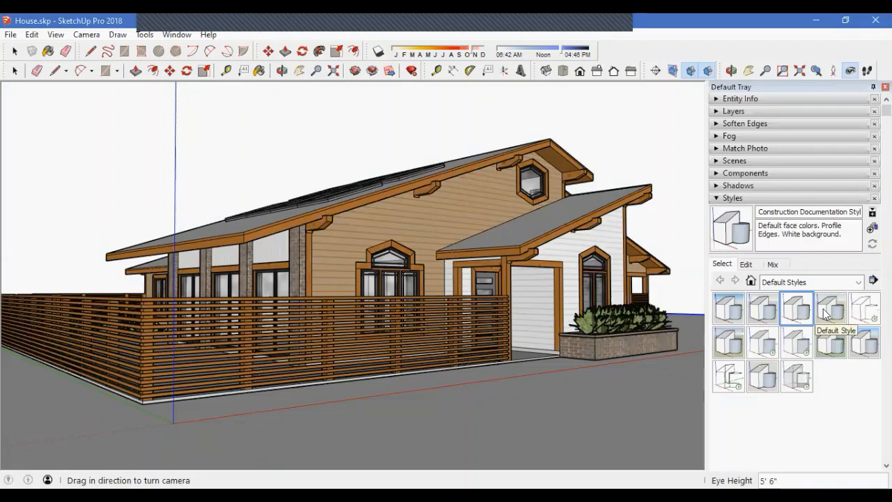
pyautogui.click(826, 314)
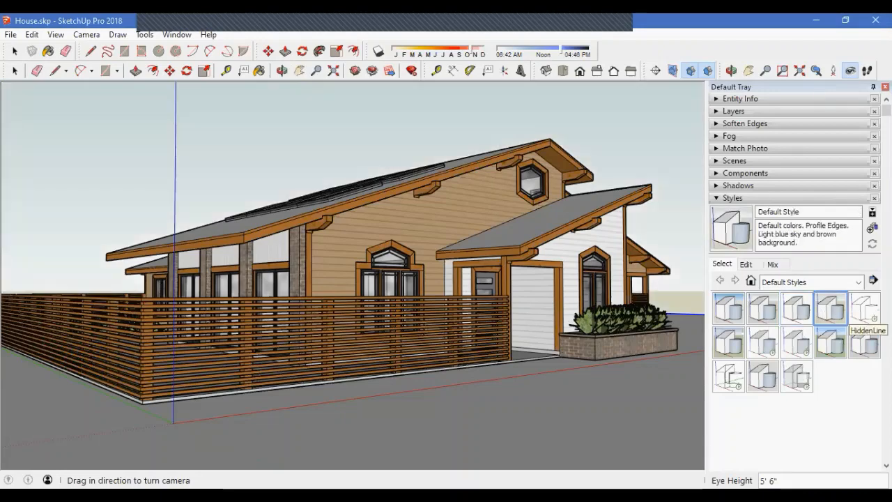
# Step: Apply the HiddenLine style and inspect the house's line drawing from a slightly higher viewpoint
pyautogui.click(865, 313)
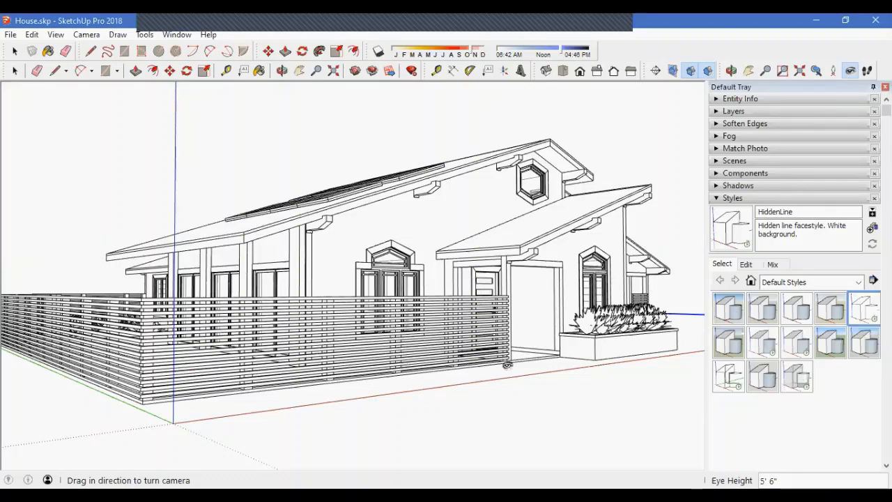
pyautogui.press('o')
pyautogui.moveTo(487, 359)
pyautogui.mouseDown()
pyautogui.moveTo(442, 363)
pyautogui.moveTo(478, 361)
pyautogui.moveTo(490, 340)
pyautogui.moveTo(498, 366)
pyautogui.mouseUp()
pyautogui.press('l')
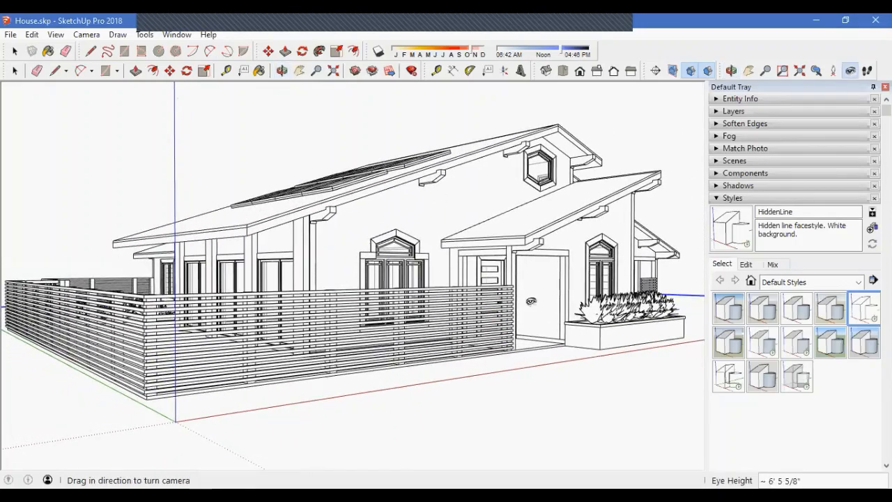
pyautogui.click(14, 70)
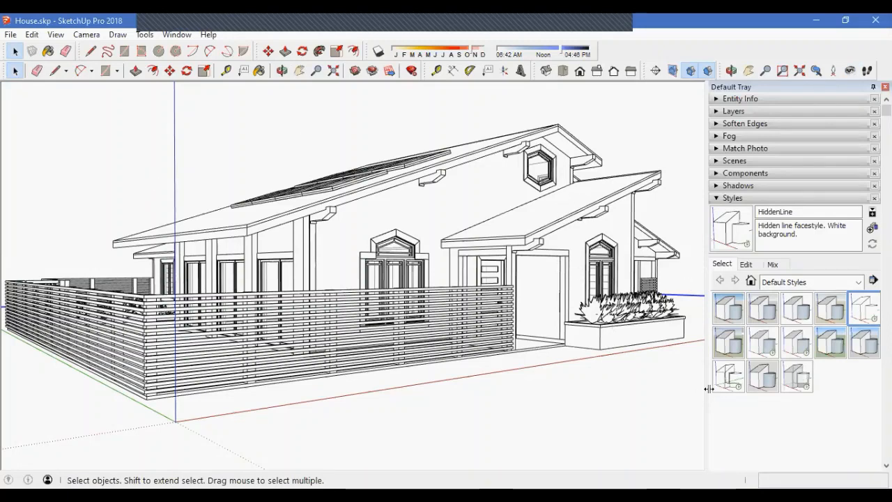
# Step: Preview the house in the Landscape Architecture, Shaded, Shaded with textures and Simple styles
pyautogui.click(729, 349)
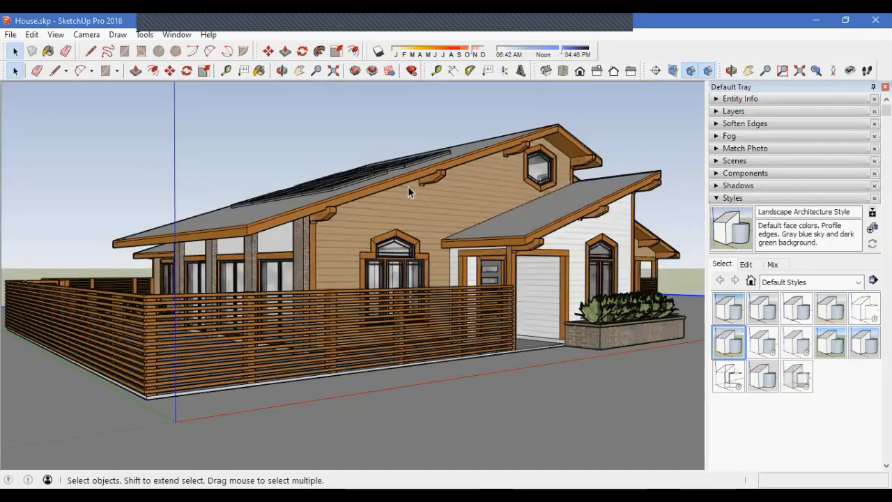
pyautogui.click(761, 341)
pyautogui.moveTo(606, 338); pyautogui.dragTo(563, 350, button='middle')
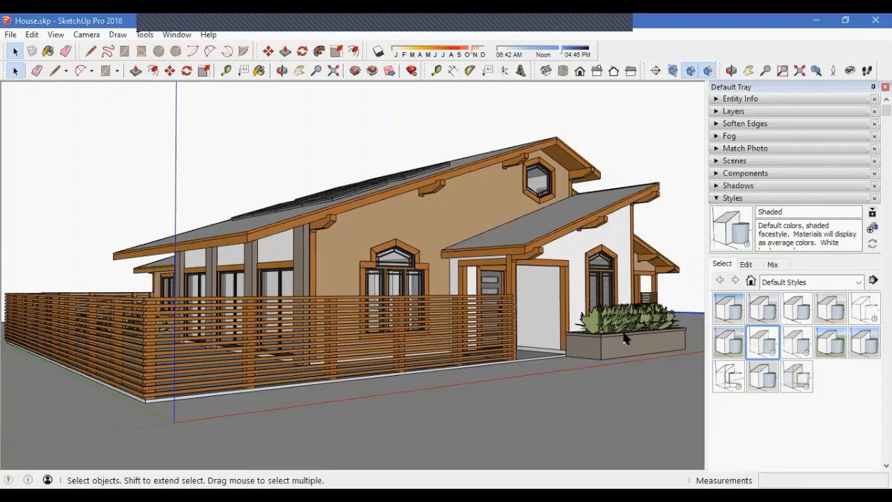
pyautogui.click(796, 348)
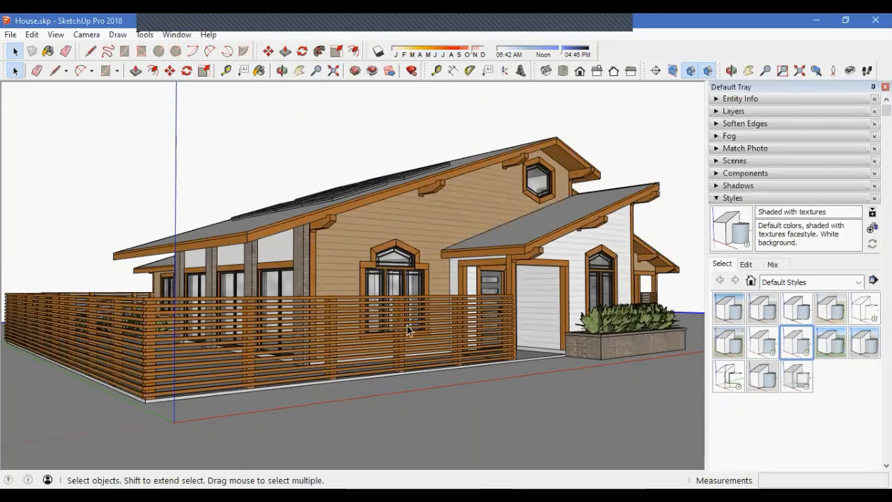
pyautogui.click(828, 348)
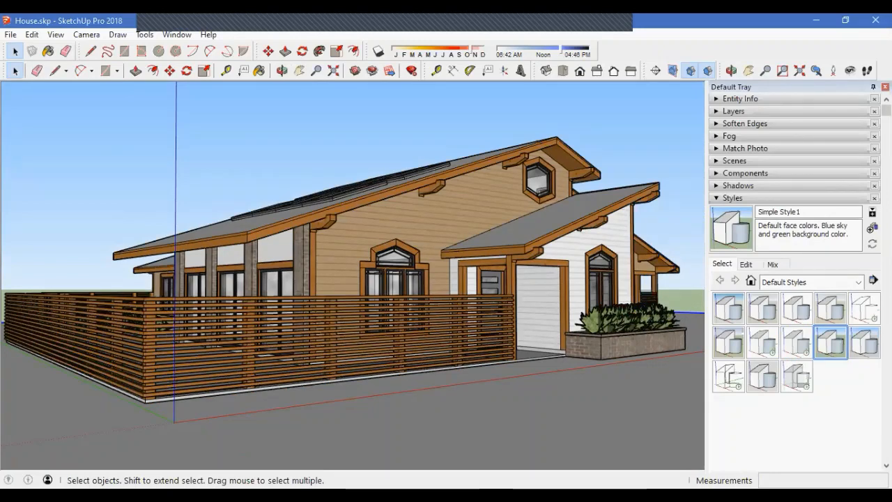
# Step: Preview the house in the Urban Planning, Wireframe and Woodworking styles
pyautogui.scroll(-1, 836, 334)
pyautogui.click(864, 335)
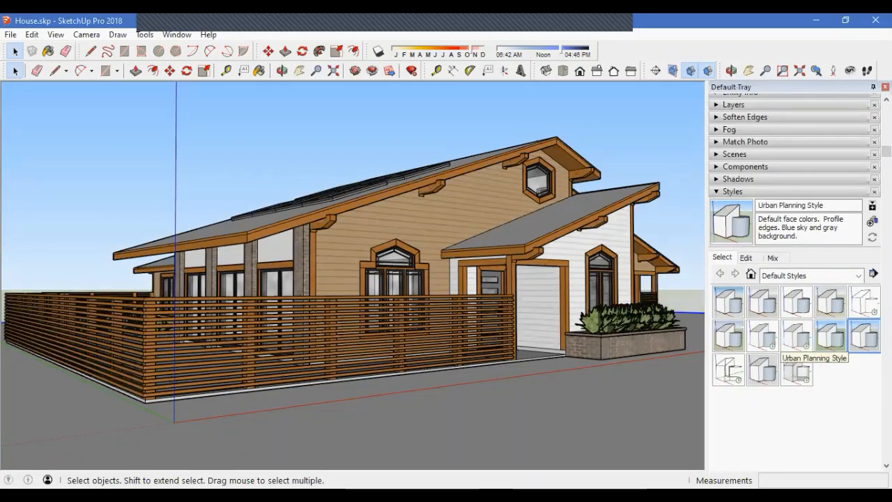
pyautogui.click(730, 369)
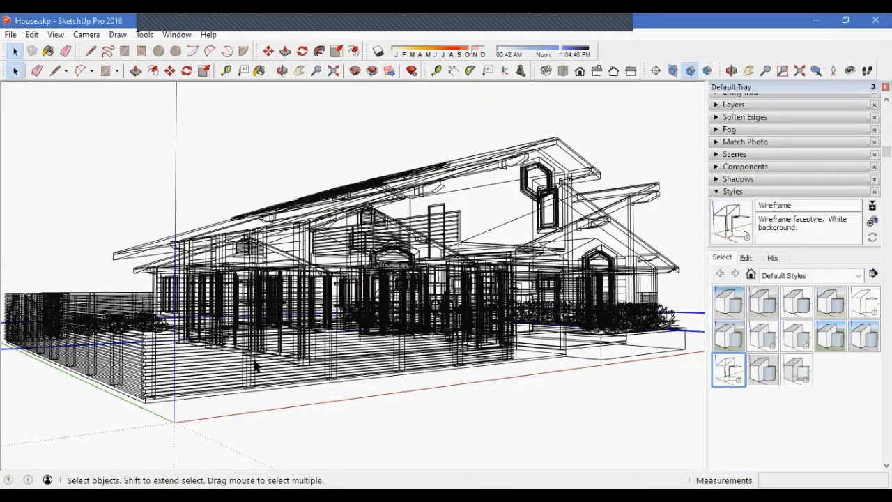
pyautogui.click(763, 371)
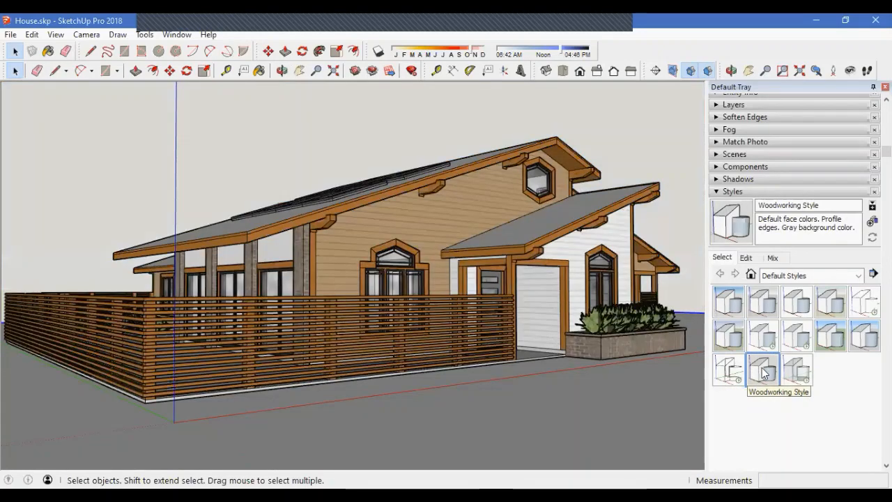
# Step: Apply the X-ray style and examine the house's interior through its walls, ending at a centred front view
pyautogui.click(798, 374)
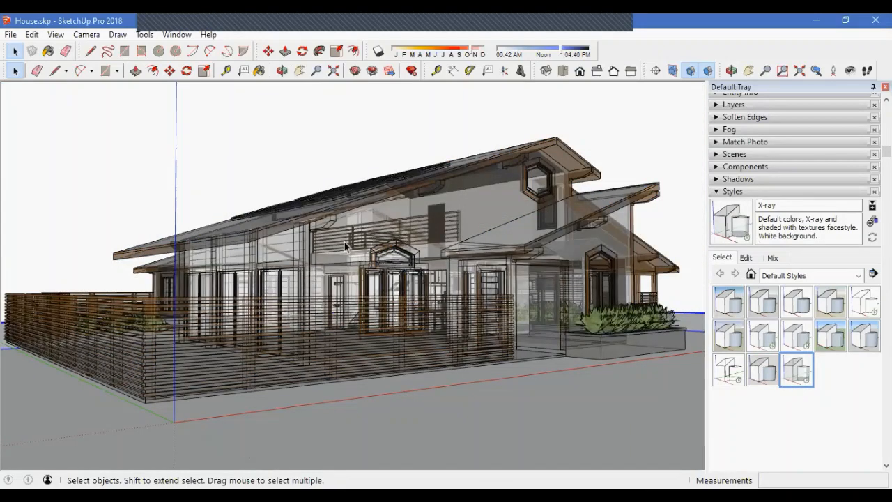
pyautogui.moveTo(547, 301); pyautogui.dragTo(207, 350, button='middle')
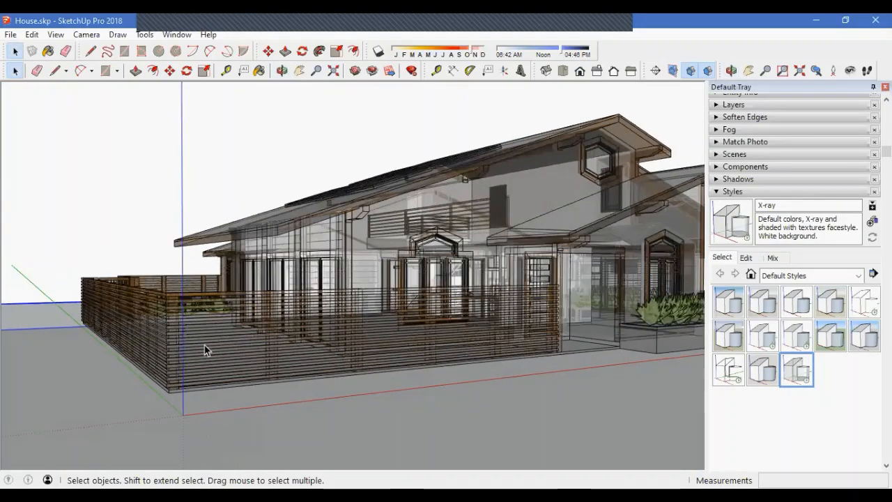
pyautogui.moveTo(537, 327); pyautogui.dragTo(376, 313, button='middle')
pyautogui.scroll(1, 432, 261)
pyautogui.scroll(2, 432, 250)
pyautogui.scroll(-1, 287, 289)
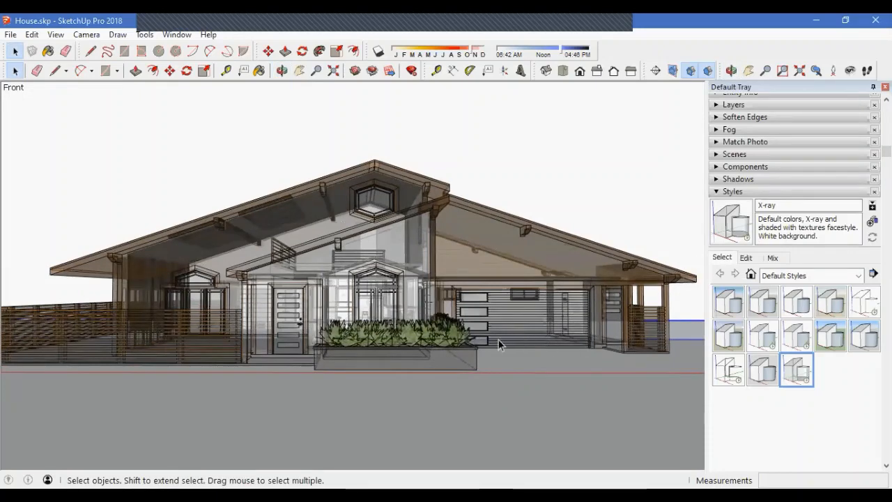
pyautogui.keyDown('shift'); pyautogui.moveTo(498, 340); pyautogui.dragTo(472, 334, button='middle'); pyautogui.keyUp('shift')
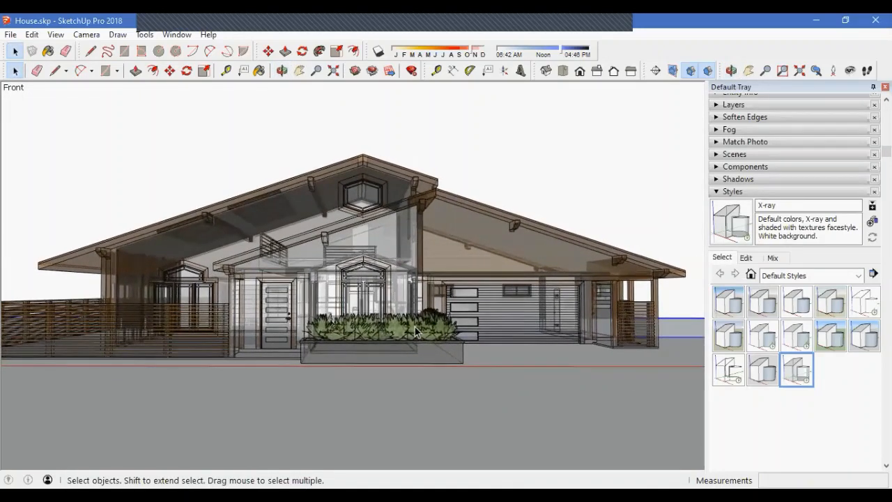
# Step: Switch to the Assorted Styles collection and preview Blueprint, Brush Strokes on Canvas, Chipboard with fine marker, Generic CAD and Monochrome Screen
pyautogui.click(803, 274)
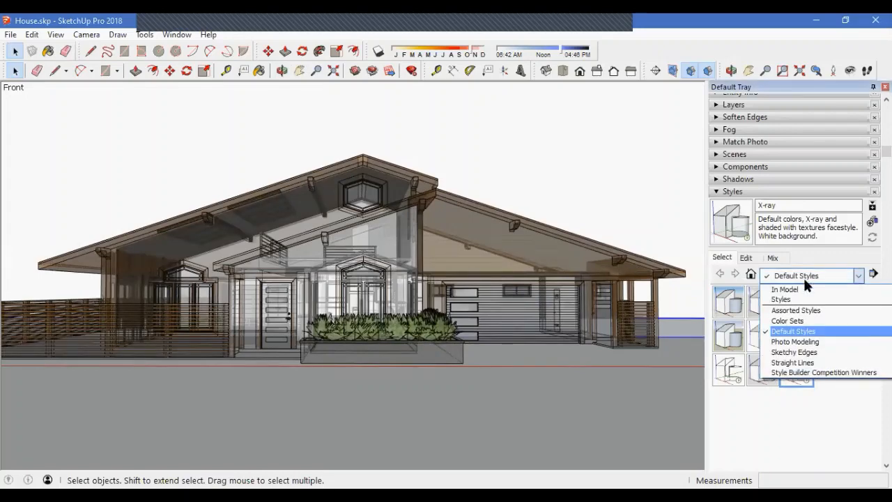
pyautogui.click(805, 310)
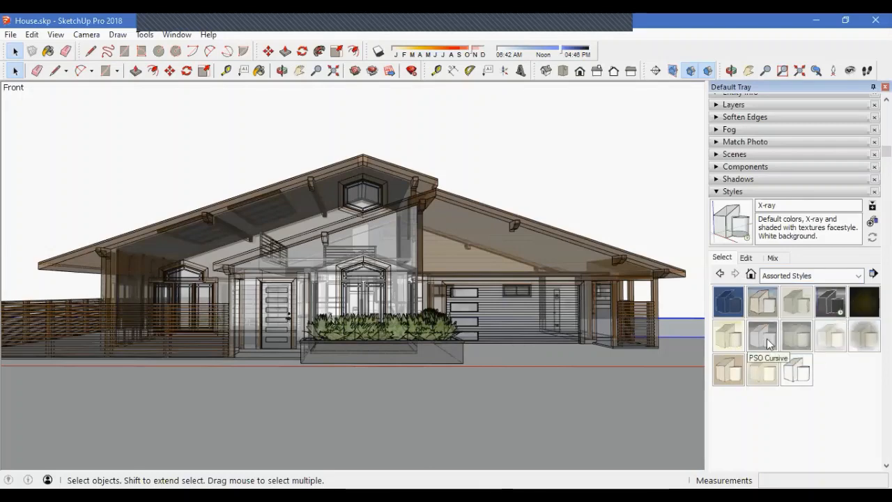
pyautogui.click(736, 309)
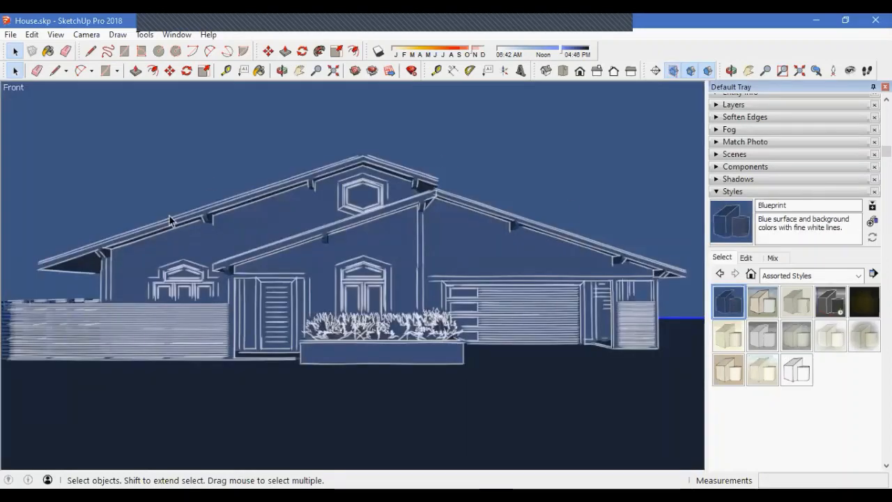
pyautogui.click(768, 310)
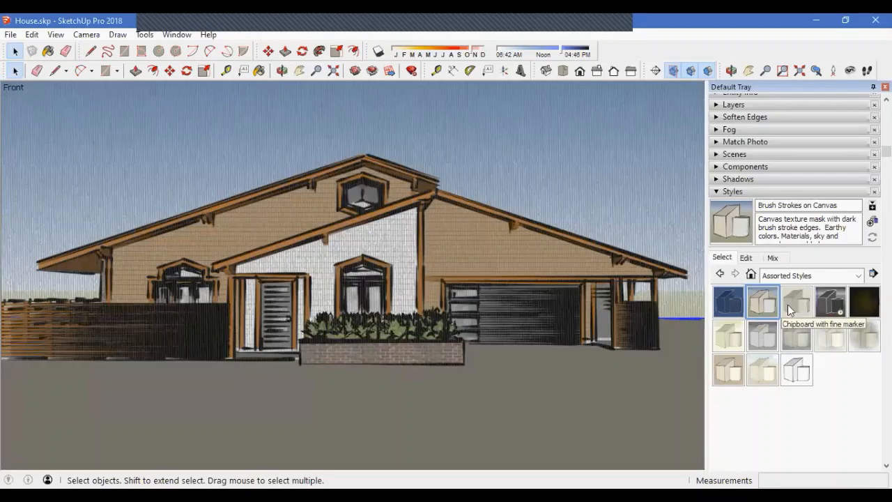
pyautogui.click(791, 310)
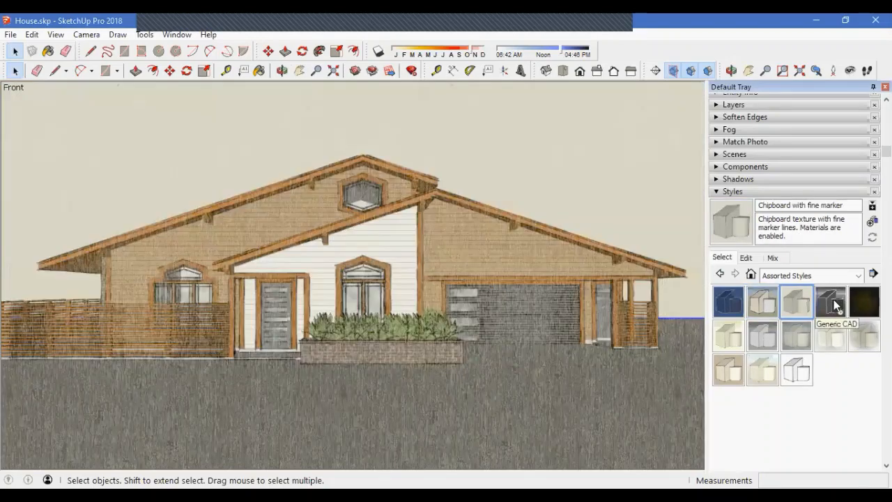
pyautogui.click(835, 307)
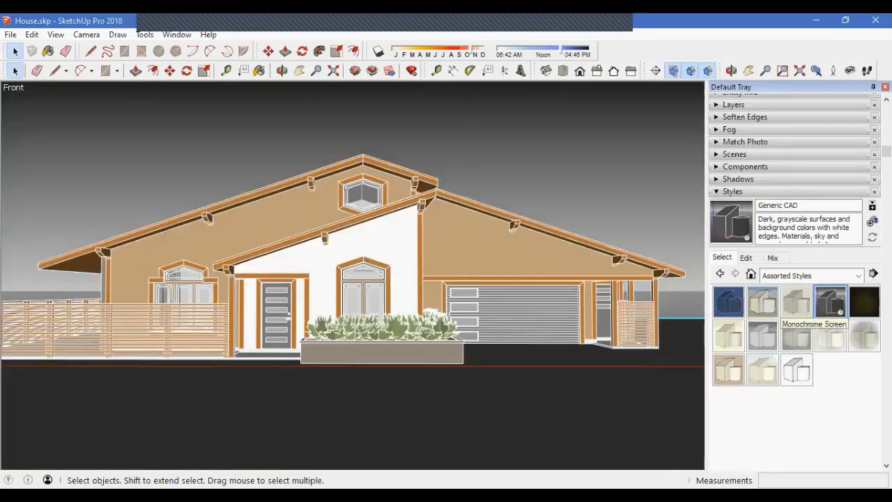
pyautogui.click(864, 301)
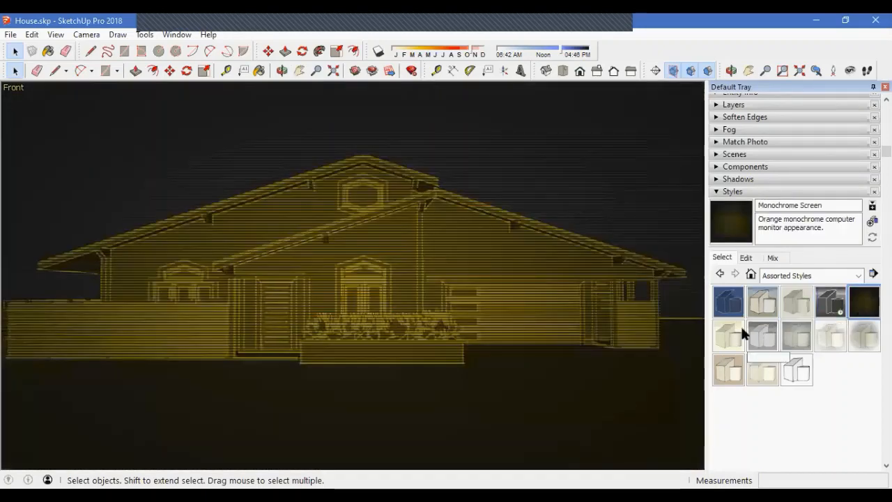
# Step: Preview the house in the Pencil on Tracing Paper, PSO Cursive, PSO Graded and PSO Snow styles
pyautogui.click(737, 331)
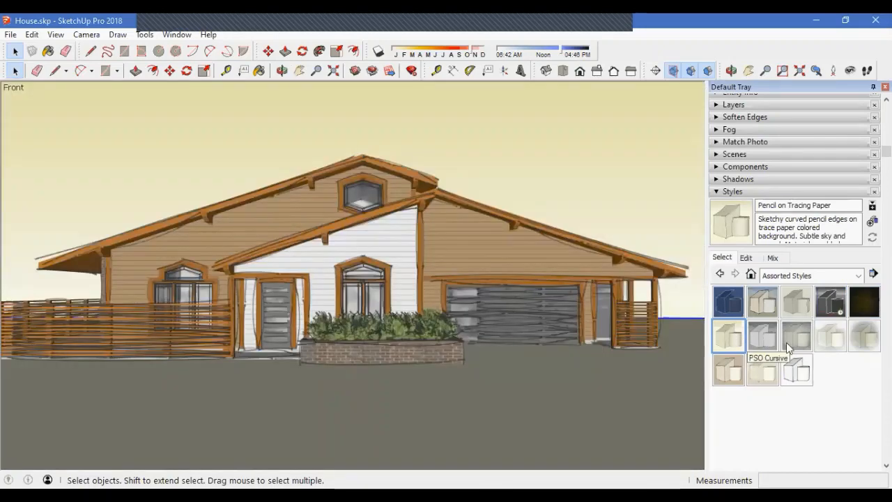
pyautogui.click(775, 340)
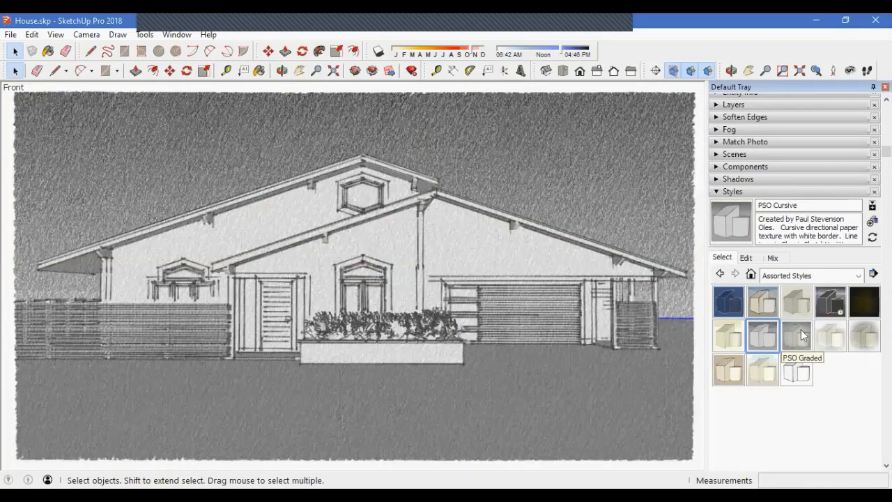
pyautogui.click(799, 336)
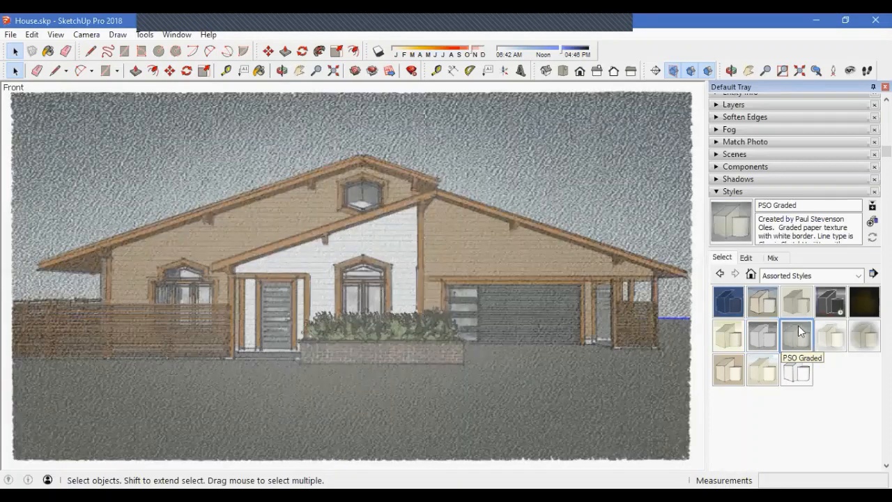
pyautogui.click(836, 338)
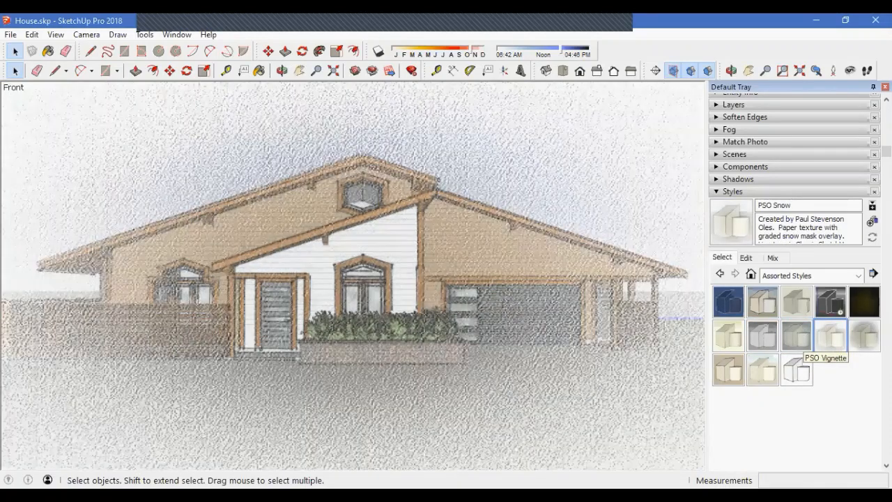
# Step: Preview the house in the PSO Vignette, Scribble on Masonite, Watercolor Paper with Pencil and Whiteboard with Dry Erase Marker styles
pyautogui.click(864, 338)
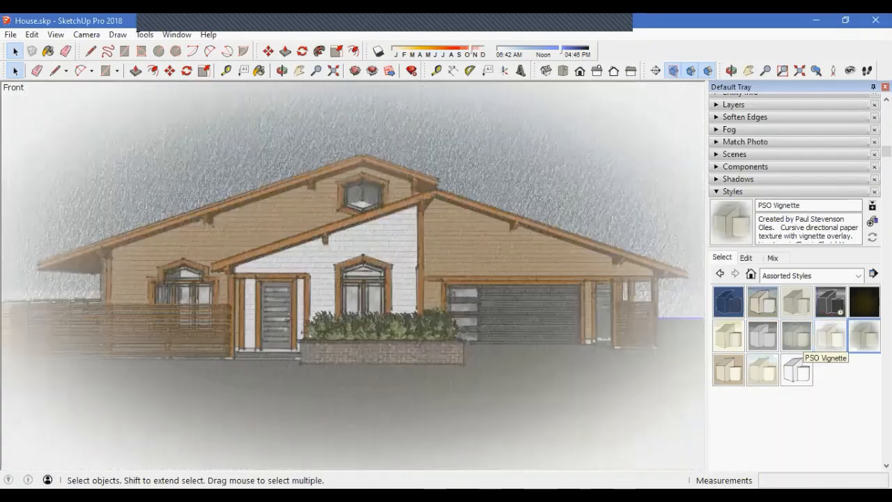
pyautogui.click(738, 375)
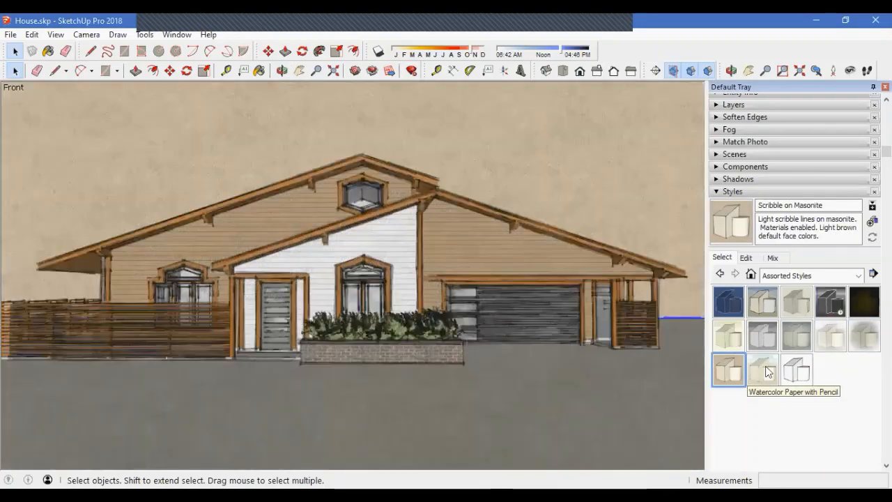
pyautogui.click(764, 371)
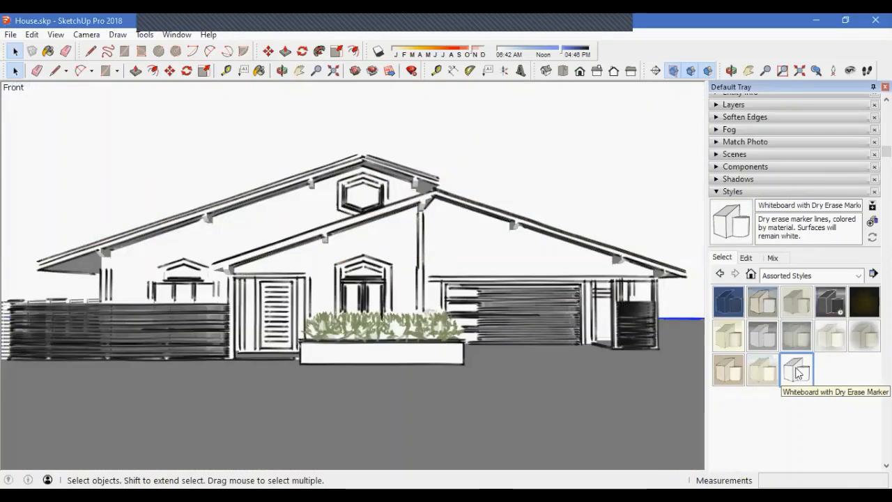
# Step: Switch to the Color Sets collection and preview 00 Default Colors, Beige and Green, Blue and Orange, Blues and Browns
pyautogui.click(802, 275)
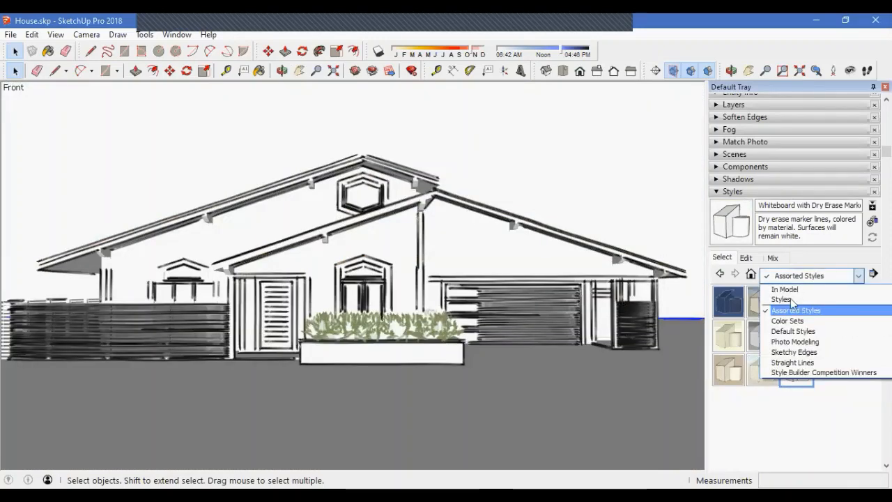
pyautogui.click(787, 322)
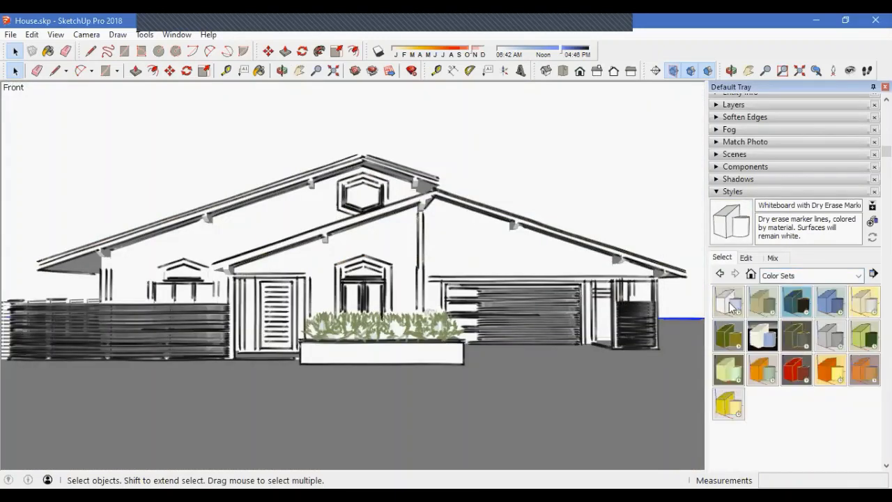
pyautogui.click(729, 304)
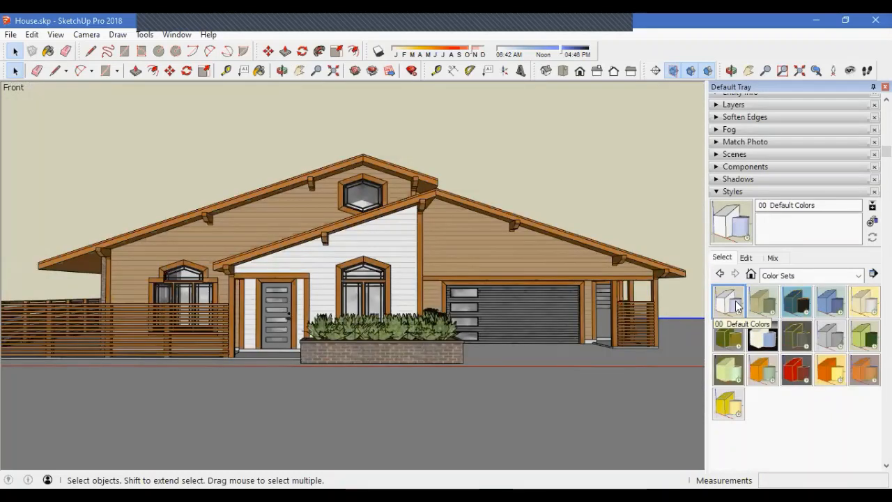
pyautogui.click(763, 301)
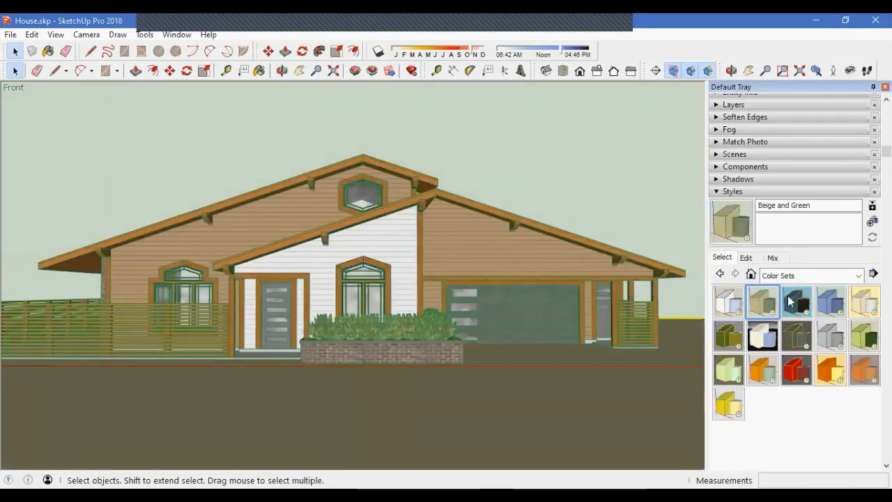
pyautogui.click(796, 301)
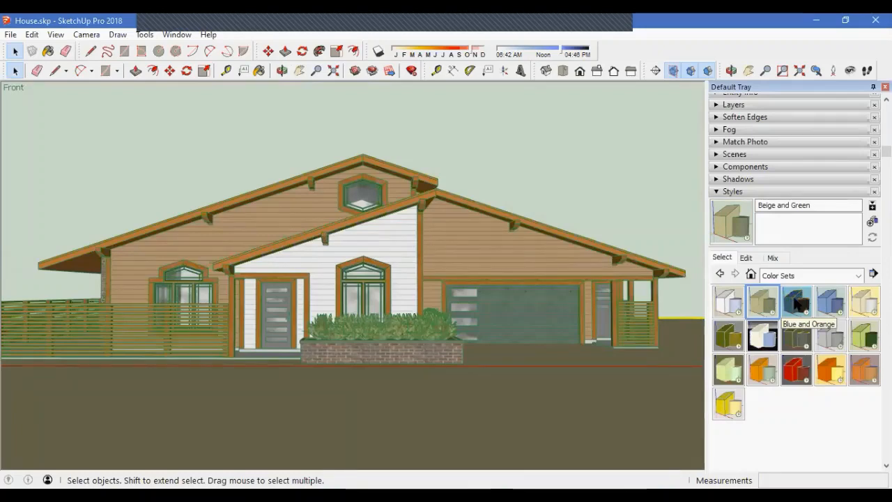
pyautogui.click(795, 302)
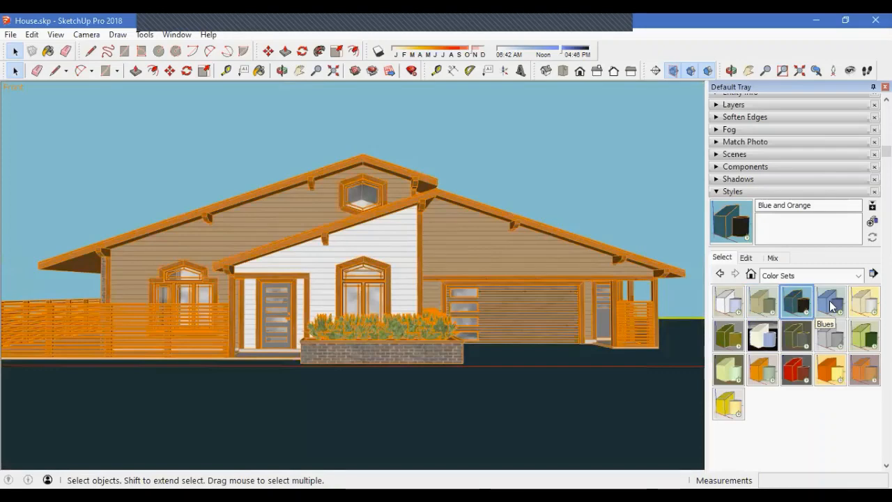
pyautogui.click(831, 305)
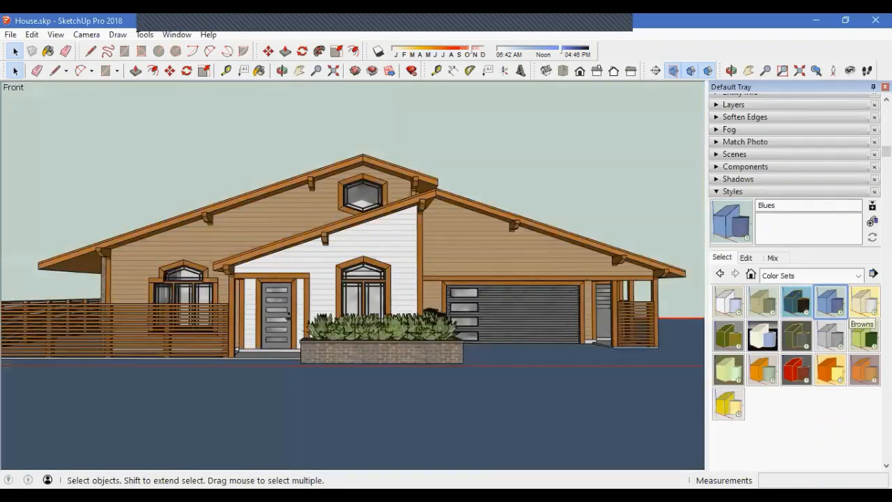
pyautogui.click(864, 303)
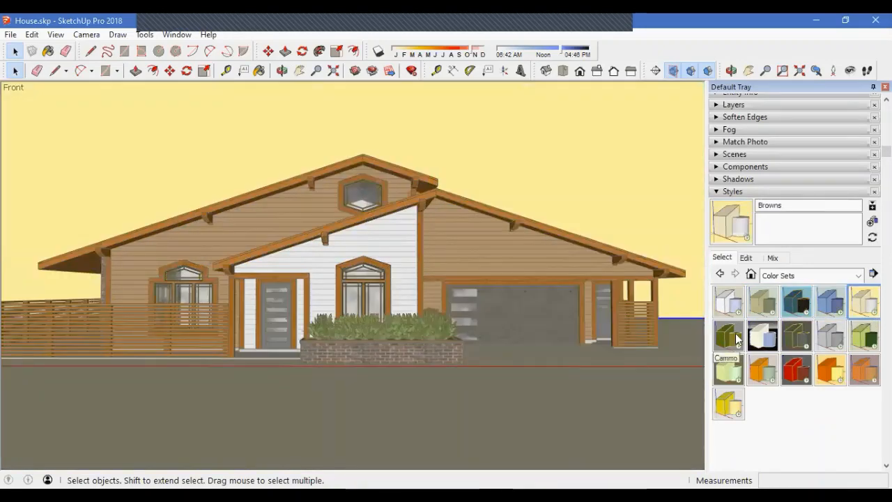
# Step: Preview the house in the Cammo, Orange and Green, Red Brick and Redish Brown color sets
pyautogui.click(738, 338)
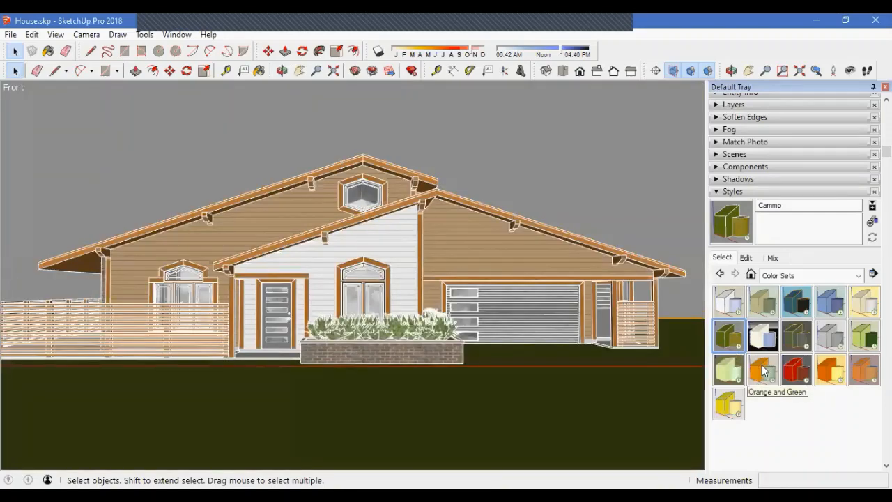
pyautogui.click(766, 368)
pyautogui.click(794, 372)
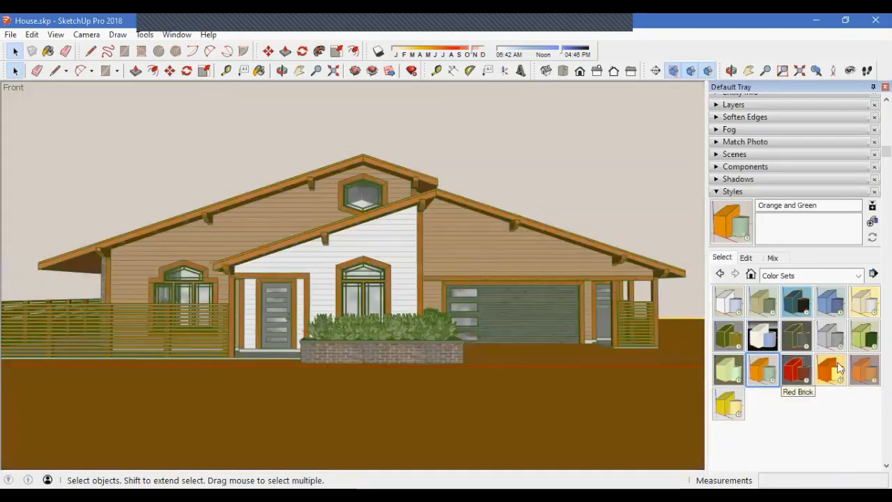
pyautogui.click(830, 369)
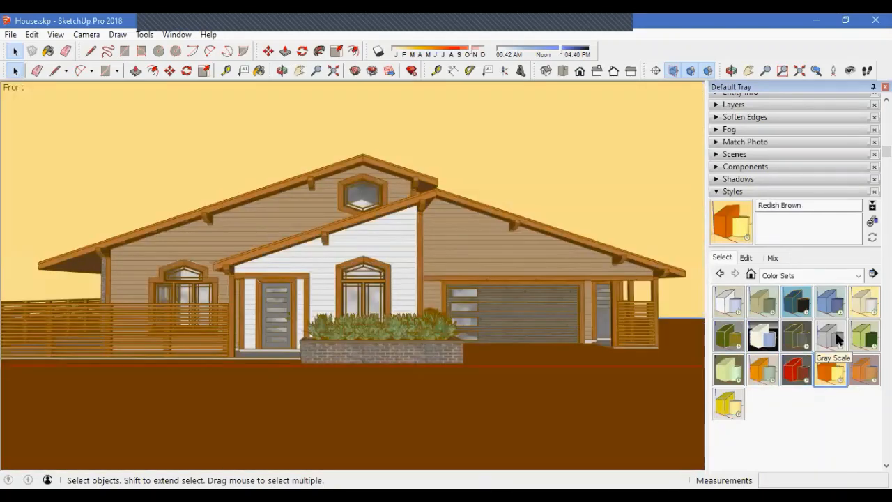
# Step: Preview the house in the Gray Scale, Dark Green and Orange, Yellow and Blue, Sandstone and Blue, and Greens color sets
pyautogui.click(836, 338)
pyautogui.click(801, 338)
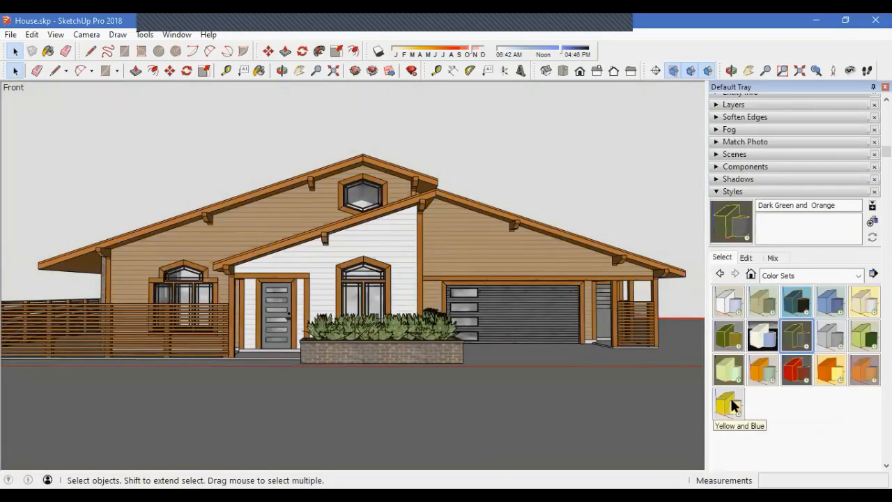
pyautogui.click(730, 403)
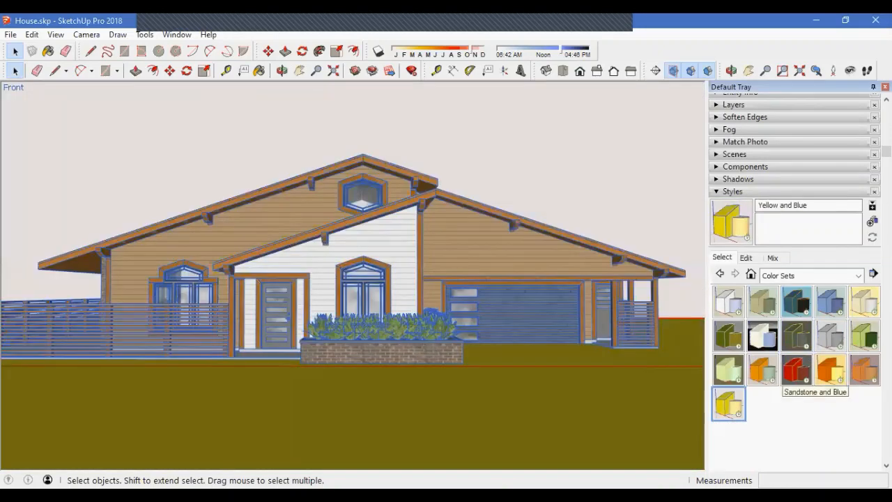
pyautogui.click(864, 370)
pyautogui.click(868, 337)
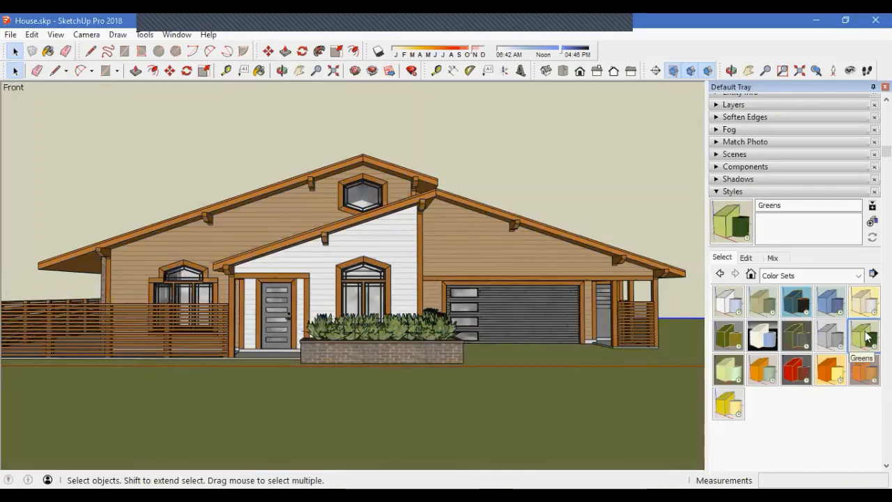
# Step: Switch to the Photo Modeling collection and compare Photo Modeling Dashed, Photo Modeling Style and Reversed Photo Modeling Style on the house
pyautogui.click(804, 277)
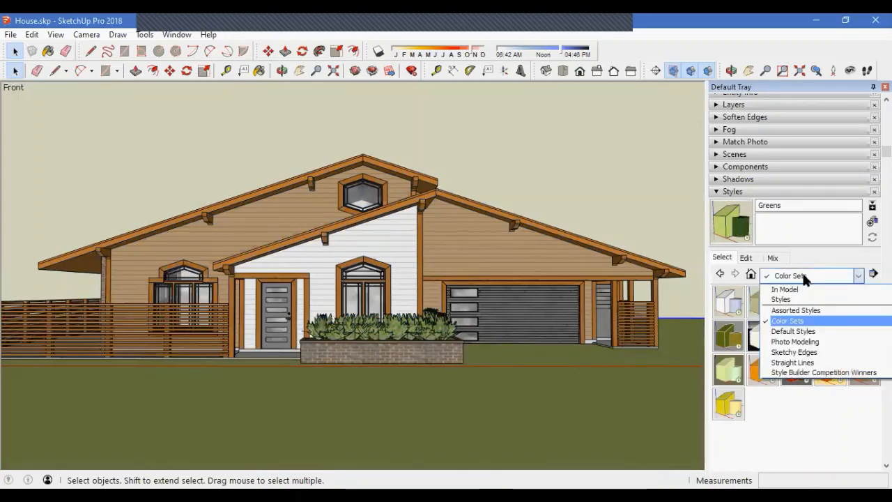
pyautogui.click(808, 343)
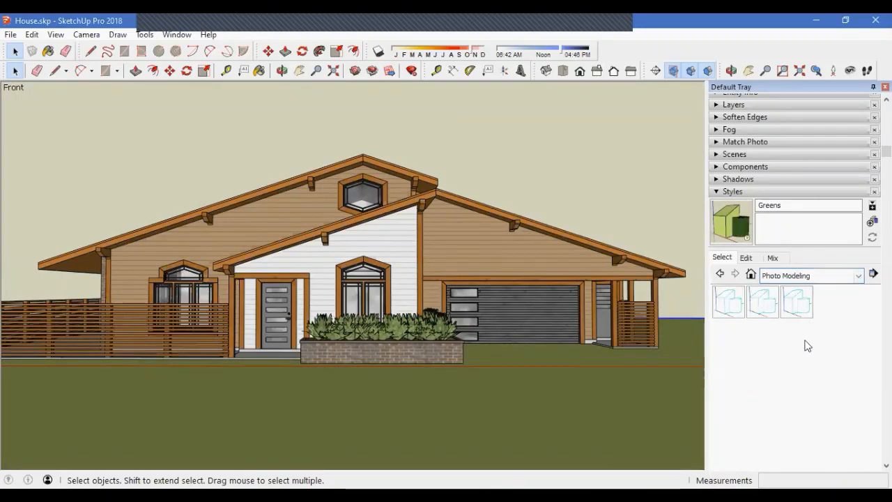
pyautogui.click(740, 310)
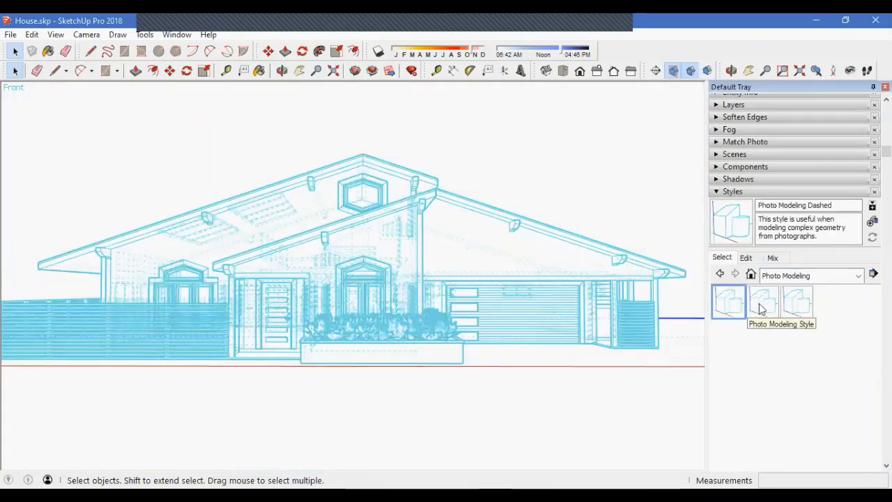
pyautogui.click(761, 310)
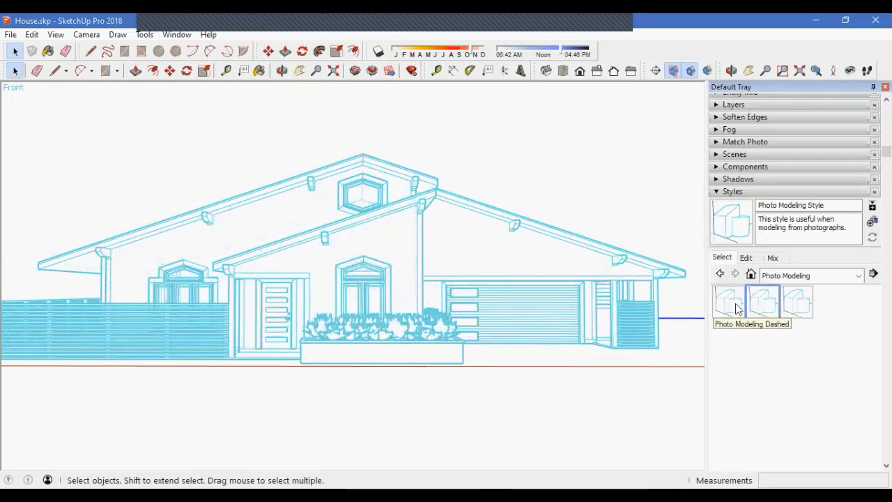
pyautogui.click(737, 309)
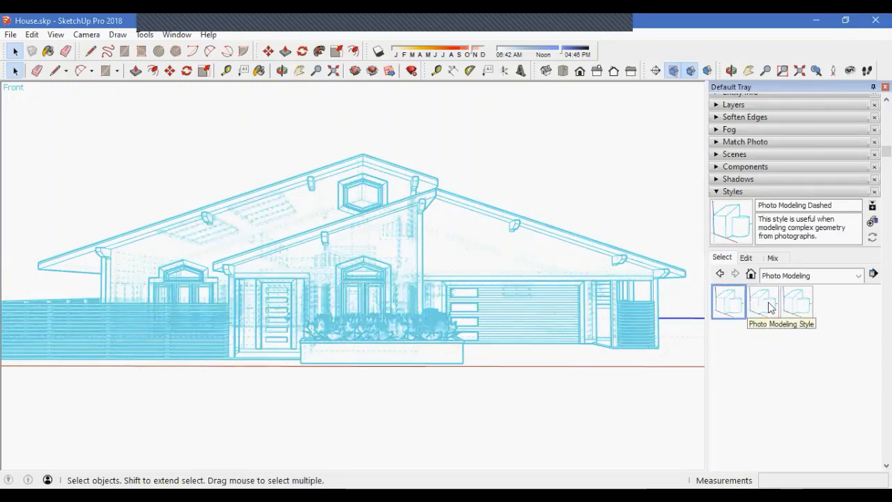
pyautogui.click(766, 305)
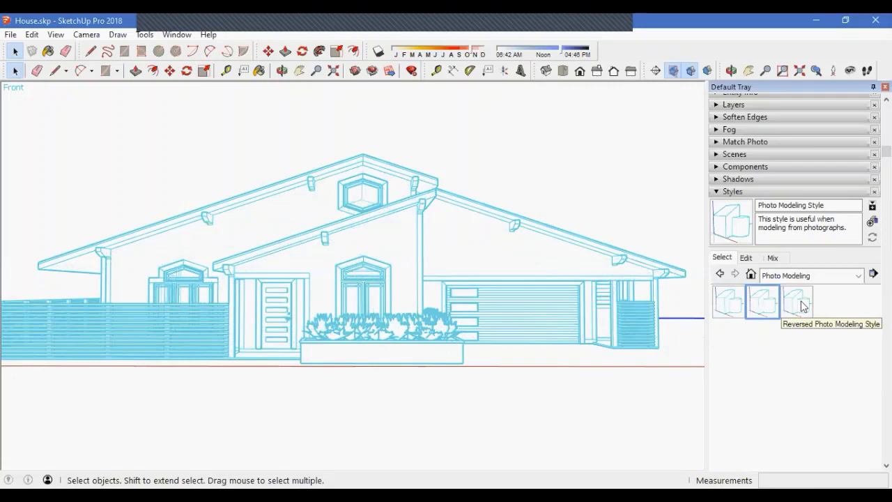
pyautogui.click(800, 305)
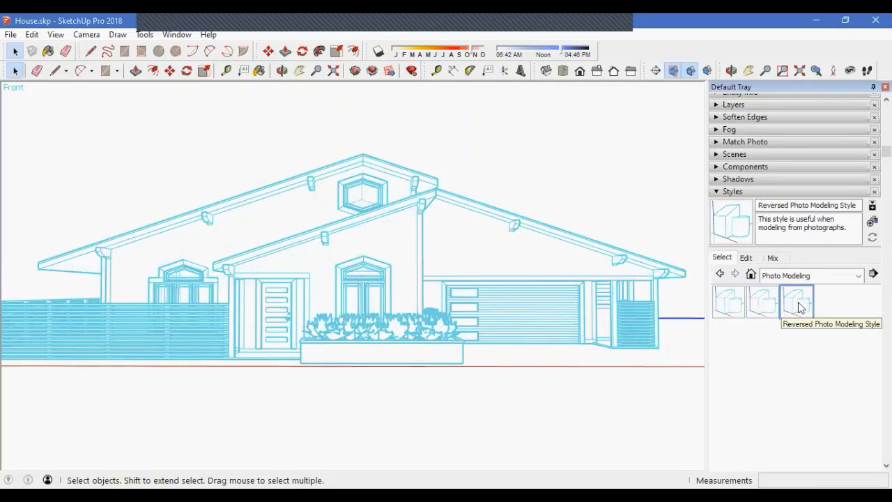
# Step: Switch to the Sketchy Edges collection and preview Airbrush, Airbrush with Endpoints, Brush Strokes and Brush Strokes Wide
pyautogui.click(832, 276)
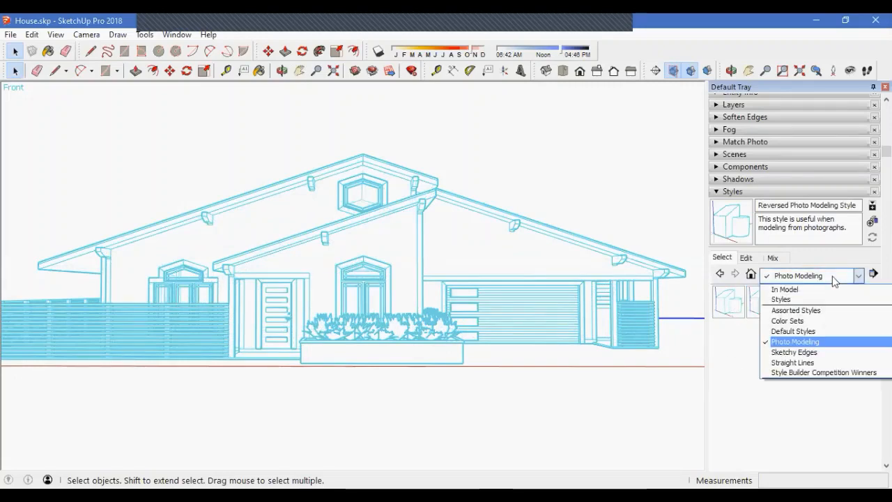
pyautogui.click(808, 349)
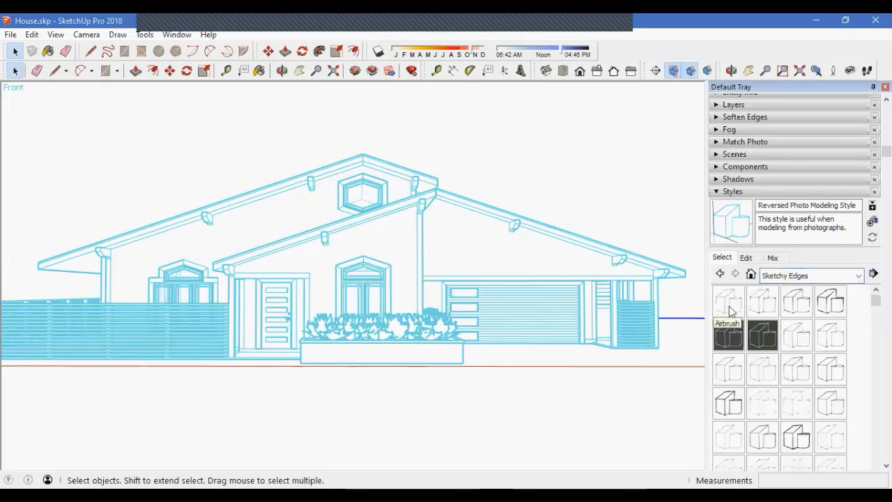
pyautogui.click(729, 302)
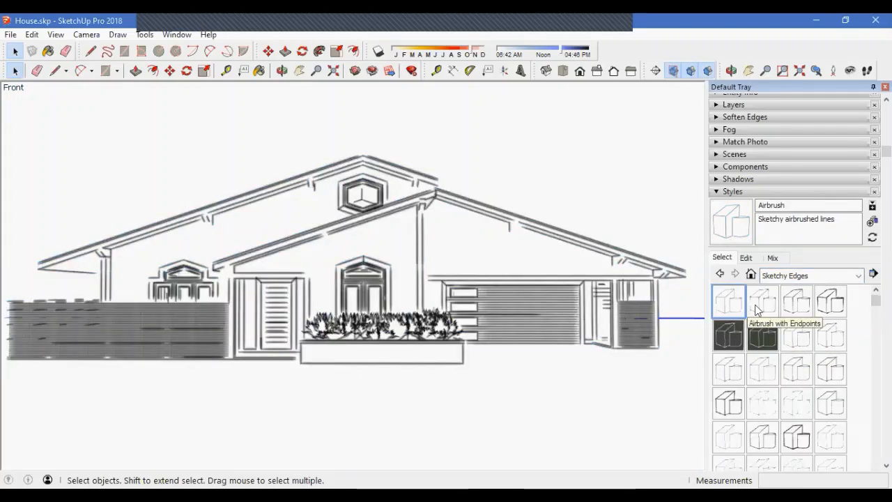
pyautogui.click(761, 304)
pyautogui.click(803, 310)
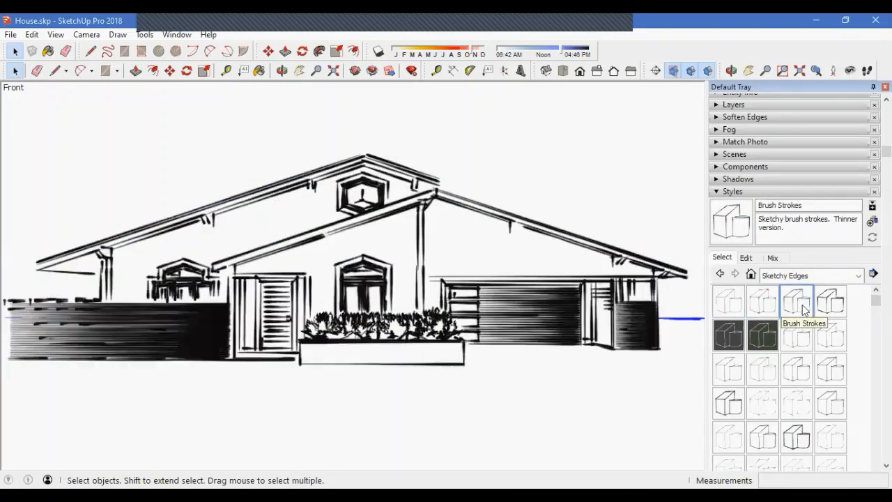
pyautogui.click(827, 310)
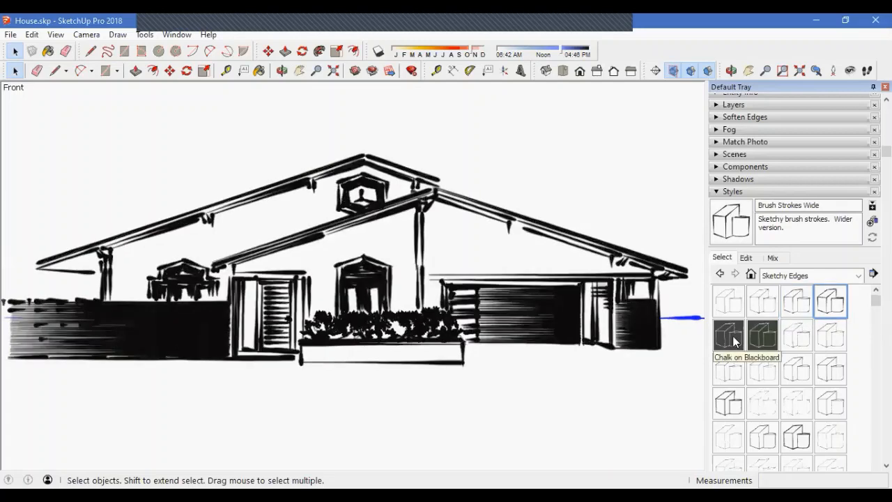
# Step: Preview the house in the Chalk on Blackboard, Chalk on Greenboard and Charcoal Loose styles
pyautogui.click(733, 340)
pyautogui.click(760, 339)
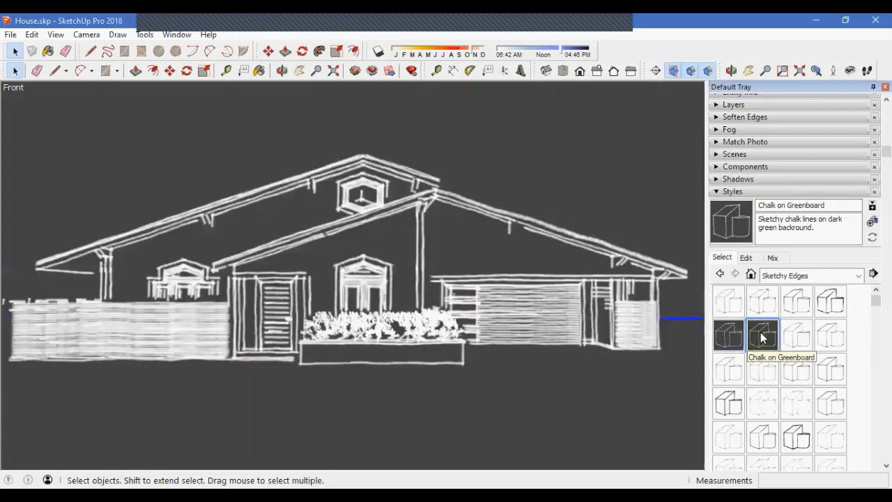
pyautogui.click(796, 334)
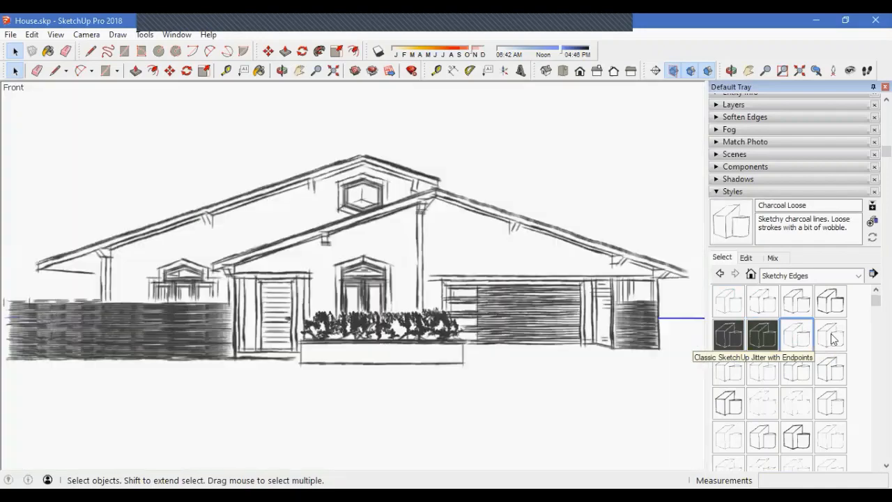
# Step: Preview the house in the Classic SketchUp Jitter with Endpoints, Conte, Crayon and Cross Stitch styles
pyautogui.click(834, 339)
pyautogui.click(729, 375)
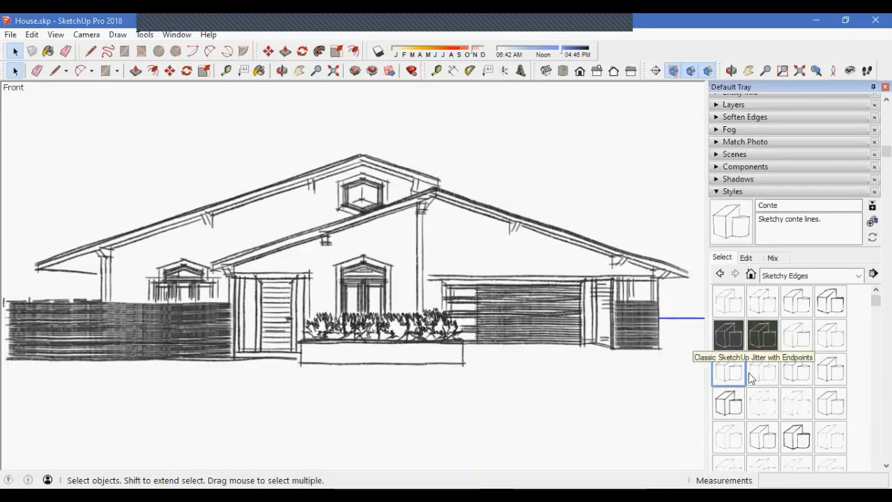
pyautogui.click(826, 341)
pyautogui.click(777, 375)
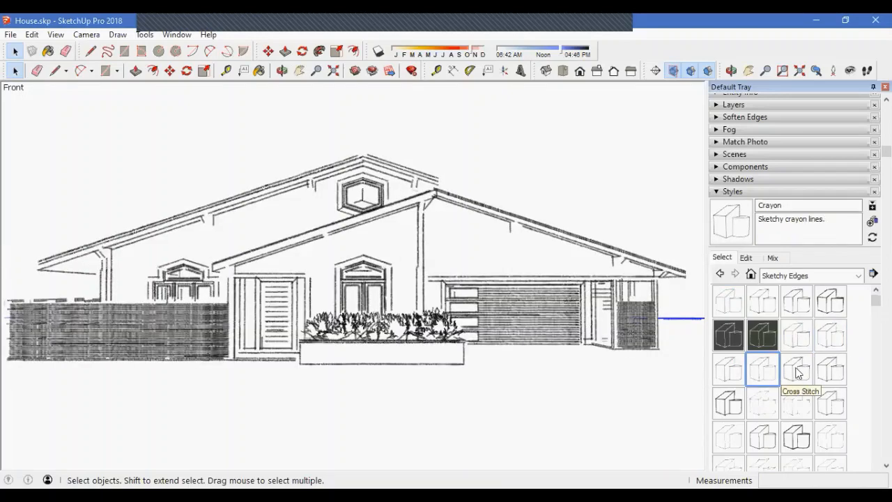
pyautogui.click(798, 373)
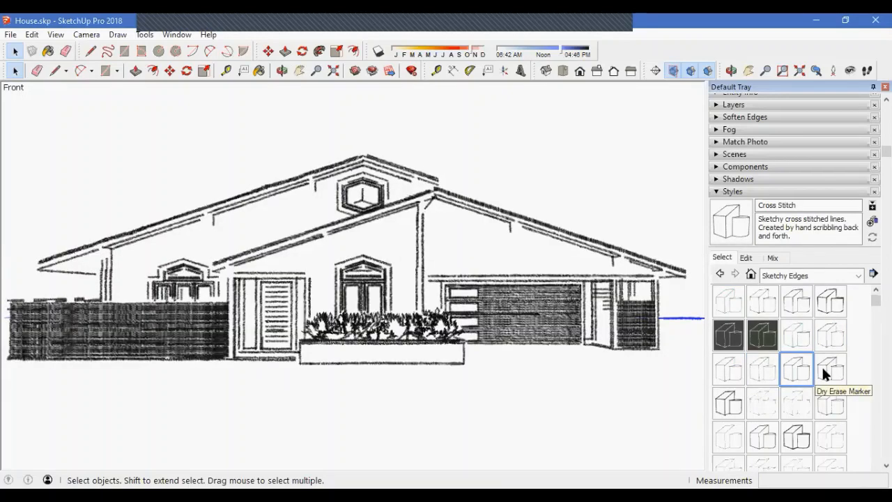
# Step: Preview the house in the Dry Erase Marker, Dry Erase Marker Wide, Fineliner and Marker Broken Line styles
pyautogui.click(823, 368)
pyautogui.click(728, 404)
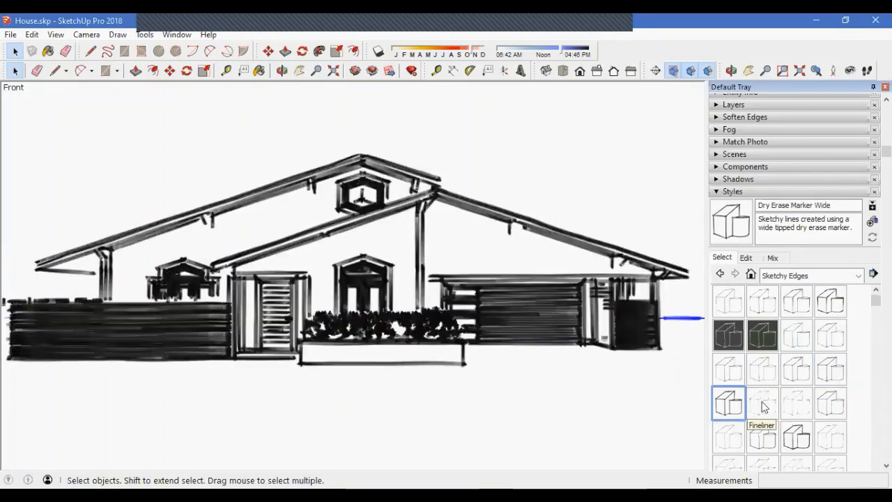
pyautogui.click(763, 405)
pyautogui.click(797, 404)
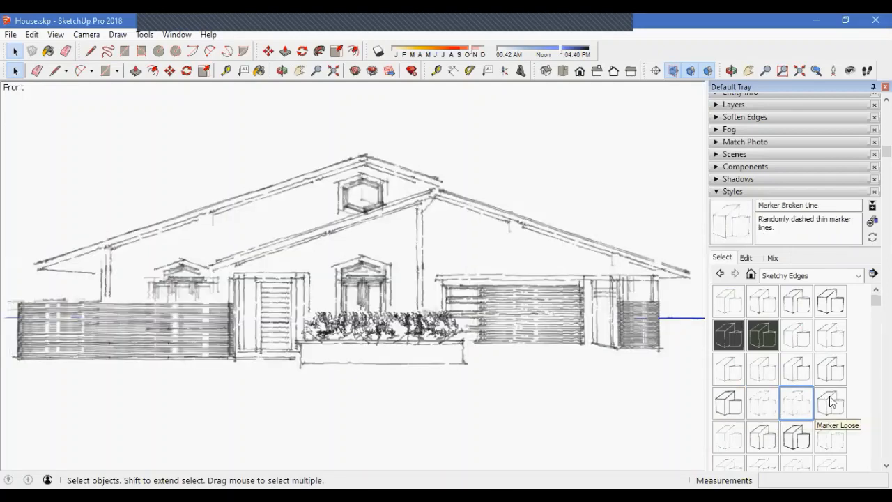
# Step: Preview the house in the Marker Loose, Marker Thin, Marker Wide and Wires styles
pyautogui.click(830, 403)
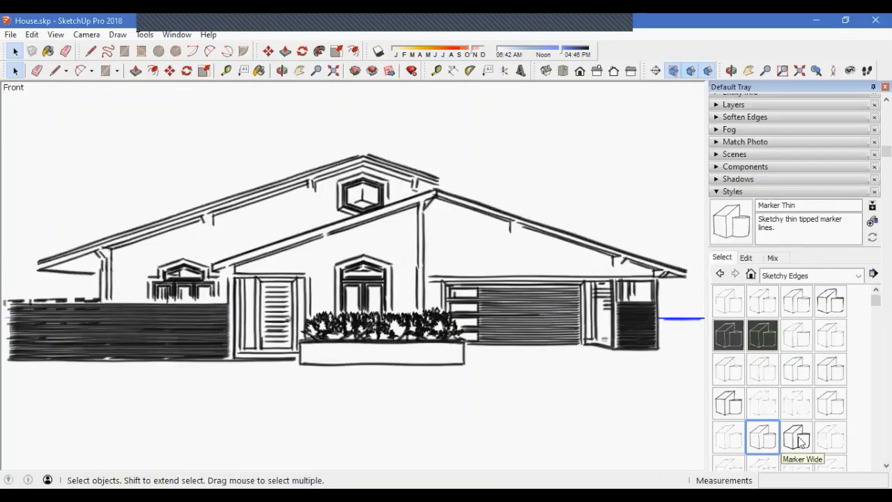
pyautogui.click(800, 439)
pyautogui.scroll(-5, 811, 415)
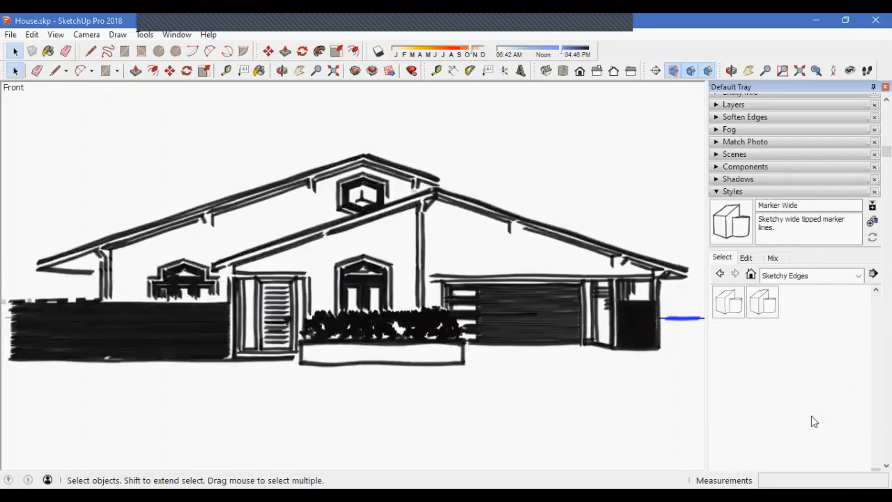
pyautogui.click(762, 302)
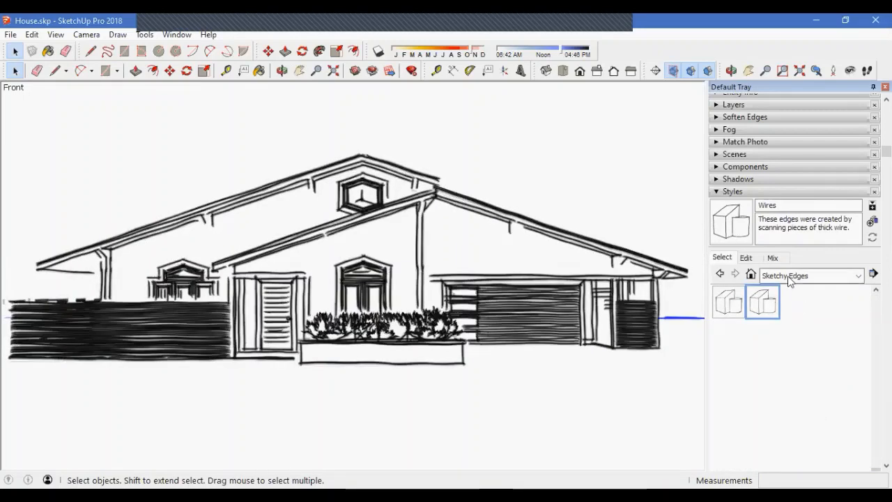
# Step: Switch to the Straight Lines collection and preview the house with Straight Lines 01pix, 02pix and 04pix
pyautogui.click(789, 281)
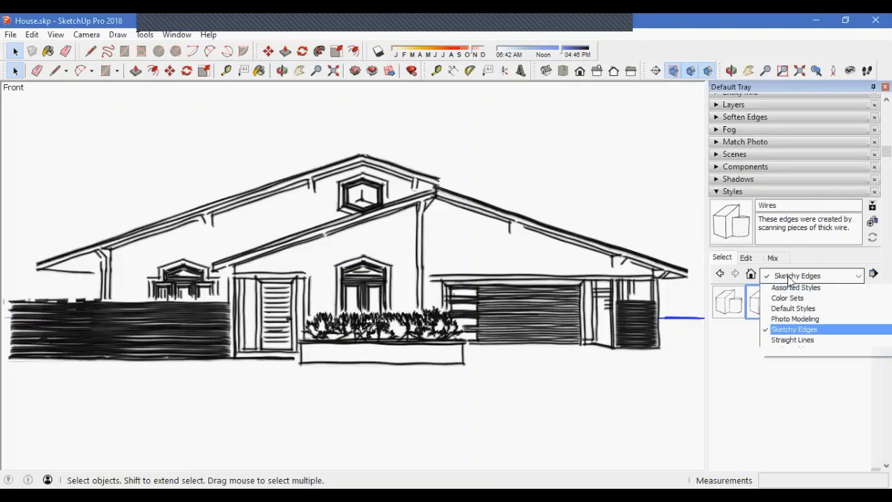
pyautogui.click(789, 363)
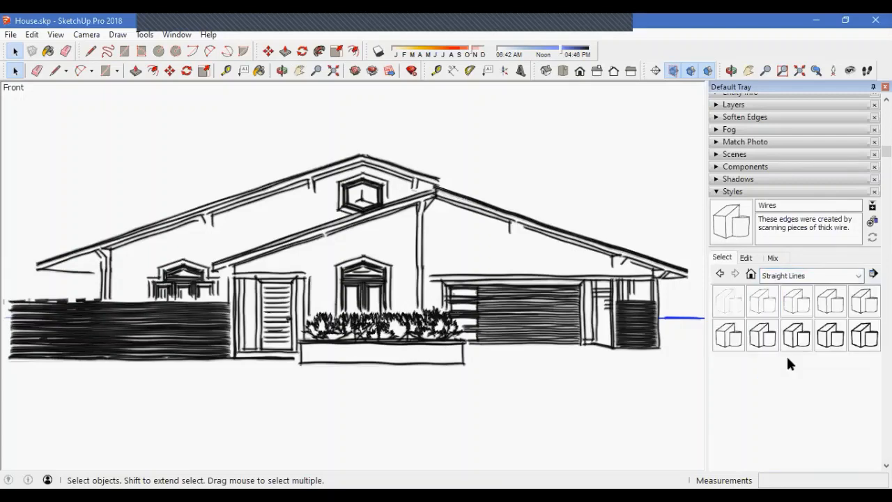
pyautogui.click(729, 298)
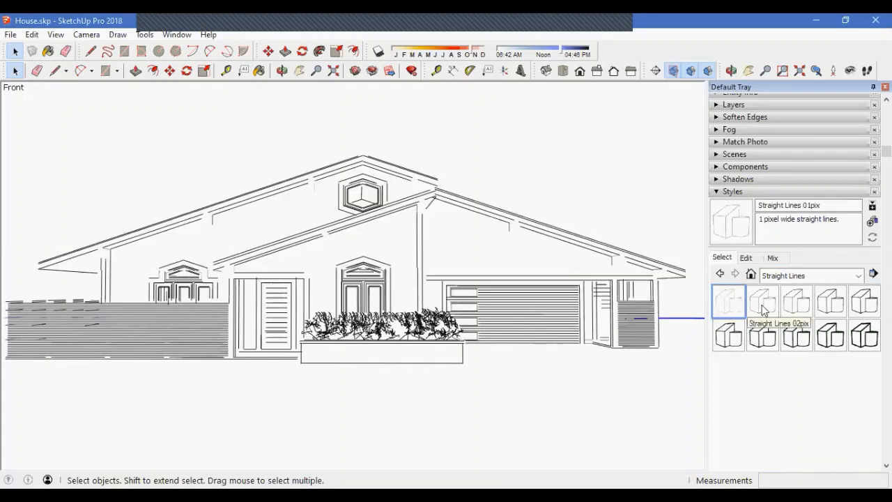
pyautogui.click(762, 301)
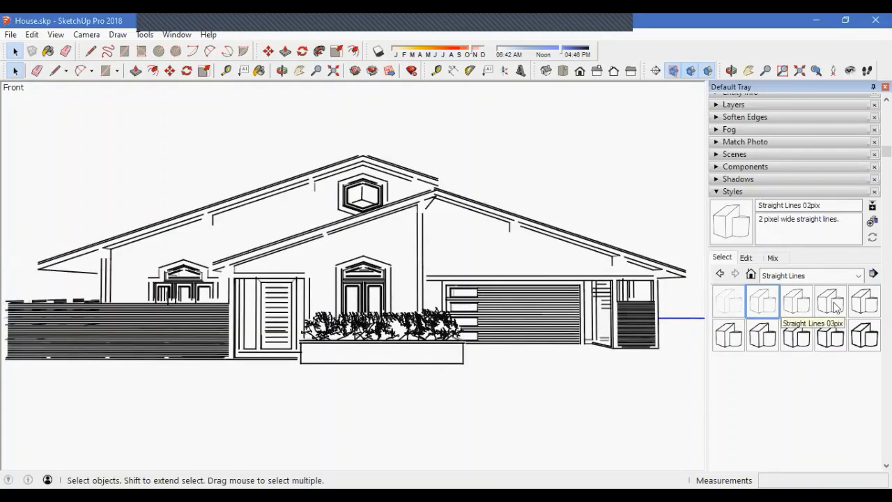
pyautogui.click(833, 301)
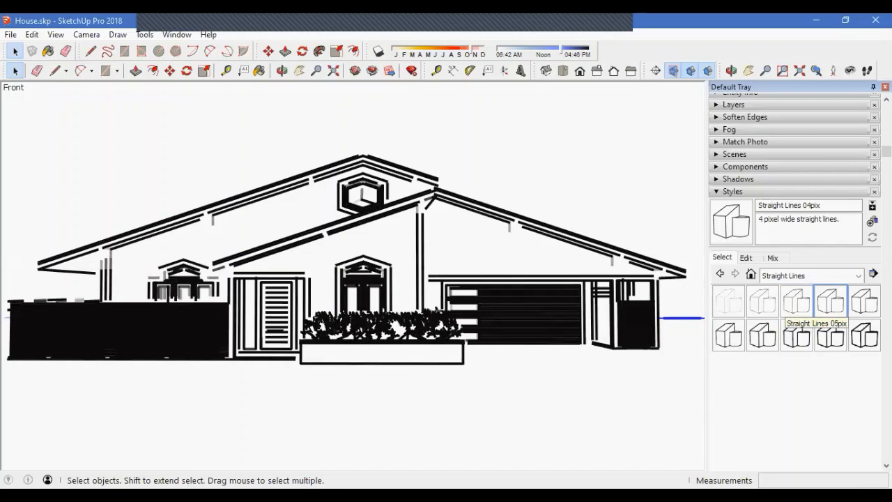
# Step: Preview the house with the thicker line styles Straight Lines 05pix, 10pix, 09pix, 07pix and 06pix
pyautogui.click(852, 311)
pyautogui.click(849, 340)
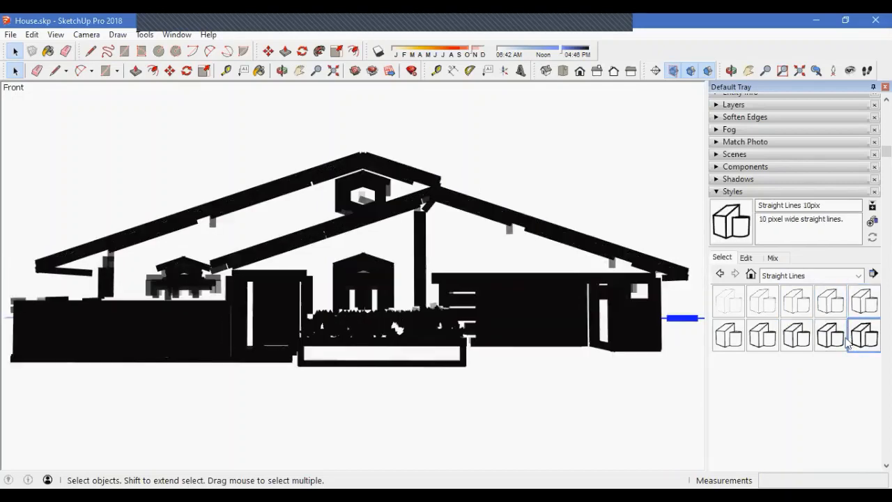
pyautogui.click(831, 338)
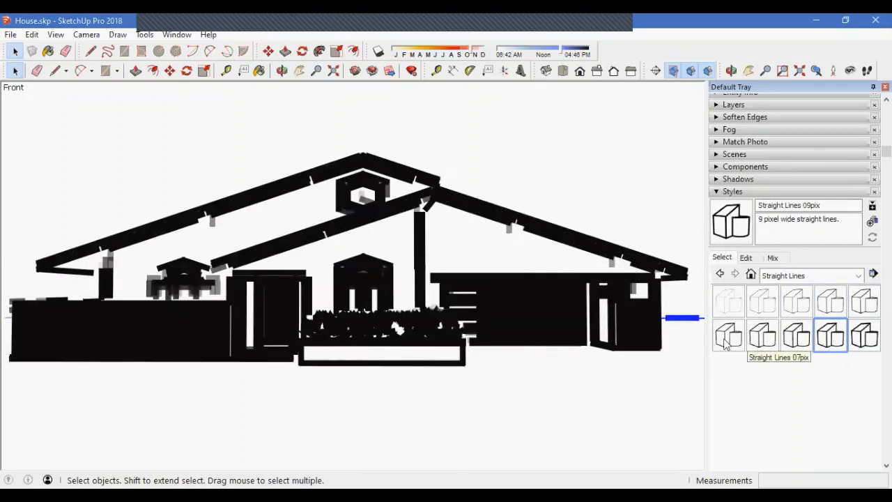
pyautogui.click(727, 338)
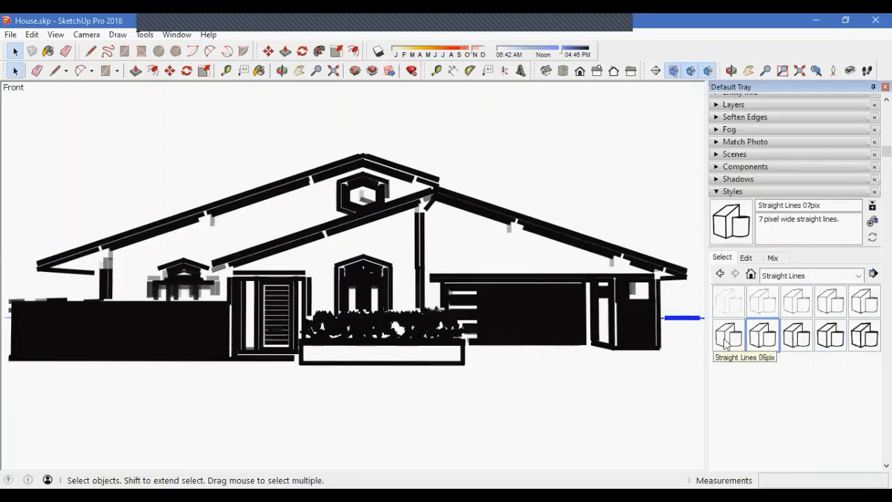
# Step: Switch to the Style Builder Competition Winners collection and preview Hand Drafted with Mask, Light Grey Freestyle and Lines with Wide Marker
pyautogui.click(780, 277)
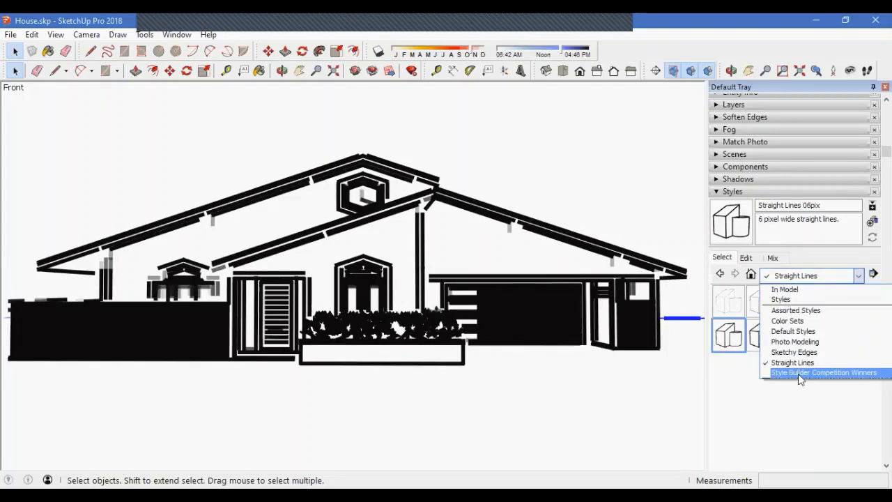
pyautogui.click(801, 373)
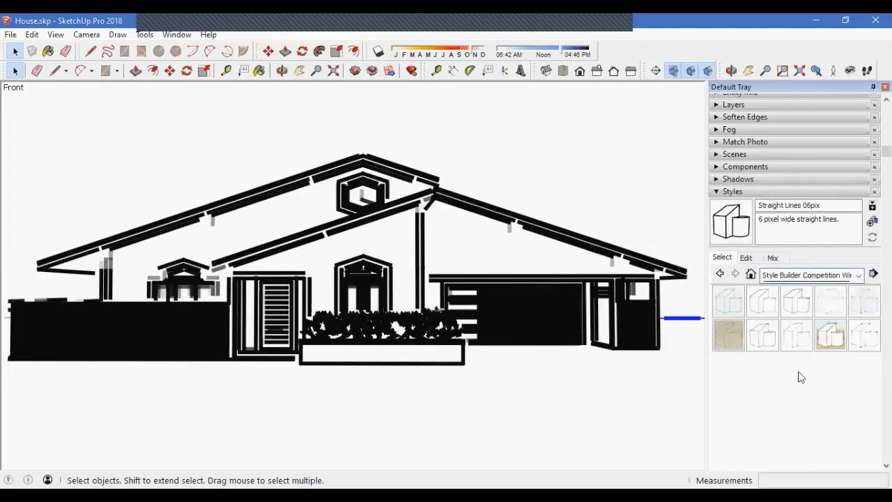
pyautogui.click(739, 298)
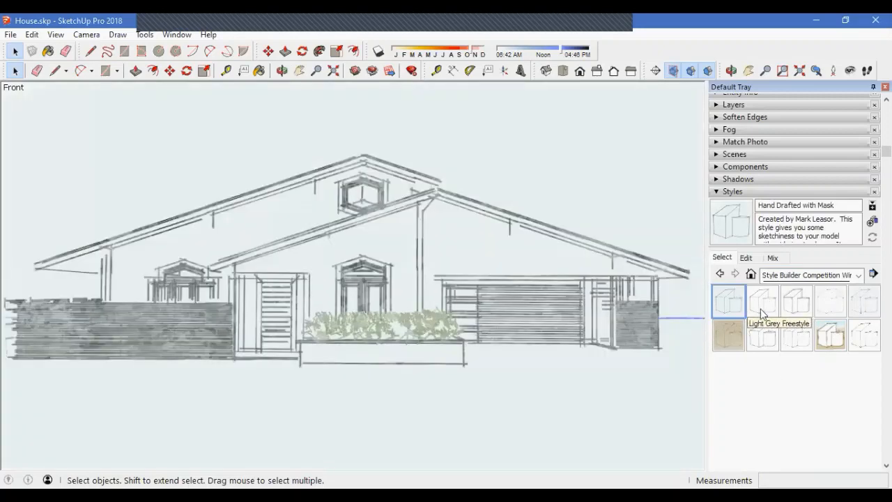
pyautogui.click(764, 306)
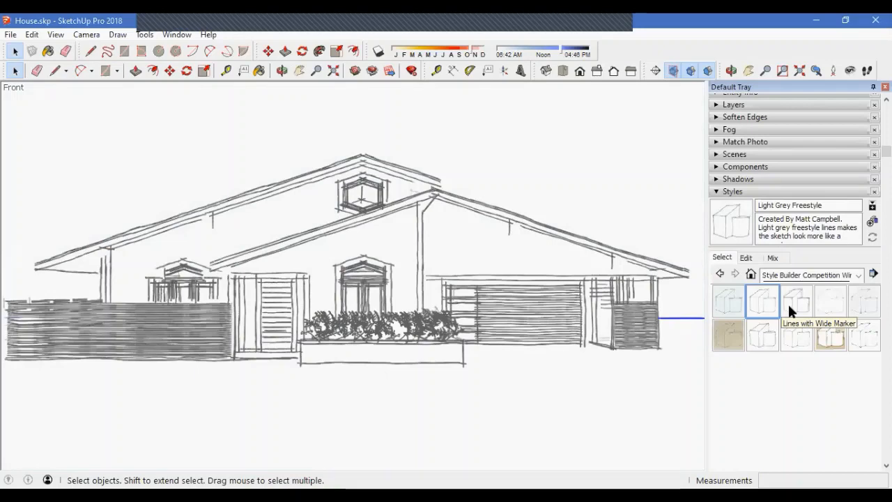
pyautogui.click(789, 308)
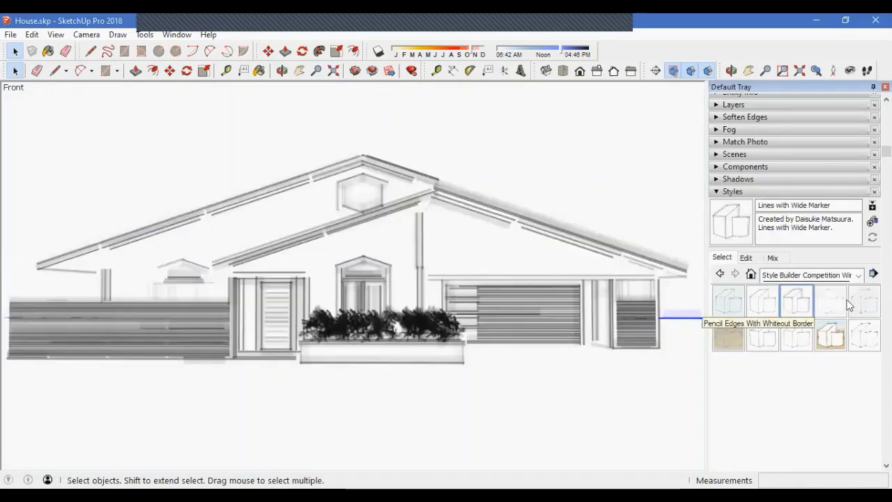
# Step: Preview the house in the Pencil Edges With Whiteout Border, Pencil on Graph Paper and Pencil on light brown styles
pyautogui.click(849, 304)
pyautogui.click(867, 300)
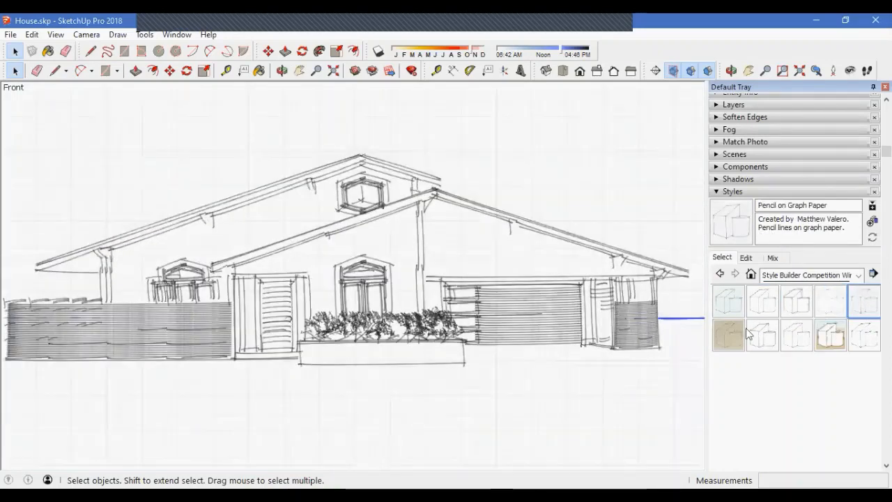
pyautogui.click(731, 332)
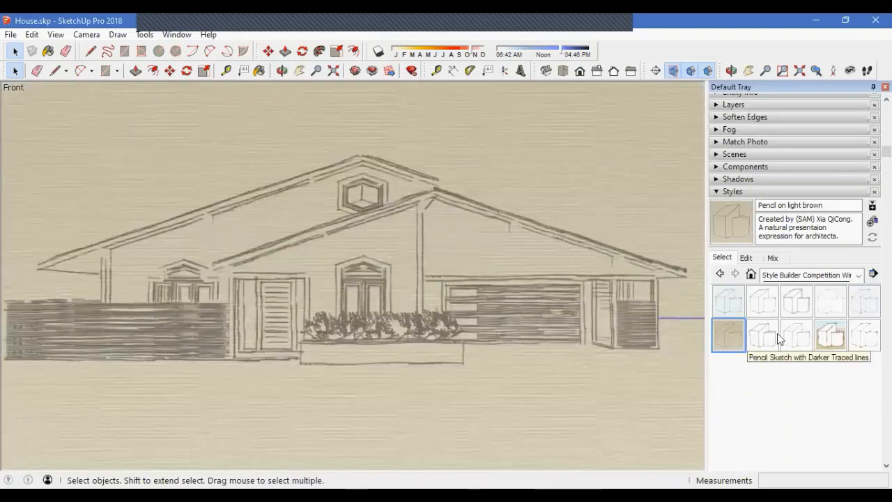
# Step: Preview the house in Pencil Sketch with Darker Traced lines, Rough Pencil Style, Stain Edges with Frame and Tech Pen Endpoints
pyautogui.click(793, 338)
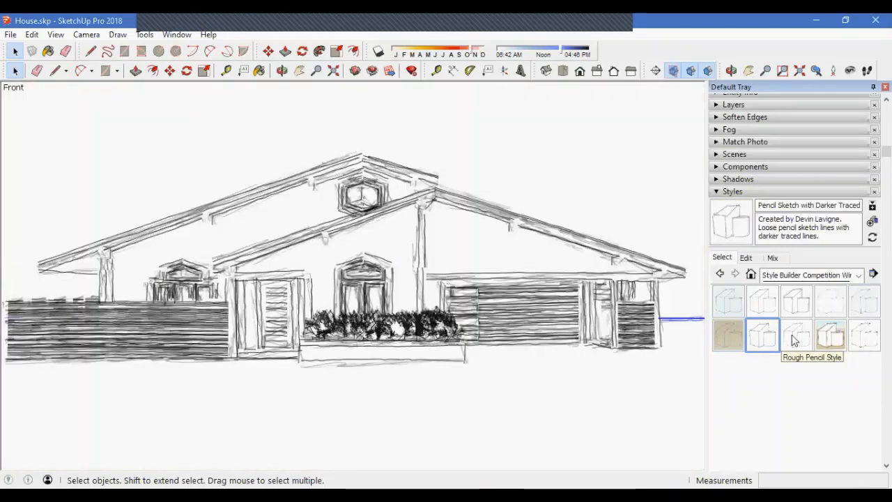
pyautogui.click(795, 336)
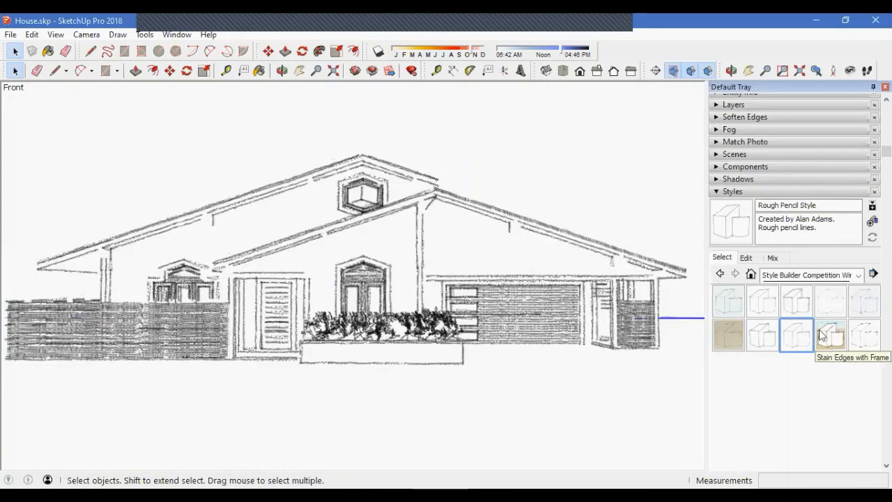
pyautogui.click(822, 336)
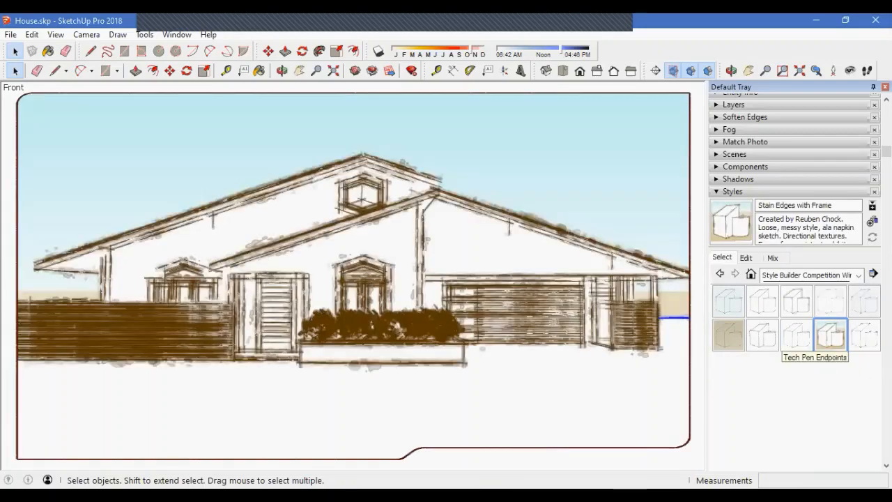
pyautogui.click(863, 337)
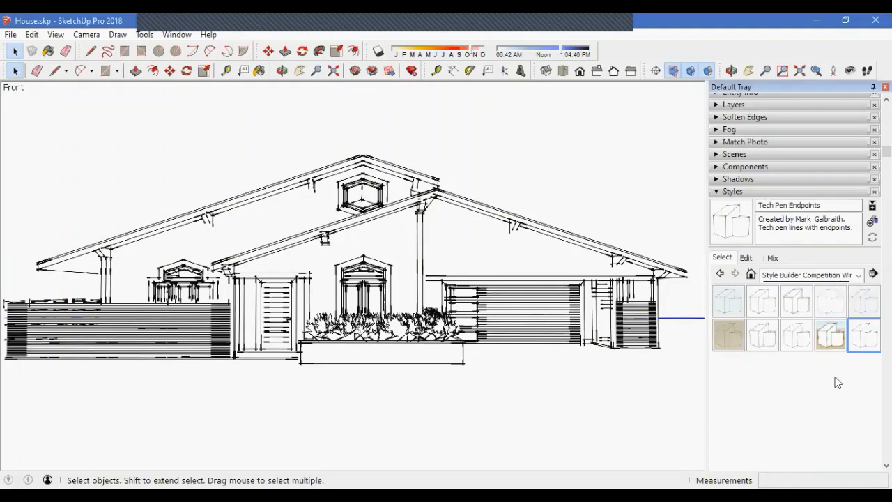
# Step: Switch to the Default Styles collection, try the Shaded style, and apply Default Style to the house
pyautogui.click(794, 276)
pyautogui.click(787, 321)
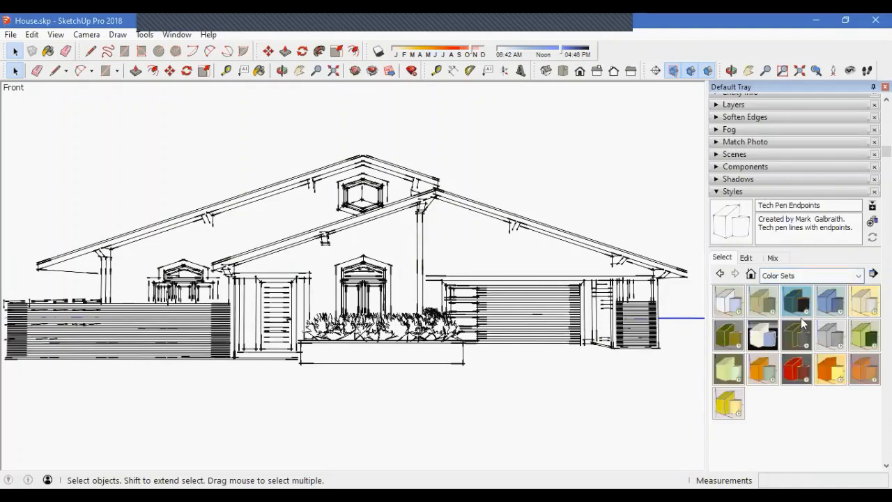
pyautogui.click(805, 276)
pyautogui.click(792, 332)
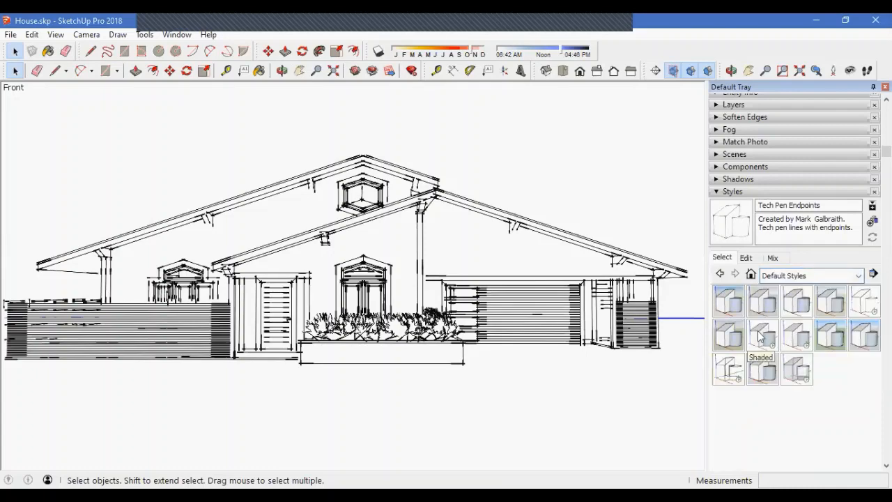
pyautogui.click(761, 336)
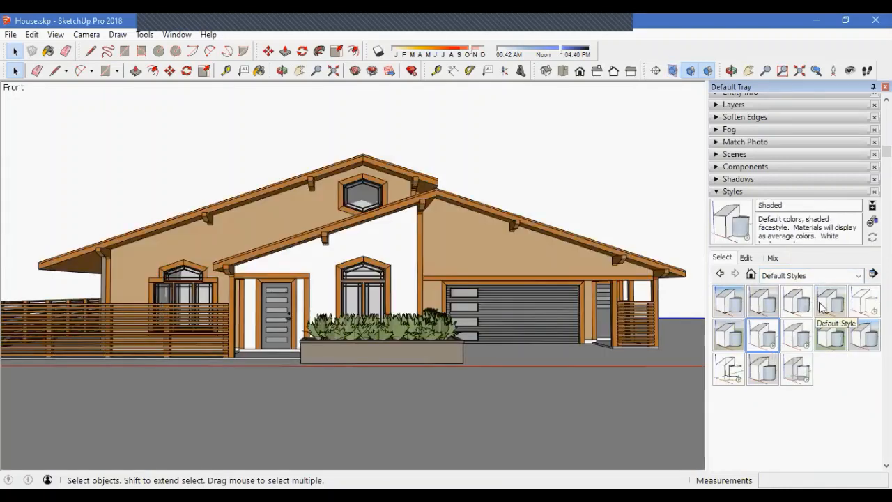
pyautogui.click(836, 304)
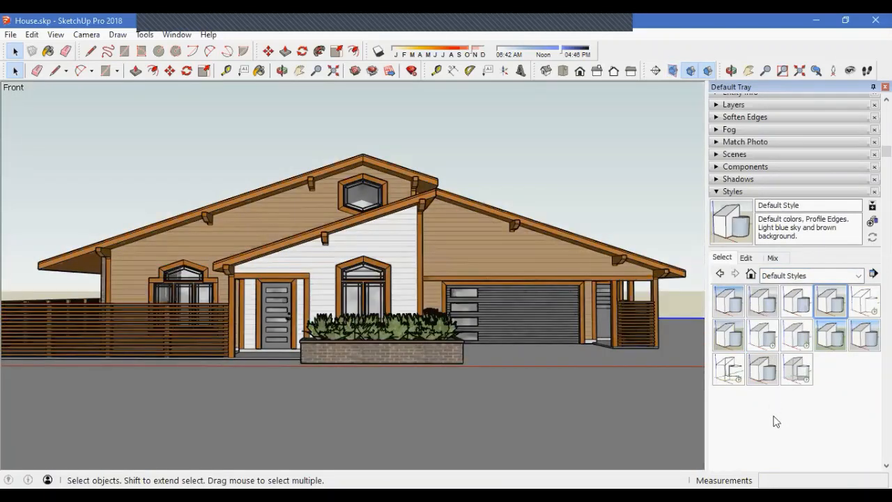
# Step: Turn off Edges in the Default Style's edge settings, and switch Profiles off and back on
pyautogui.click(744, 259)
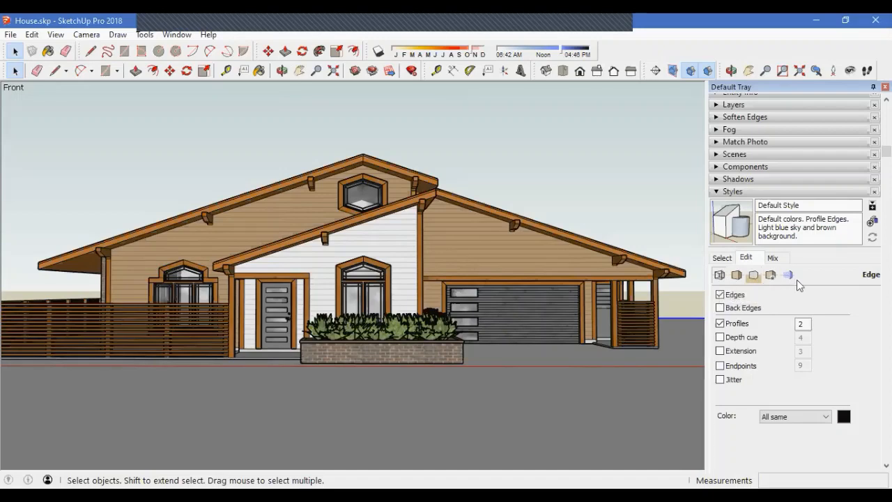
pyautogui.click(720, 296)
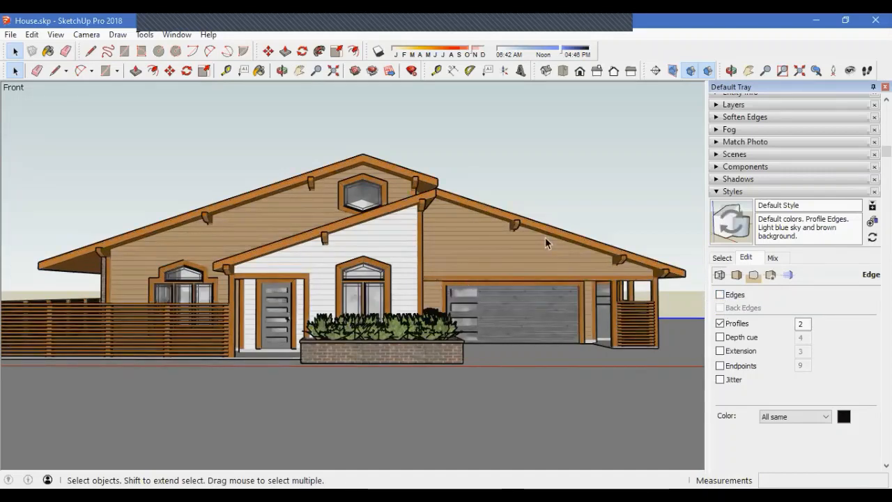
pyautogui.click(720, 323)
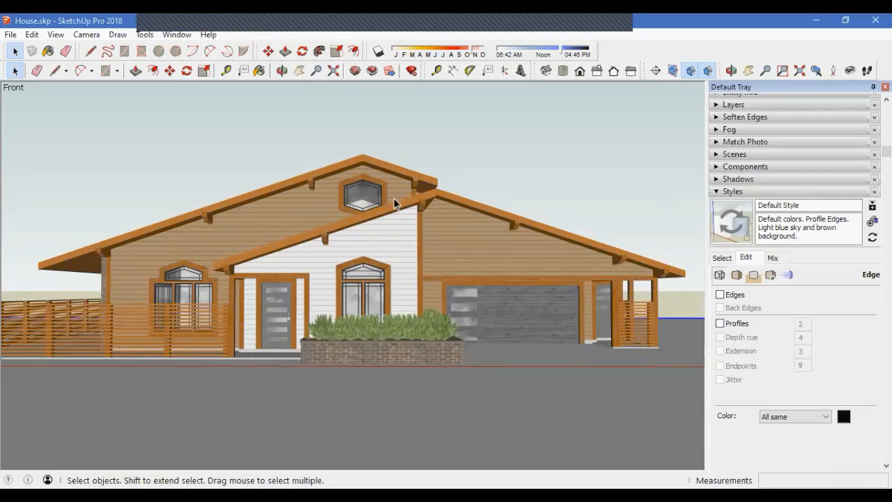
pyautogui.click(721, 324)
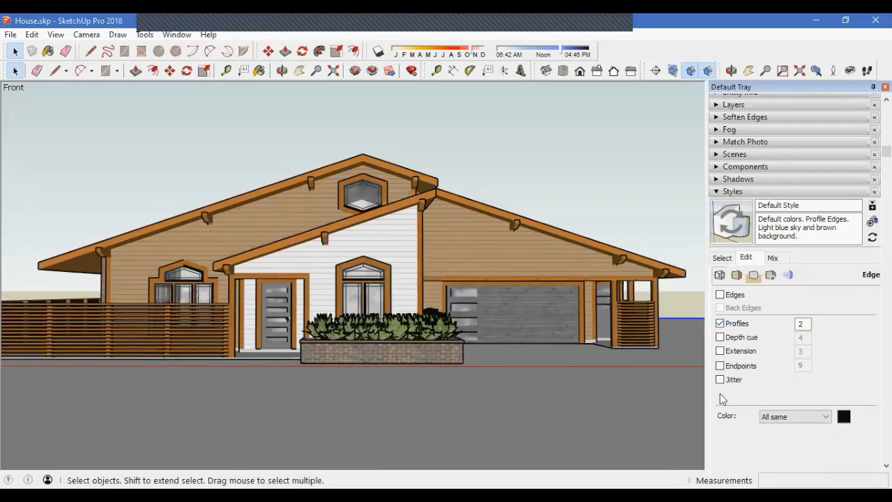
# Step: Turn Edges back on in the Default Style's edge settings, and switch Back Edges on and off
pyautogui.click(720, 295)
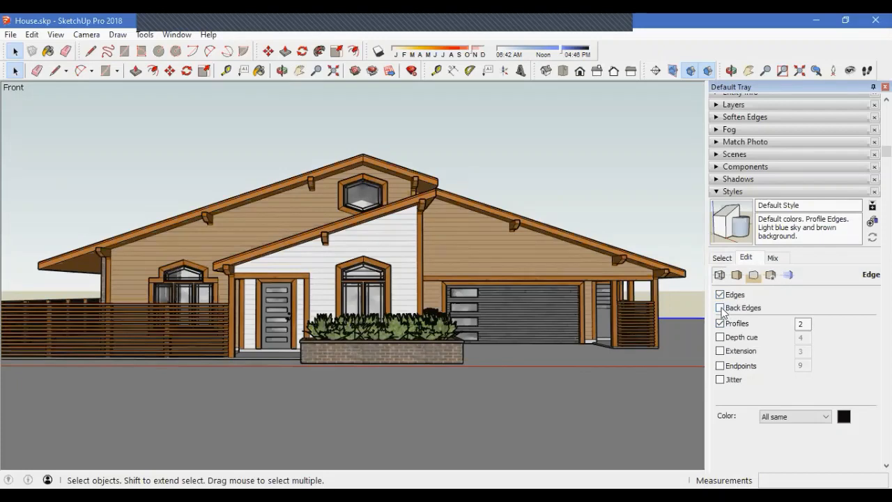
pyautogui.click(721, 308)
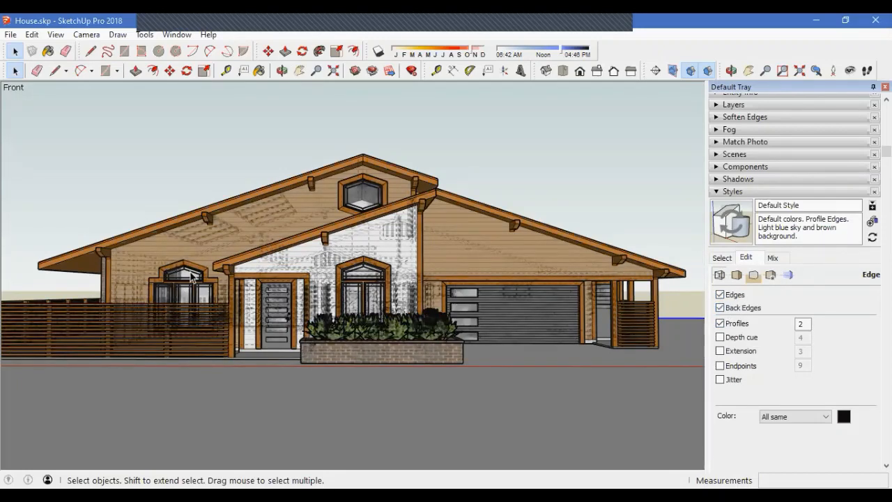
pyautogui.click(720, 308)
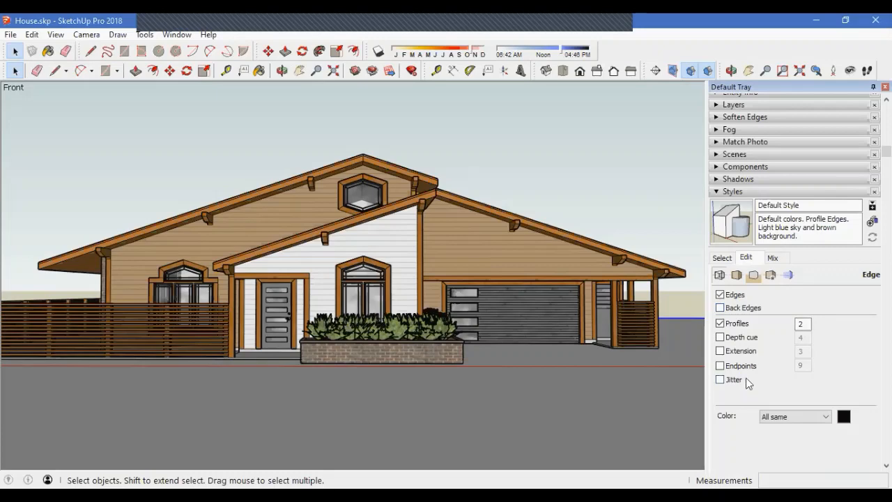
# Step: Try a Profiles thickness of 5 on the house, and set it to 1
pyautogui.doubleClick(799, 324)
pyautogui.write('5')
pyautogui.doubleClick(800, 325)
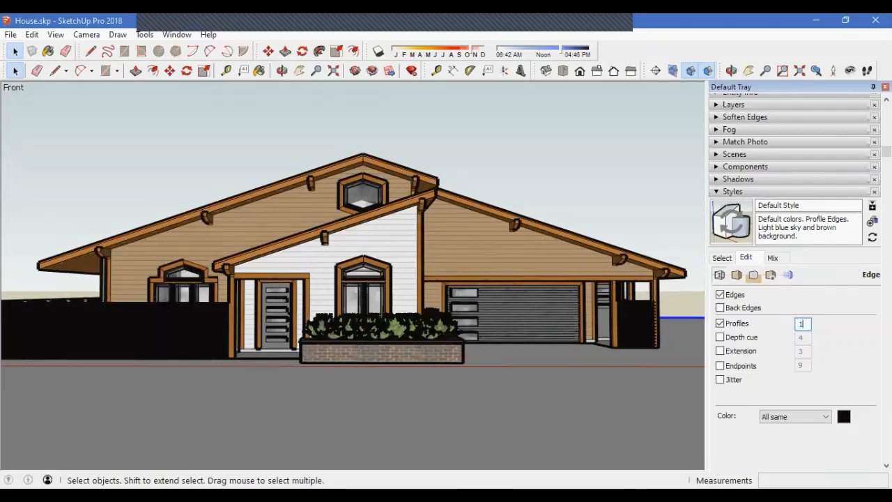
pyautogui.press('Return')
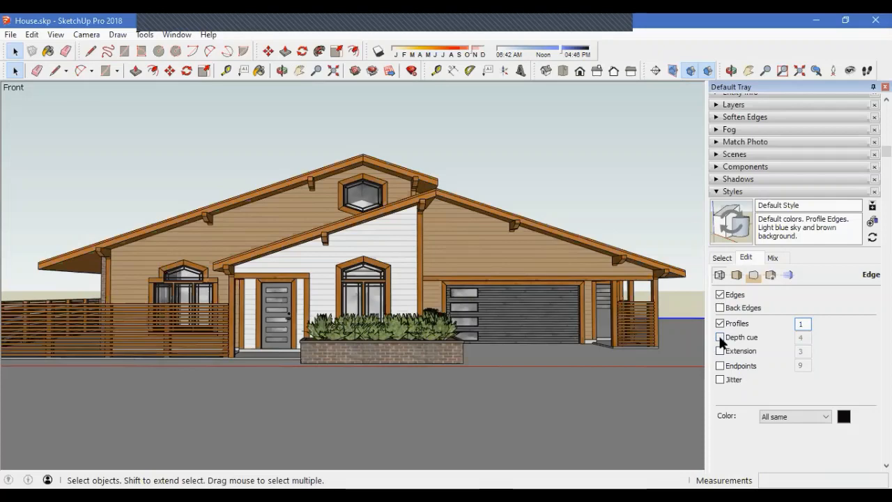
# Step: Turn on Depth cue for the edges, try values of 2 and 10, and turn it off again
pyautogui.click(719, 337)
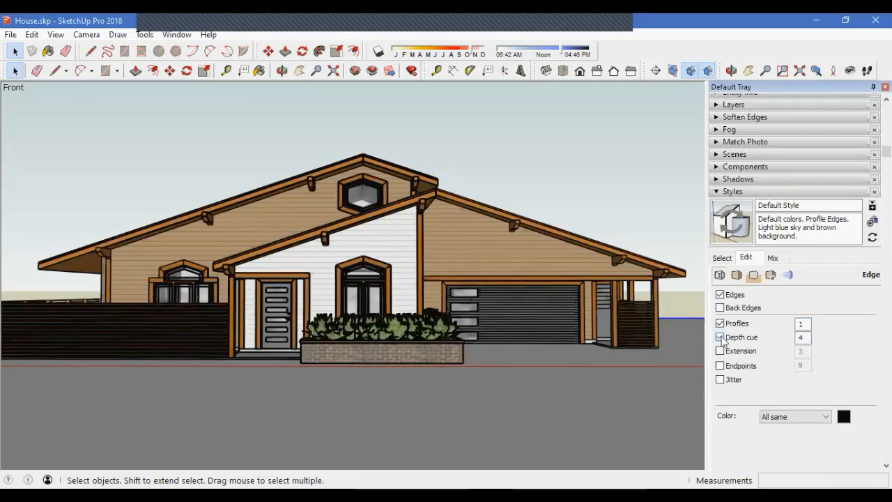
pyautogui.doubleClick(799, 338)
pyautogui.write('2')
pyautogui.press('Return')
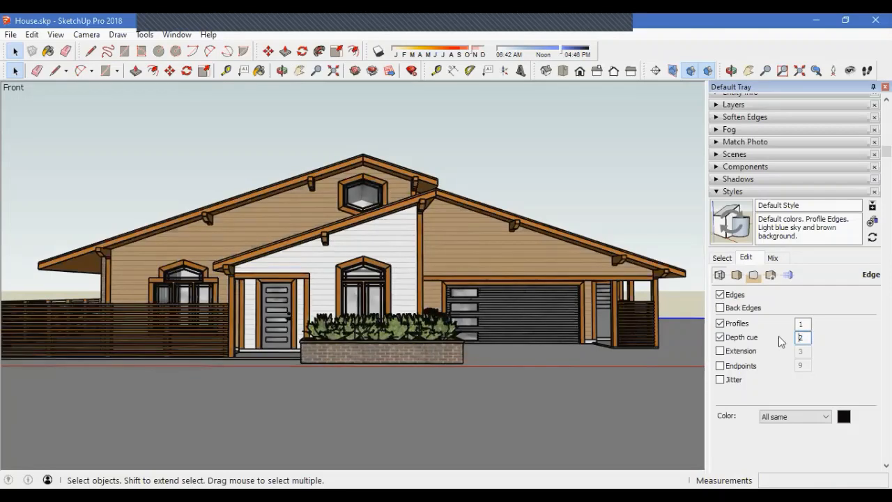
pyautogui.doubleClick(799, 336)
pyautogui.write('10')
pyautogui.press('Return')
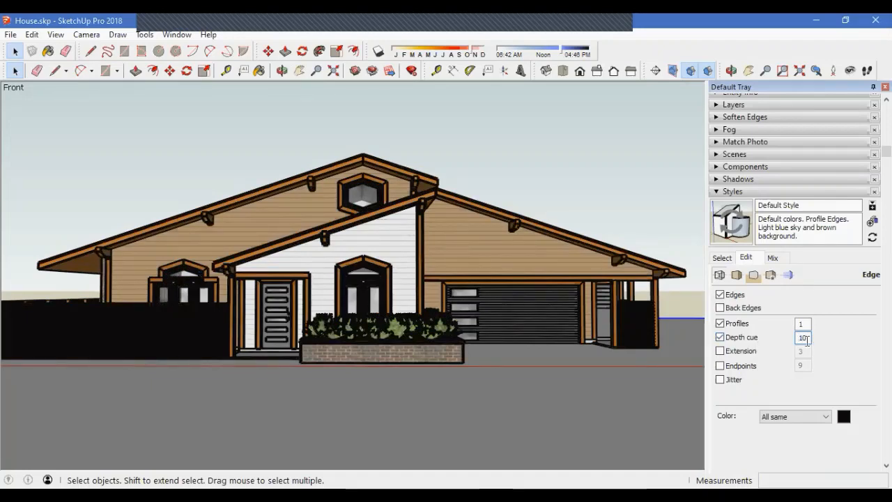
pyautogui.click(720, 337)
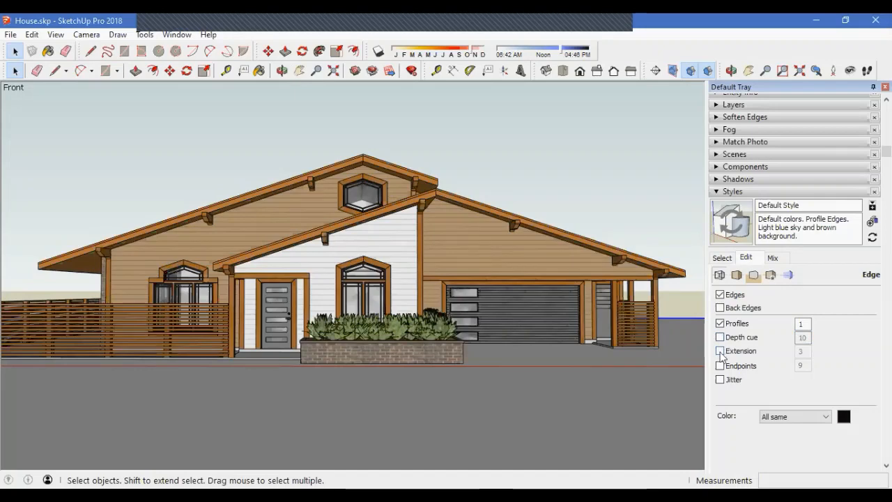
# Step: Turn on edge Extension, try values of 5, 10 and 1, and turn it off again
pyautogui.click(720, 351)
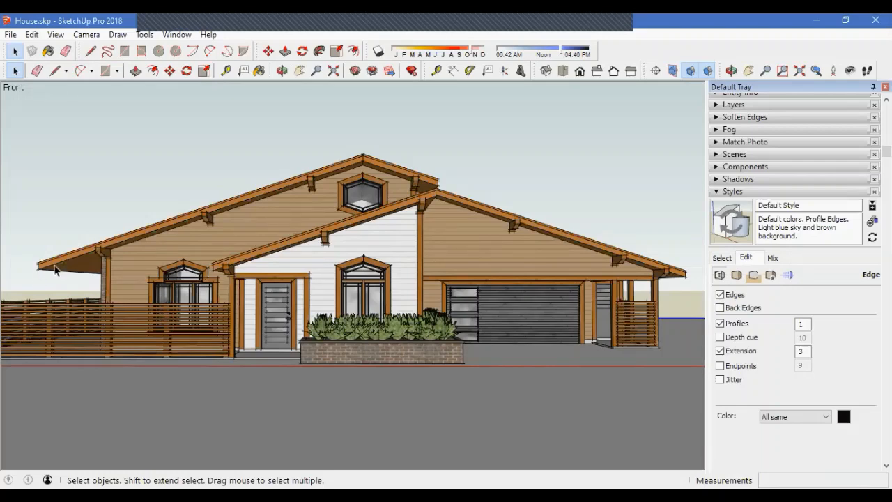
pyautogui.moveTo(807, 351); pyautogui.dragTo(765, 353)
pyautogui.write('5')
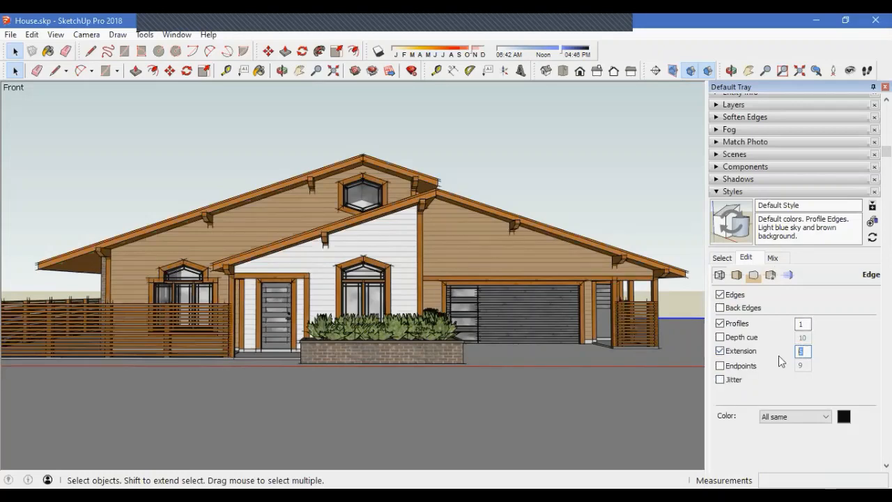
pyautogui.press('BackSpace')
pyautogui.write('10')
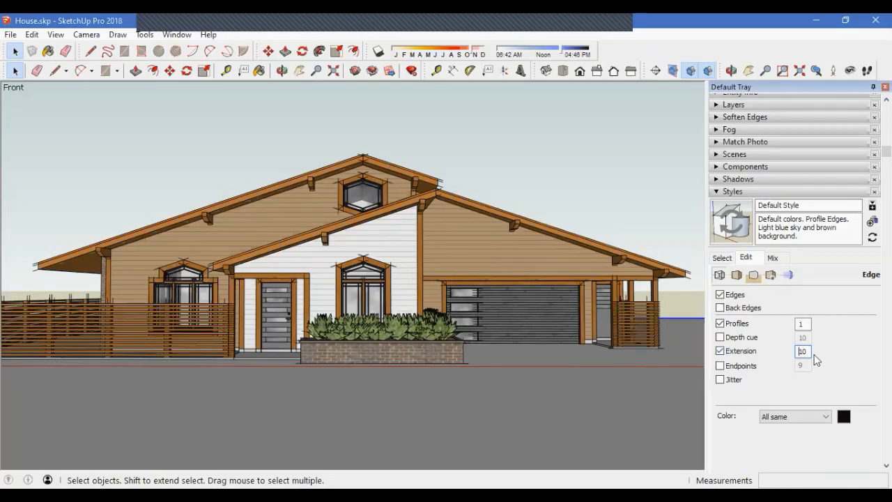
pyautogui.write('1')
pyautogui.press('Return')
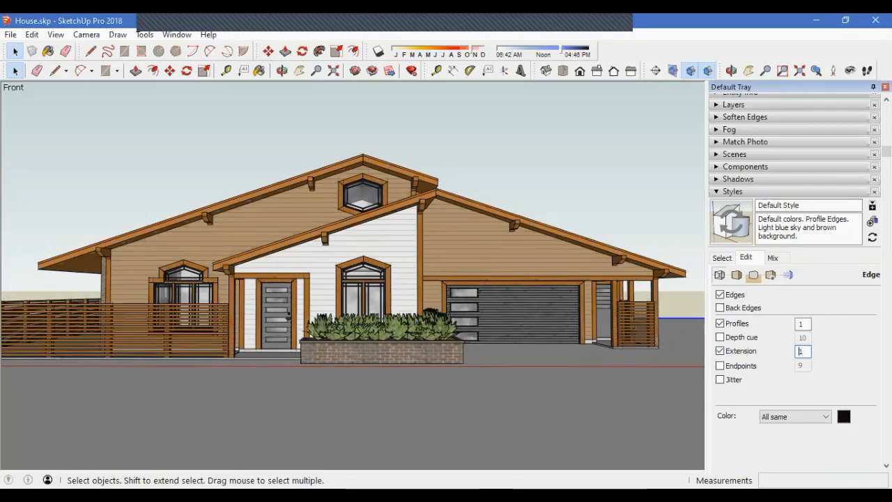
pyautogui.click(721, 351)
# Step: Turn on Endpoints, try values of 1 and 5, turn it off, and switch Jitter on and off
pyautogui.click(720, 366)
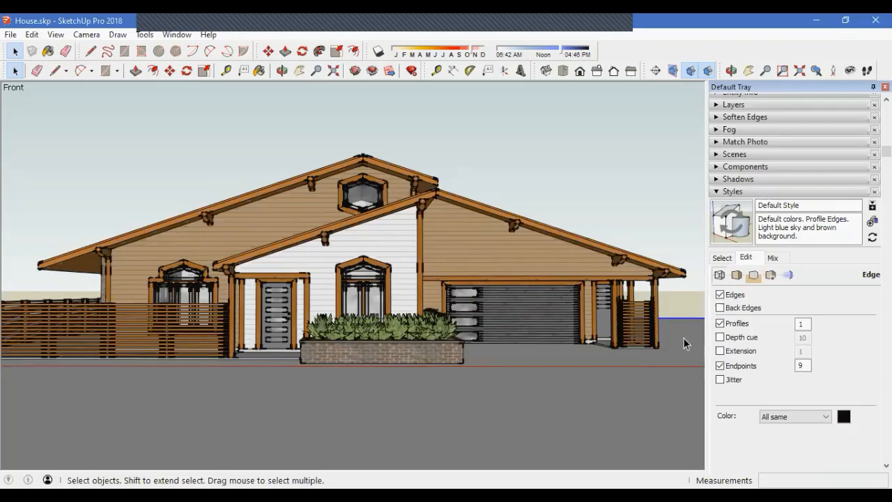
pyautogui.doubleClick(799, 366)
pyautogui.write('1')
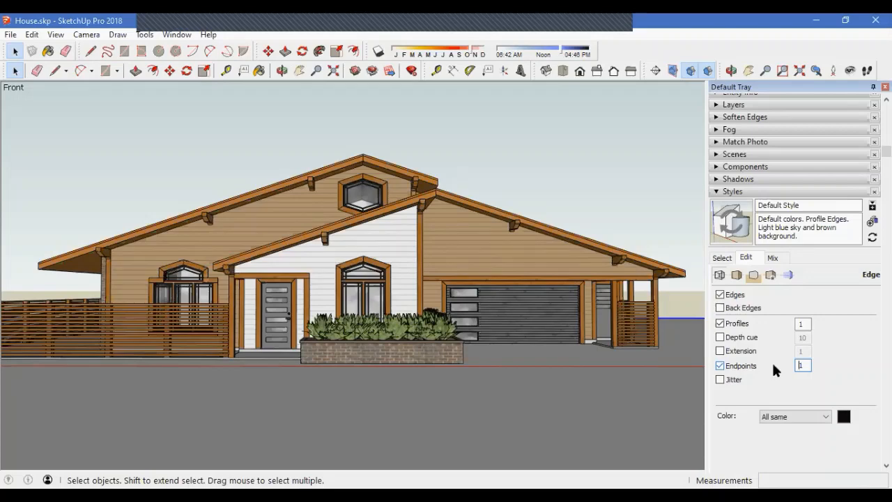
pyautogui.doubleClick(802, 365)
pyautogui.write('5')
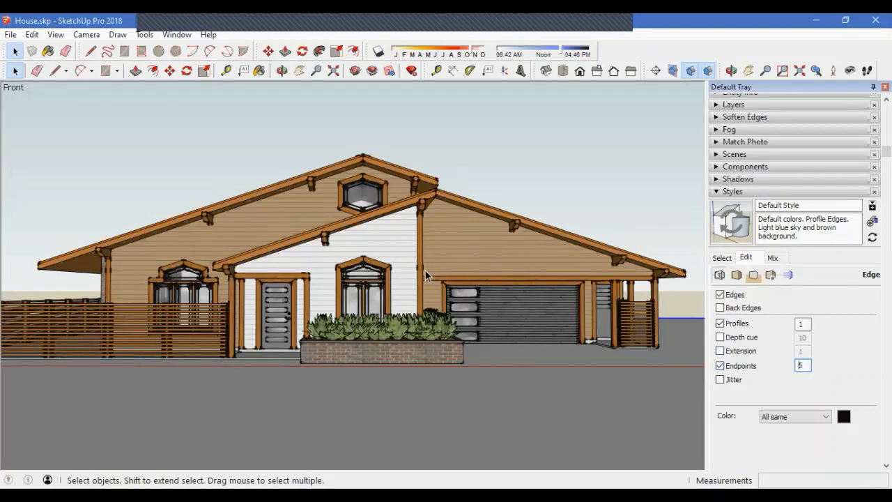
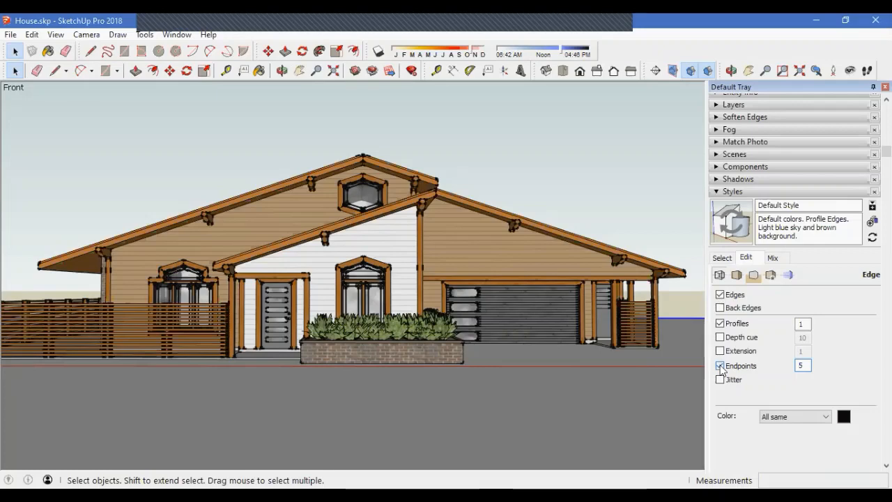
pyautogui.click(721, 367)
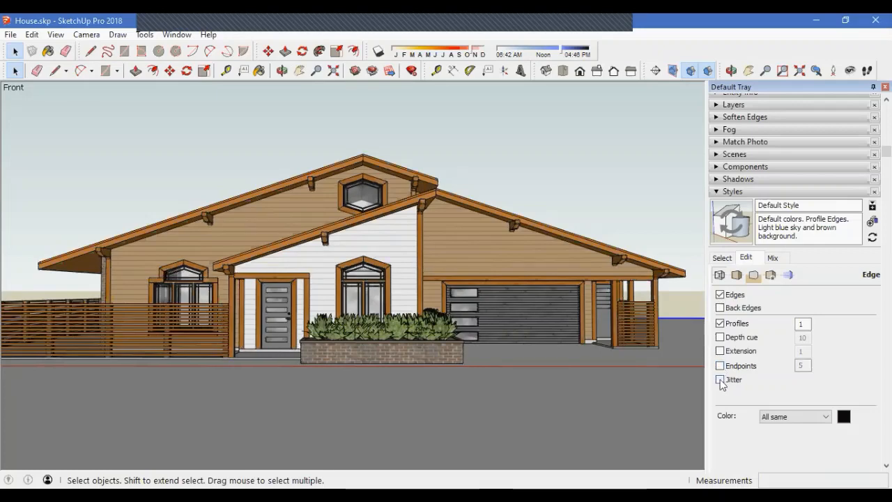
pyautogui.click(720, 380)
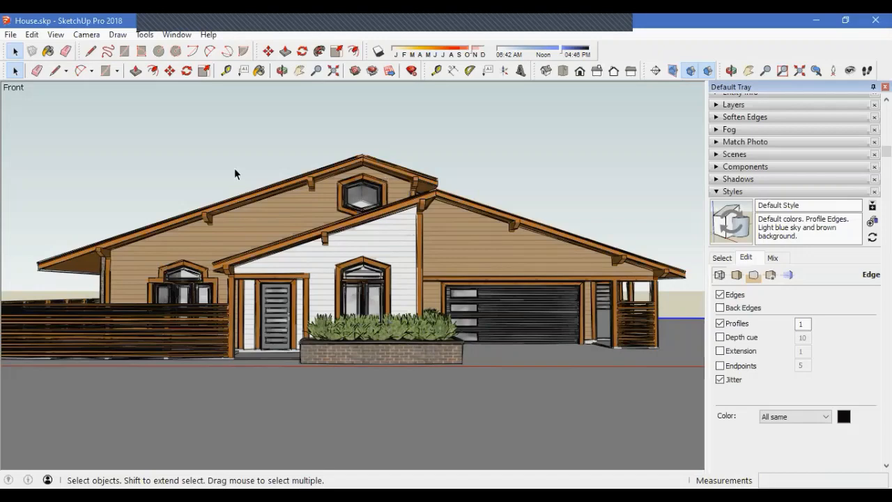
pyautogui.click(721, 379)
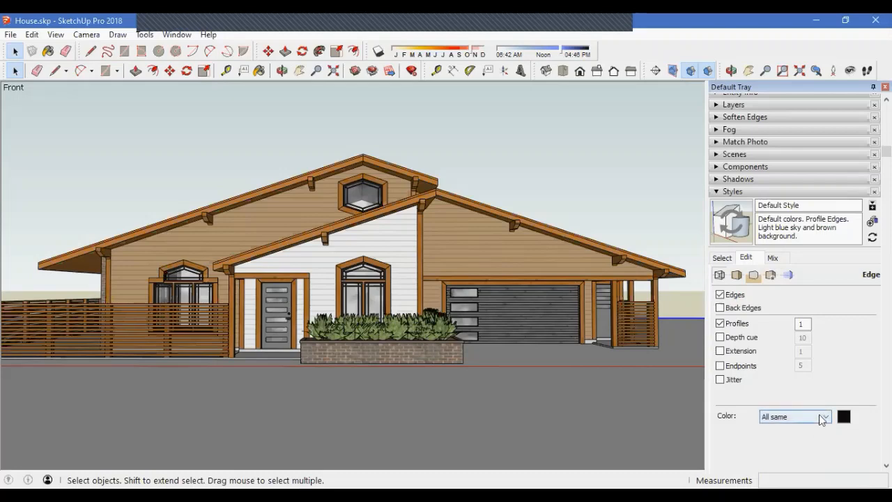
# Step: Try coloring the model's edges By material and By axis
pyautogui.click(819, 416)
pyautogui.click(807, 420)
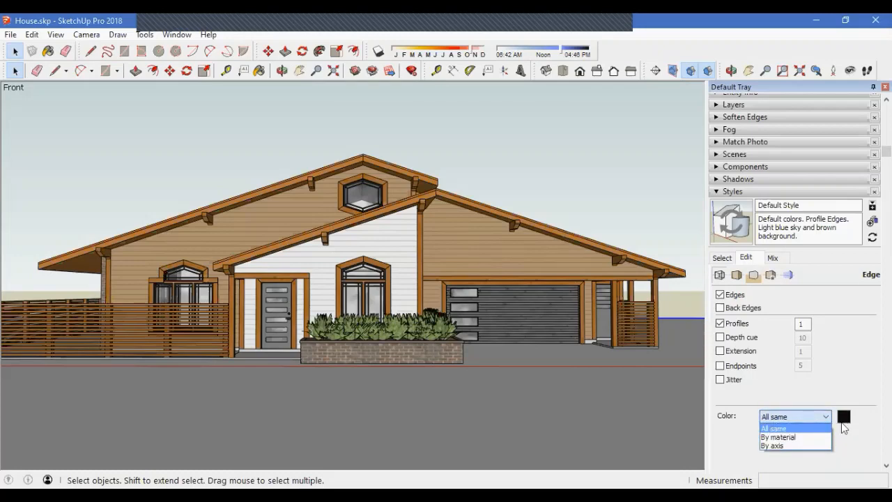
pyautogui.click(801, 436)
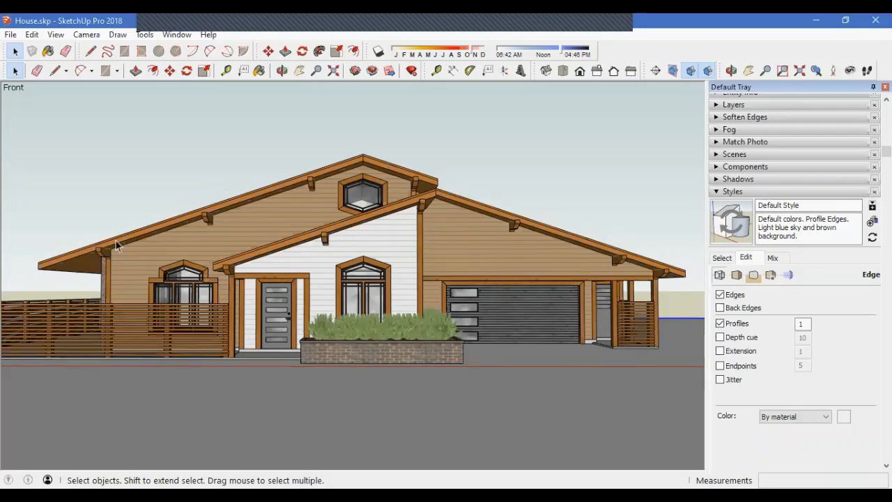
pyautogui.click(801, 418)
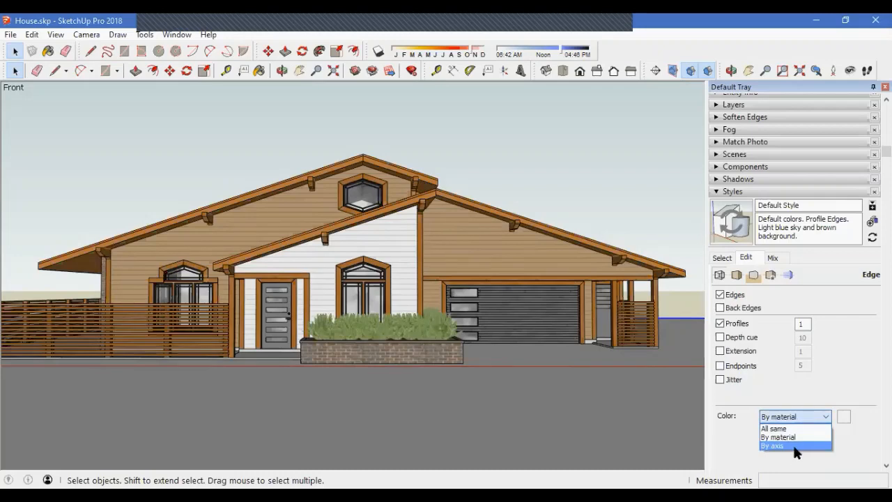
pyautogui.click(798, 445)
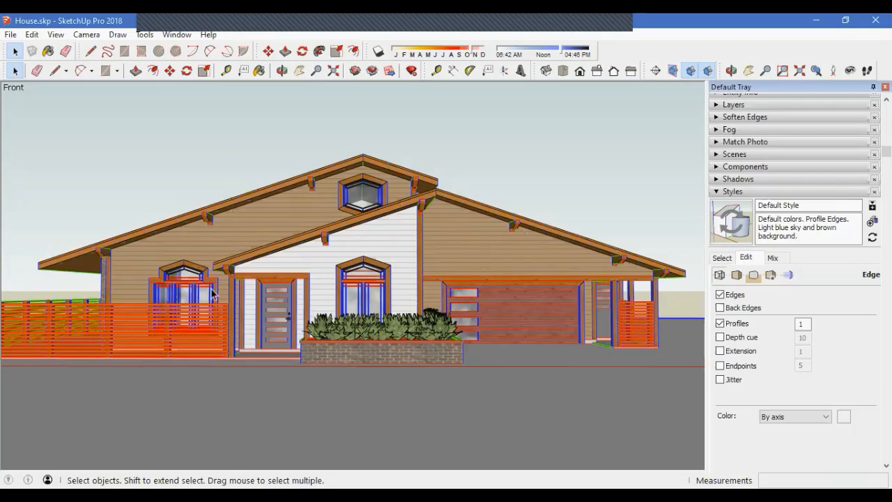
# Step: Inspect the axis-colored edges around the fence and set the edge color mode back to All same
pyautogui.click(820, 422)
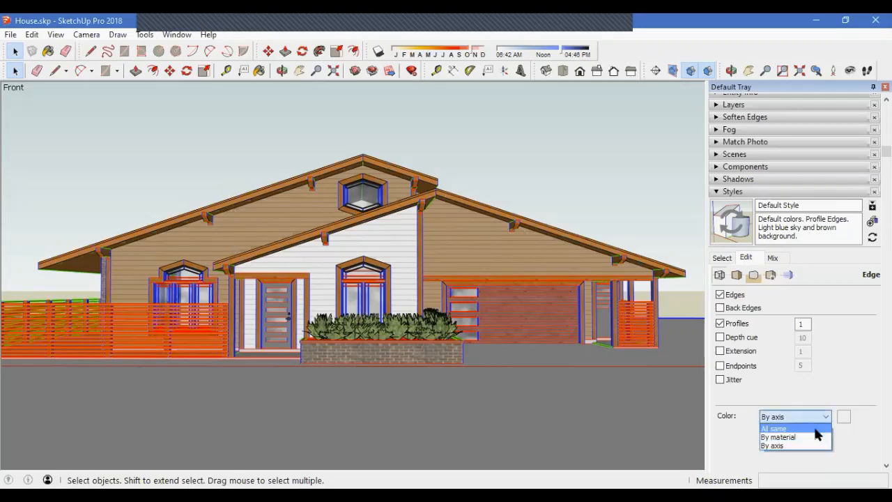
pyautogui.click(591, 195)
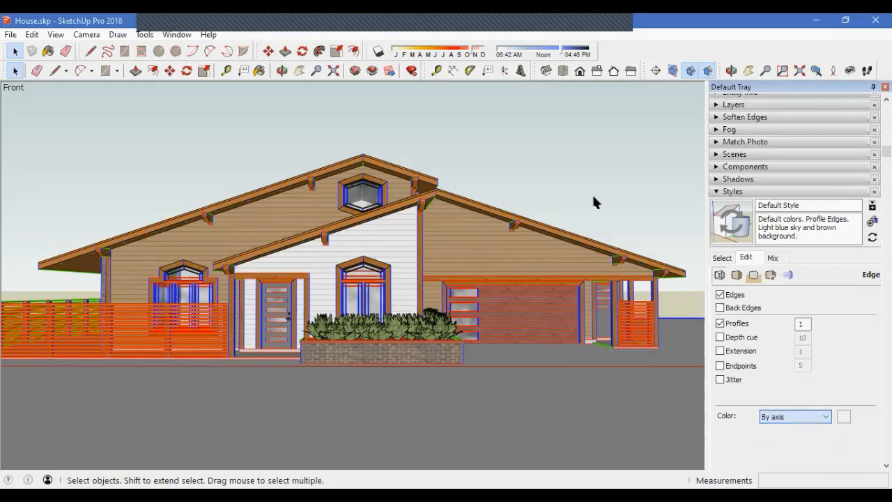
pyautogui.moveTo(365, 358); pyautogui.dragTo(625, 331, button='middle')
pyautogui.scroll(2, 589, 298)
pyautogui.scroll(-1, 626, 331)
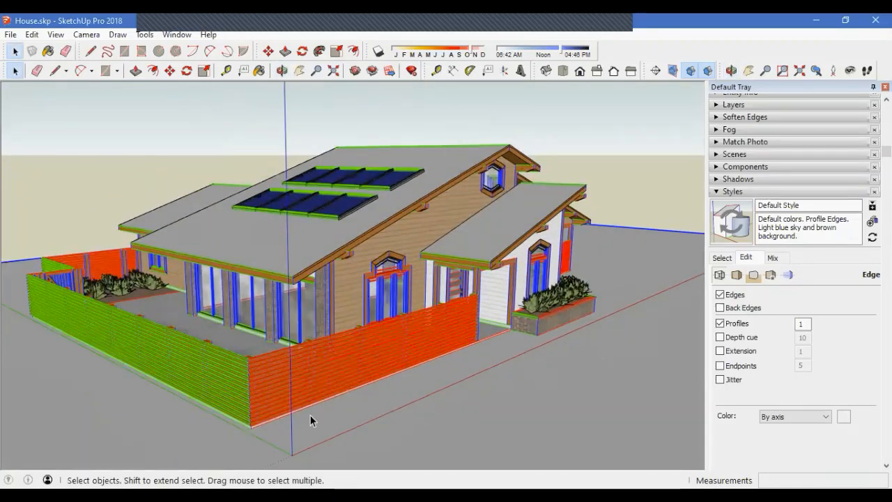
pyautogui.click(821, 416)
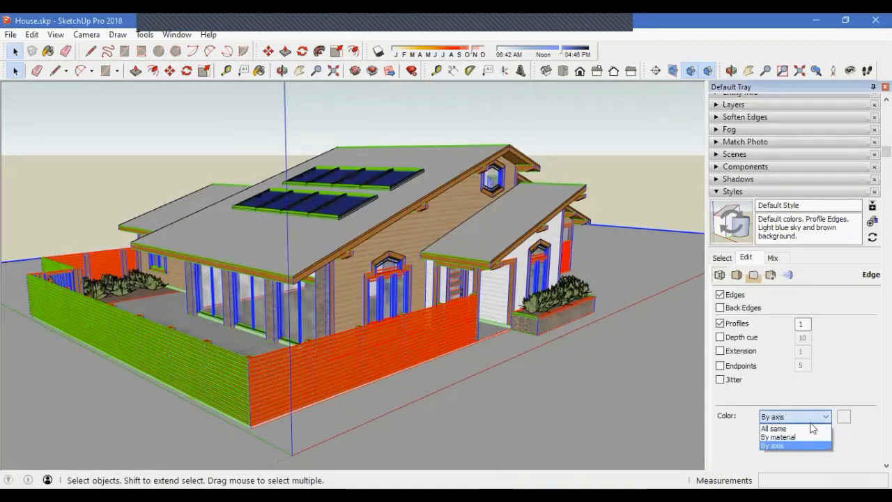
pyautogui.click(808, 428)
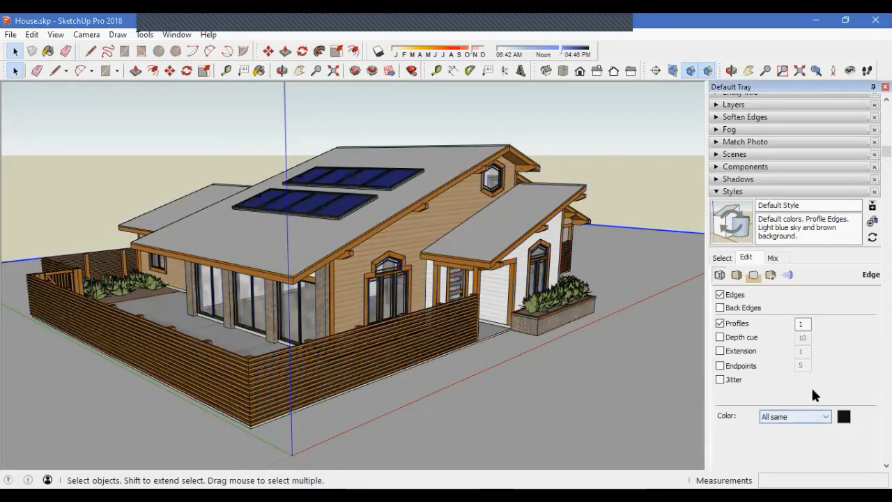
# Step: Open the Default Style's face settings and examine the house and its ground slab from the front and from above
pyautogui.click(737, 275)
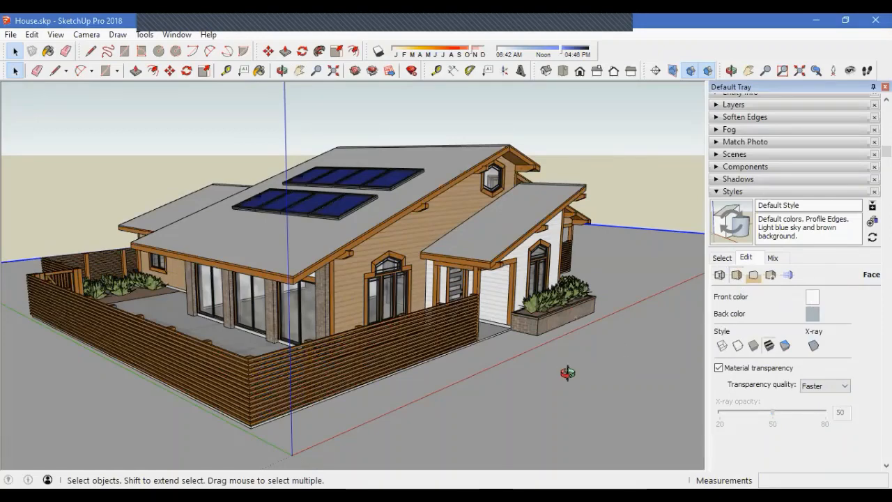
pyautogui.moveTo(568, 373); pyautogui.dragTo(280, 323, button='middle')
pyautogui.scroll(-4, 282, 323)
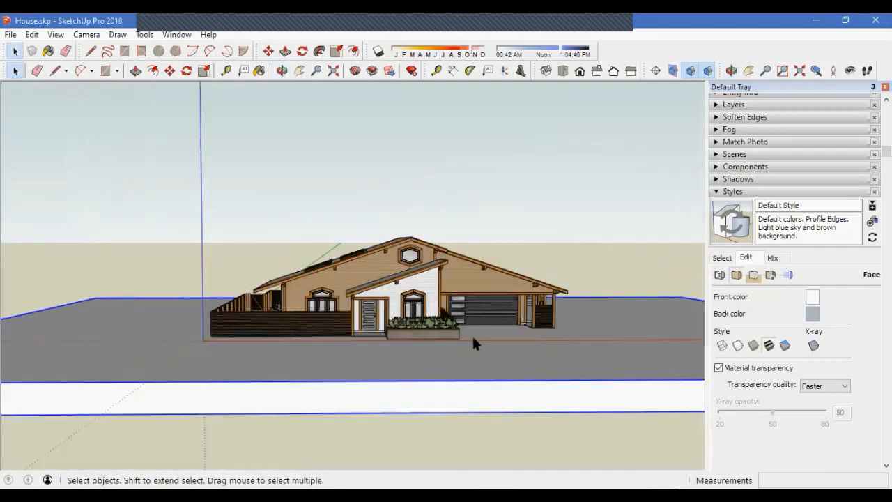
pyautogui.scroll(5, 472, 334)
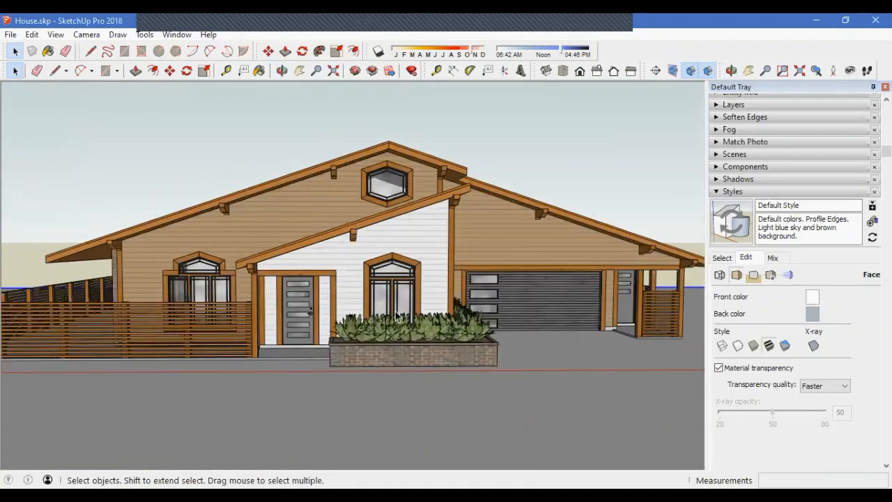
pyautogui.moveTo(396, 315); pyautogui.dragTo(378, 295, button='middle')
pyautogui.scroll(-1, 508, 352)
pyautogui.moveTo(507, 353); pyautogui.dragTo(518, 357, button='middle')
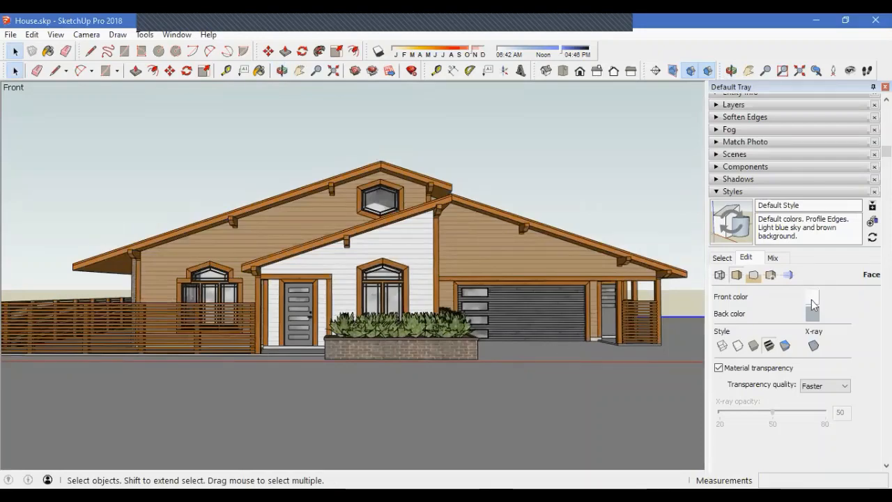
pyautogui.moveTo(446, 299); pyautogui.dragTo(439, 246, button='middle')
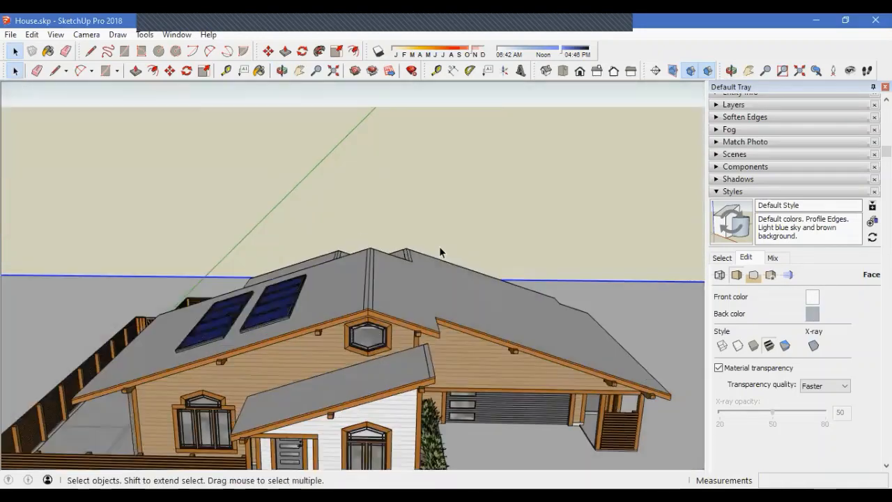
pyautogui.scroll(-3, 439, 246)
pyautogui.moveTo(498, 359); pyautogui.dragTo(597, 338, button='middle')
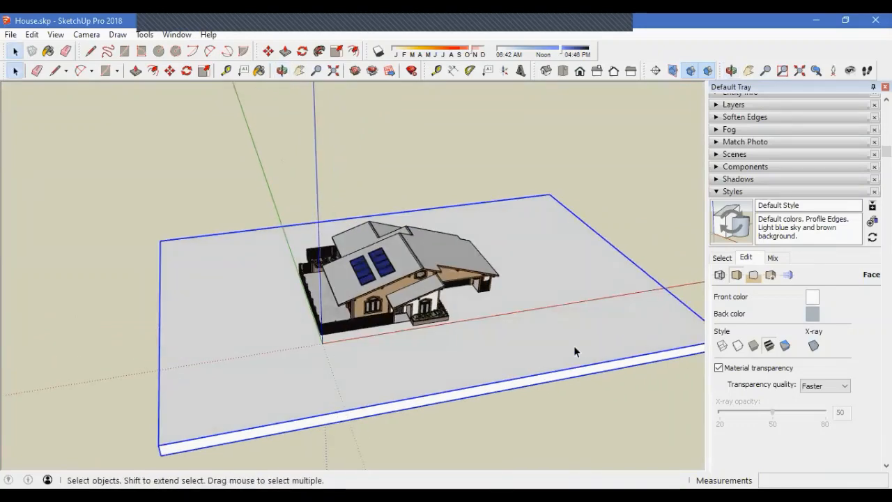
# Step: Set the Default Style's front face color to orange and view the recolored ground slab
pyautogui.click(811, 300)
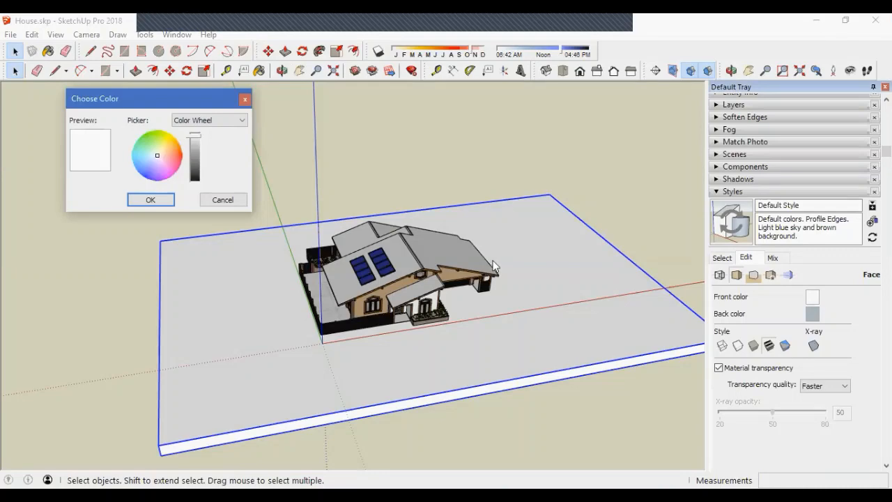
pyautogui.click(178, 149)
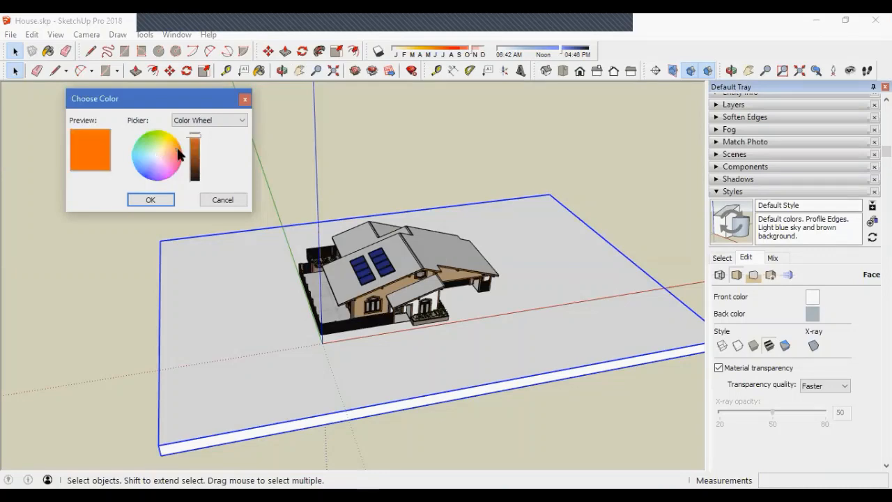
pyautogui.click(161, 201)
pyautogui.moveTo(428, 390); pyautogui.dragTo(490, 320, button='middle')
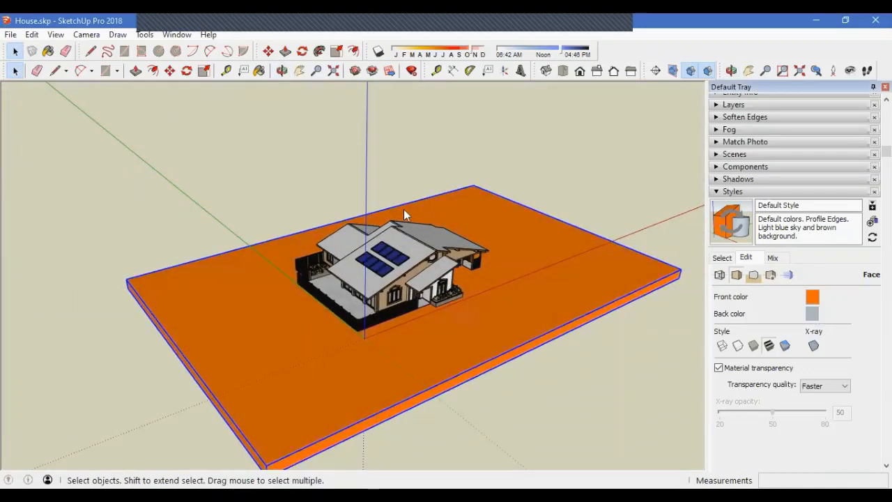
# Step: Set the Default Style's back face color to a golden brown and view the model from the front
pyautogui.click(172, 148)
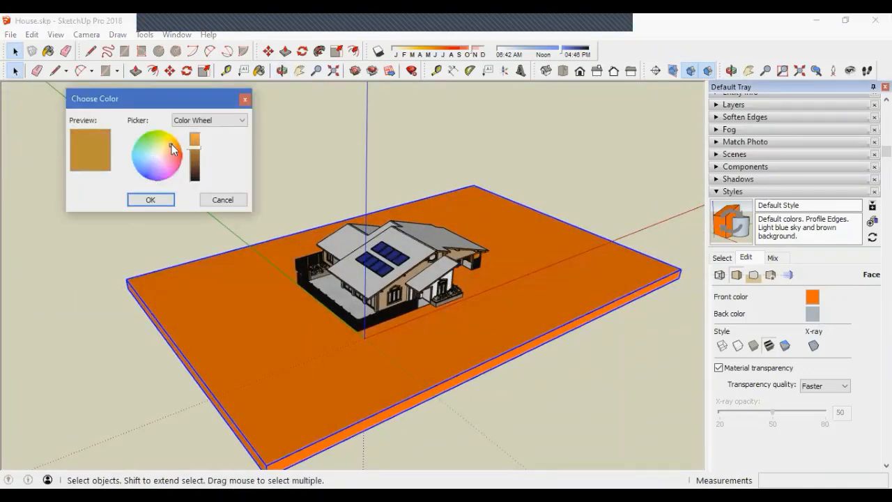
pyautogui.click(161, 200)
pyautogui.moveTo(593, 341); pyautogui.dragTo(440, 307, button='middle')
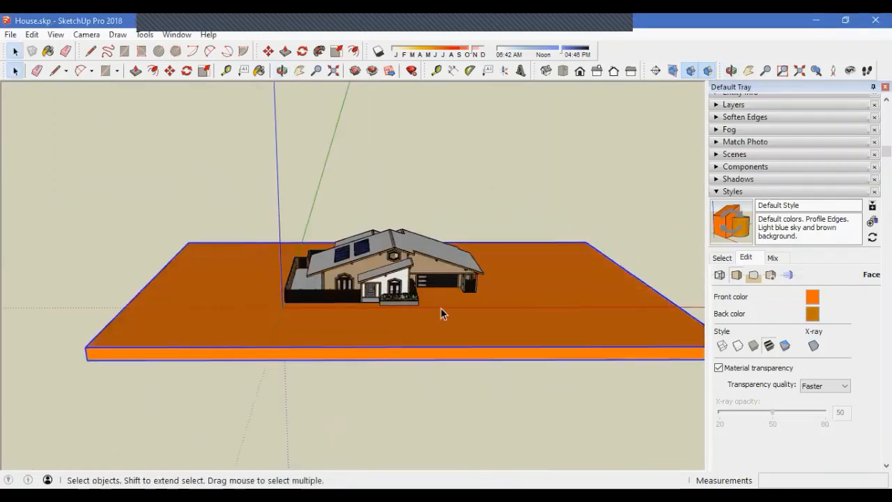
# Step: Open the ground slab for editing, temporarily remove its top face to expose the back faces, restore it and exit
pyautogui.moveTo(220, 297); pyautogui.dragTo(551, 364, button='middle')
pyautogui.doubleClick(488, 301)
pyautogui.click(488, 301)
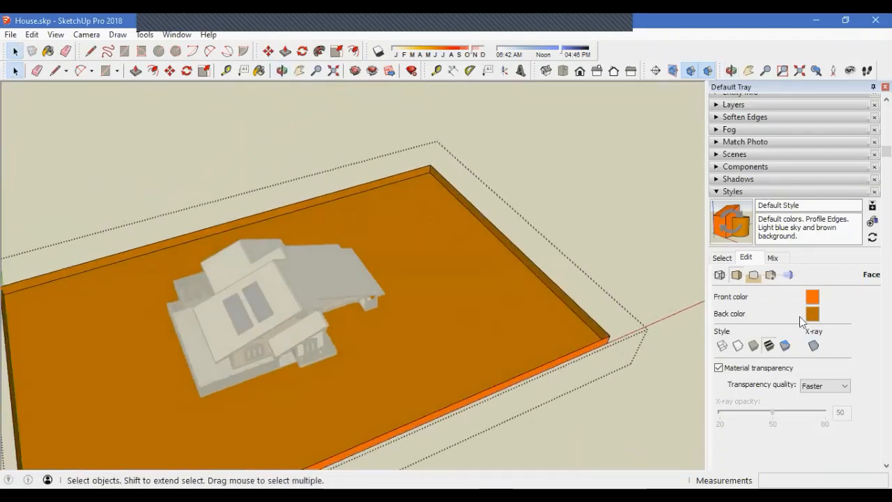
pyautogui.moveTo(649, 318); pyautogui.dragTo(493, 295, button='middle')
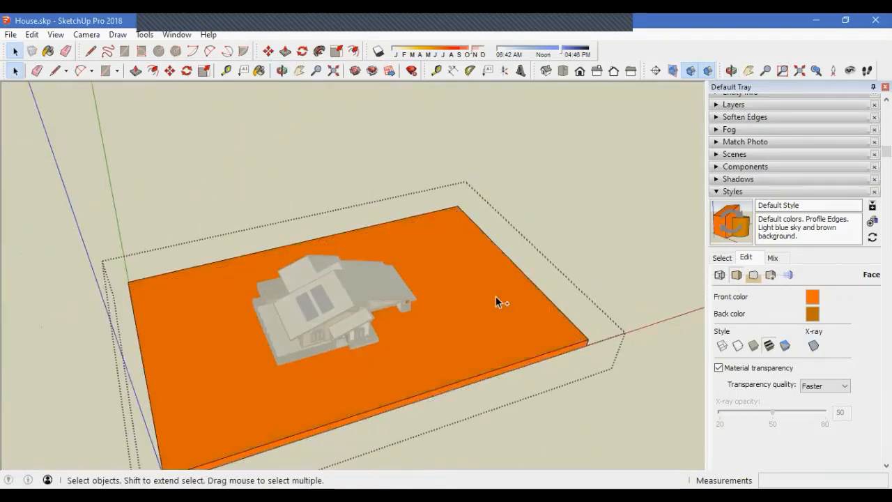
pyautogui.press('Escape')
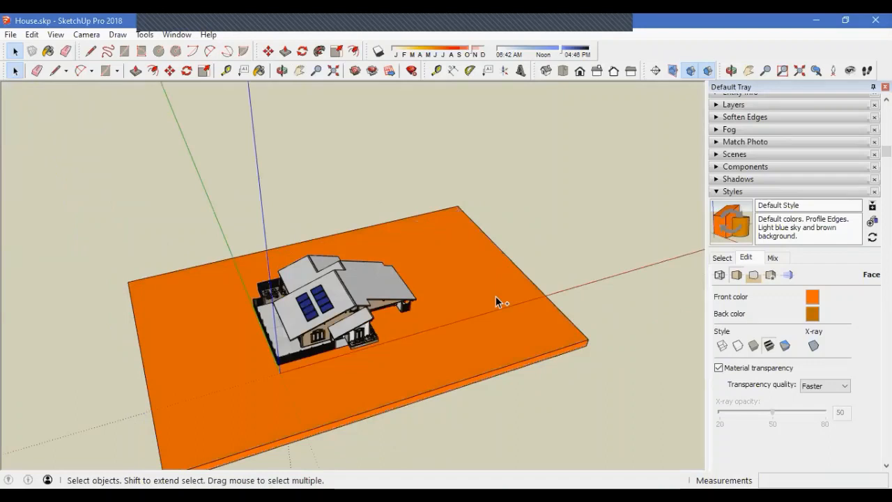
# Step: Reapply the Default Style to restore its original face colors and reopen its face settings
pyautogui.click(812, 315)
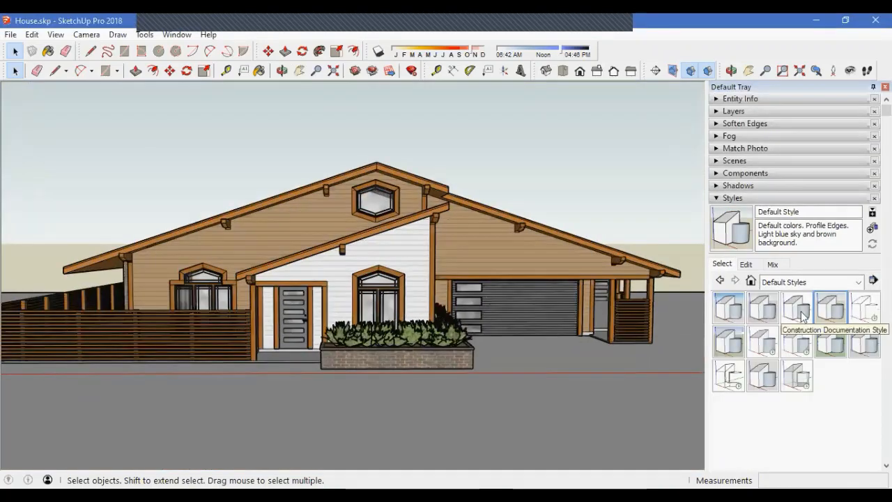
pyautogui.click(750, 265)
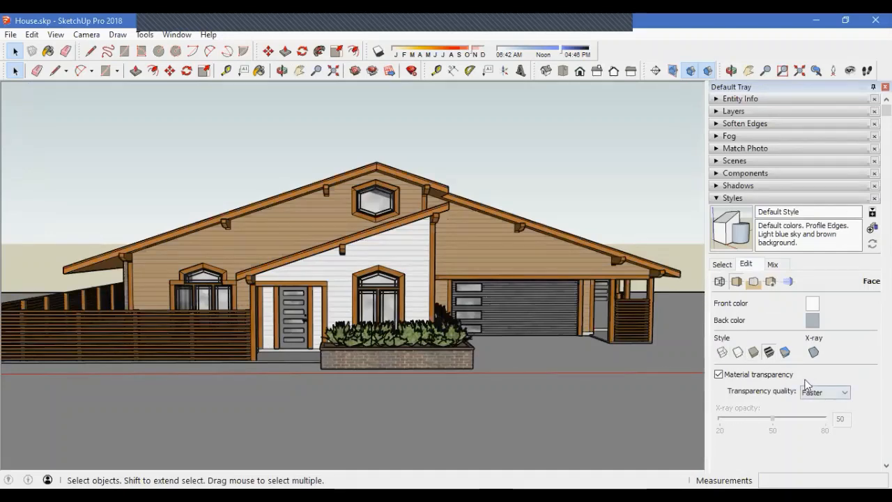
# Step: Try the wireframe face style on the house and change it to hidden line mode
pyautogui.click(721, 353)
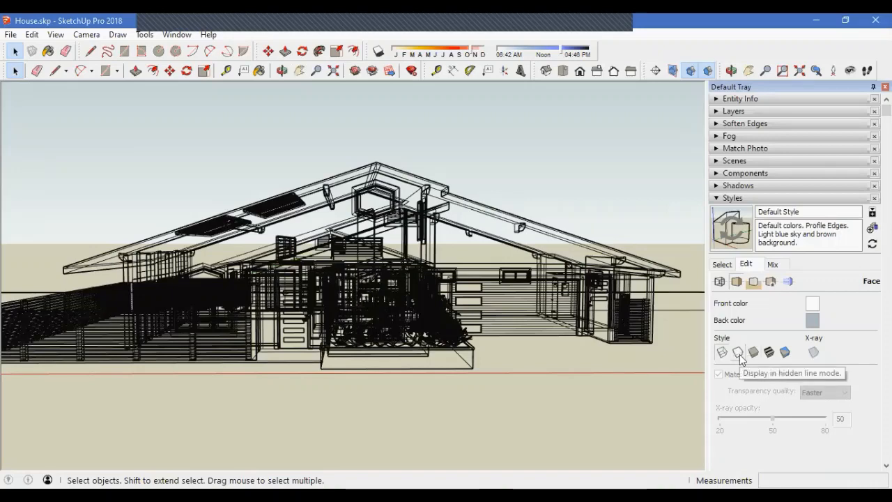
pyautogui.click(738, 353)
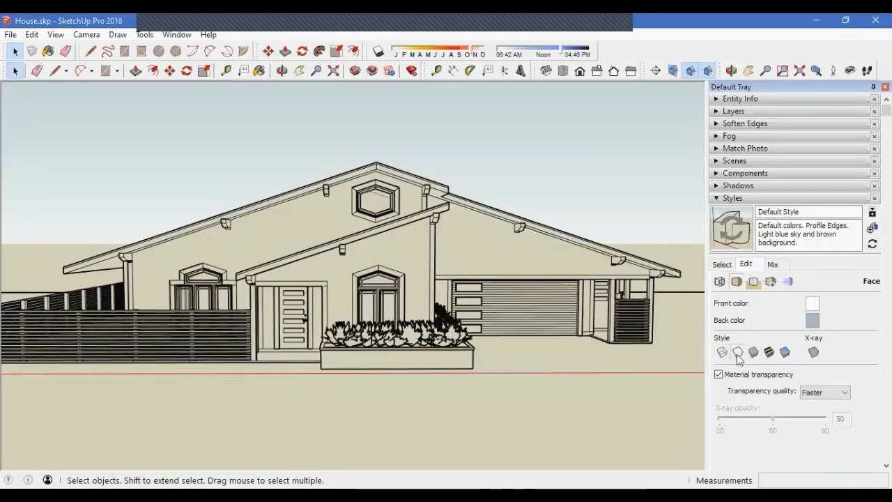
# Step: Examine the hidden-line house from above and around its fence, entrance, planter and garage
pyautogui.moveTo(423, 362); pyautogui.dragTo(621, 275, button='middle')
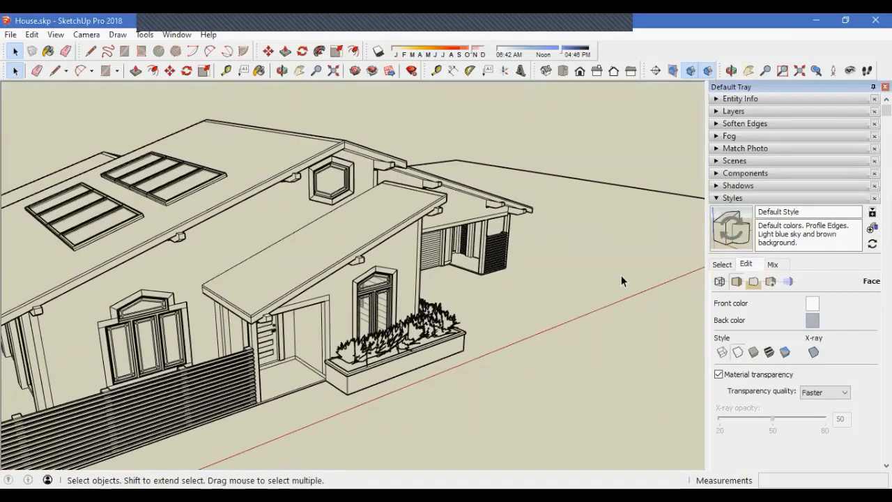
pyautogui.scroll(-3, 621, 276)
pyautogui.moveTo(304, 399); pyautogui.dragTo(342, 313, button='middle')
pyautogui.scroll(4, 390, 306)
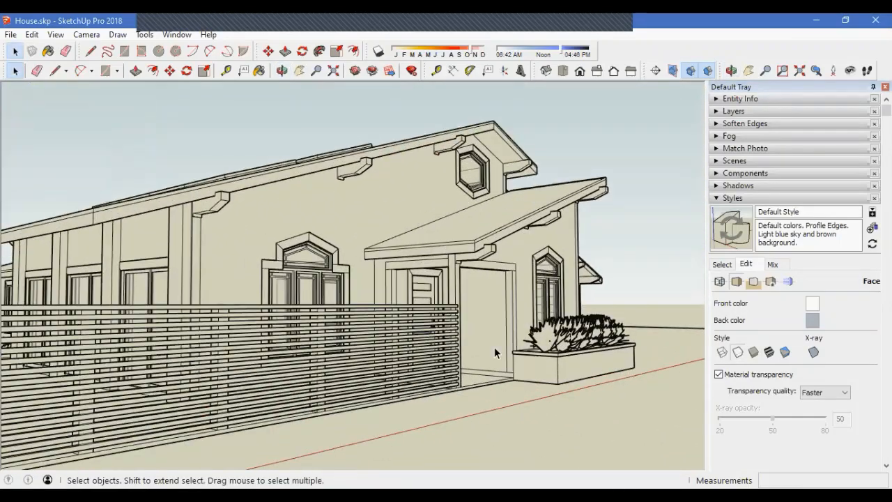
pyautogui.moveTo(432, 342); pyautogui.dragTo(209, 355, button='middle')
pyautogui.scroll(-3, 199, 355)
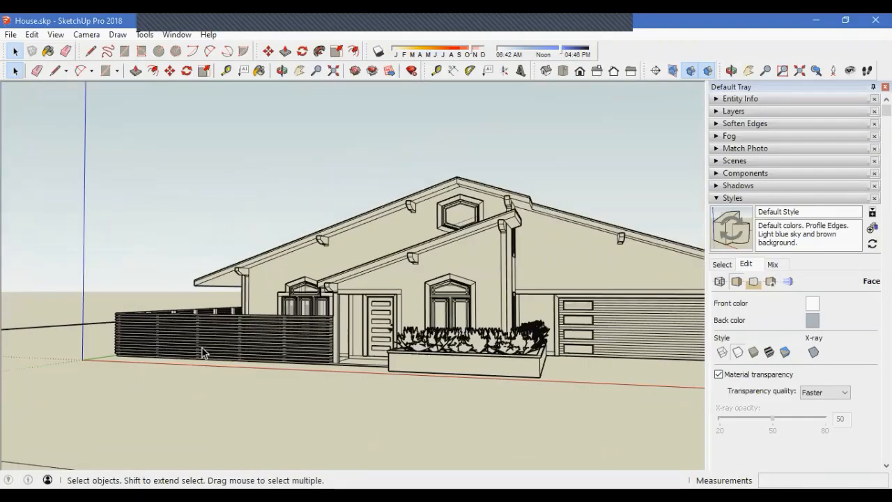
pyautogui.scroll(2, 502, 320)
pyautogui.moveTo(502, 334); pyautogui.dragTo(296, 327, button='middle')
pyautogui.scroll(-2, 350, 337)
pyautogui.moveTo(440, 352); pyautogui.dragTo(486, 363, button='middle')
pyautogui.scroll(2, 205, 251)
pyautogui.moveTo(205, 251); pyautogui.dragTo(307, 307, button='middle')
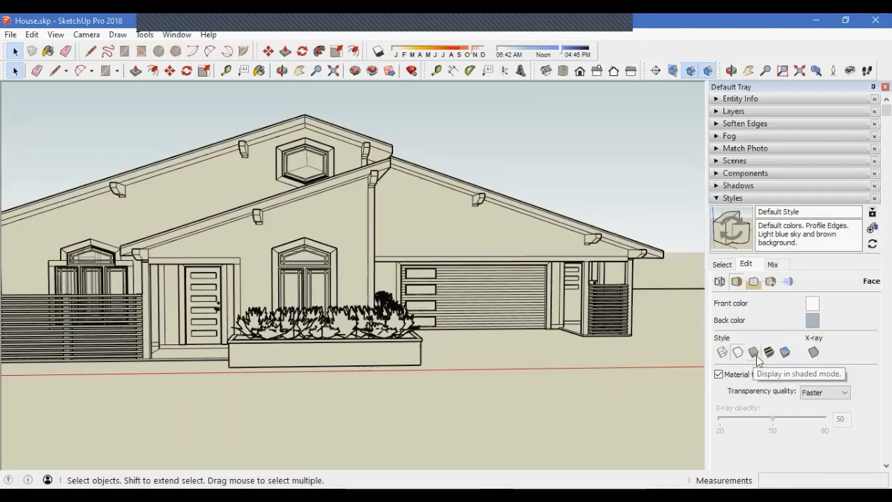
pyautogui.scroll(-2, 724, 354)
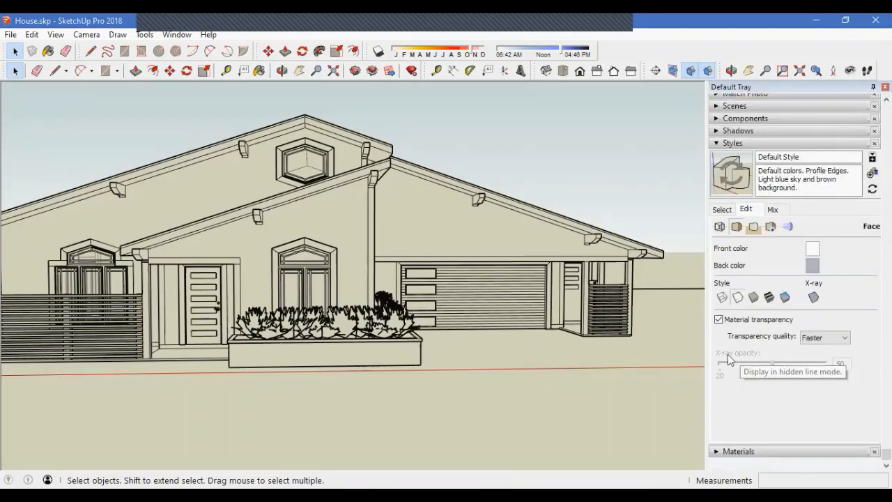
pyautogui.scroll(2, 728, 334)
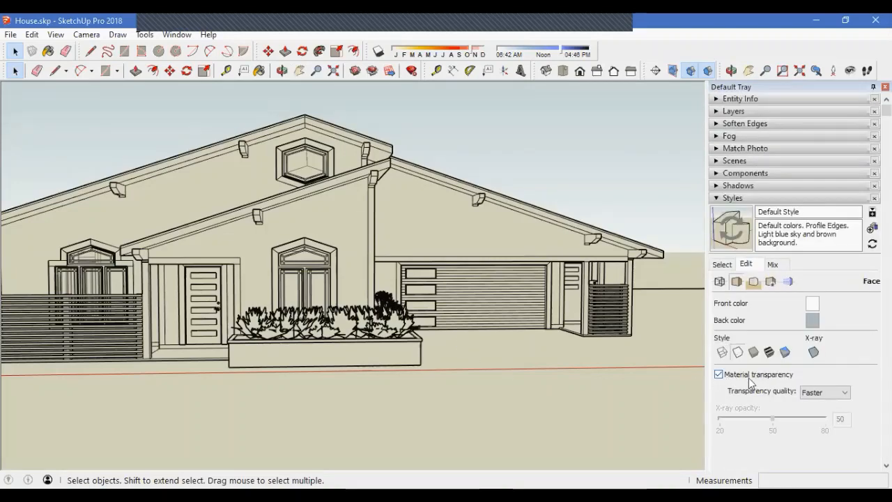
# Step: Turn material transparency off and back on to compare the glass of the arched window behind the fence
pyautogui.moveTo(640, 368); pyautogui.dragTo(285, 310, button='middle')
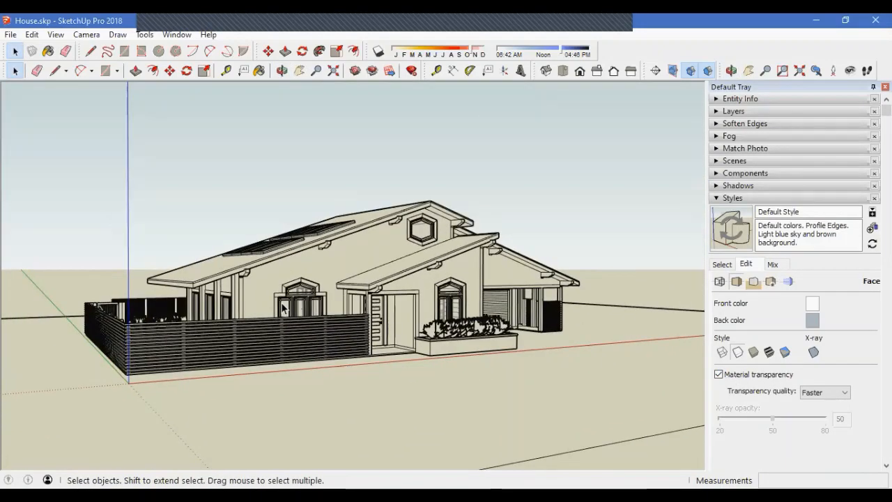
pyautogui.scroll(5, 308, 317)
pyautogui.scroll(6, 308, 319)
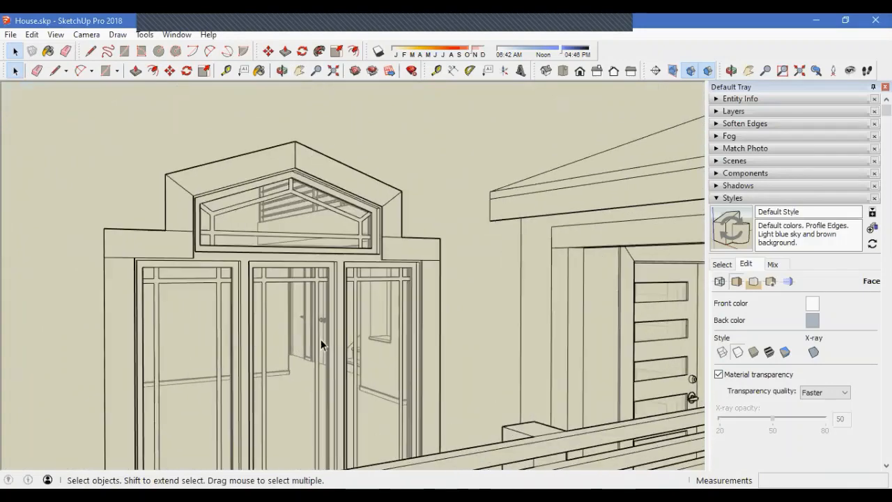
pyautogui.moveTo(309, 342); pyautogui.dragTo(315, 350, button='middle')
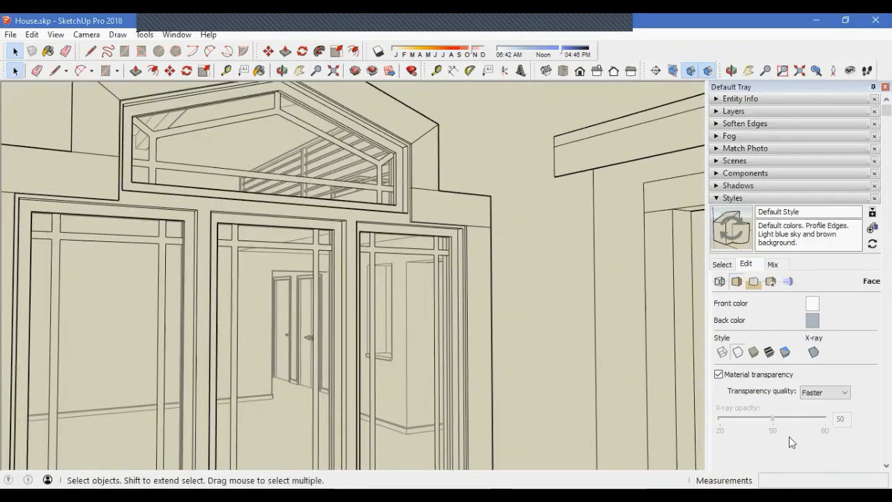
pyautogui.click(719, 375)
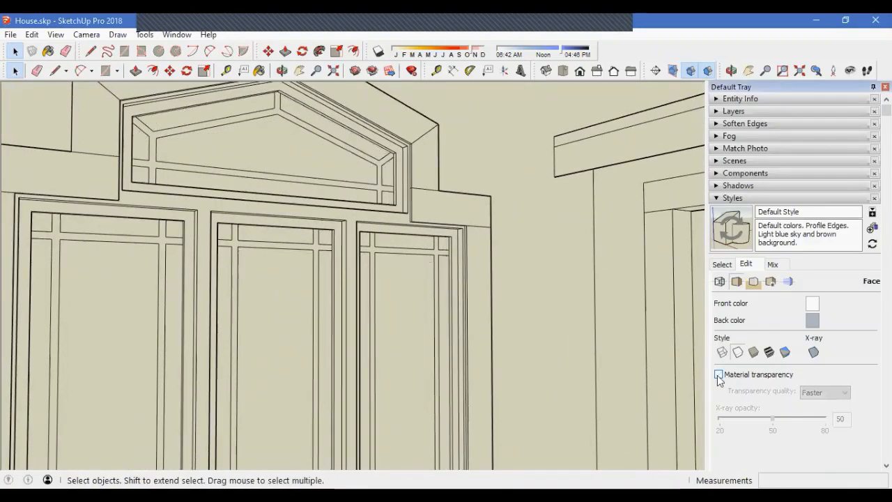
pyautogui.scroll(-10, 360, 302)
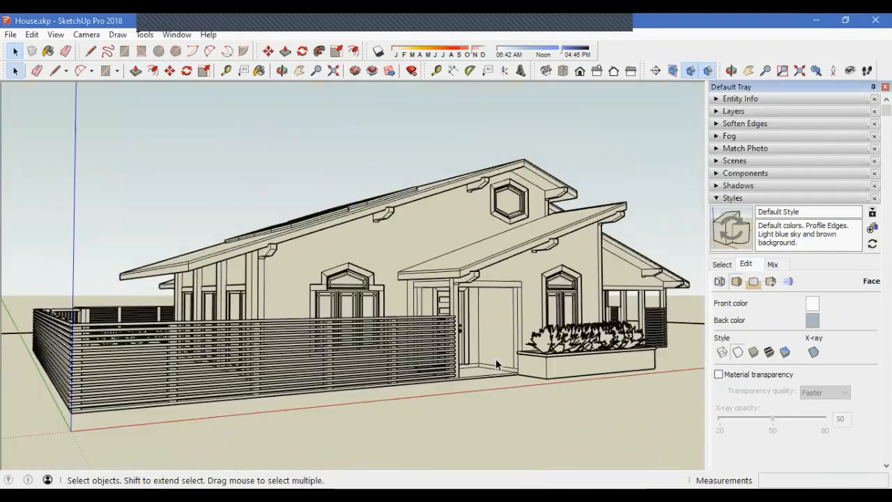
pyautogui.moveTo(496, 363); pyautogui.dragTo(450, 361, button='middle')
pyautogui.click(719, 375)
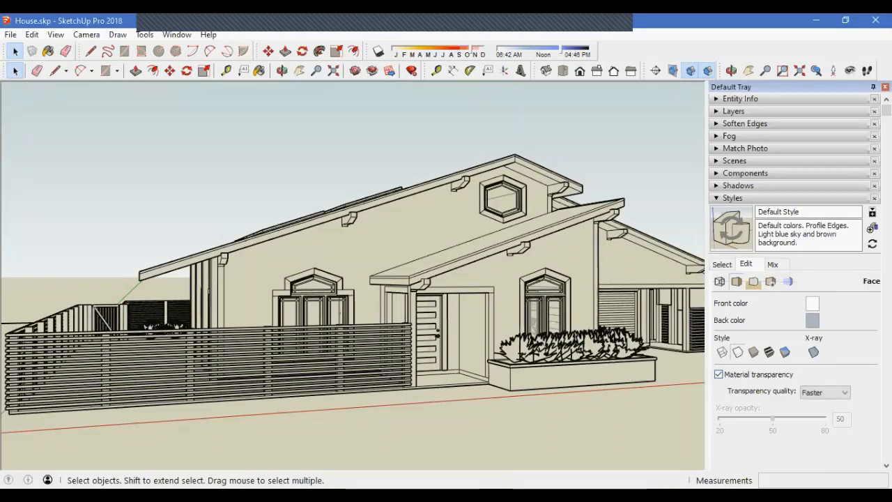
# Step: Set the transparency quality to Nicer and the X-ray opacity to 65, viewing the house from the front
pyautogui.click(829, 392)
pyautogui.moveTo(611, 364); pyautogui.dragTo(476, 378, button='middle')
pyautogui.scroll(-2, 416, 373)
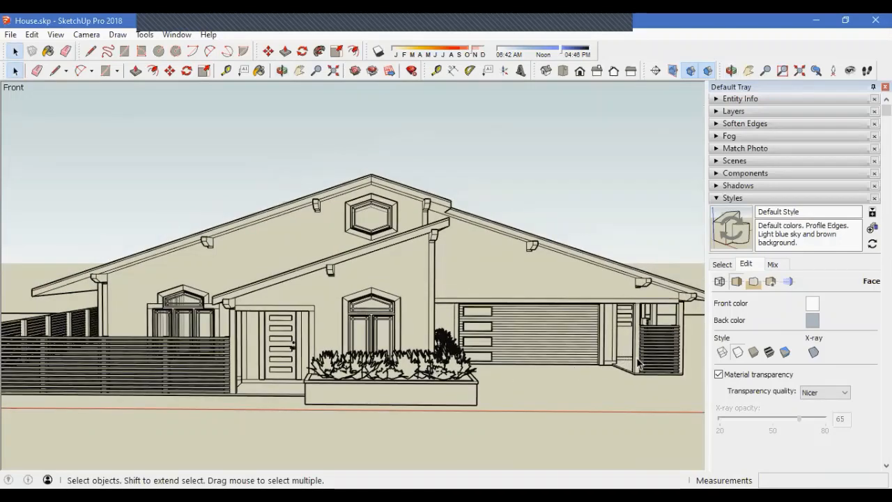
# Step: Display the house in shaded mode and switch material transparency off and back on
pyautogui.click(755, 353)
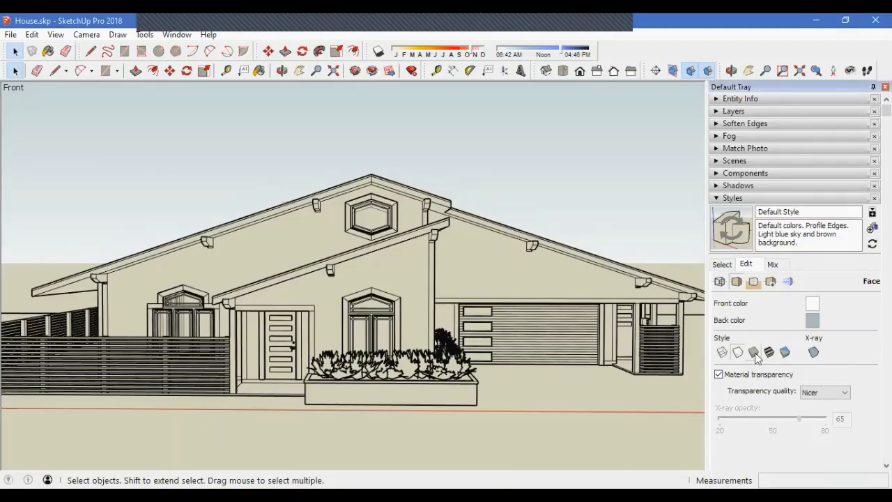
pyautogui.moveTo(437, 391)
pyautogui.mouseDown(button='middle')
pyautogui.moveTo(427, 376)
pyautogui.moveTo(446, 382)
pyautogui.mouseUp(button='middle')
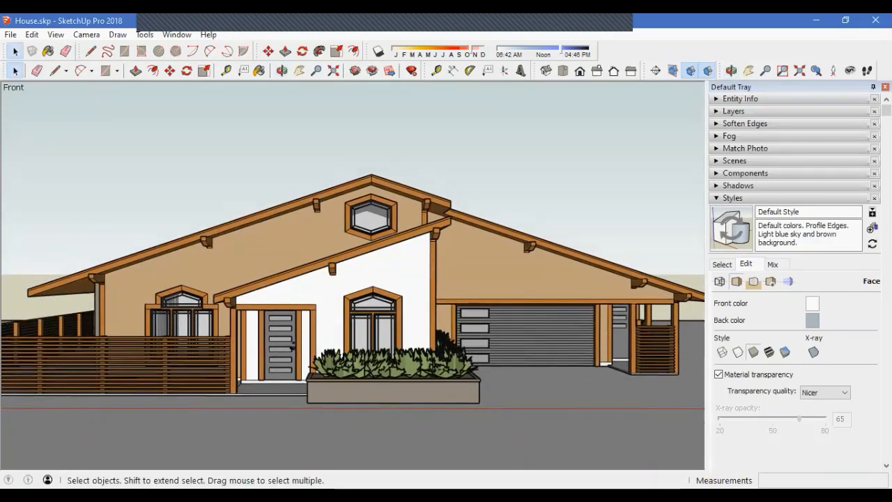
pyautogui.click(718, 375)
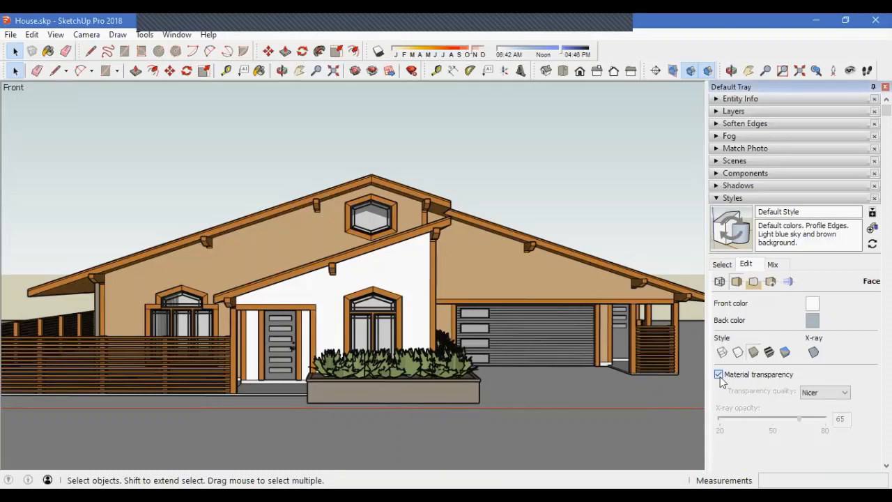
pyautogui.click(718, 375)
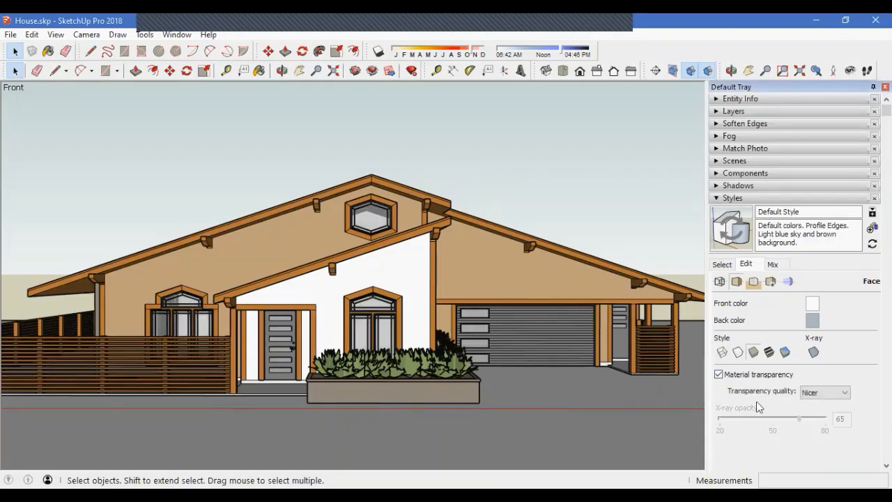
# Step: Display the house shaded using textures, and change the face style to shaded using all same
pyautogui.click(770, 353)
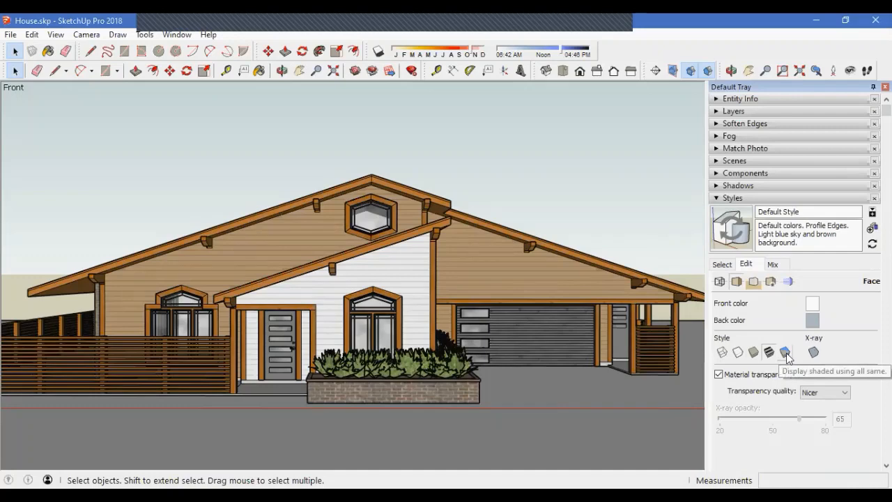
pyautogui.click(785, 353)
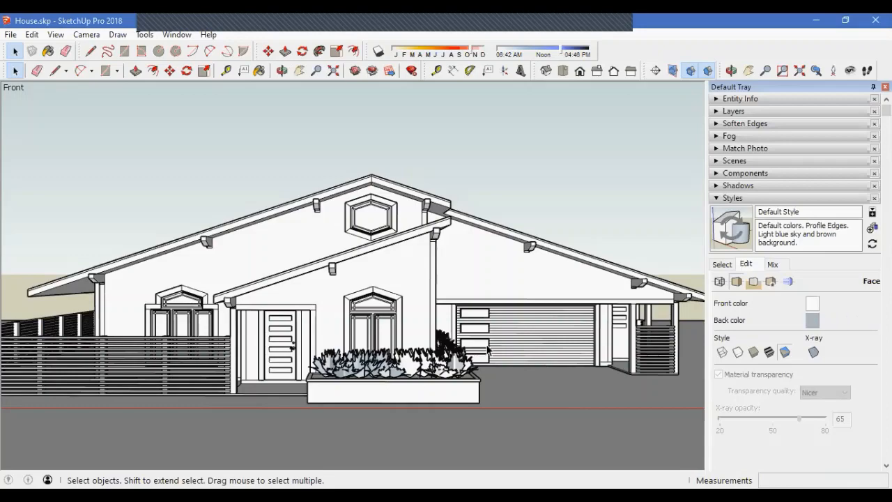
# Step: Examine the front and back face colors on the fence, the roof and the solar panels up close
pyautogui.scroll(-2, 481, 345)
pyautogui.moveTo(434, 343); pyautogui.dragTo(508, 311, button='middle')
pyautogui.scroll(-2, 508, 308)
pyautogui.scroll(6, 240, 421)
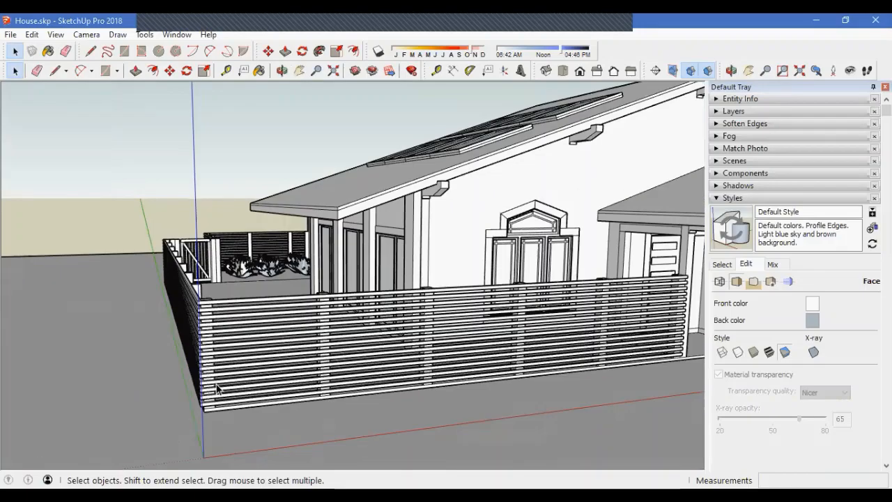
pyautogui.moveTo(300, 355); pyautogui.dragTo(400, 464, button='middle')
pyautogui.scroll(-6, 355, 450)
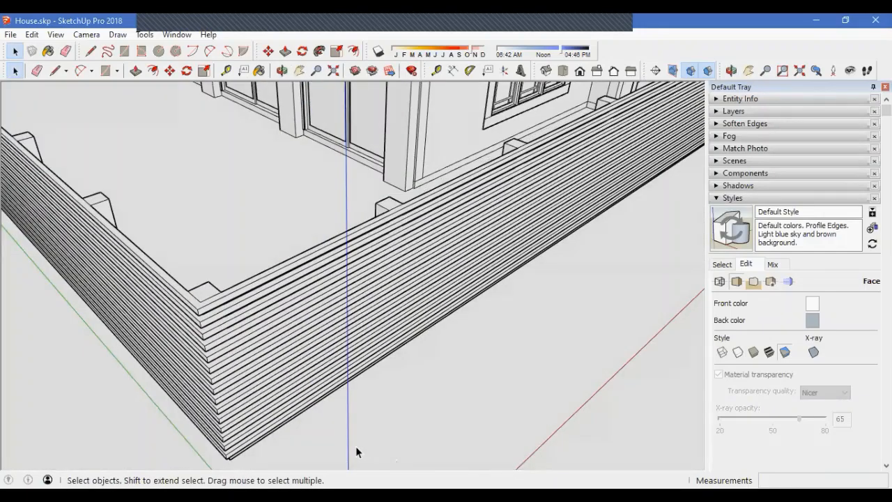
pyautogui.moveTo(462, 418); pyautogui.dragTo(315, 446, button='middle')
pyautogui.scroll(-3, 324, 441)
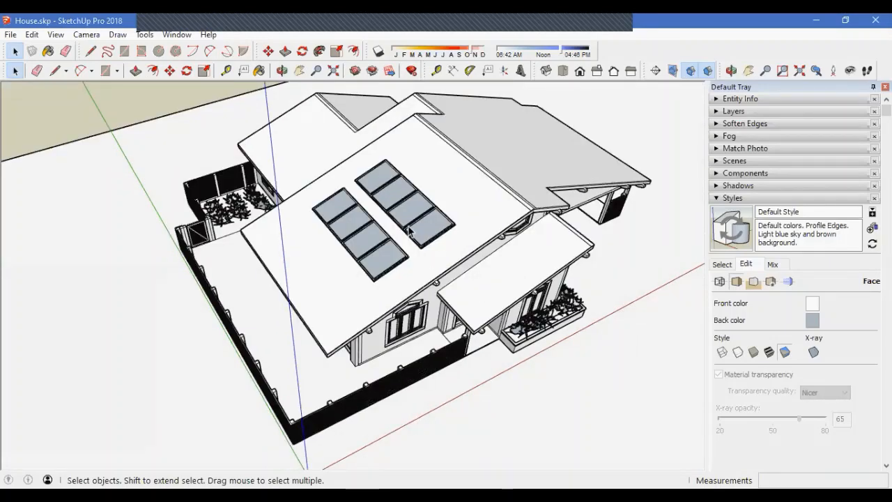
pyautogui.scroll(10, 410, 230)
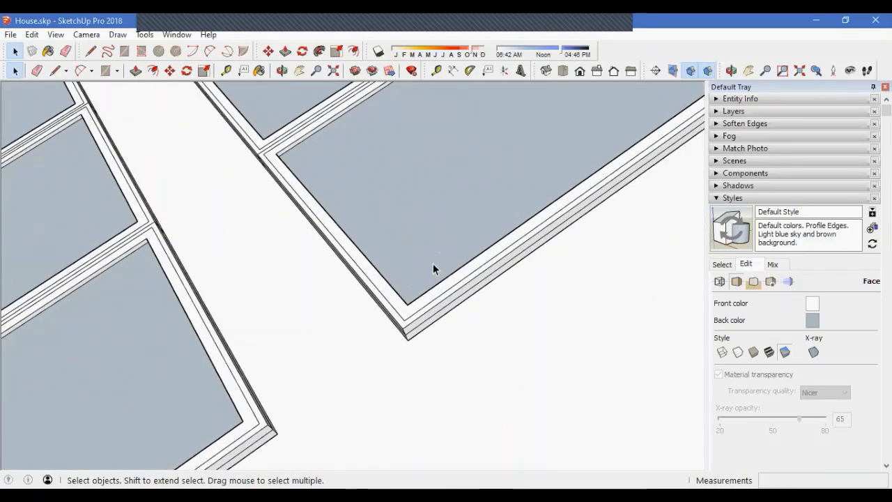
# Step: Reverse the face of the lowest solar panel in the roof array nearer the ridge and clear the selection
pyautogui.moveTo(430, 384); pyautogui.dragTo(524, 294, button='middle')
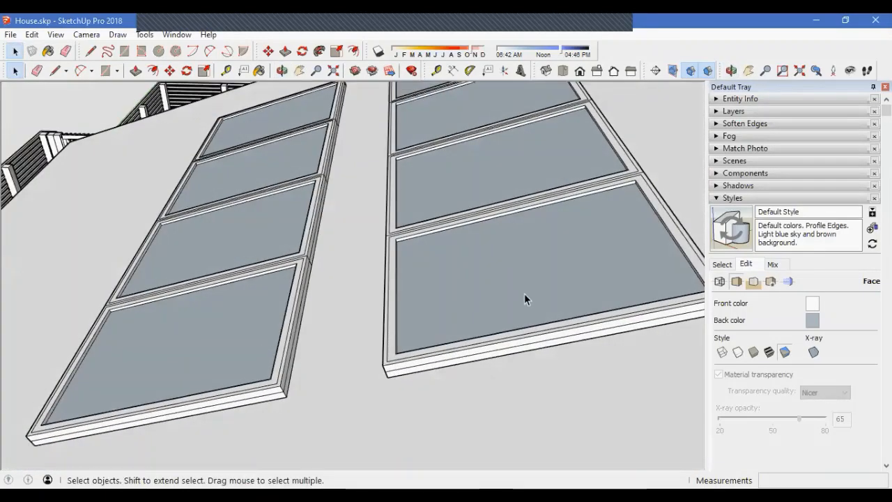
pyautogui.hotkey('ctrl', 'a')
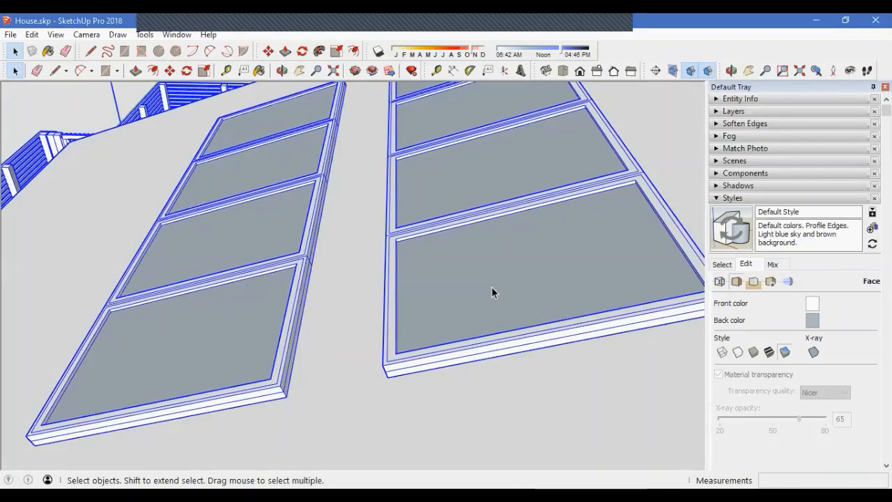
pyautogui.click(491, 269)
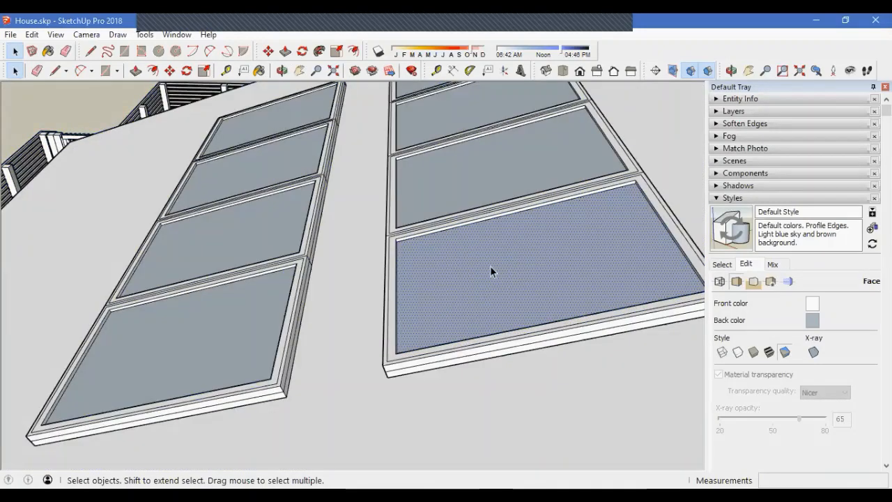
pyautogui.rightClick(490, 266)
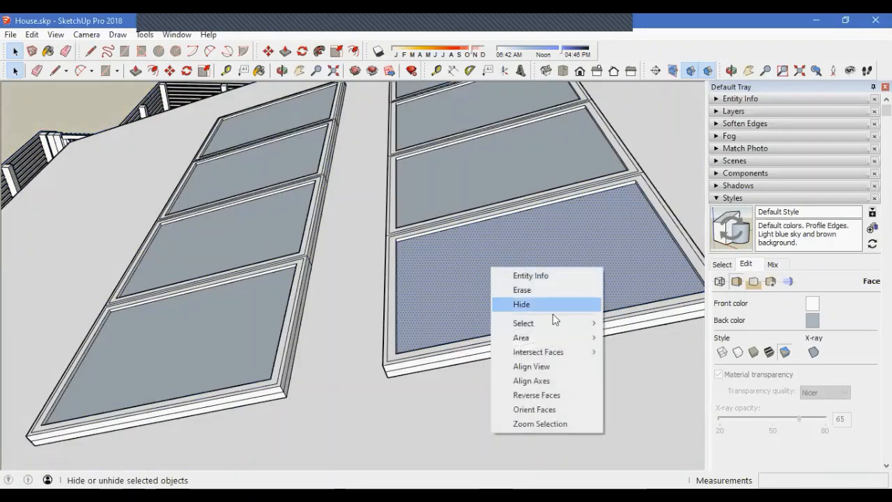
pyautogui.click(555, 395)
pyautogui.scroll(-5, 481, 302)
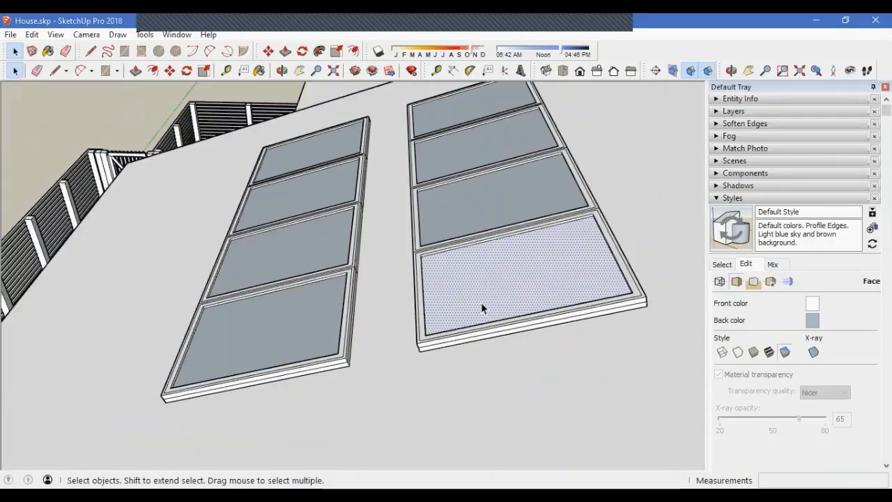
pyautogui.scroll(-4, 447, 293)
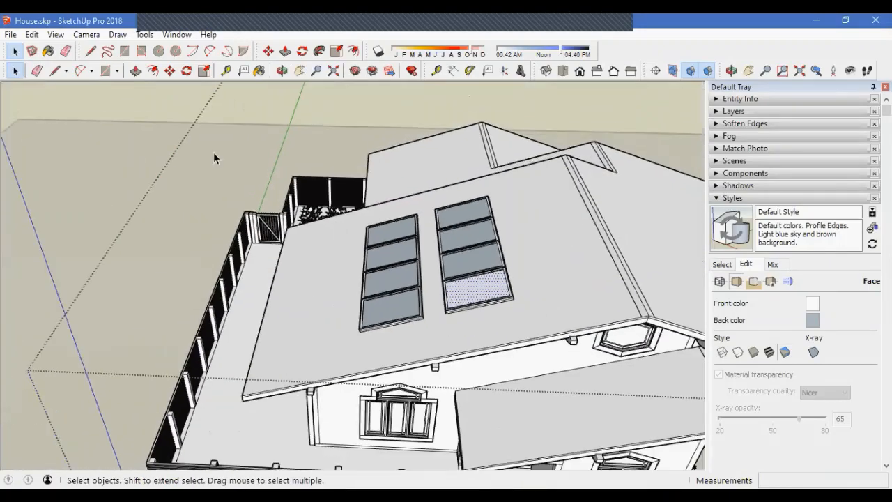
pyautogui.click(154, 114)
pyautogui.press('Escape')
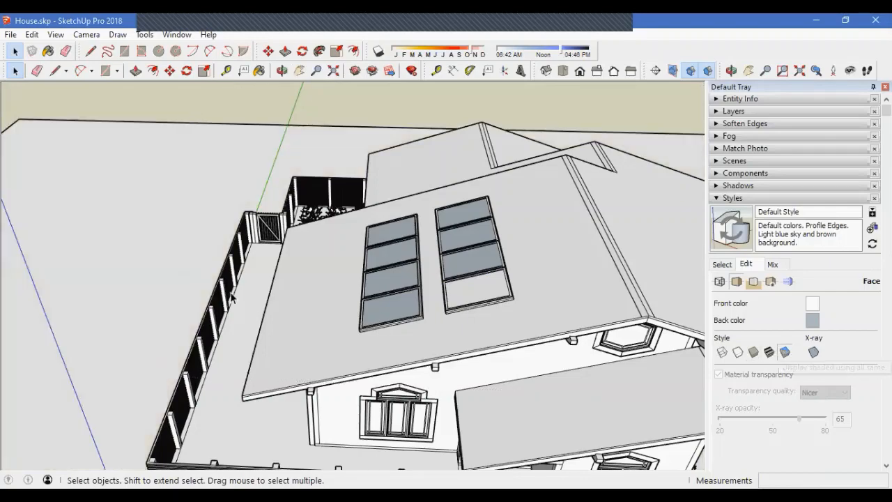
# Step: View the house from the front with X-ray on, trying the shaded, shaded using textures and hidden line face styles
pyautogui.scroll(-4, 229, 284)
pyautogui.moveTo(377, 370); pyautogui.dragTo(331, 341, button='middle')
pyautogui.scroll(5, 397, 298)
pyautogui.press('space')
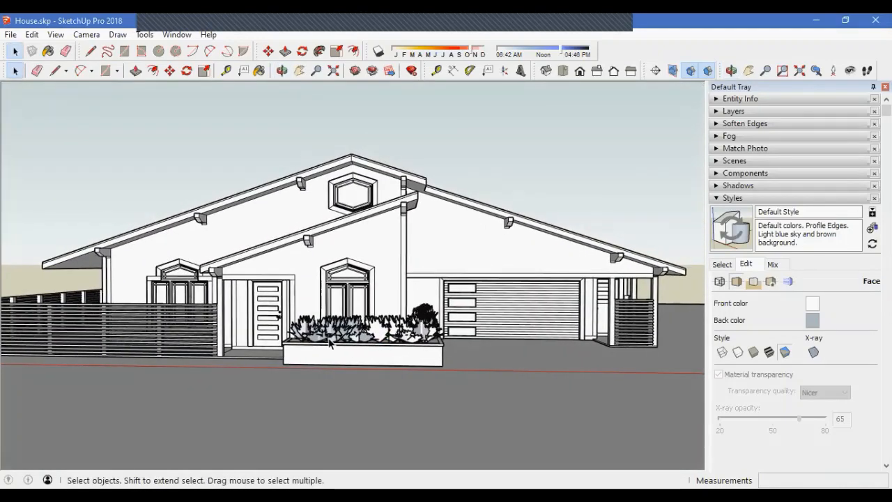
pyautogui.click(813, 353)
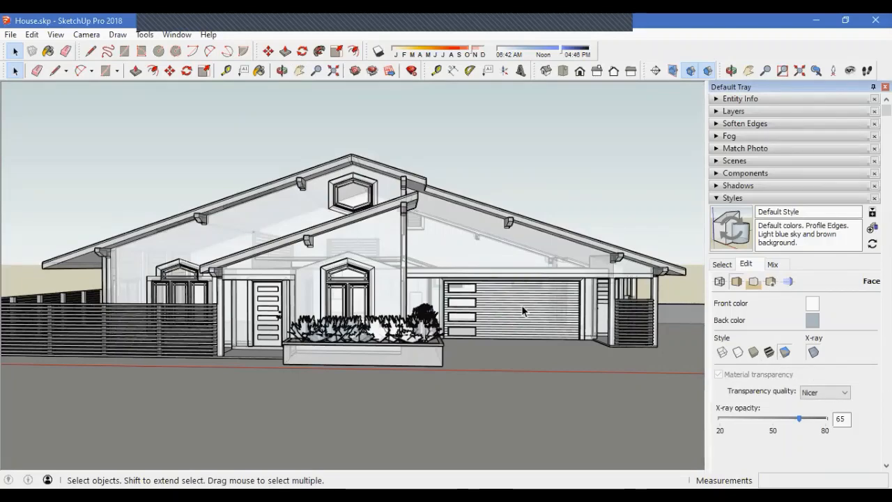
pyautogui.click(755, 353)
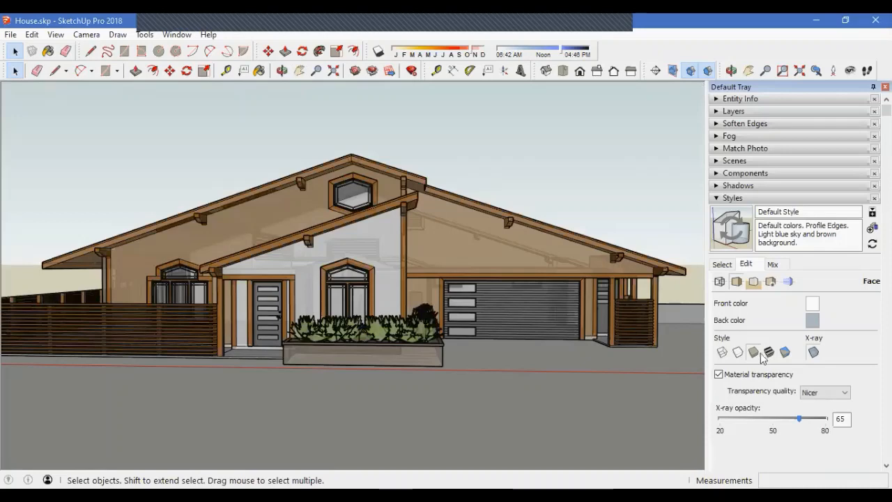
pyautogui.click(770, 356)
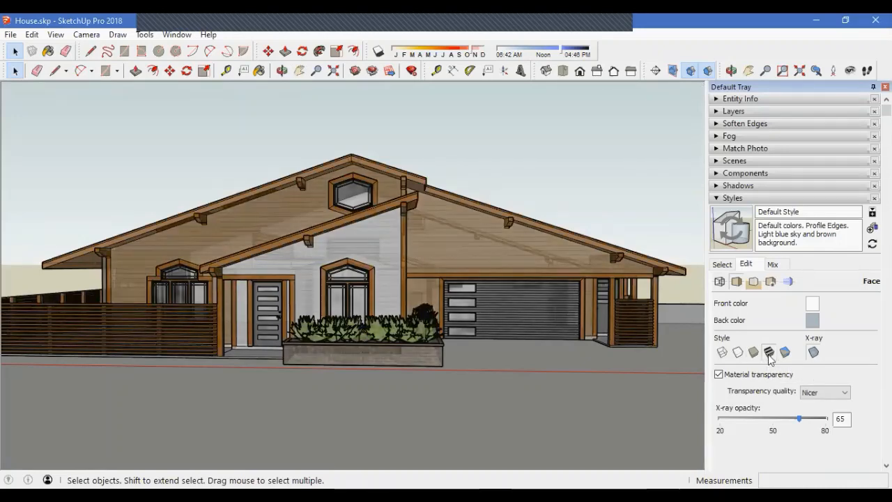
pyautogui.click(738, 352)
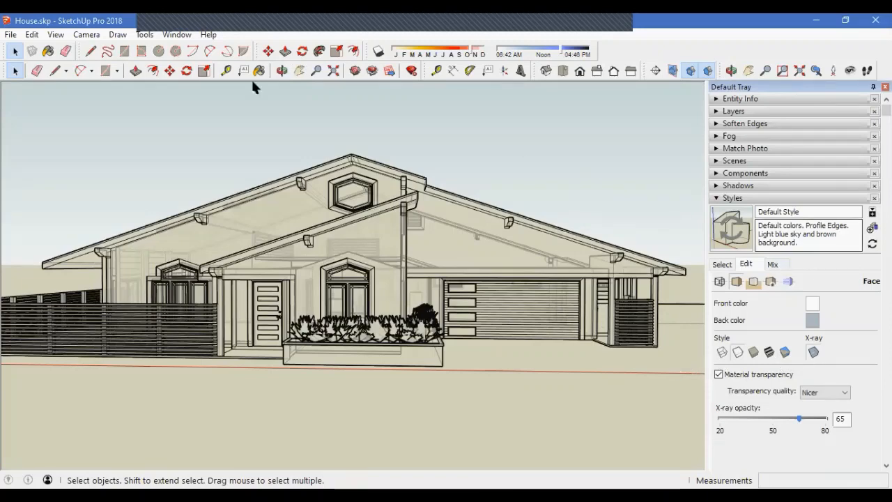
# Step: Turn shadows on, view the house without X-ray in shaded and all same face styles, and turn shadows back off
pyautogui.click(378, 53)
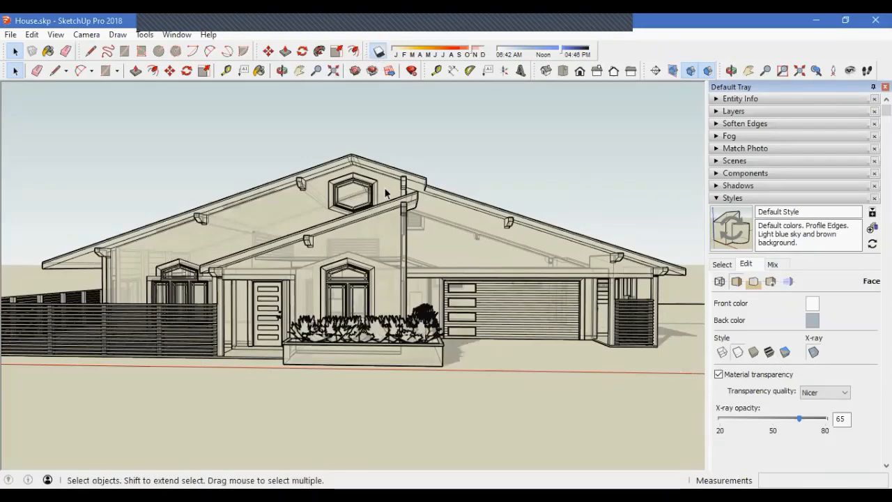
pyautogui.click(814, 352)
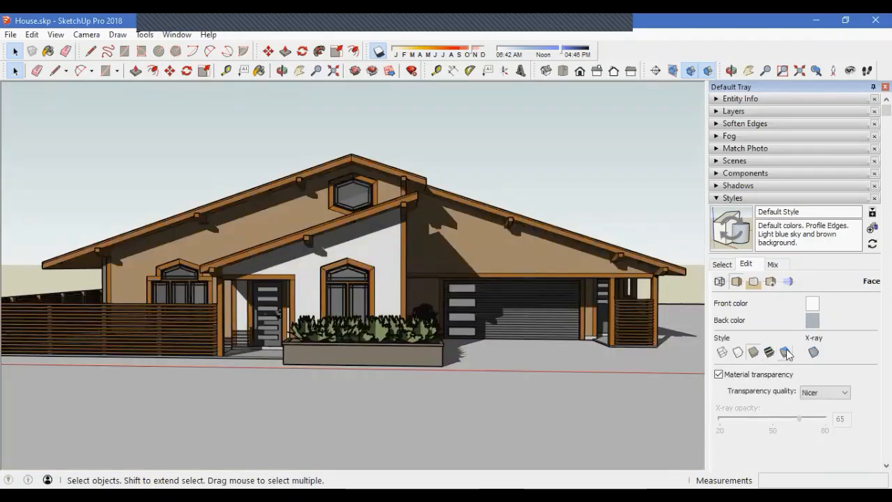
pyautogui.click(785, 352)
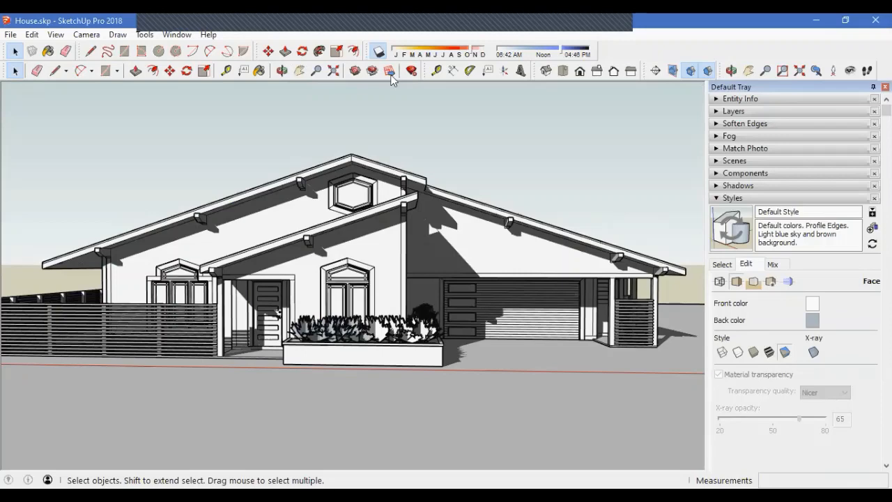
pyautogui.click(378, 52)
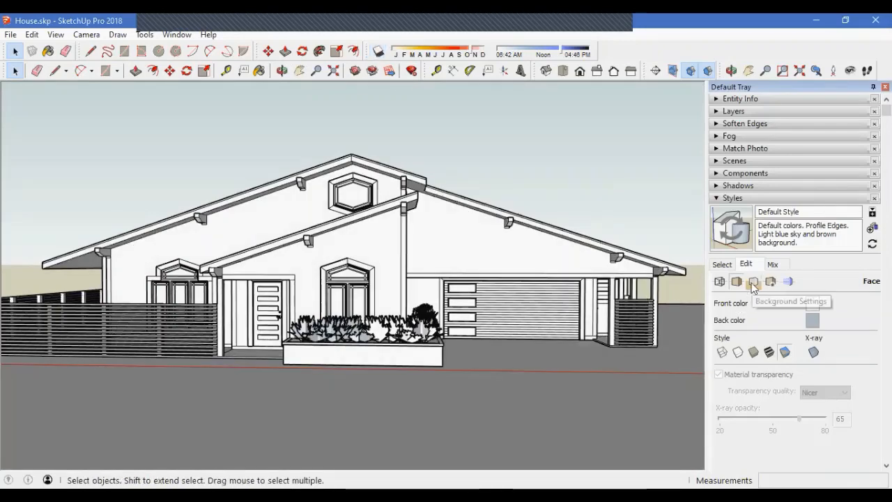
# Step: Open the style's background settings and turn off the sky behind the house
pyautogui.click(752, 283)
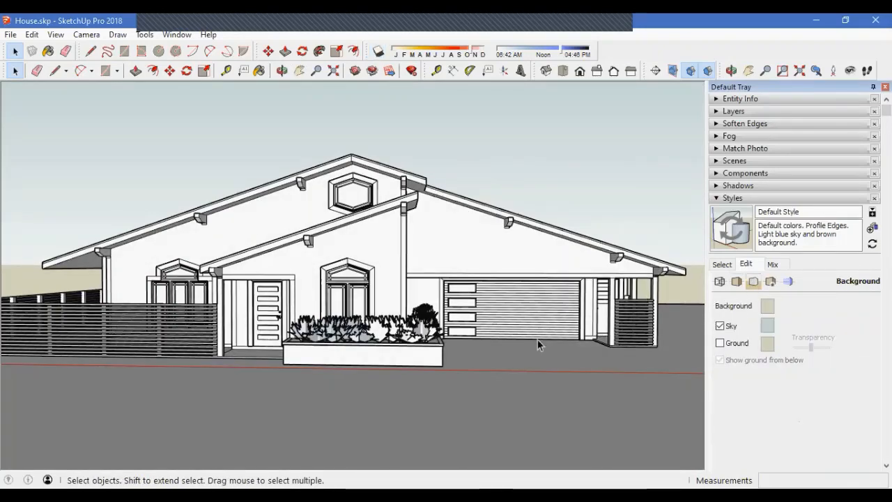
pyautogui.scroll(-2, 473, 317)
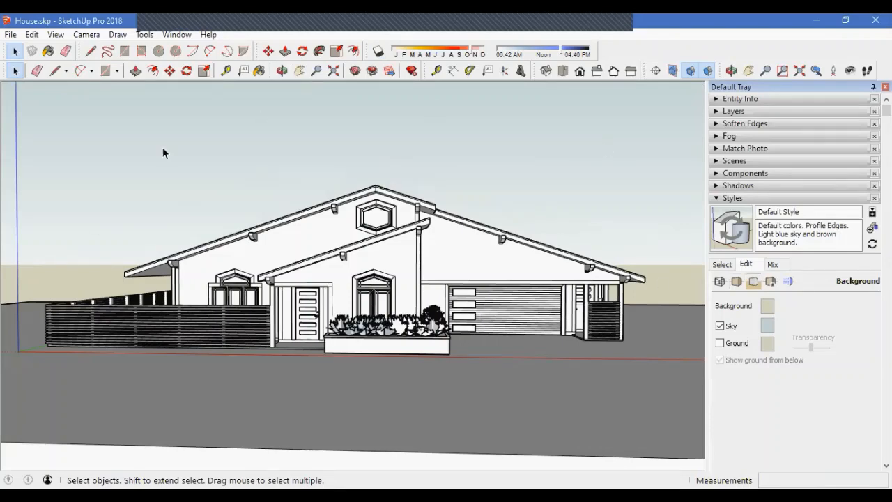
pyautogui.click(721, 359)
pyautogui.click(721, 326)
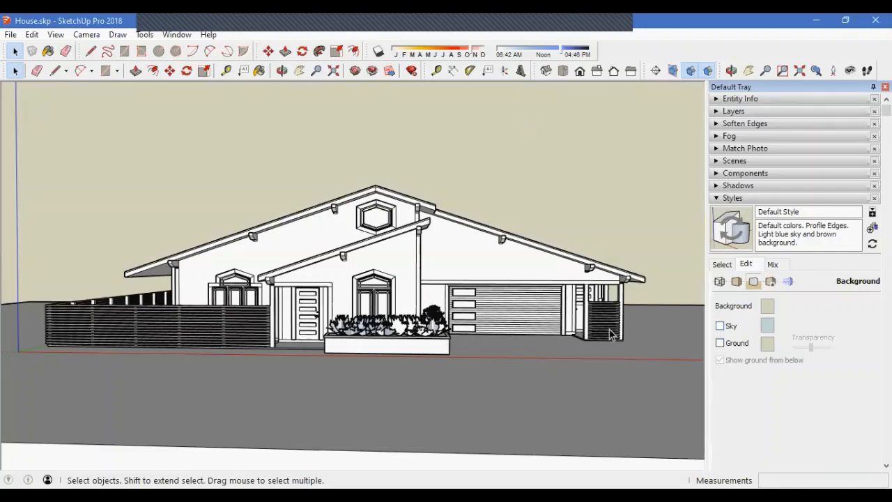
# Step: Set the style's background color to white and turn the sky back on
pyautogui.click(767, 310)
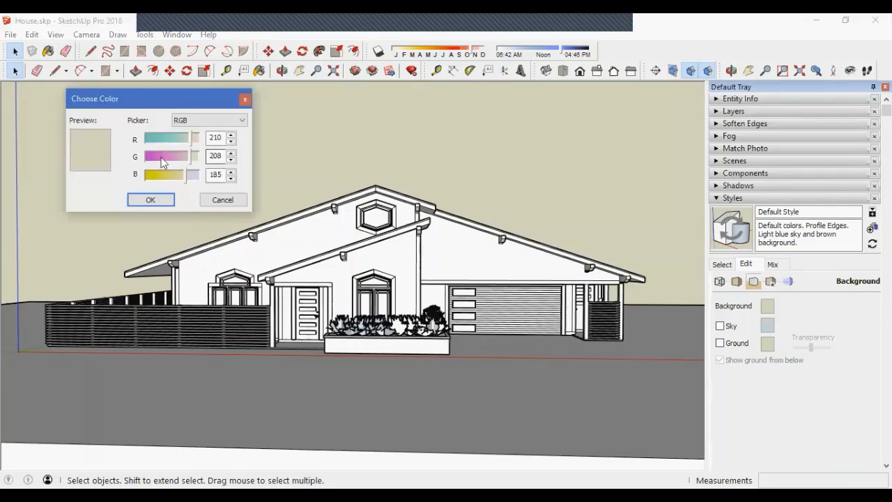
pyautogui.moveTo(186, 176); pyautogui.dragTo(199, 137)
pyautogui.click(150, 200)
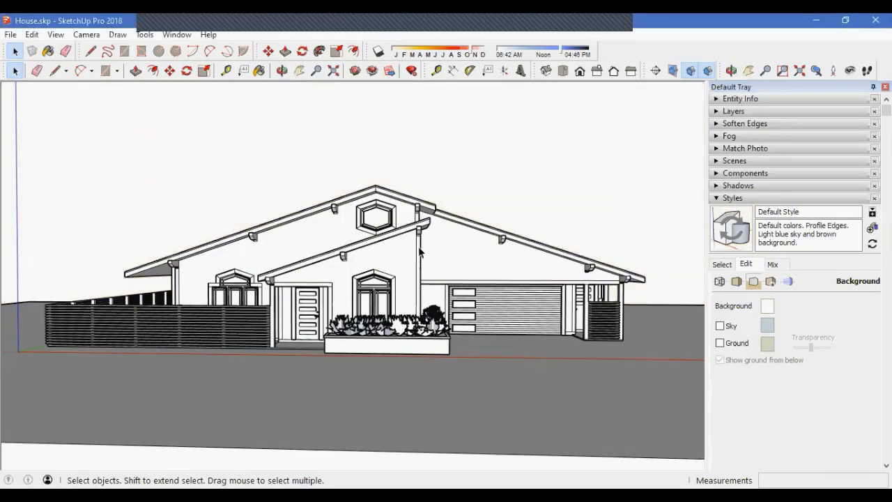
pyautogui.click(720, 326)
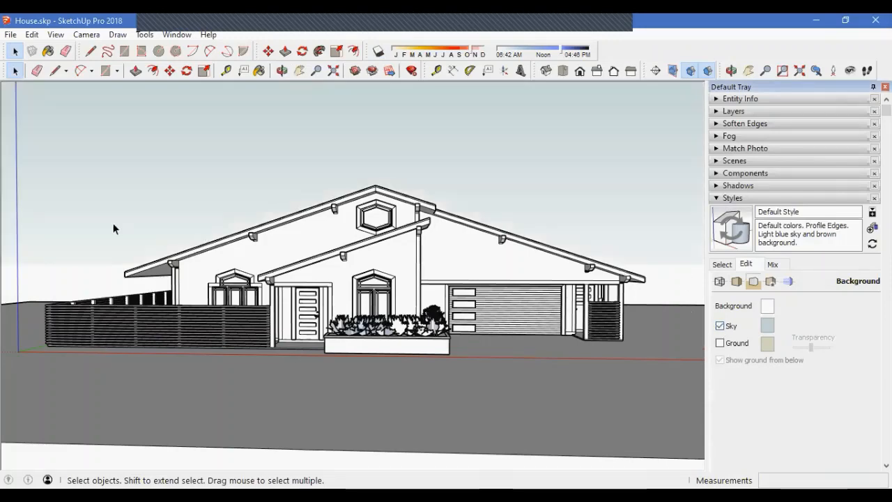
# Step: Change the sky colour of the style's background to a stronger medium blue
pyautogui.click(767, 326)
pyautogui.moveTo(180, 137); pyautogui.dragTo(169, 160)
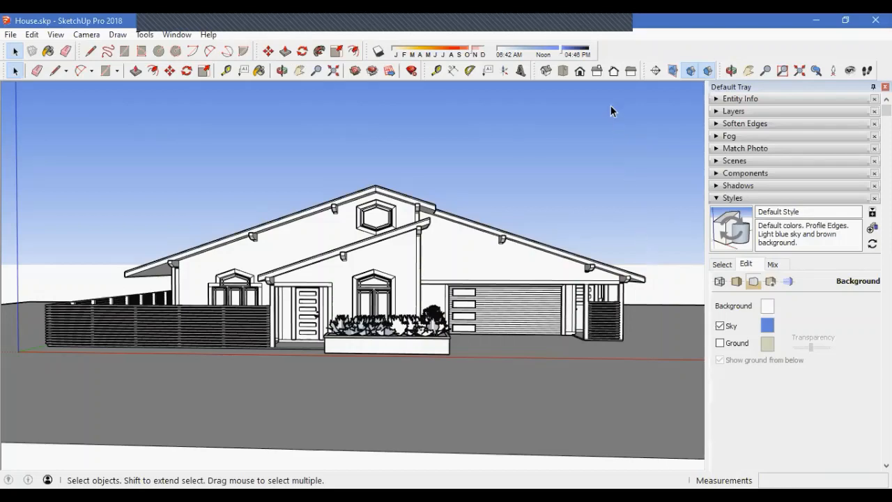
# Step: Enable the ground in the style's background, colour it near-black navy and move its transparency to the lowest end
pyautogui.click(720, 345)
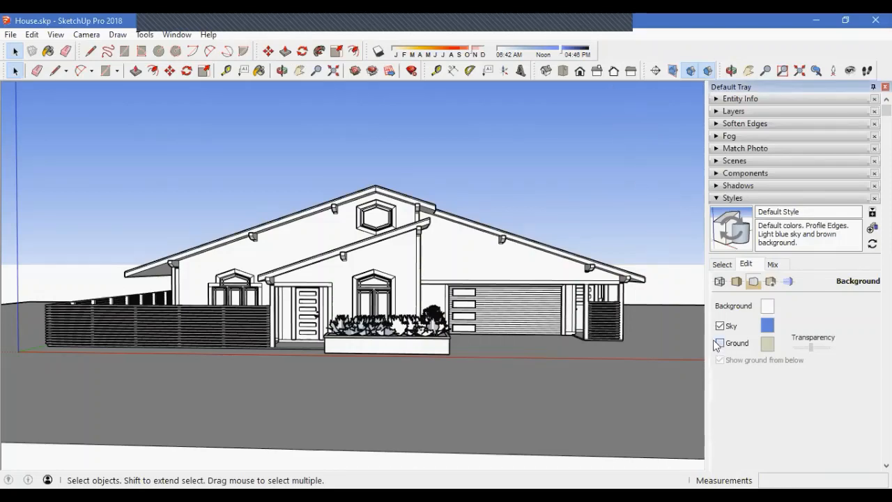
pyautogui.click(768, 344)
pyautogui.click(151, 174)
pyautogui.click(149, 156)
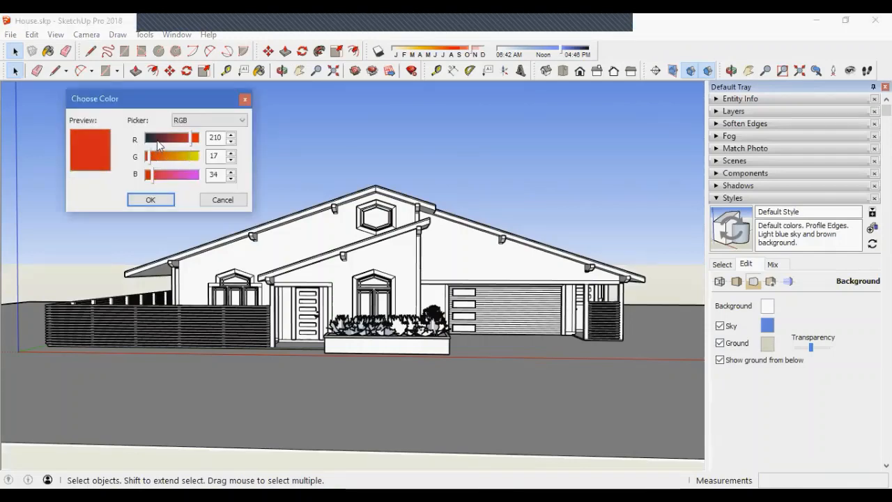
pyautogui.click(149, 138)
pyautogui.click(152, 199)
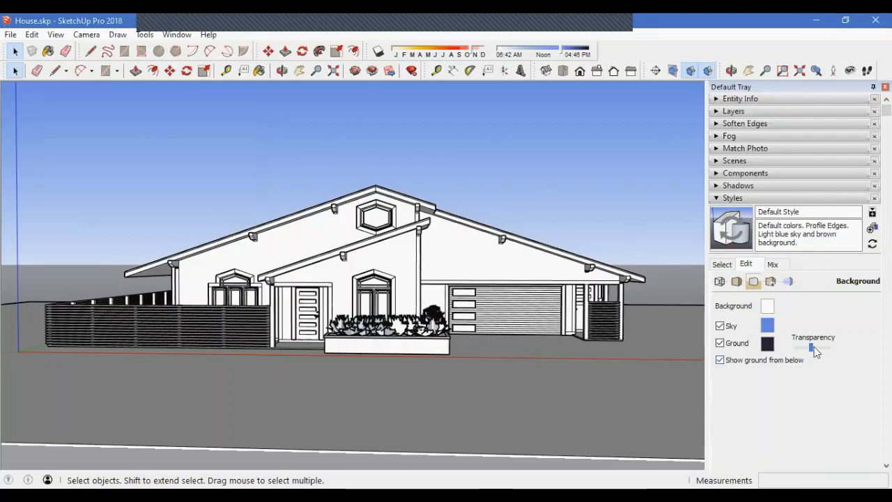
pyautogui.moveTo(814, 346); pyautogui.dragTo(764, 354)
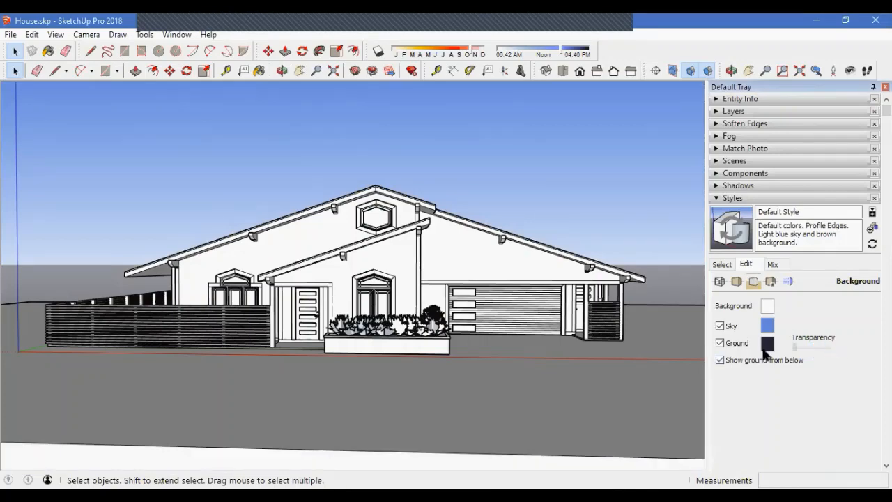
# Step: Examine the sky, horizon and dark ground around the house from far away, from the side and close up
pyautogui.scroll(-2, 429, 266)
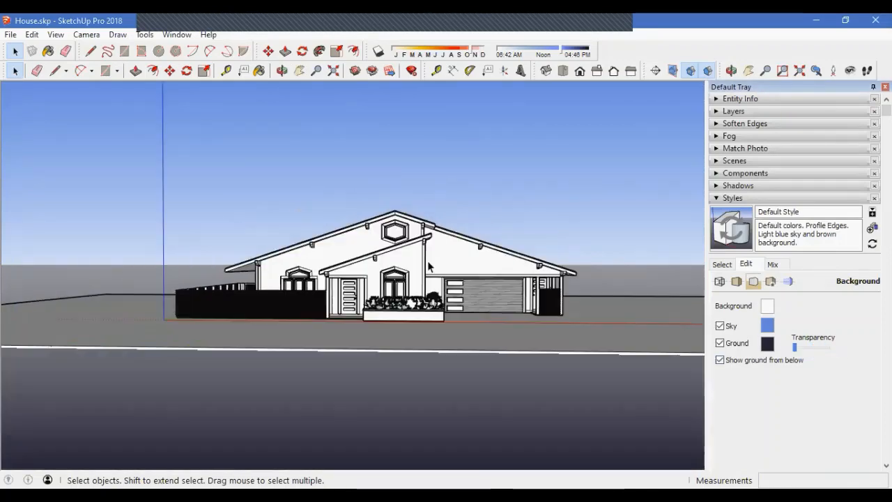
pyautogui.scroll(-1, 428, 267)
pyautogui.moveTo(325, 304); pyautogui.dragTo(405, 308, button='middle')
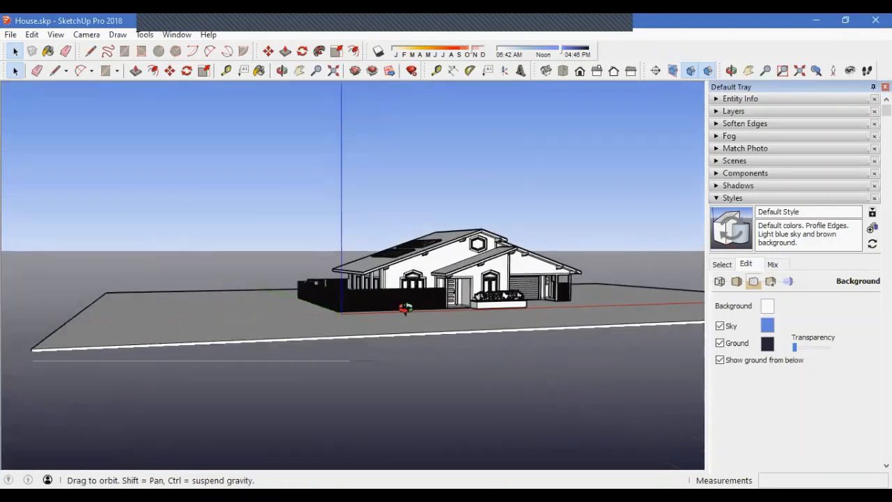
pyautogui.scroll(-2, 398, 309)
pyautogui.scroll(-4, 255, 270)
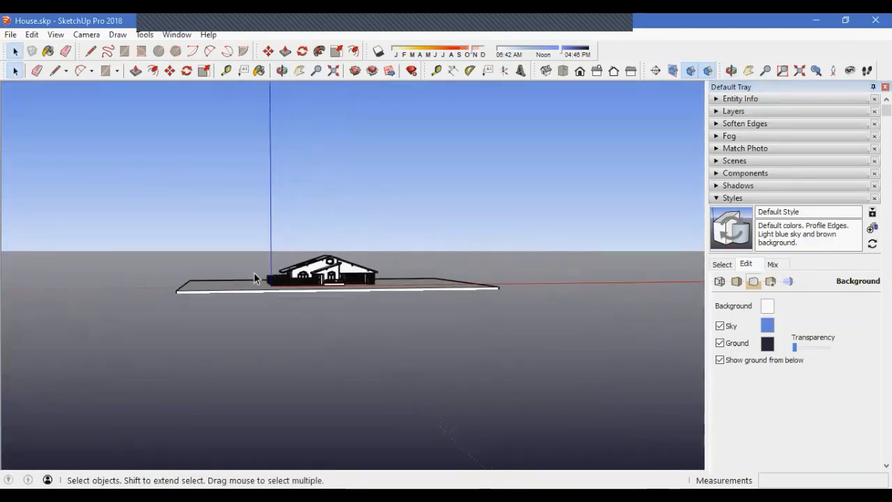
pyautogui.moveTo(254, 273); pyautogui.dragTo(382, 320, button='middle')
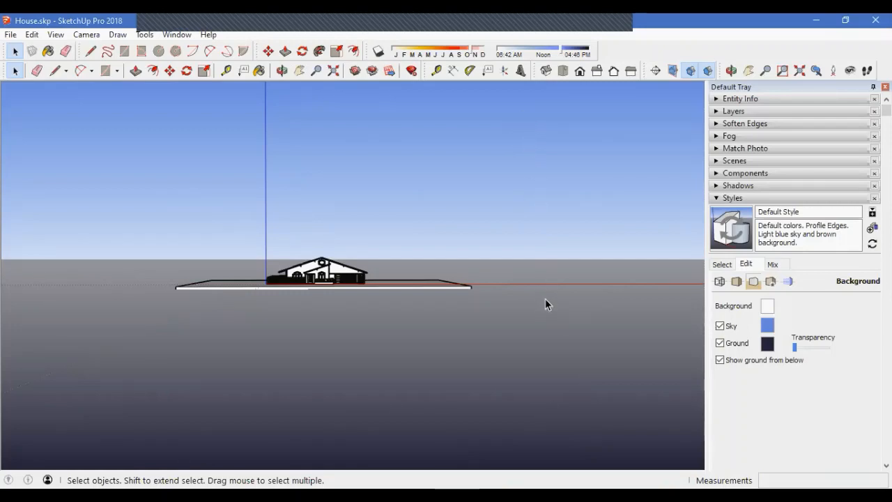
pyautogui.hotkey('shift', 'z')
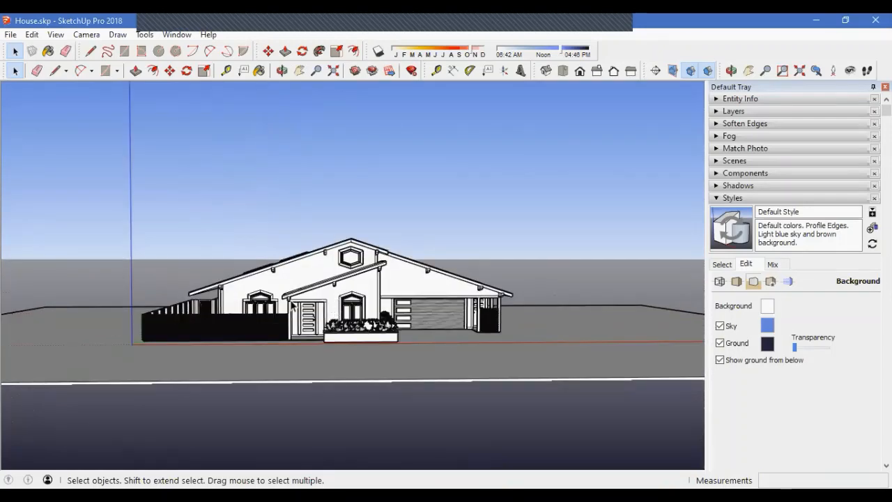
pyautogui.scroll(2, 350, 332)
pyautogui.scroll(-1, 315, 343)
pyautogui.moveTo(315, 342); pyautogui.dragTo(333, 334, button='middle')
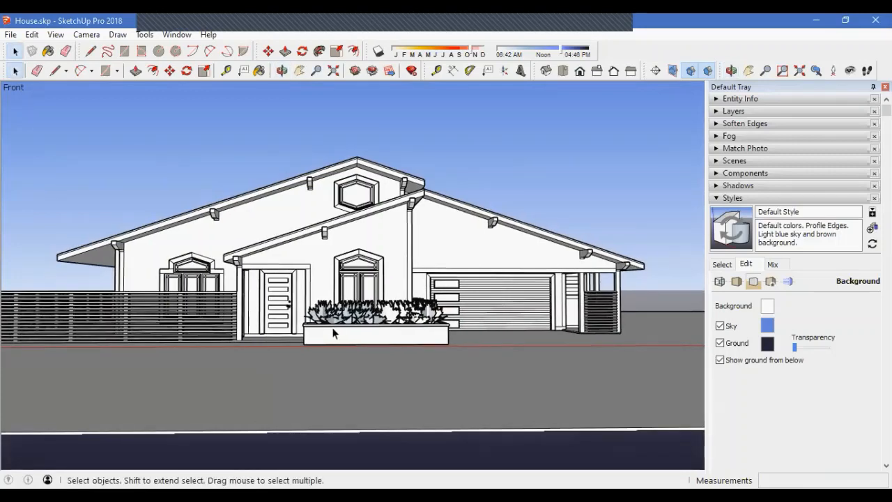
# Step: Turn off showing the ground from below and set the ground transparency to about the middle, keeping the ground colour
pyautogui.click(720, 360)
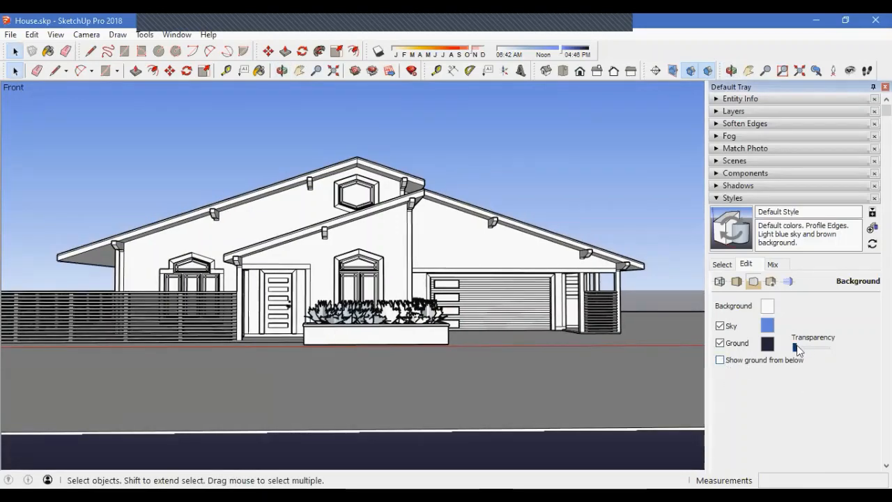
pyautogui.moveTo(795, 346); pyautogui.dragTo(811, 346)
pyautogui.click(768, 344)
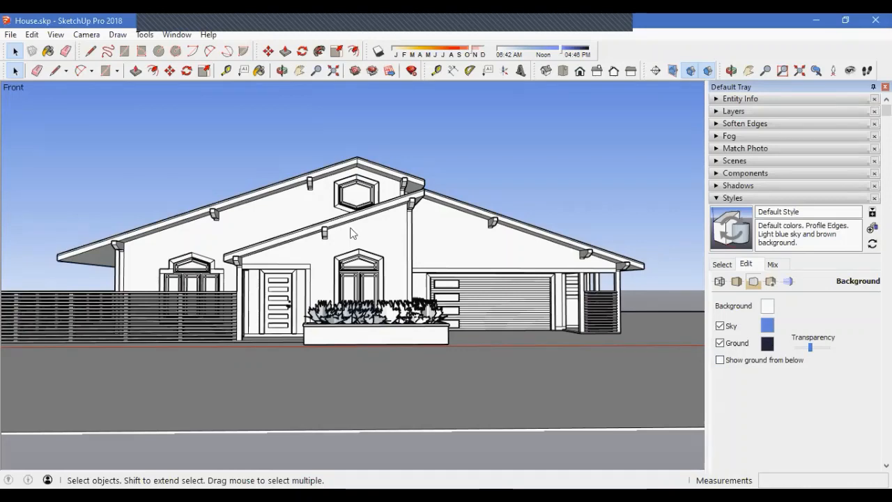
pyautogui.click(221, 200)
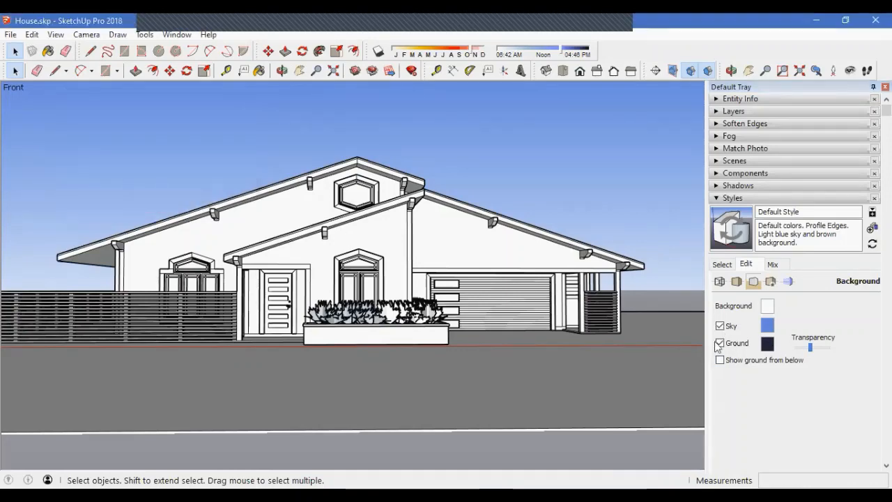
# Step: Switch the ground and sky off and back on to compare the background with and without them
pyautogui.click(720, 343)
pyautogui.click(720, 326)
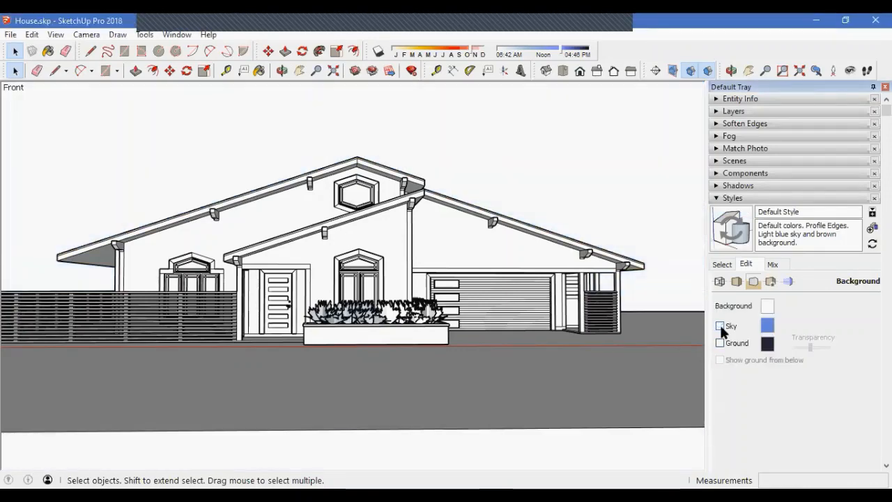
pyautogui.click(720, 326)
pyautogui.click(720, 343)
pyautogui.click(720, 345)
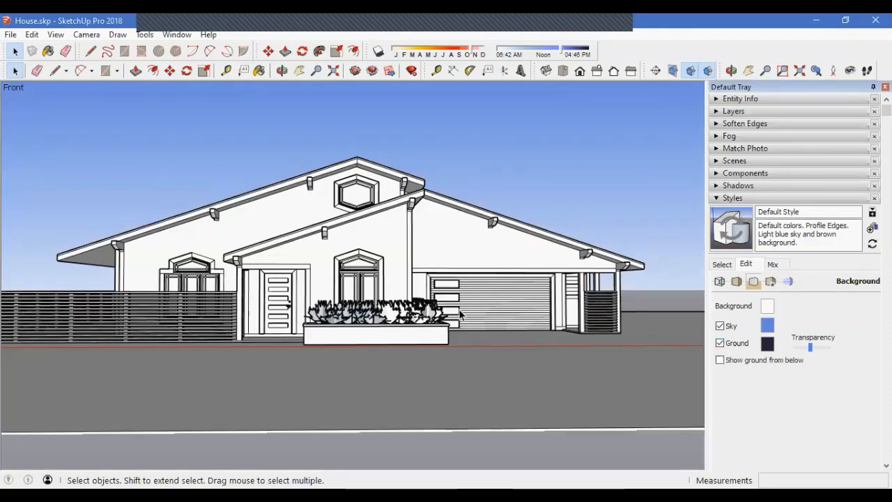
pyautogui.scroll(1, 267, 174)
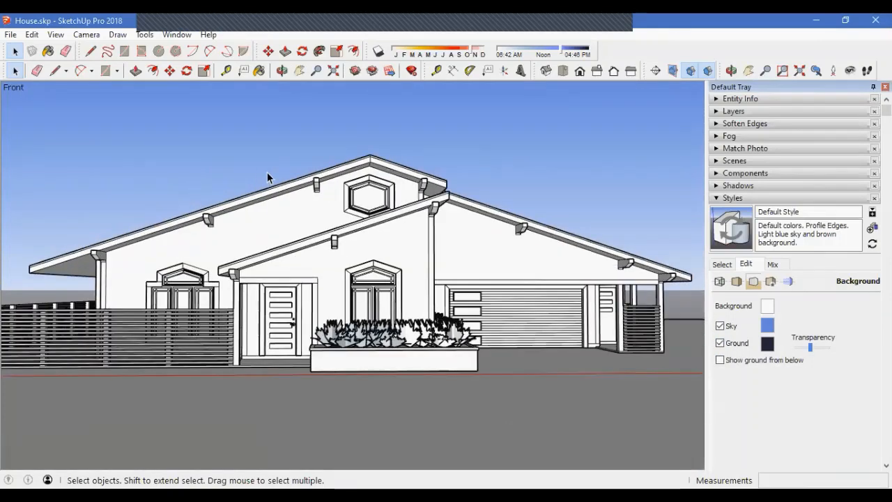
# Step: Add a watermark to the style using background-1988348_1280.png from the Pictures folder
pyautogui.click(770, 282)
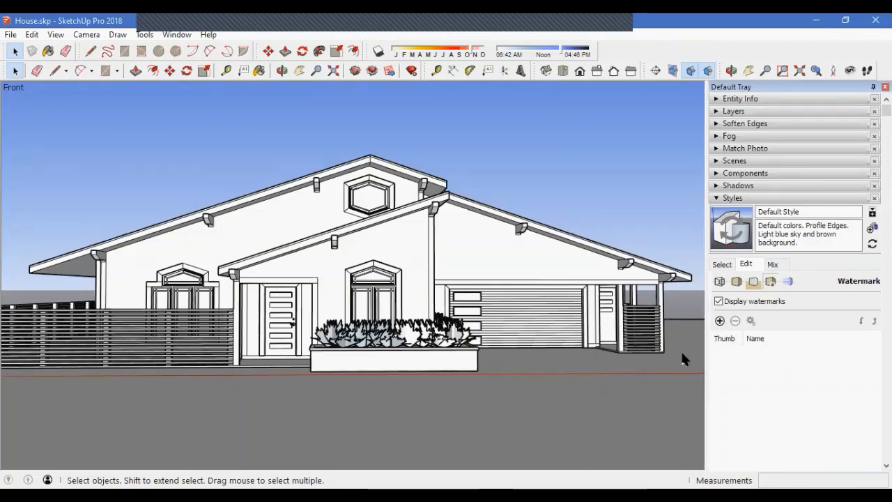
pyautogui.click(719, 321)
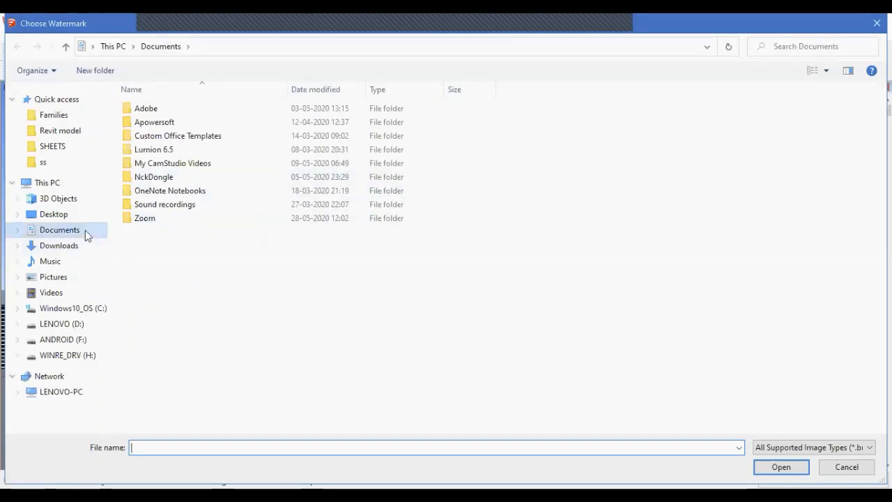
pyautogui.click(72, 281)
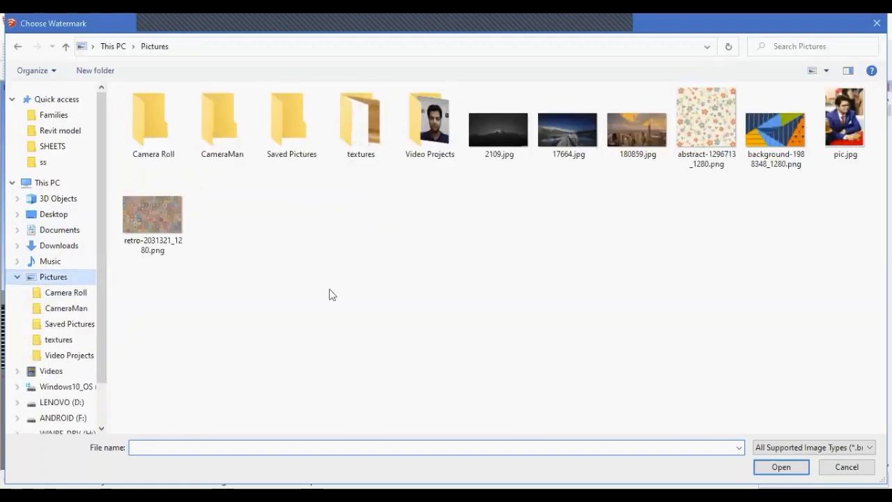
pyautogui.click(780, 150)
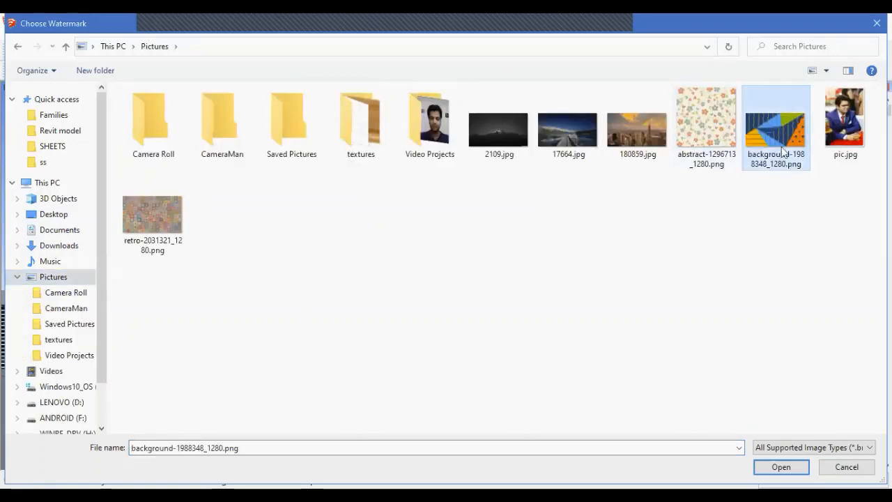
pyautogui.click(781, 465)
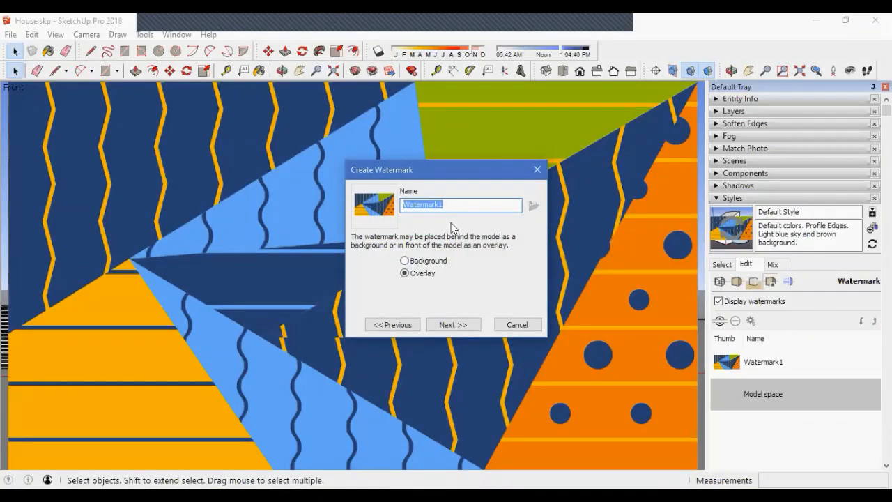
# Step: Place the watermark image behind the model as a background instead of an overlay
pyautogui.click(404, 273)
pyautogui.click(405, 262)
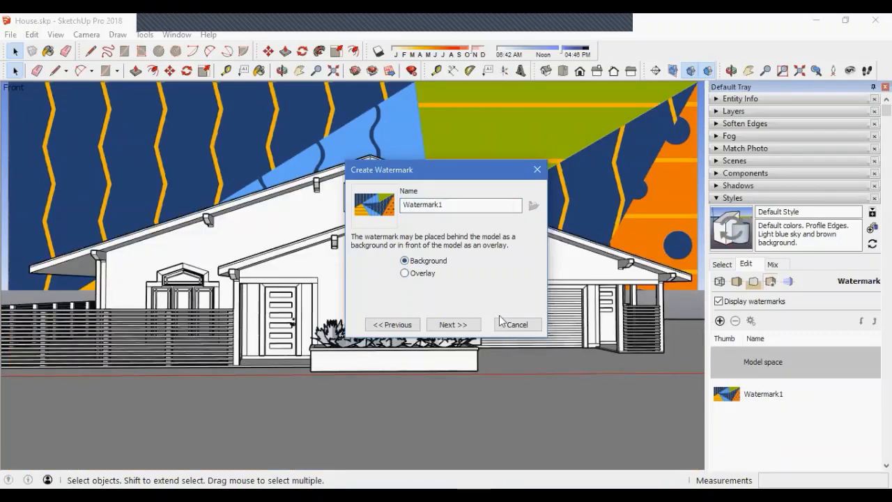
pyautogui.click(456, 324)
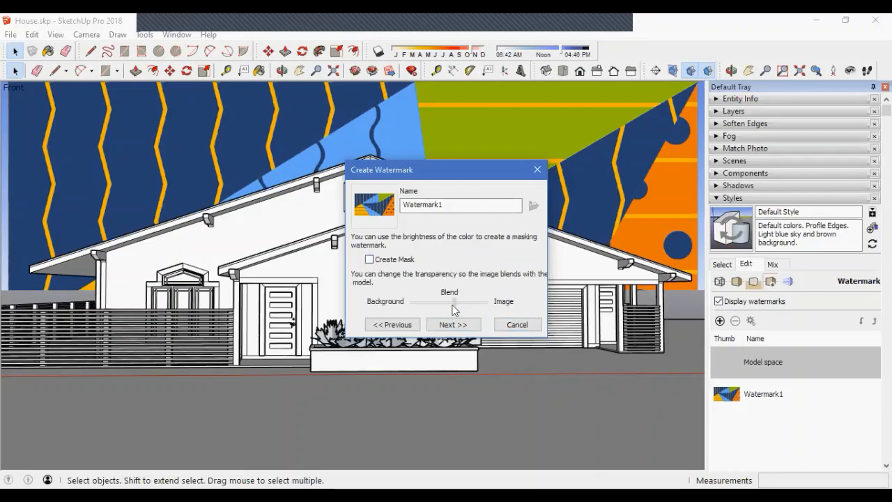
# Step: Blend the watermark fully towards the image without a mask, and finish it stretched to fit the screen with locked aspect ratio
pyautogui.moveTo(452, 305); pyautogui.dragTo(444, 305)
pyautogui.moveTo(476, 301); pyautogui.dragTo(499, 306)
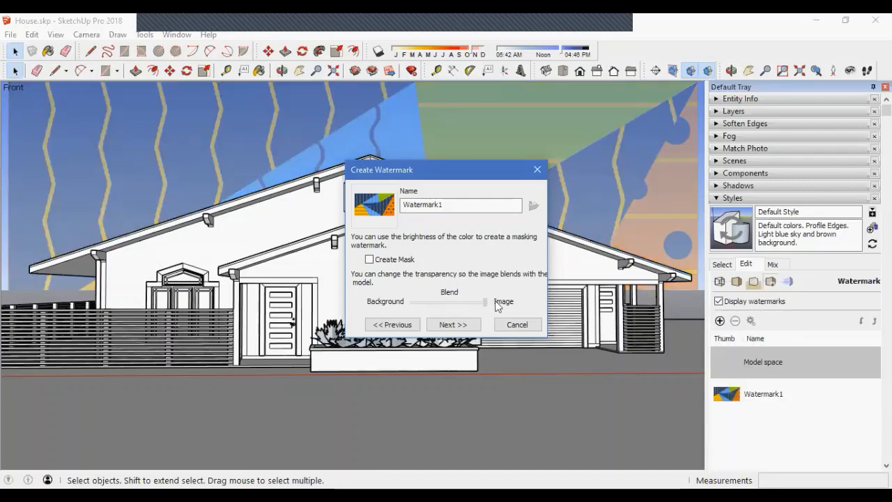
pyautogui.click(370, 260)
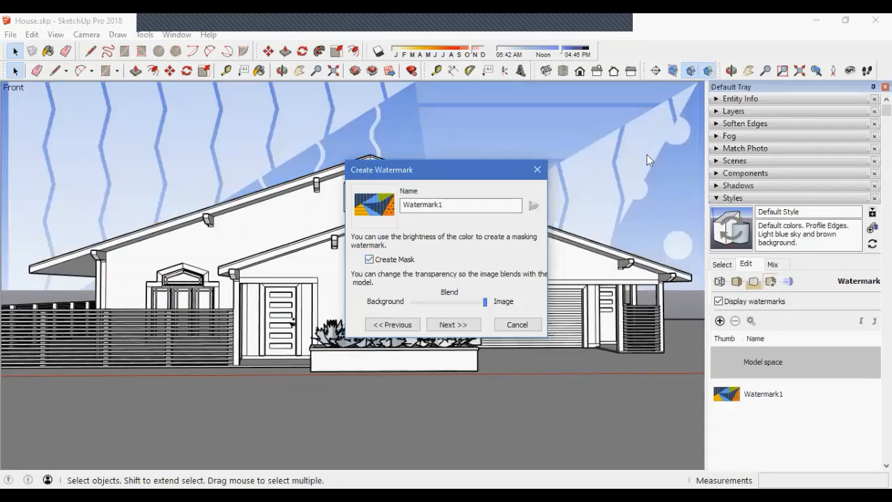
pyautogui.click(369, 259)
pyautogui.click(450, 325)
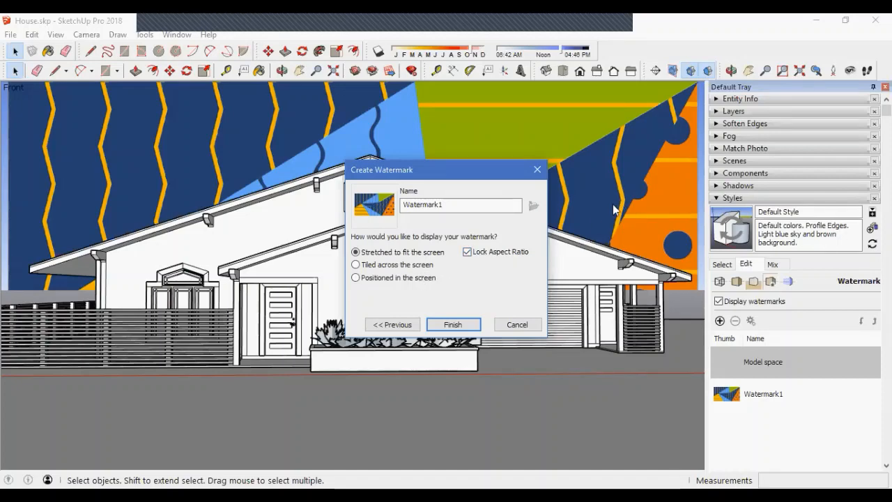
pyautogui.click(453, 325)
# Step: Check the watermark behind the house from different distances, and remove it from the style
pyautogui.moveTo(462, 327); pyautogui.dragTo(474, 298, button='middle')
pyautogui.scroll(-2, 435, 372)
pyautogui.scroll(-2, 433, 372)
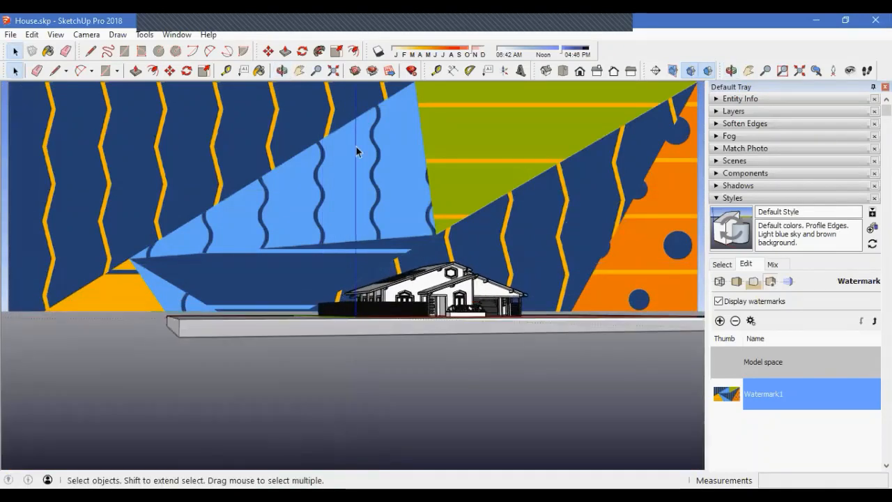
pyautogui.scroll(4, 446, 296)
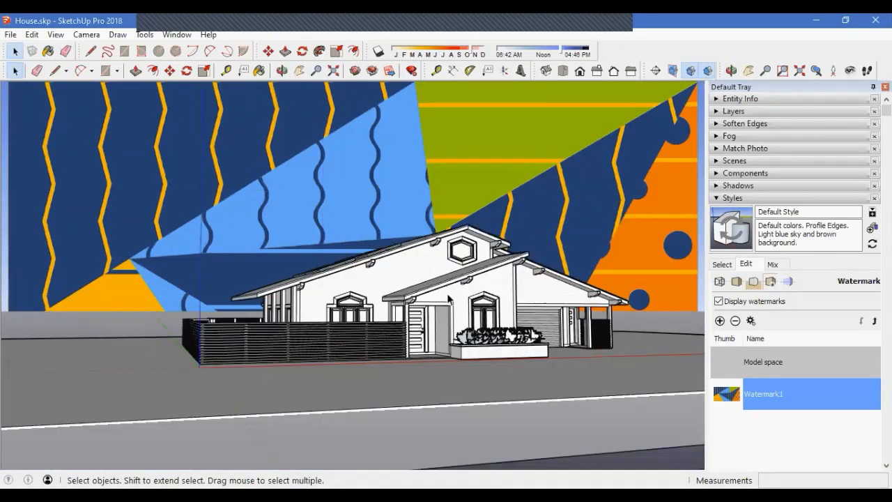
pyautogui.scroll(3, 449, 298)
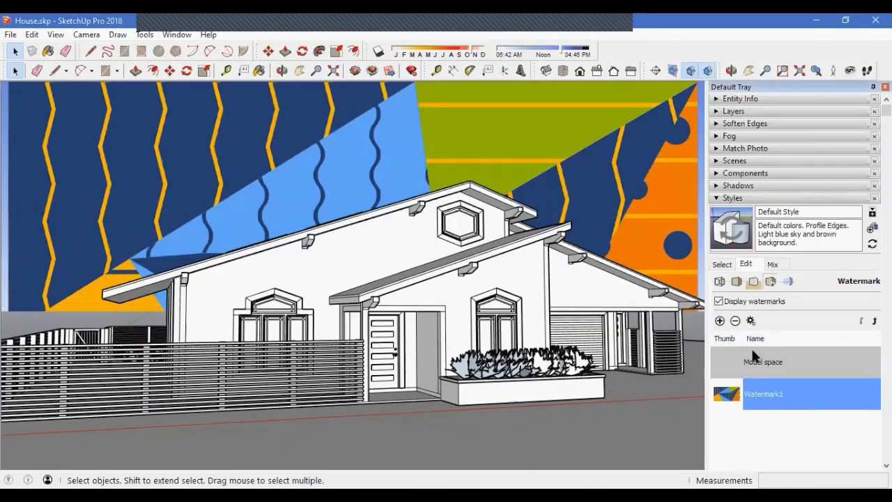
pyautogui.click(735, 322)
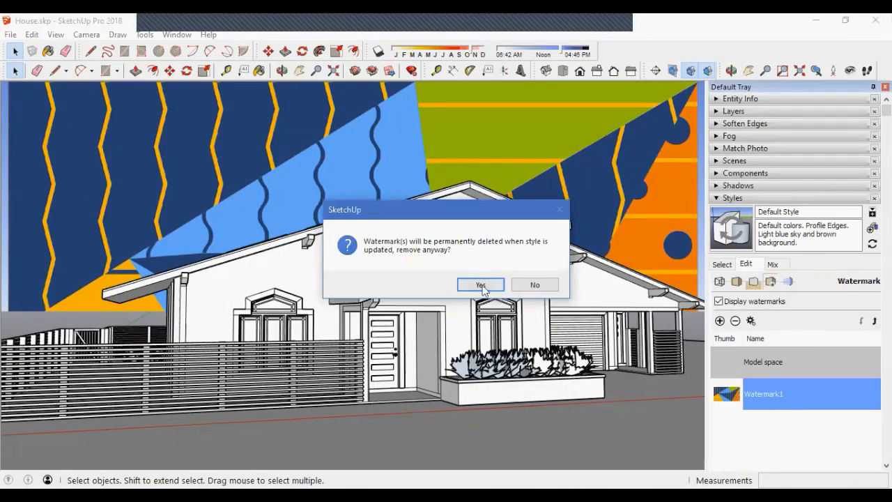
pyautogui.click(479, 285)
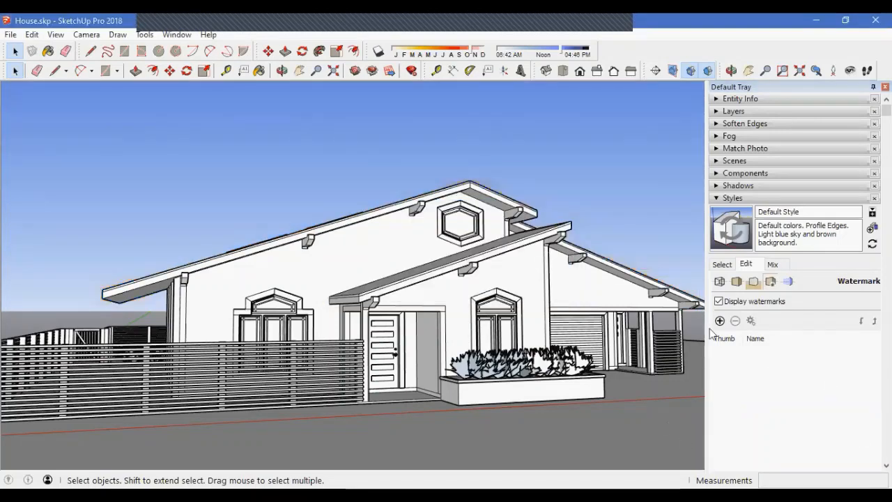
# Step: Review the style's modeling settings, including selection colours, section options and Match Photo opacity
pyautogui.click(790, 282)
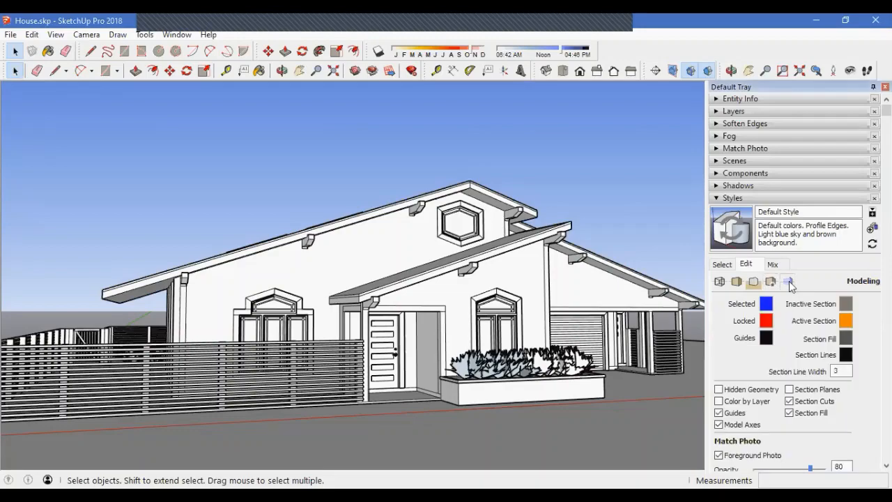
pyautogui.scroll(-2, 868, 429)
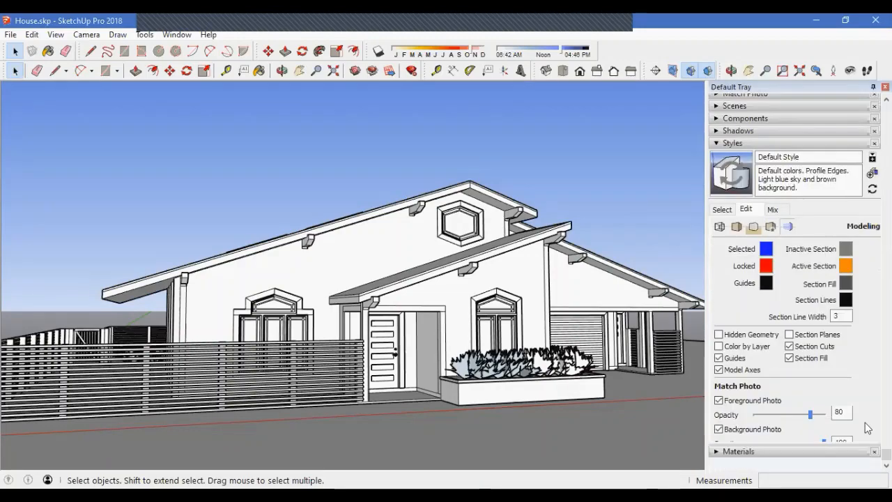
pyautogui.moveTo(566, 403); pyautogui.dragTo(245, 337, button='middle')
pyautogui.scroll(1, 340, 337)
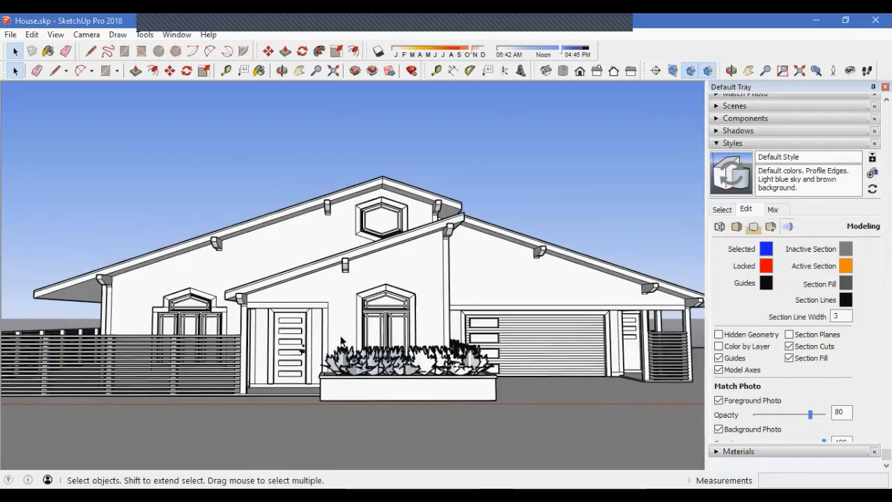
# Step: Select the entire house model and change the Selected colour to light blue, and from that to orange-red with RGB 204, 68, 54
pyautogui.scroll(-1, 255, 354)
pyautogui.scroll(1, 382, 347)
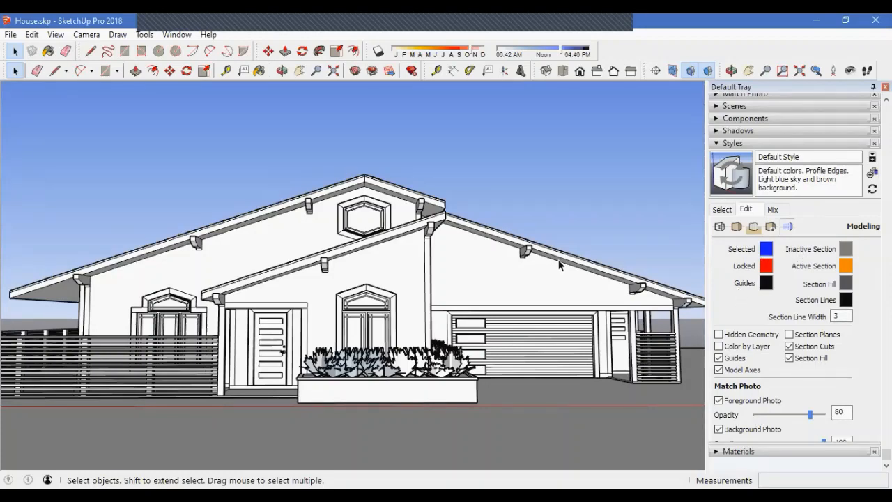
pyautogui.hotkey('ctrl', 'a')
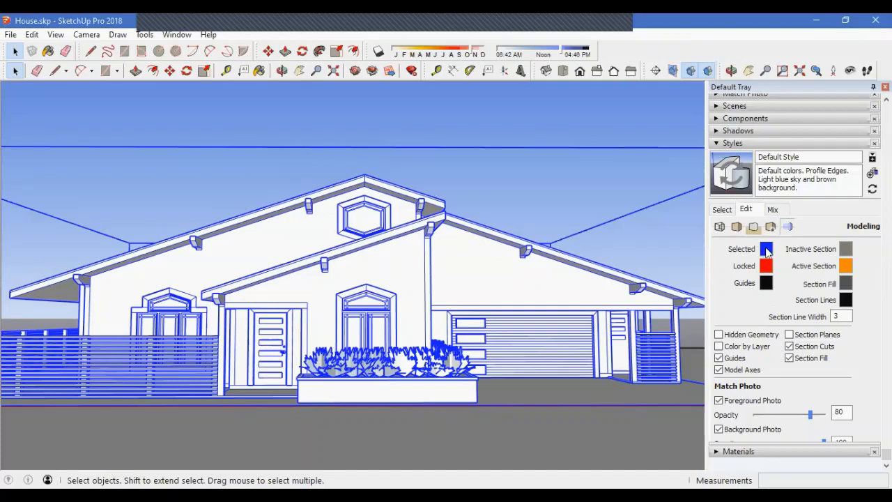
pyautogui.moveTo(170, 156); pyautogui.dragTo(185, 143)
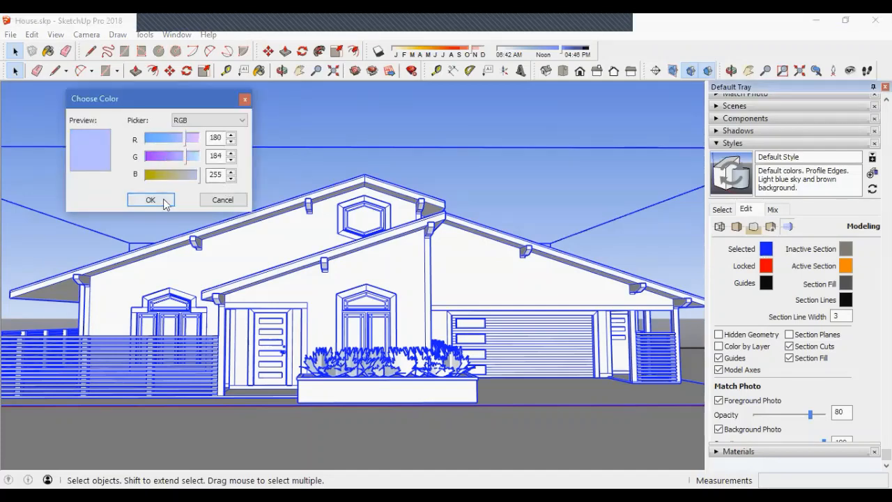
pyautogui.click(155, 200)
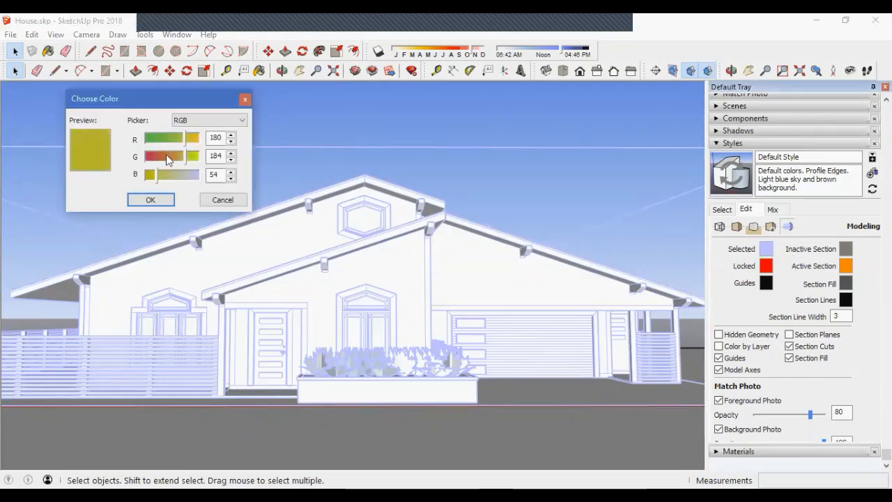
pyautogui.moveTo(166, 154); pyautogui.dragTo(161, 159)
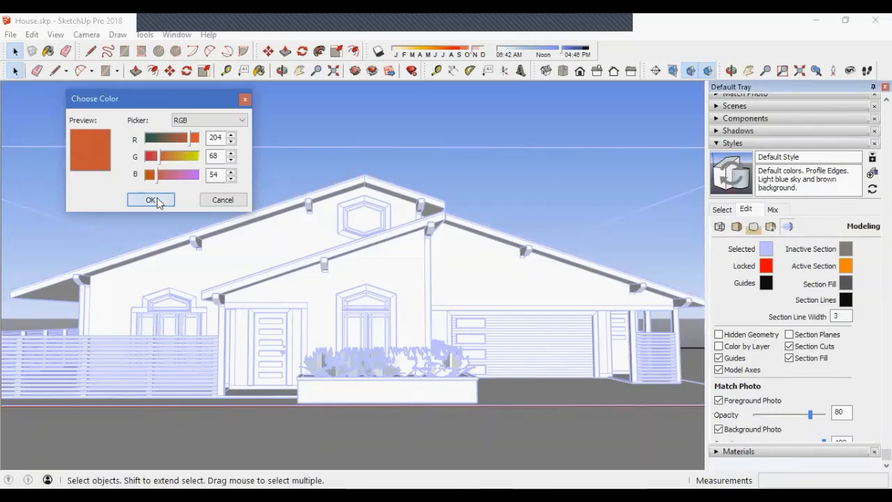
pyautogui.click(151, 199)
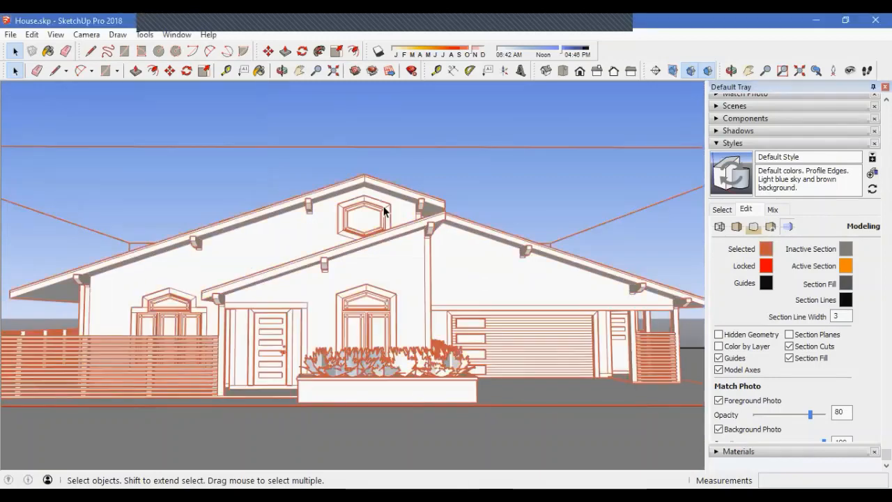
# Step: Set the Selected colour back to pure blue with red 0, green 0 and blue 255, and deselect the model
pyautogui.click(501, 125)
pyautogui.click(509, 257)
pyautogui.click(766, 253)
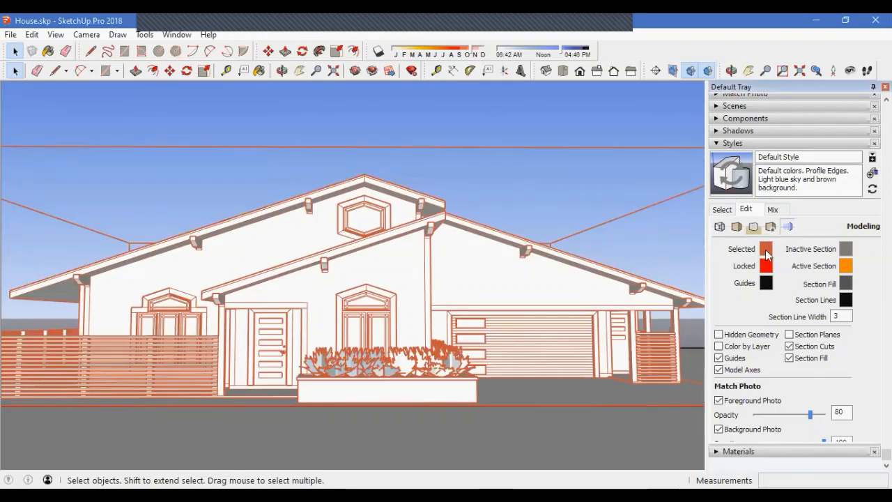
pyautogui.moveTo(174, 157); pyautogui.dragTo(269, 194)
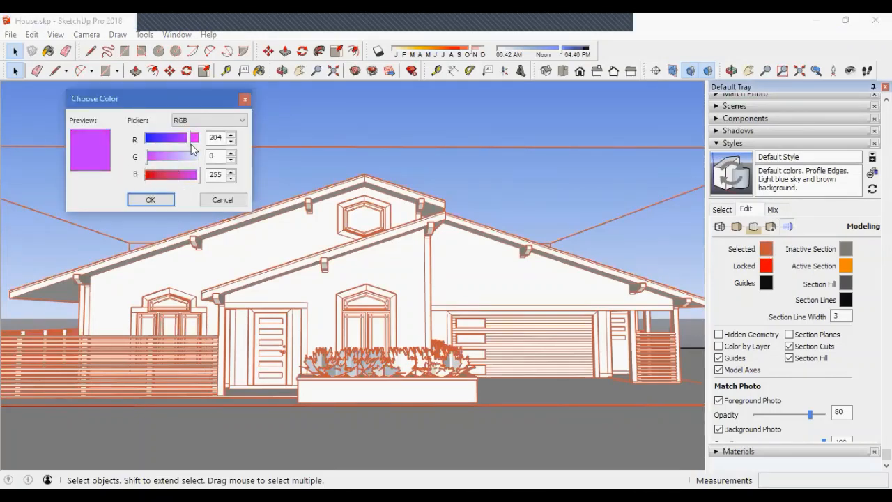
pyautogui.moveTo(193, 148); pyautogui.dragTo(145, 138)
pyautogui.click(151, 199)
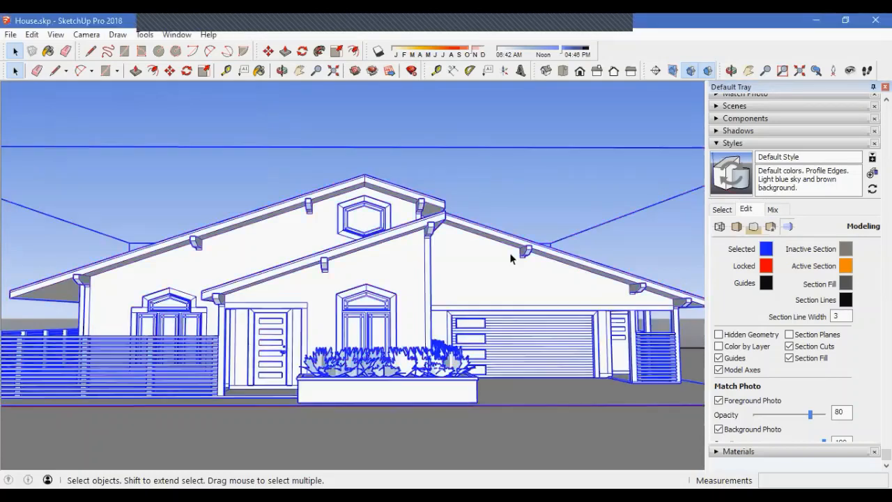
pyautogui.click(542, 135)
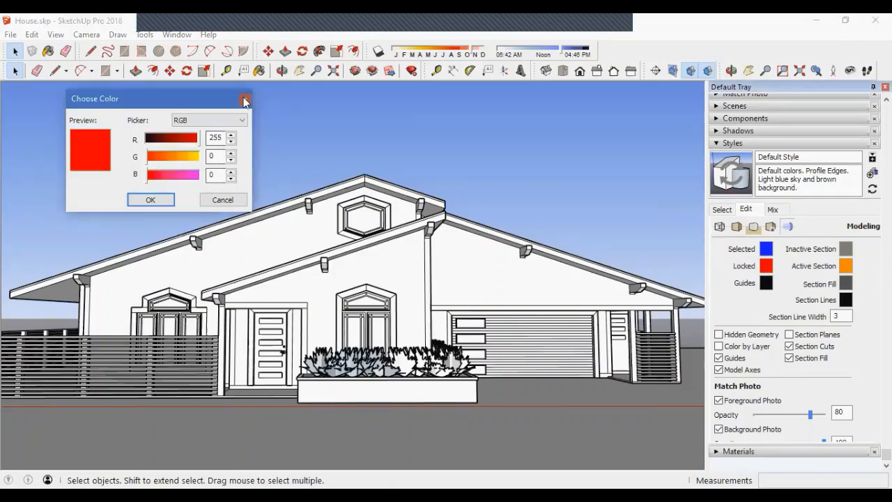
# Step: Leave the Locked colour unchanged, lock the house model, and reselect it to check the locked highlight
pyautogui.click(245, 102)
pyautogui.rightClick(406, 234)
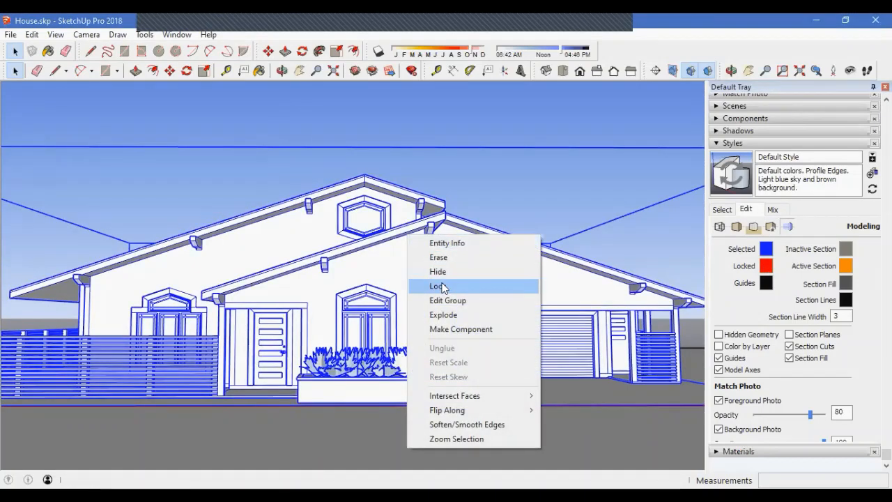
pyautogui.click(440, 286)
pyautogui.click(462, 129)
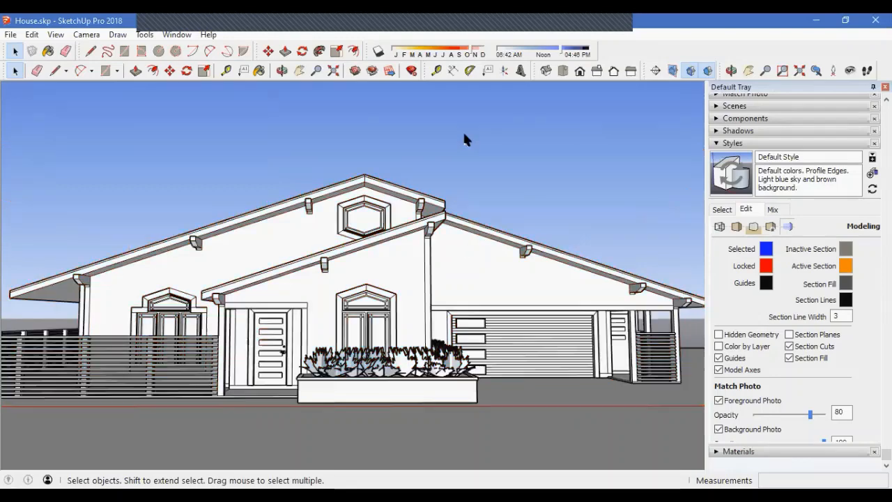
pyautogui.click(440, 223)
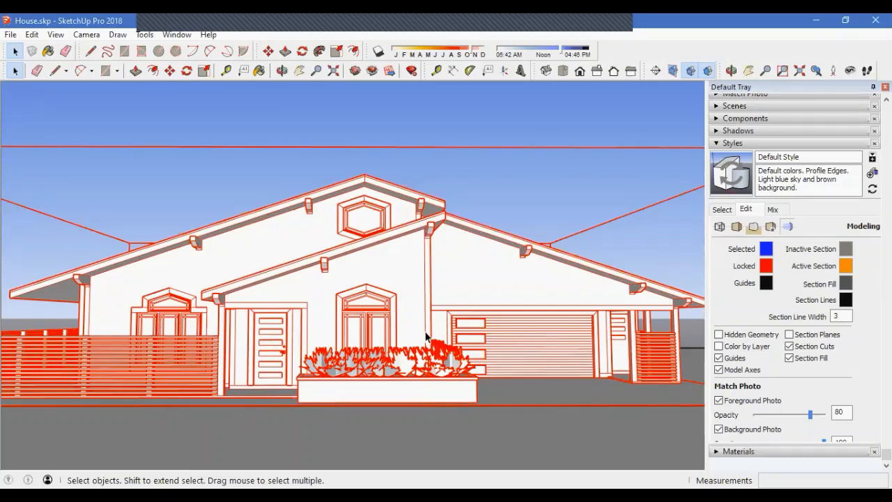
# Step: Unlock the house model and deselect it
pyautogui.rightClick(563, 266)
pyautogui.click(589, 311)
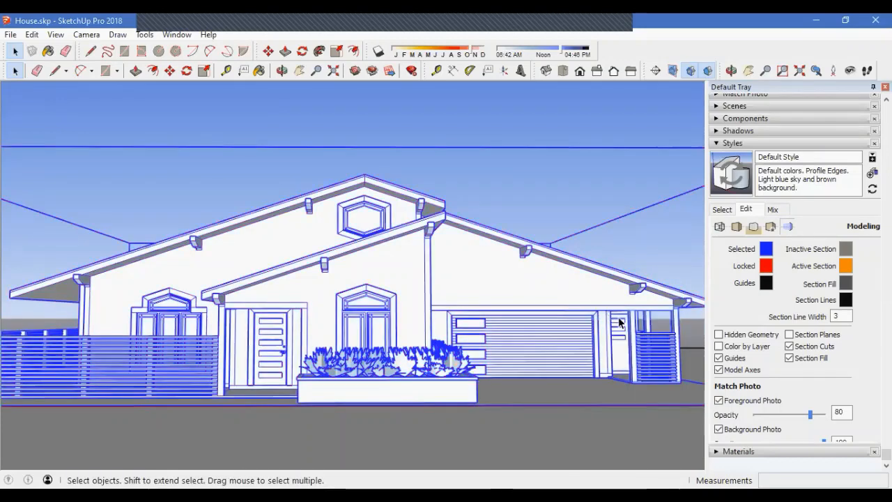
pyautogui.click(579, 193)
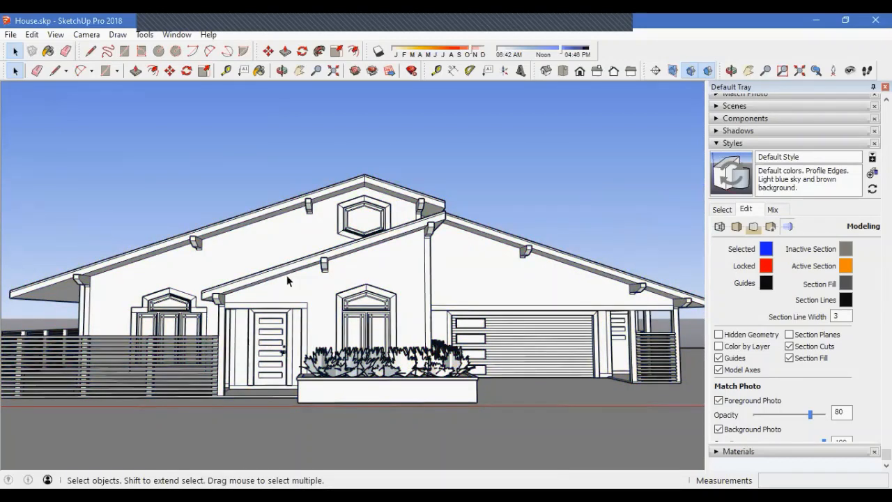
# Step: Place a guide line about 3' 3 5/16" above the edge over the garage door and change the Guides colour to blue
pyautogui.click(227, 71)
pyautogui.click(479, 304)
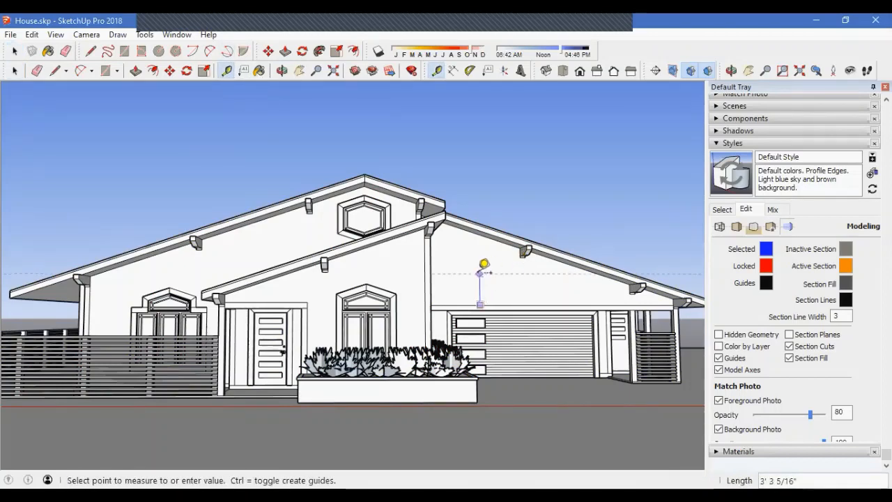
pyautogui.click(484, 265)
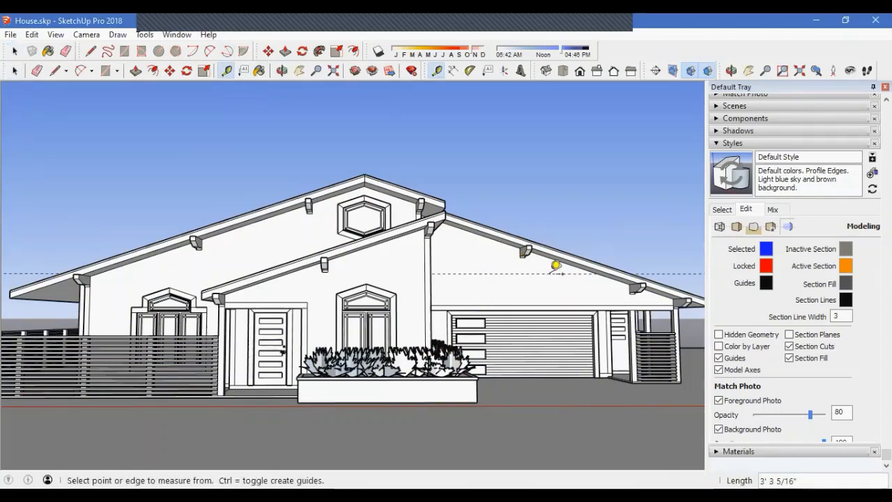
pyautogui.click(765, 287)
pyautogui.click(194, 174)
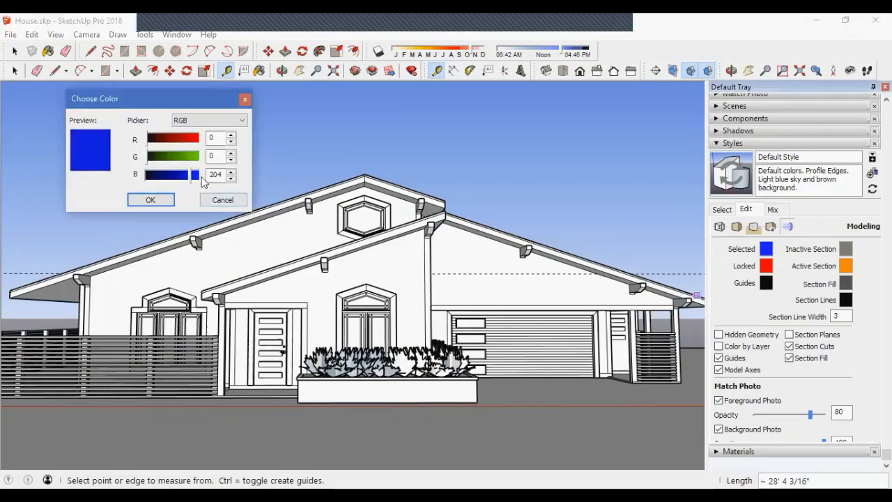
pyautogui.click(166, 202)
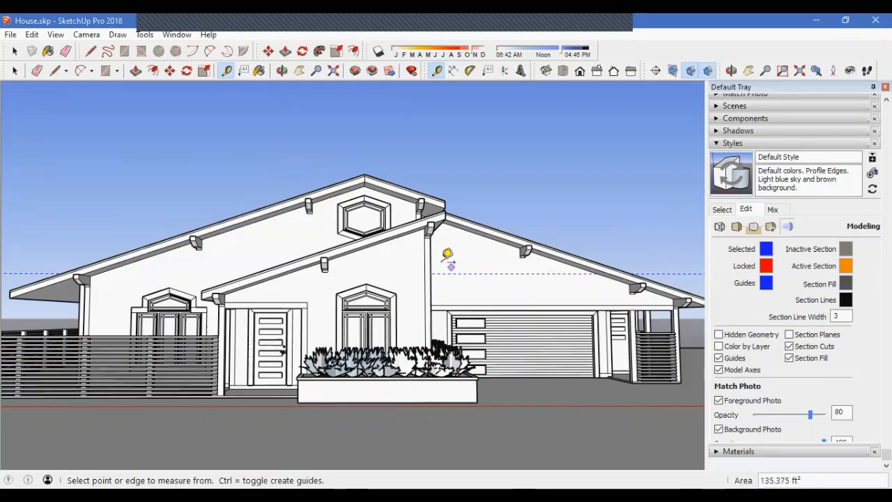
# Step: Erase the guide line above the garage door and set the Guides colour back to black
pyautogui.click(37, 71)
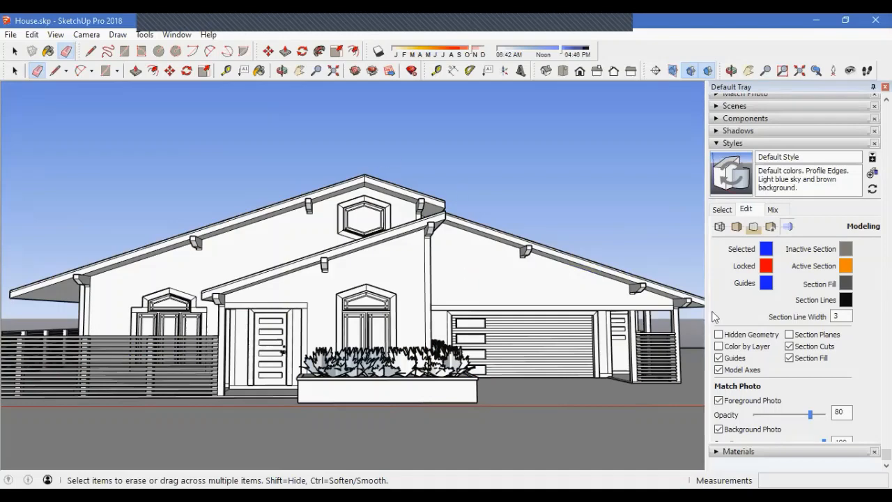
pyautogui.click(768, 283)
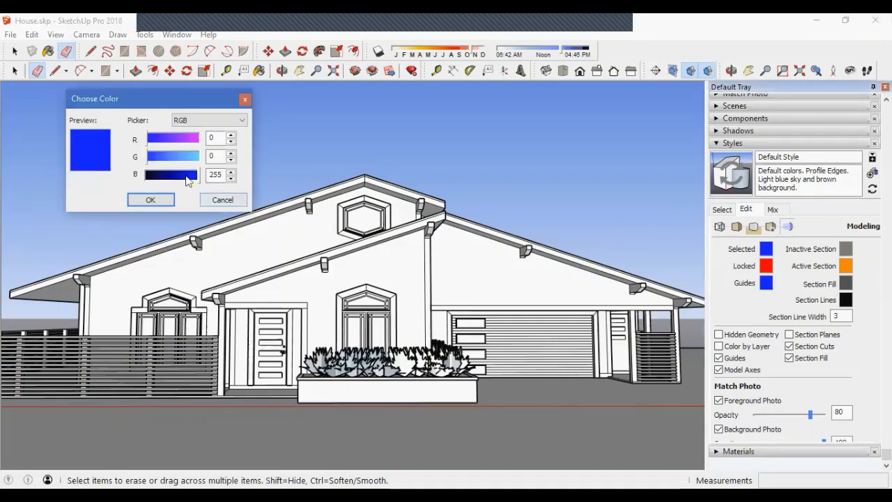
pyautogui.moveTo(187, 177); pyautogui.dragTo(145, 177)
pyautogui.click(147, 202)
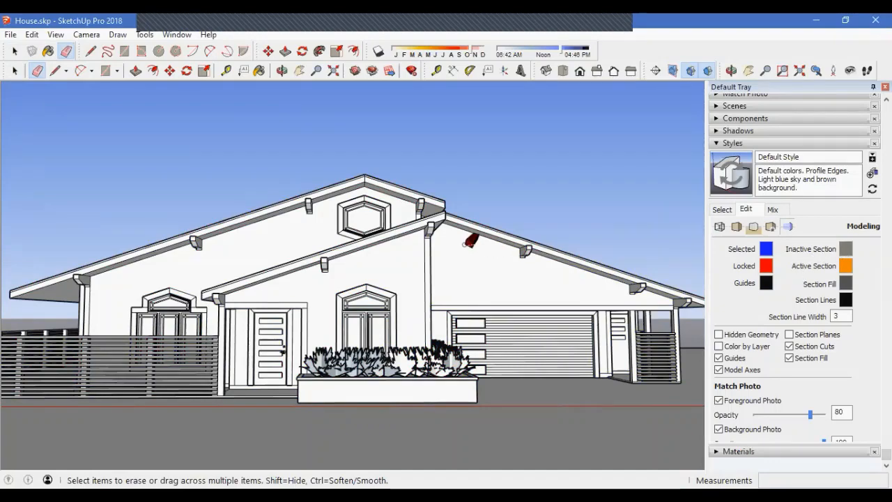
# Step: Place a section plane named Section 1 with symbol 1 across the red axis at the fenced side of the house
pyautogui.scroll(-3, 470, 240)
pyautogui.moveTo(408, 273); pyautogui.dragTo(540, 301, button='middle')
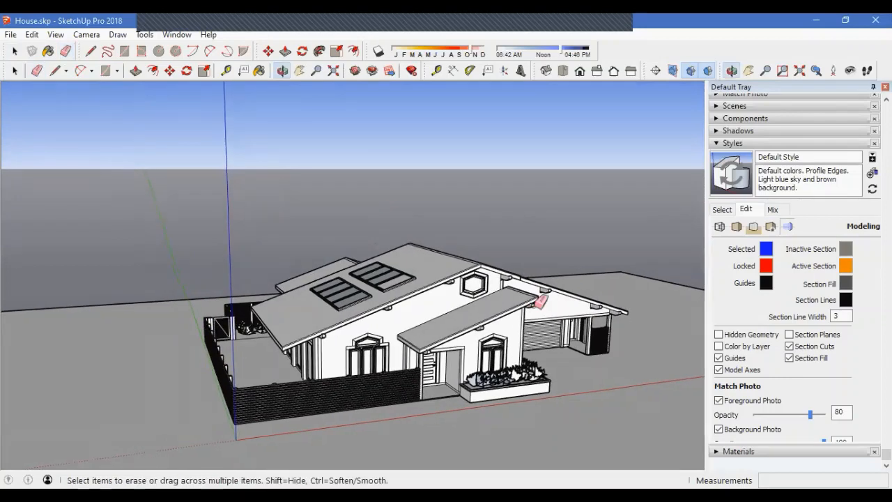
pyautogui.click(656, 70)
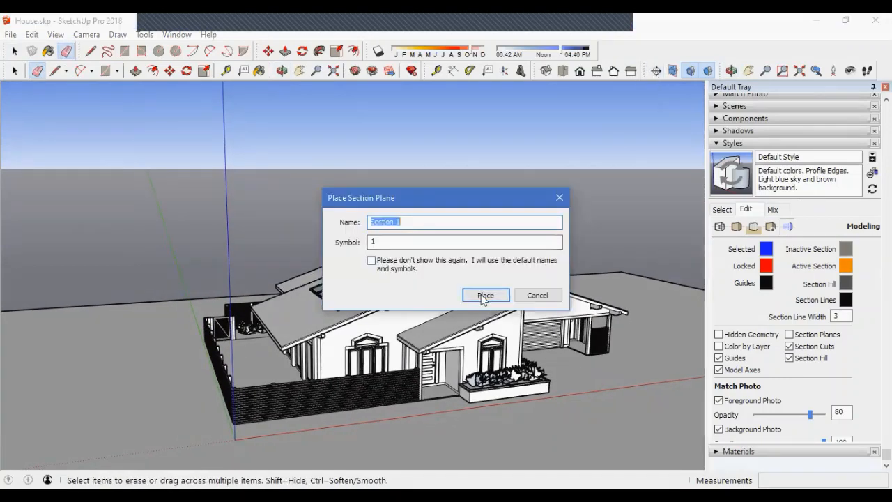
pyautogui.click(483, 295)
pyautogui.click(294, 361)
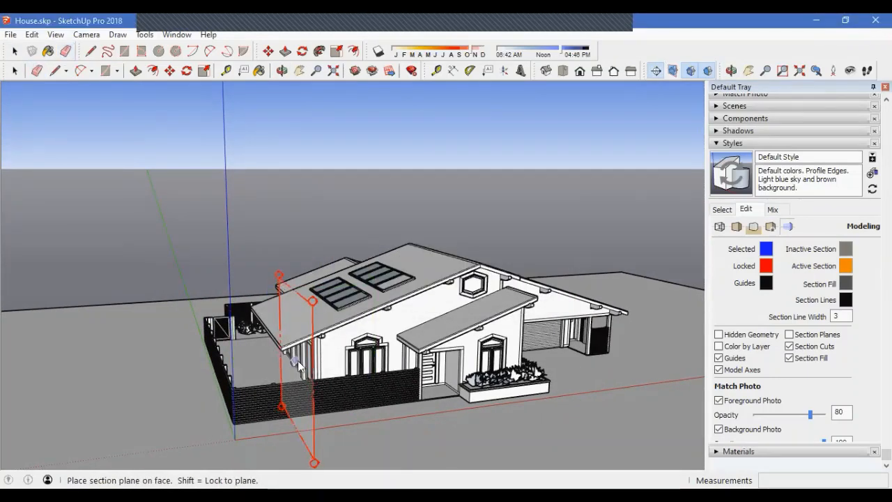
# Step: Move the section plane about 23' 6 1/8" along the red axis into the house and deselect it
pyautogui.moveTo(298, 360)
pyautogui.mouseDown(button='middle')
pyautogui.moveTo(255, 175)
pyautogui.moveTo(272, 220)
pyautogui.mouseUp(button='middle')
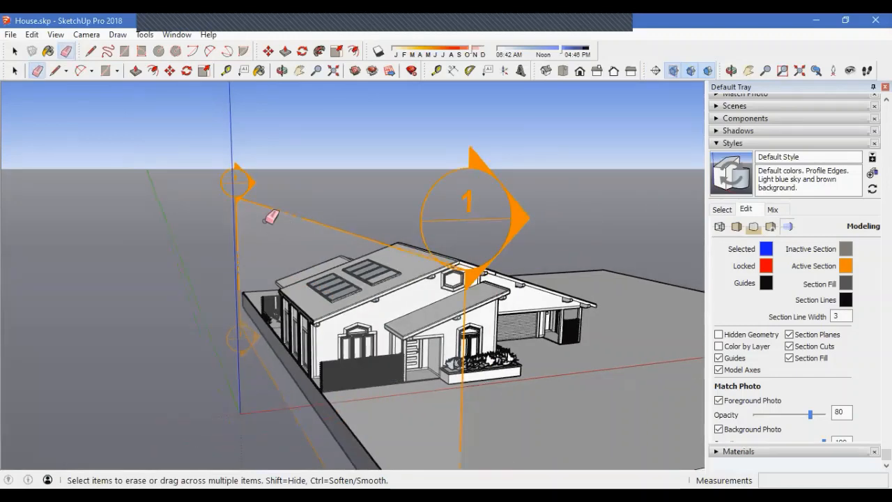
pyautogui.press('space')
pyautogui.click(262, 214)
pyautogui.press('m')
pyautogui.click(261, 217)
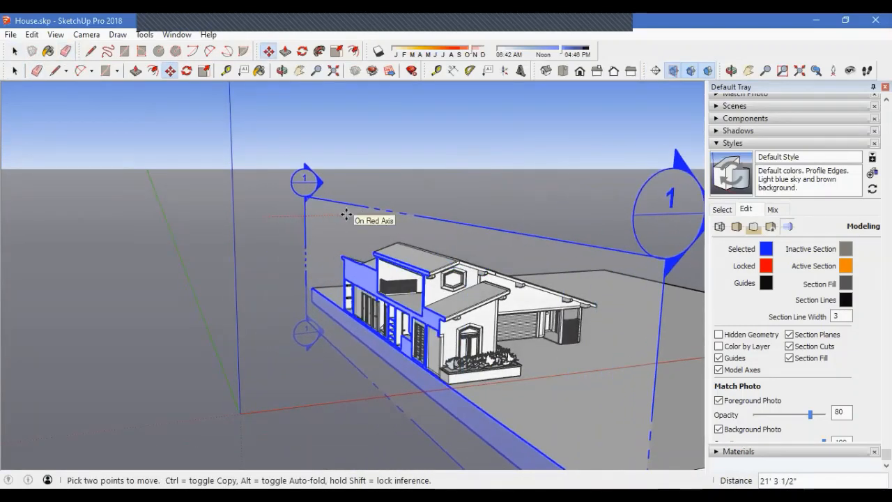
pyautogui.click(355, 214)
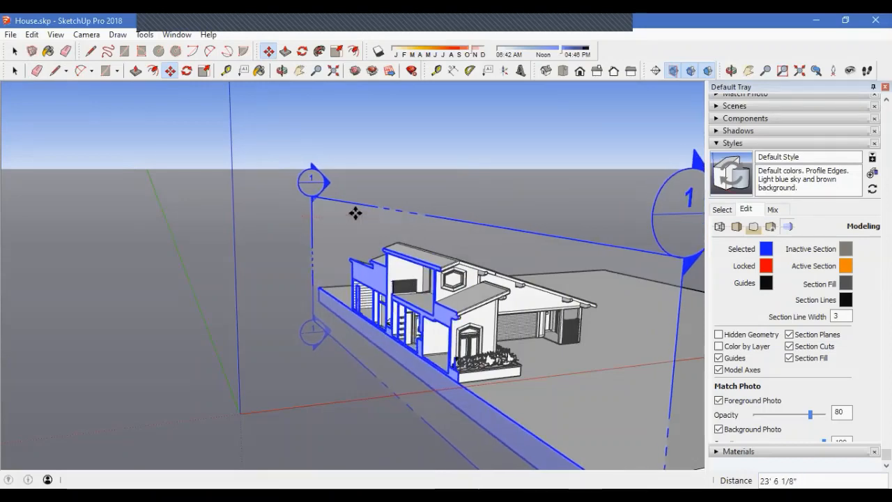
pyautogui.press('space')
pyautogui.click(418, 155)
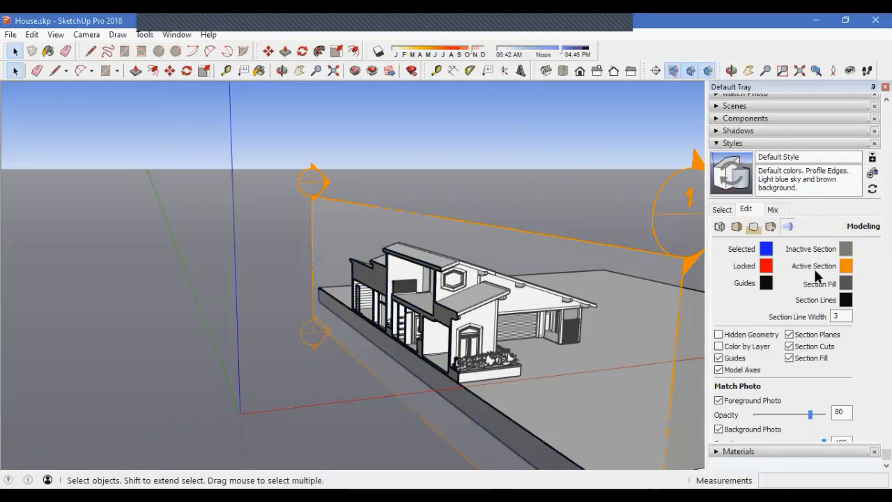
# Step: Inspect the cut faces and interior of the sectioned house, and turn off the section cuts while keeping the section plane displayed
pyautogui.moveTo(683, 268); pyautogui.dragTo(483, 283, button='middle')
pyautogui.scroll(6, 483, 283)
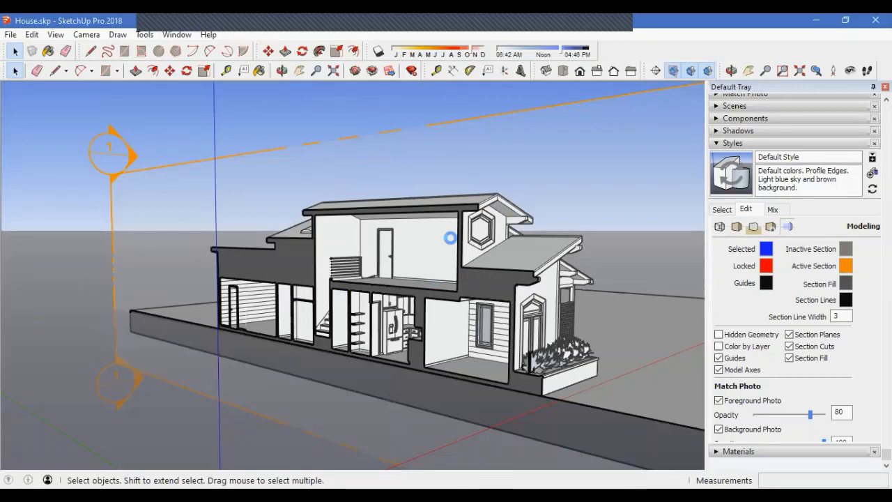
pyautogui.moveTo(692, 253); pyautogui.dragTo(655, 251, button='middle')
pyautogui.scroll(-1, 434, 308)
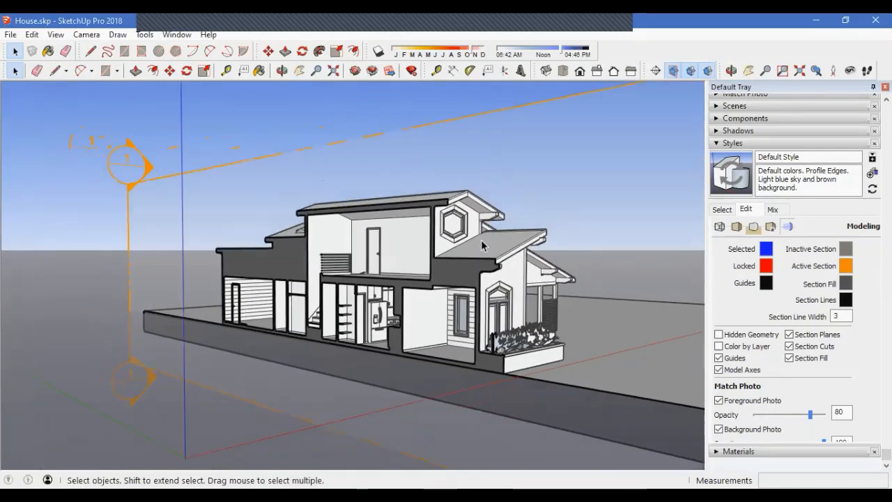
pyautogui.click(690, 72)
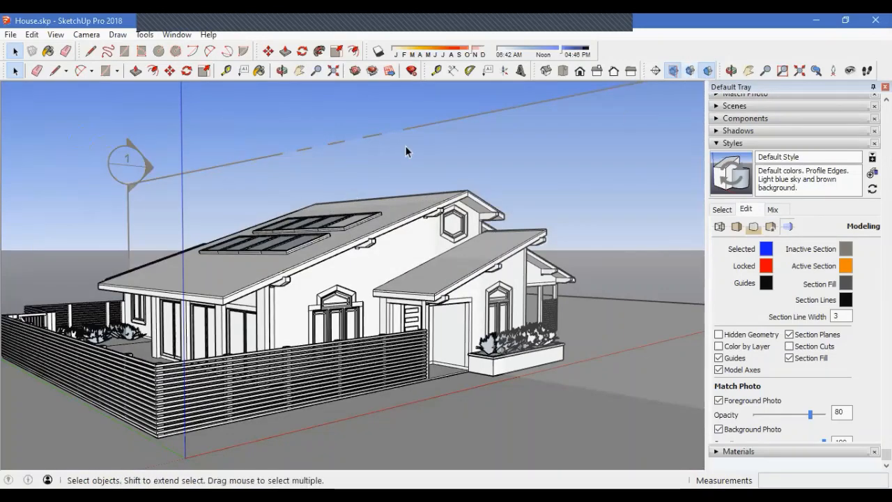
# Step: Make section plane 1 the active cut so that it slices the house
pyautogui.click(520, 128)
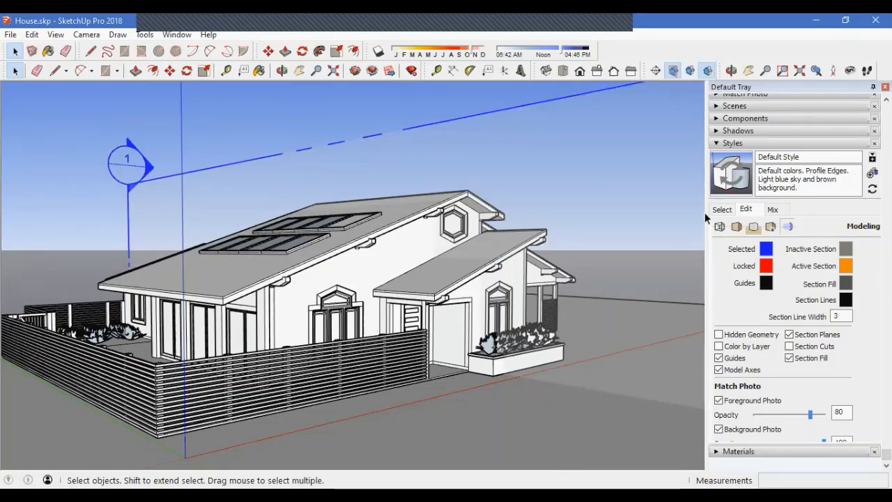
pyautogui.click(138, 171)
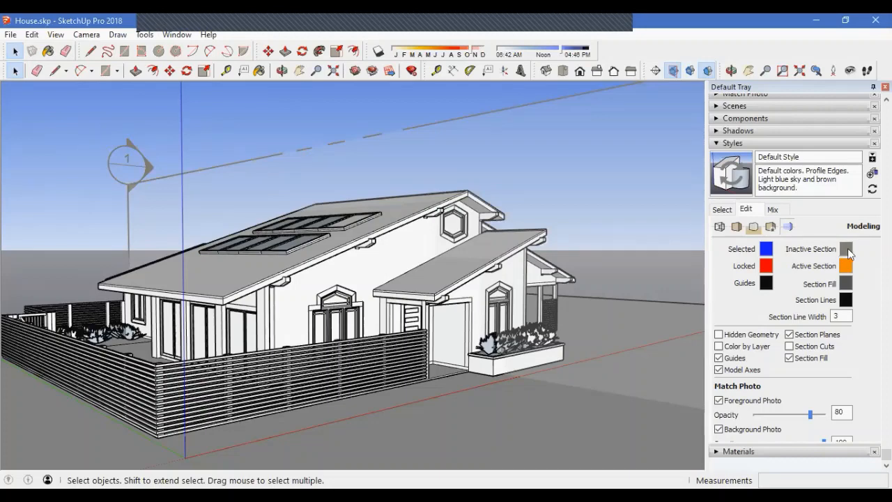
pyautogui.rightClick(507, 144)
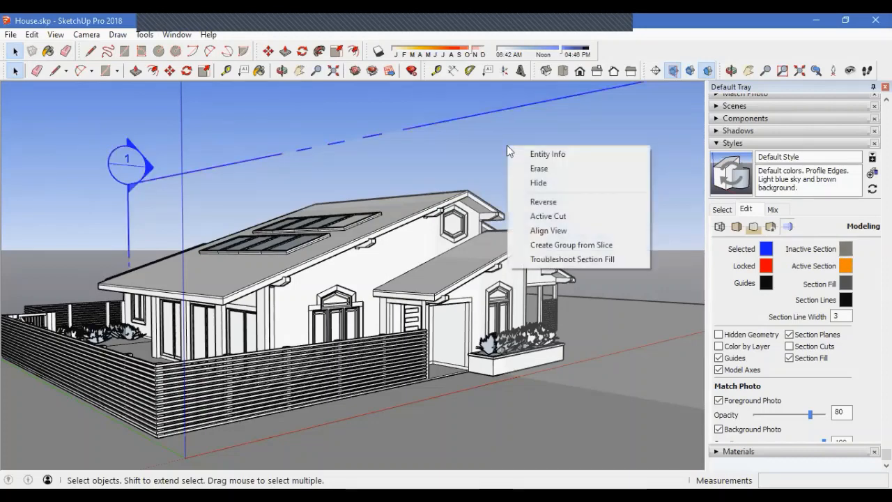
pyautogui.click(547, 217)
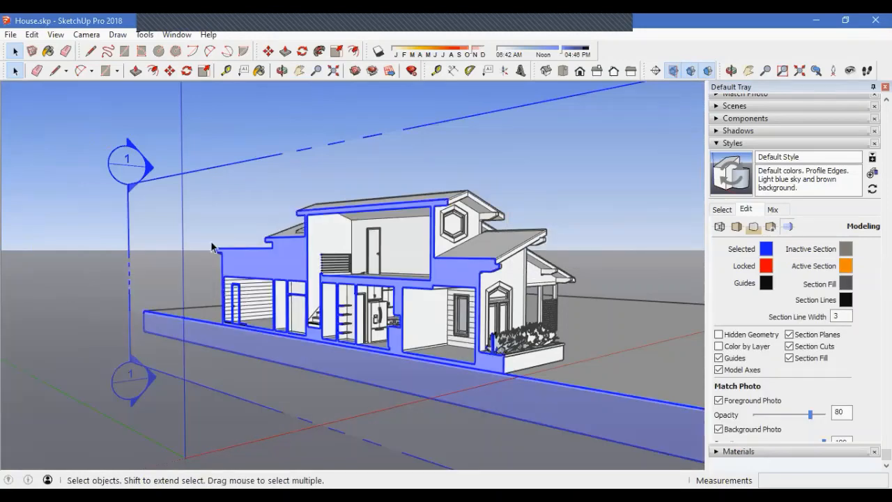
# Step: Align the view to the section plane, then deselect the plane and frame the sectioned house
pyautogui.moveTo(502, 305); pyautogui.dragTo(209, 170, button='middle')
pyautogui.rightClick(213, 182)
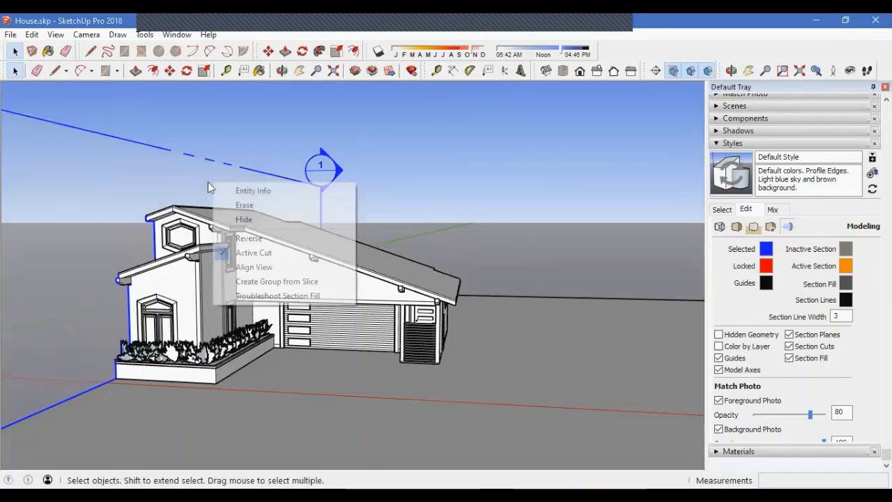
pyautogui.click(272, 268)
pyautogui.scroll(-6, 304, 303)
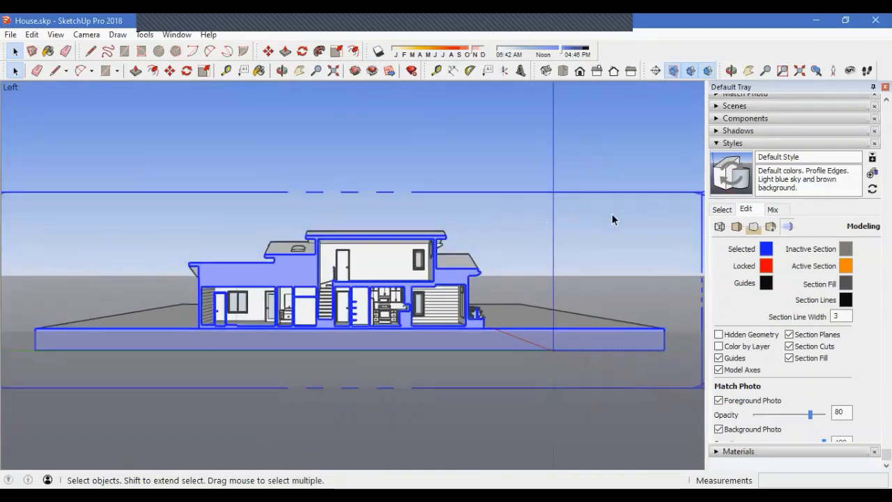
pyautogui.click(587, 161)
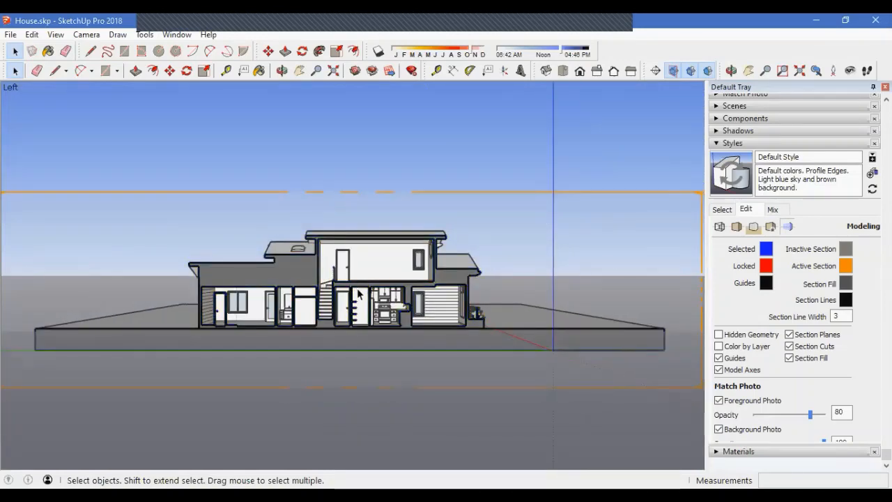
pyautogui.scroll(2, 354, 292)
pyautogui.scroll(1, 388, 312)
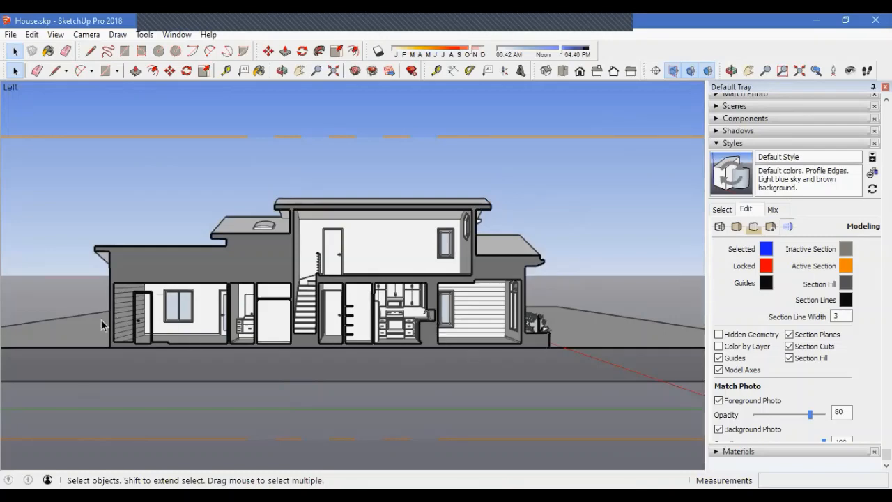
# Step: Move the section plane about 3' 3 1/2" along the red axis toward the fenced side of the house
pyautogui.moveTo(360, 288); pyautogui.dragTo(195, 352, button='middle')
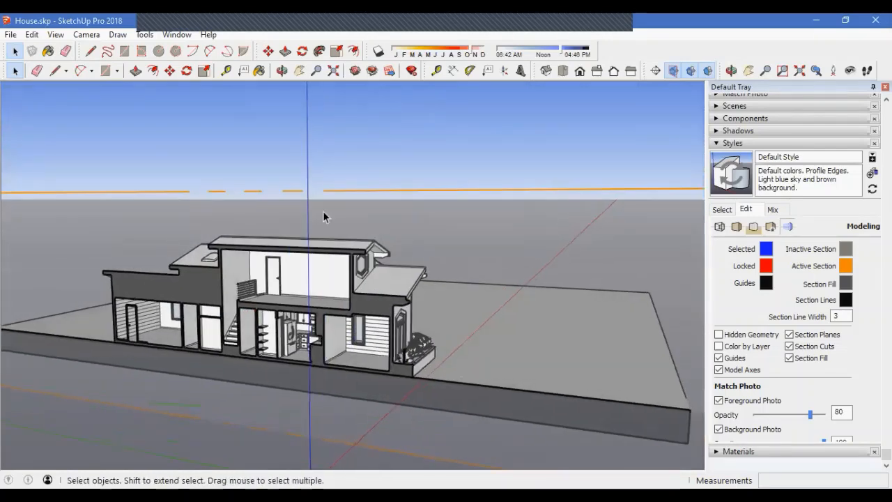
pyautogui.click(330, 202)
pyautogui.press('m')
pyautogui.click(331, 207)
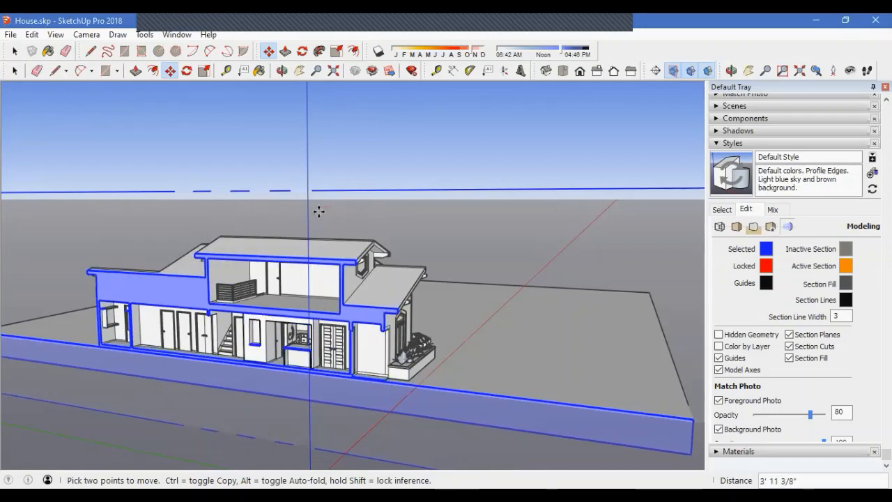
pyautogui.click(321, 212)
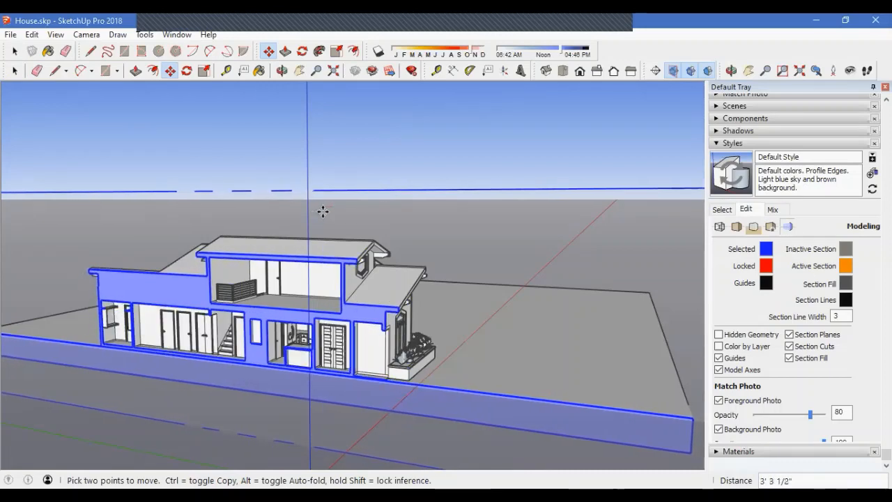
pyautogui.press('space')
pyautogui.click(426, 162)
# Step: Align the view to the moved section plane again and deselect the plane
pyautogui.moveTo(278, 320); pyautogui.dragTo(321, 209, button='middle')
pyautogui.rightClick(330, 138)
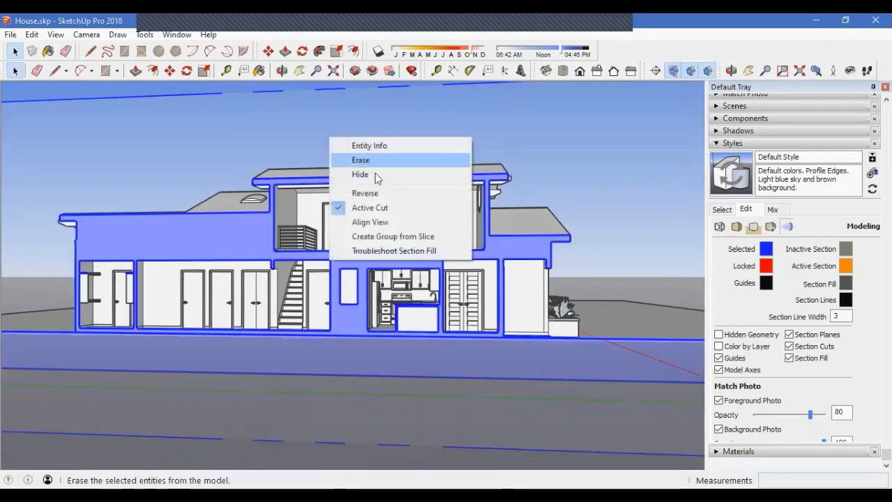
pyautogui.click(370, 220)
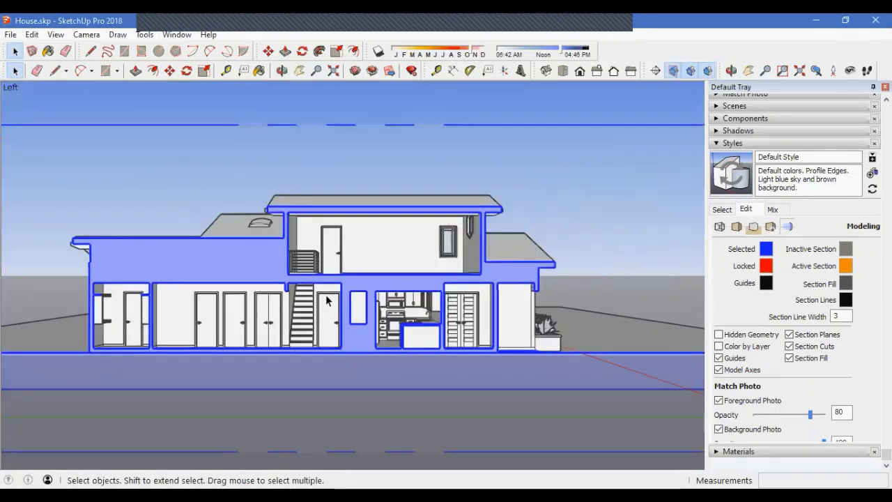
pyautogui.click(314, 149)
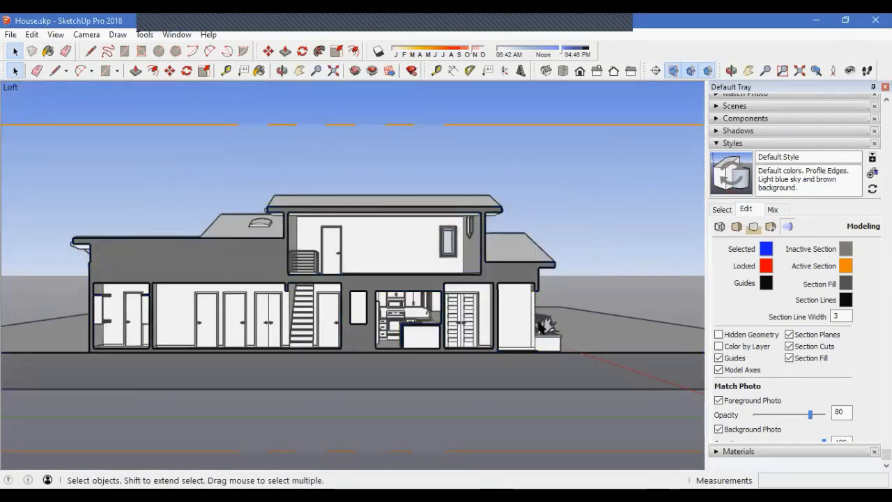
# Step: Set the Section Fill colour to black (RGB 0, 0, 0) and accept black as the Section Lines colour
pyautogui.click(840, 285)
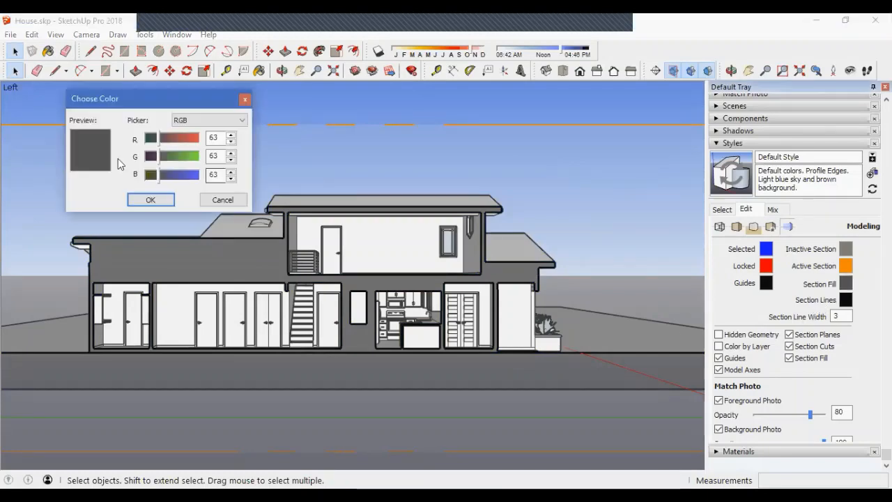
pyautogui.moveTo(158, 175); pyautogui.dragTo(136, 138)
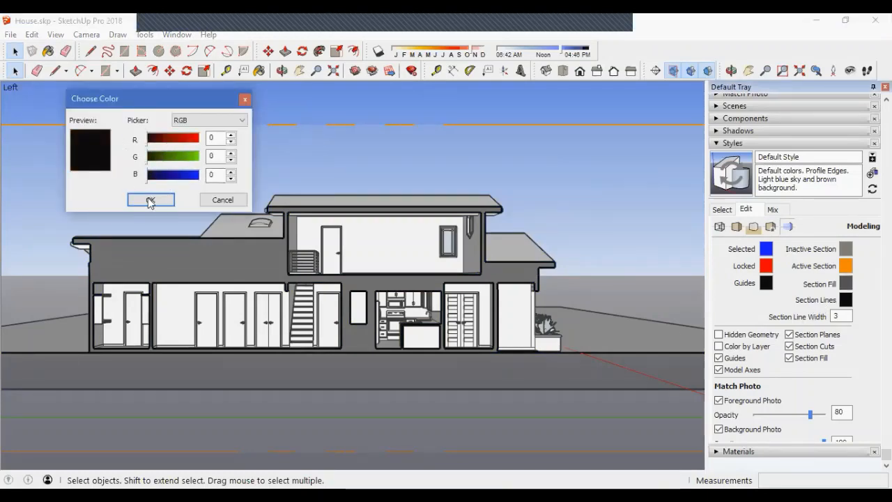
pyautogui.click(151, 200)
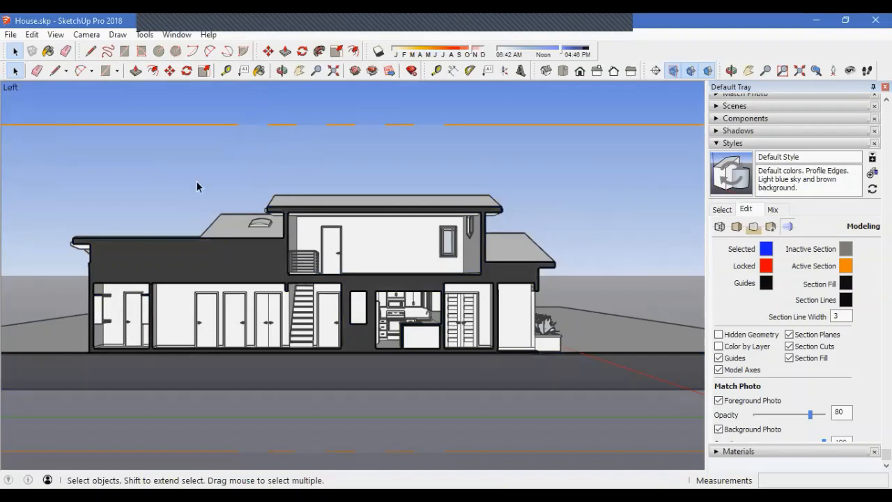
pyautogui.click(846, 300)
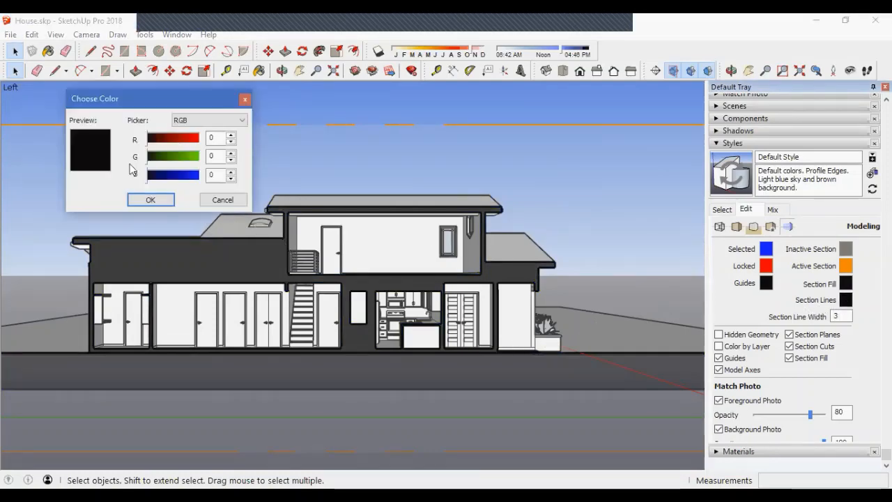
pyautogui.click(150, 198)
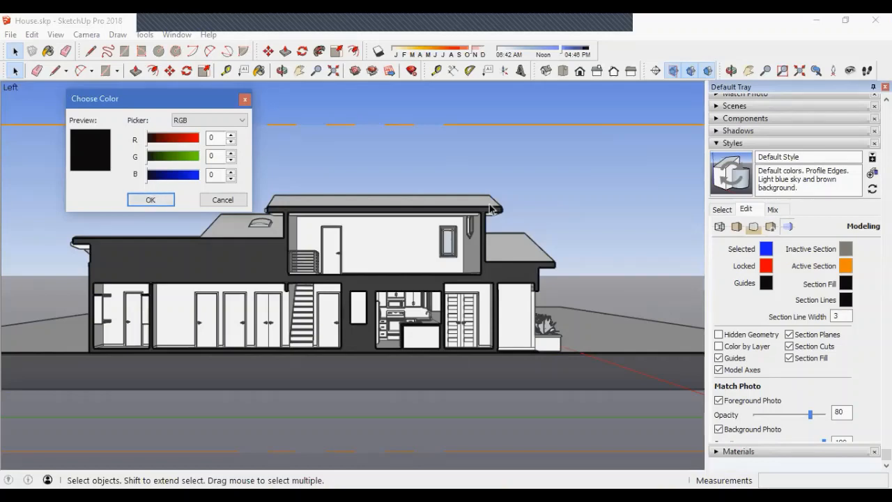
# Step: Turn the section cuts off and back on, and hide the section plane outline
pyautogui.scroll(-2, 561, 285)
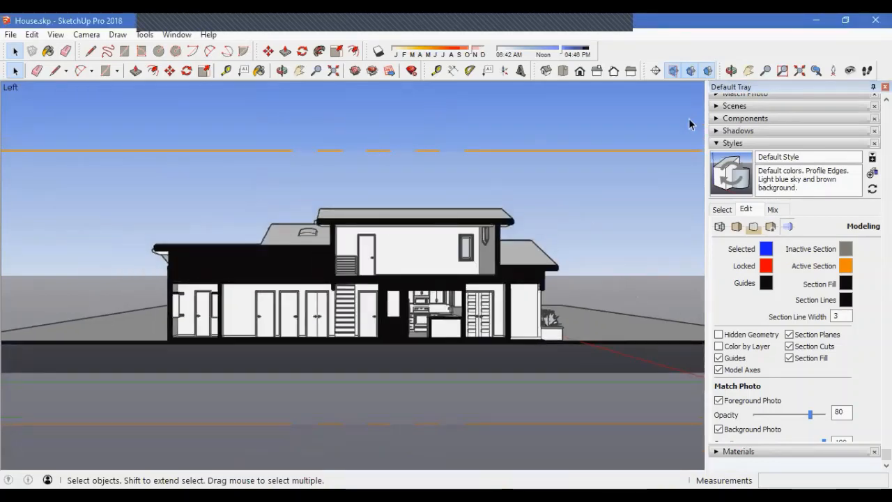
pyautogui.click(689, 70)
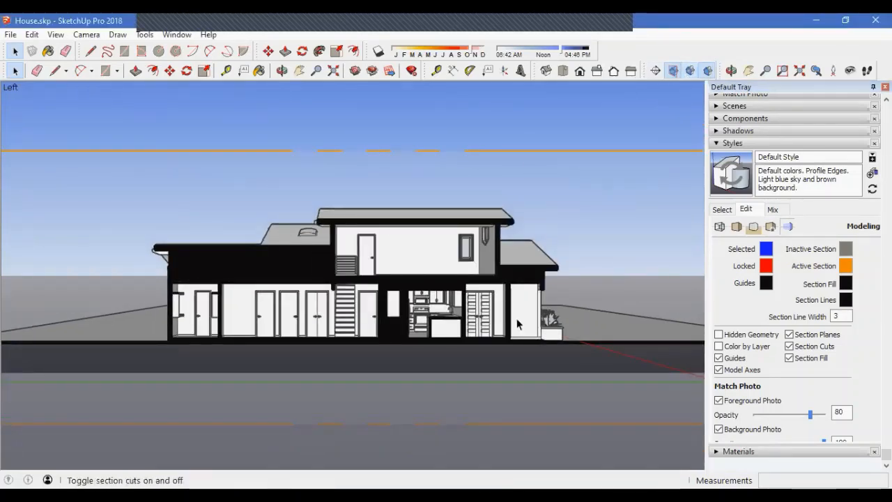
pyautogui.click(689, 70)
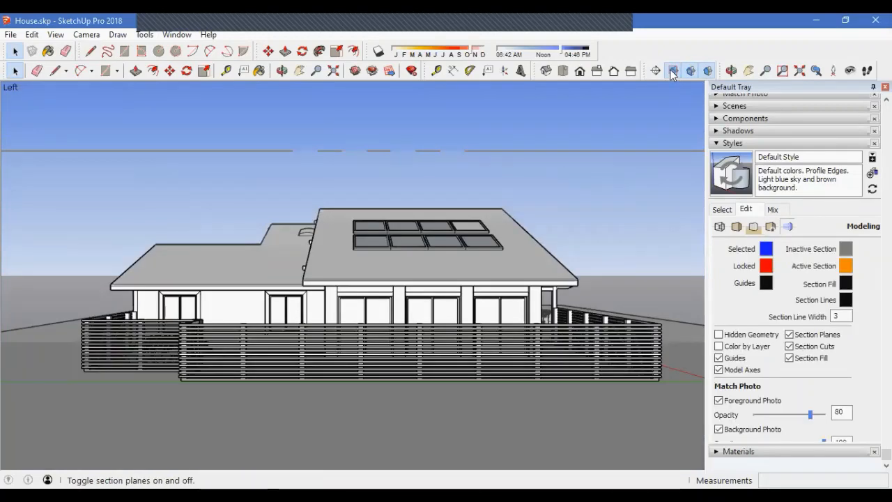
pyautogui.click(673, 72)
# Step: Examine the black-filled cut walls, floors and roof of the sectioned house up close
pyautogui.scroll(3, 331, 340)
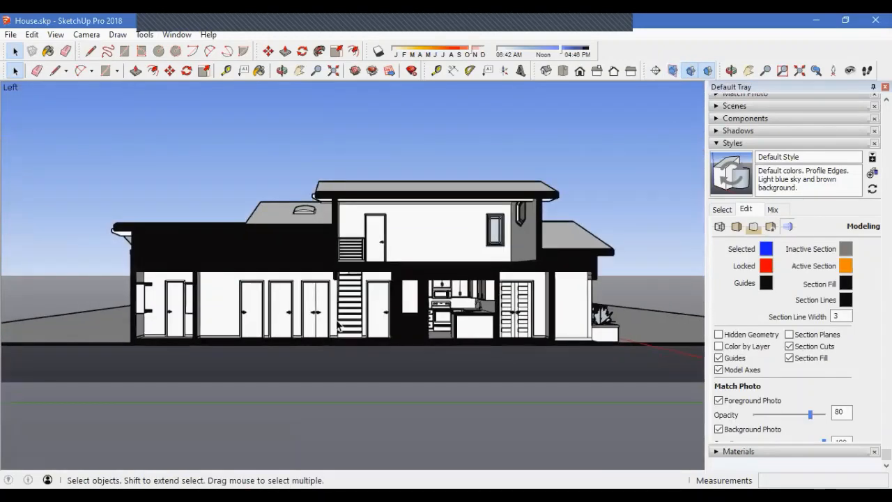
pyautogui.scroll(-1, 309, 317)
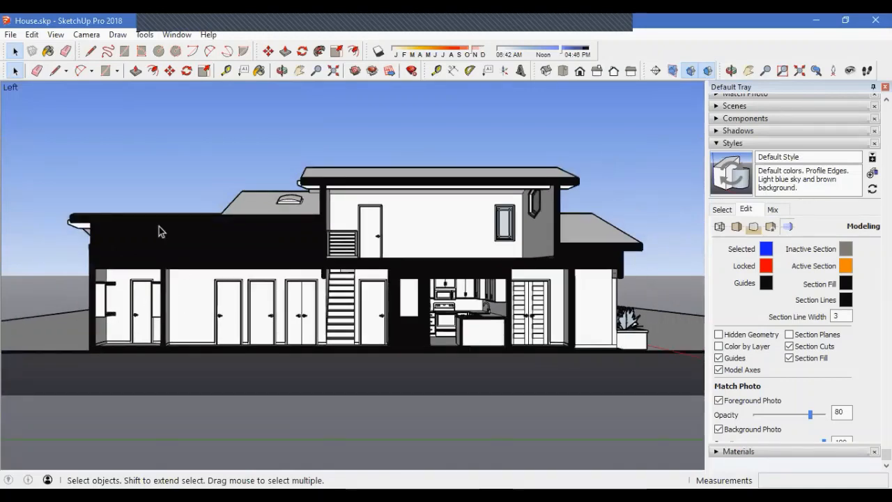
pyautogui.moveTo(569, 262); pyautogui.dragTo(478, 279, button='middle')
pyautogui.scroll(2, 501, 256)
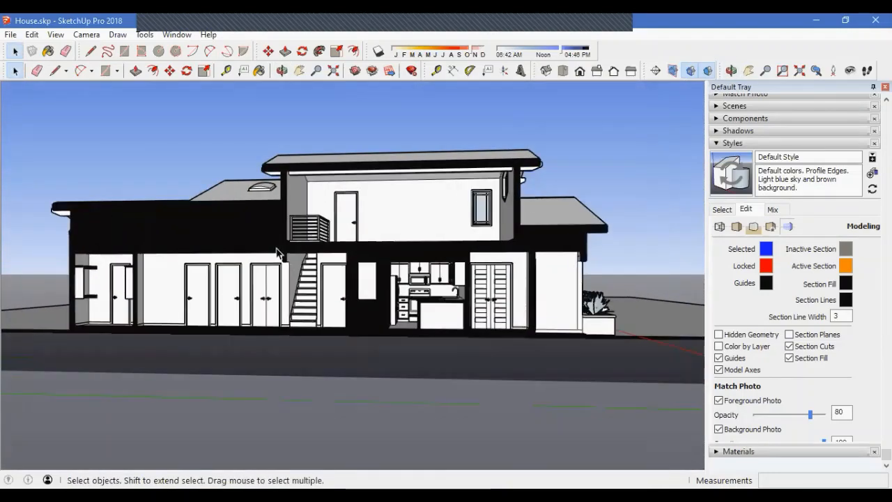
pyautogui.scroll(2, 278, 255)
pyautogui.moveTo(281, 255)
pyautogui.mouseDown(button='middle')
pyautogui.moveTo(302, 255)
pyautogui.moveTo(269, 247)
pyautogui.mouseUp(button='middle')
pyautogui.scroll(-2, 269, 247)
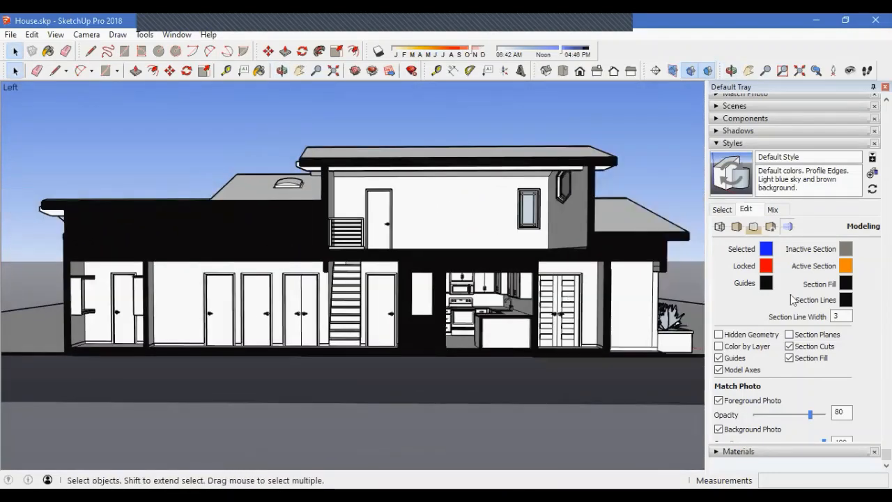
# Step: Try the textured and hidden-line face styles, set the face style to shaded, and check the sectioned interior
pyautogui.click(736, 227)
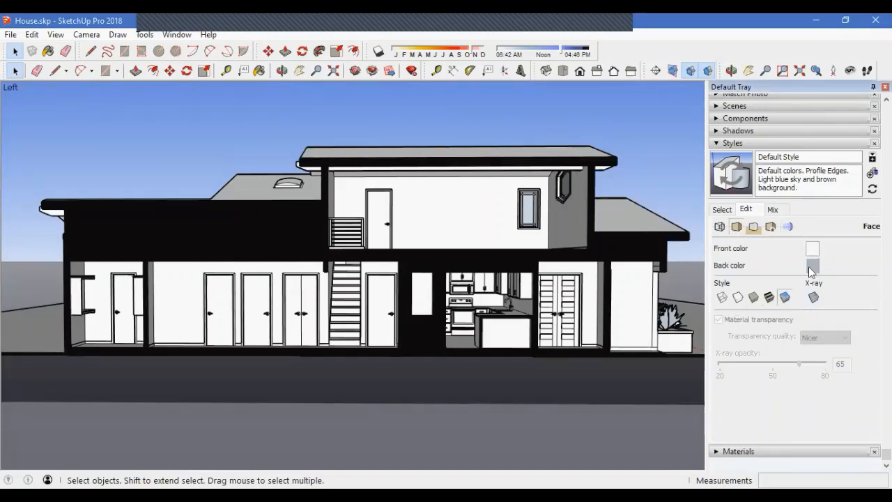
pyautogui.click(770, 298)
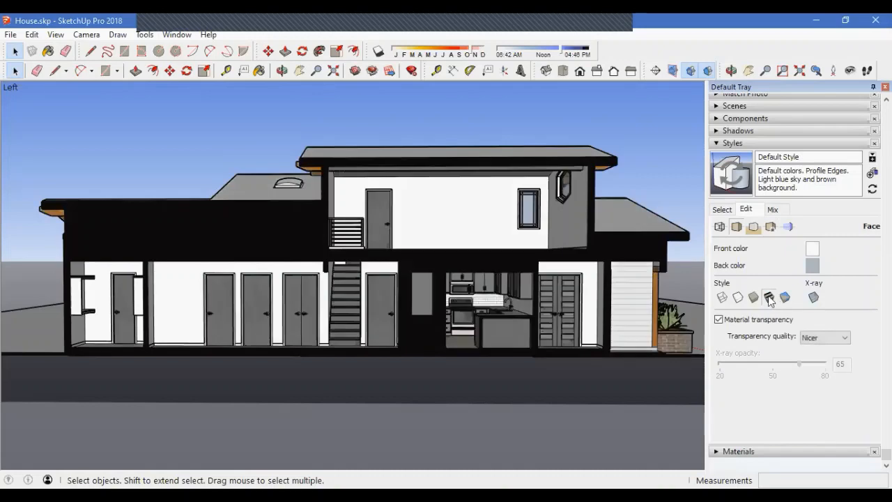
pyautogui.click(751, 298)
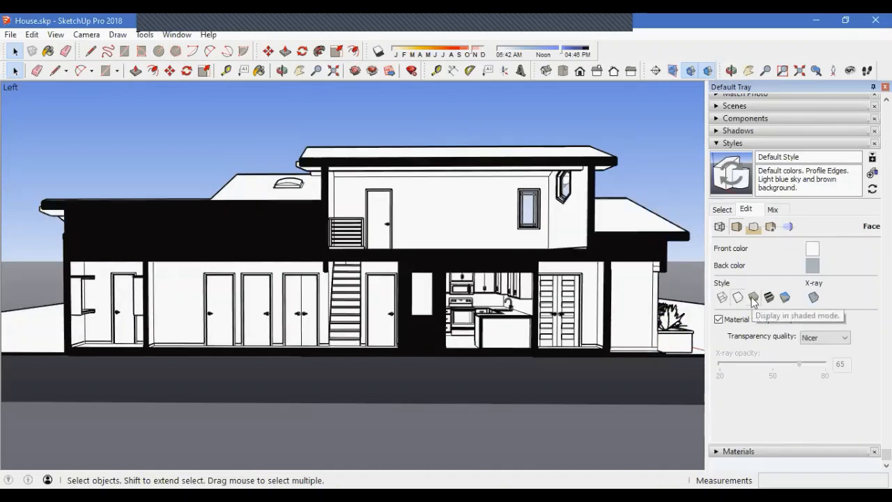
pyautogui.click(752, 298)
pyautogui.moveTo(327, 313); pyautogui.dragTo(171, 298, button='middle')
pyautogui.scroll(3, 148, 305)
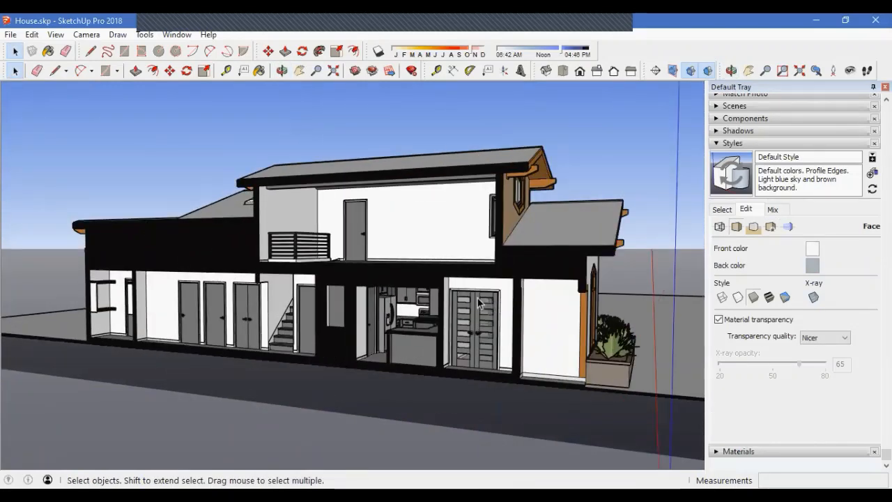
pyautogui.scroll(-4, 423, 299)
# Step: Show the section plane again and move it along the red axis to cut through the room beneath the solar panels
pyautogui.click(673, 70)
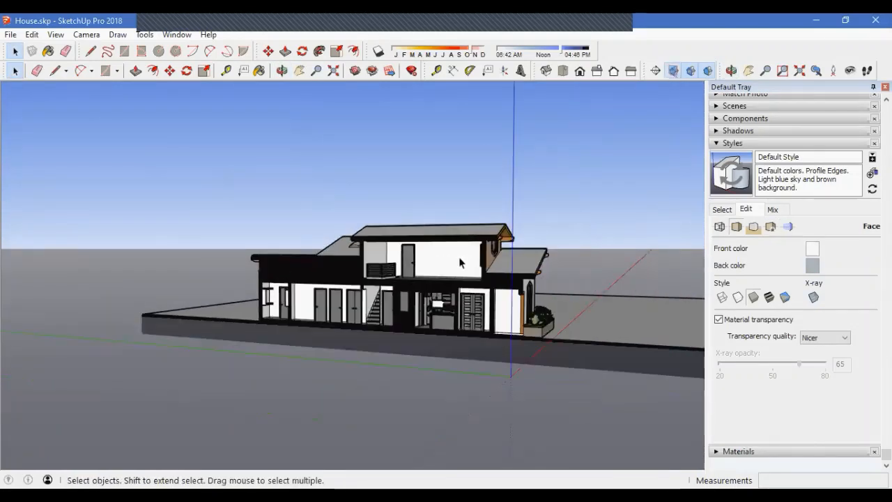
pyautogui.click(450, 189)
pyautogui.press('m')
pyautogui.click(460, 184)
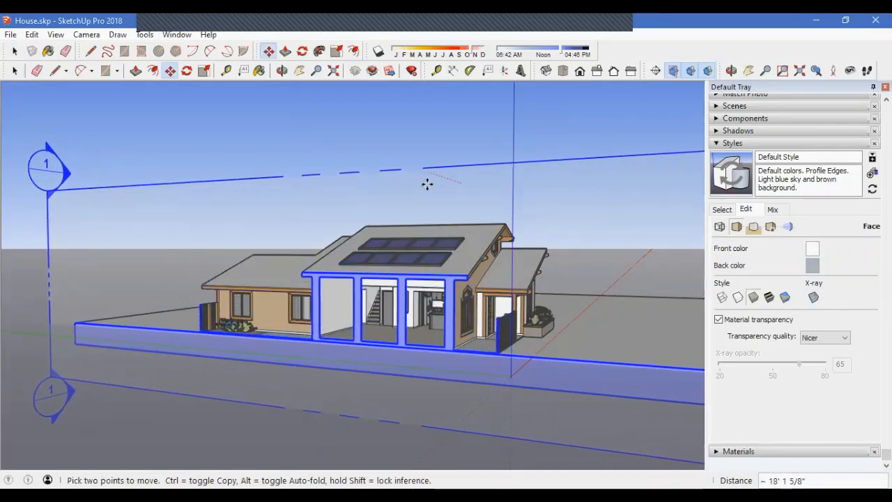
pyautogui.press('space')
pyautogui.click(485, 145)
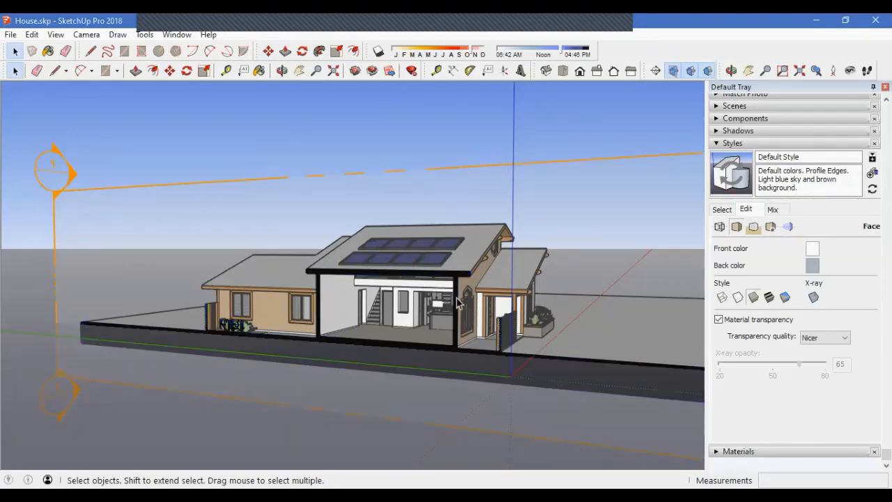
# Step: Rotate the section plane 90° in the ground plane, pivoting at the corner of the cut ground slab
pyautogui.moveTo(458, 301); pyautogui.dragTo(453, 364, button='middle')
pyautogui.scroll(-5, 481, 272)
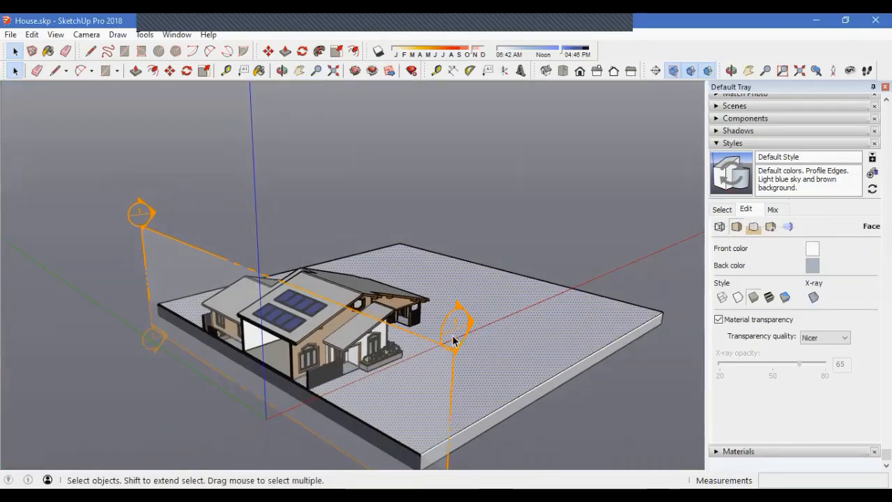
pyautogui.click(451, 335)
pyautogui.press('q')
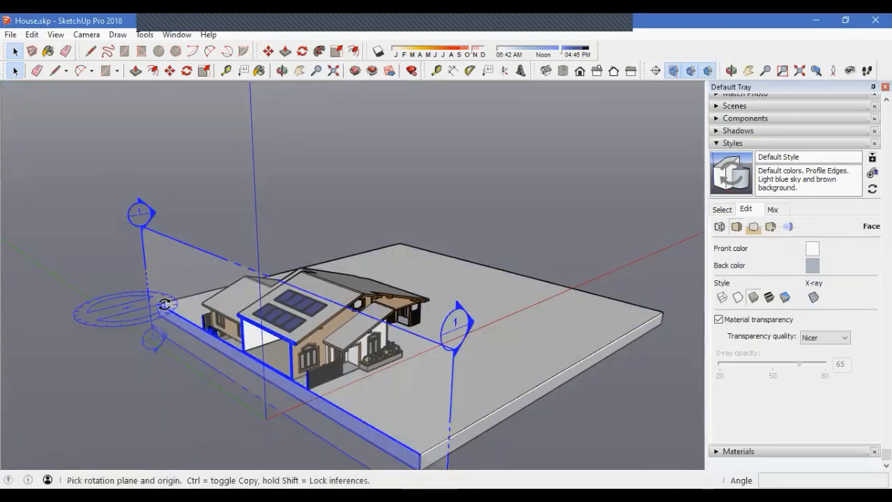
pyautogui.click(158, 304)
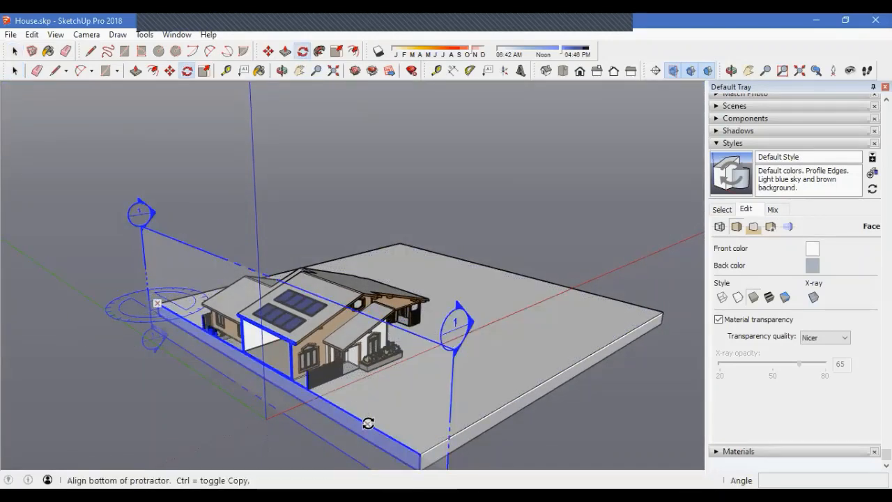
pyautogui.click(368, 425)
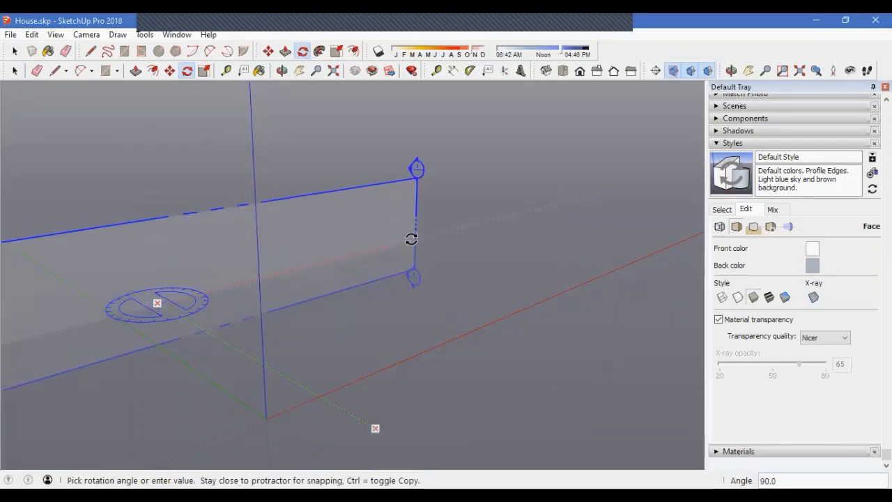
pyautogui.click(405, 239)
# Step: Move the rotated section plane about 80' 4 3/8" along the green axis so it cuts through the house
pyautogui.press('m')
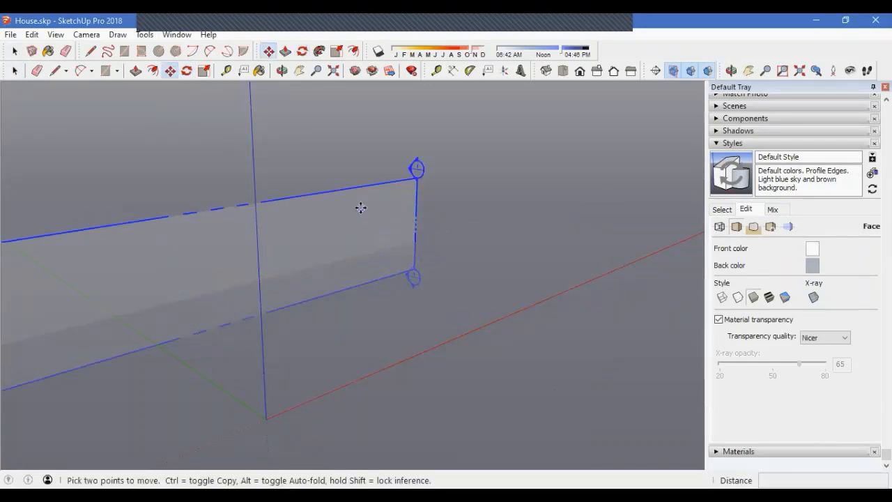
pyautogui.click(369, 209)
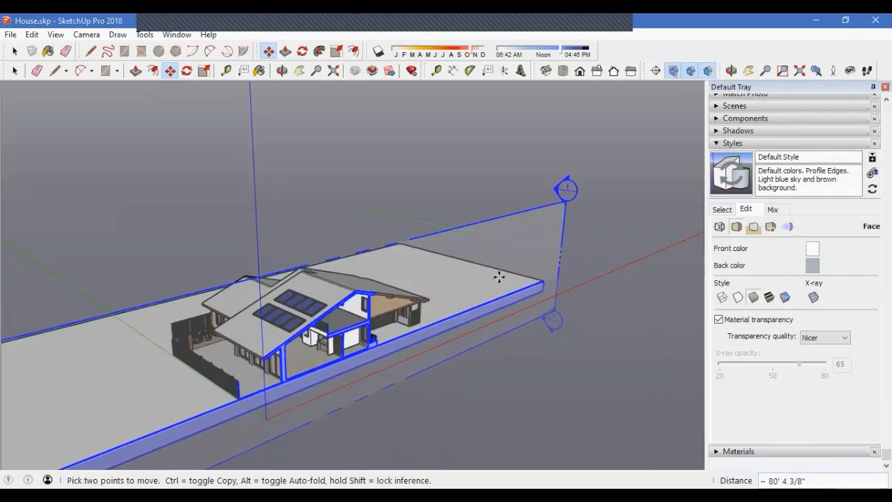
pyautogui.moveTo(499, 277); pyautogui.dragTo(439, 283, button='middle')
pyautogui.press('space')
# Step: Align the view to the section plane and frame the whole cut house
pyautogui.rightClick(486, 232)
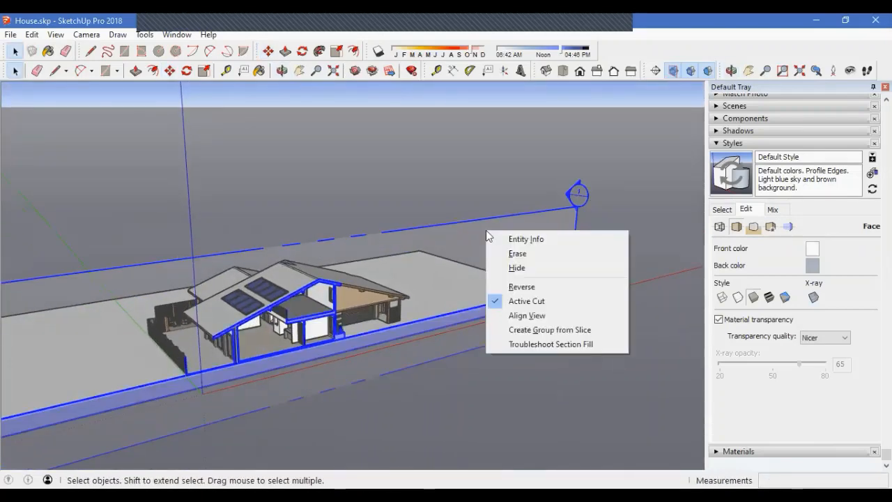
pyautogui.click(531, 315)
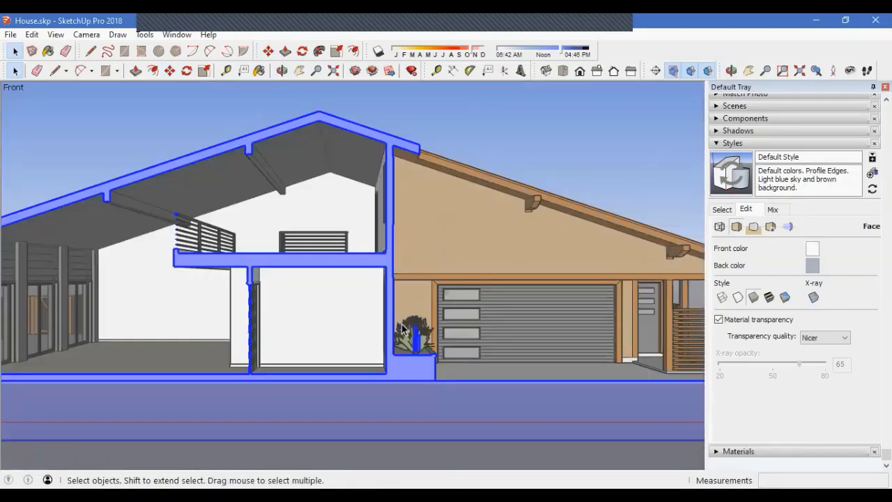
pyautogui.scroll(-3, 343, 305)
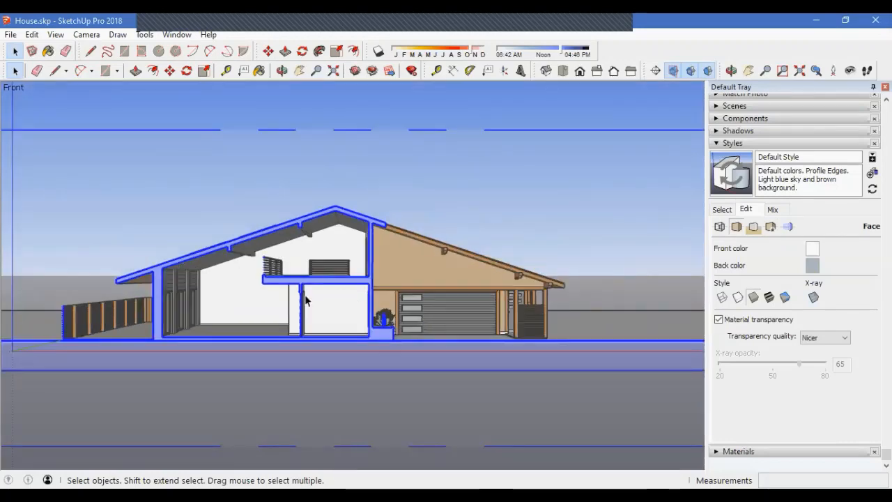
pyautogui.scroll(-1, 277, 300)
pyautogui.scroll(1, 277, 301)
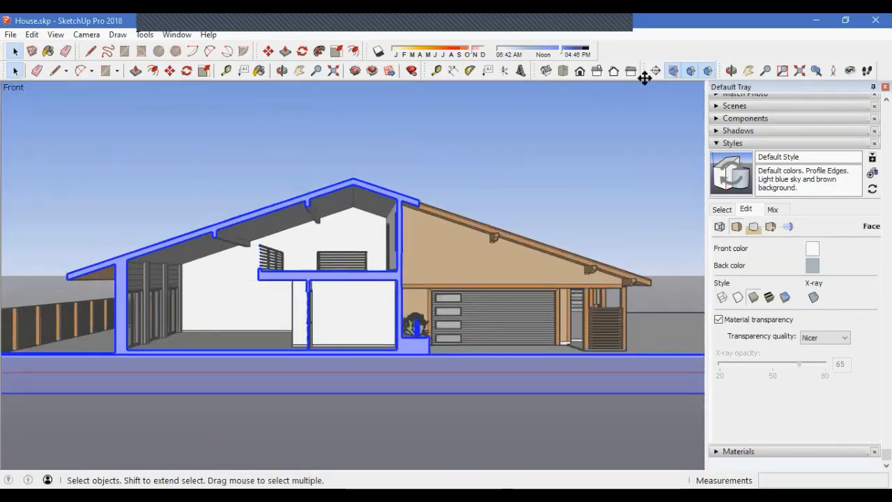
# Step: Toggle the section cuts off and back on, and hide the section plane
pyautogui.click(692, 70)
pyautogui.click(692, 71)
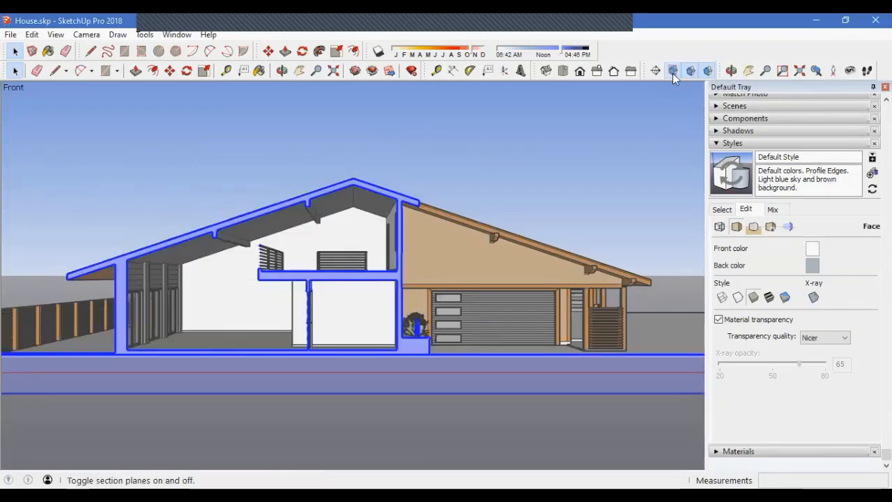
pyautogui.click(672, 71)
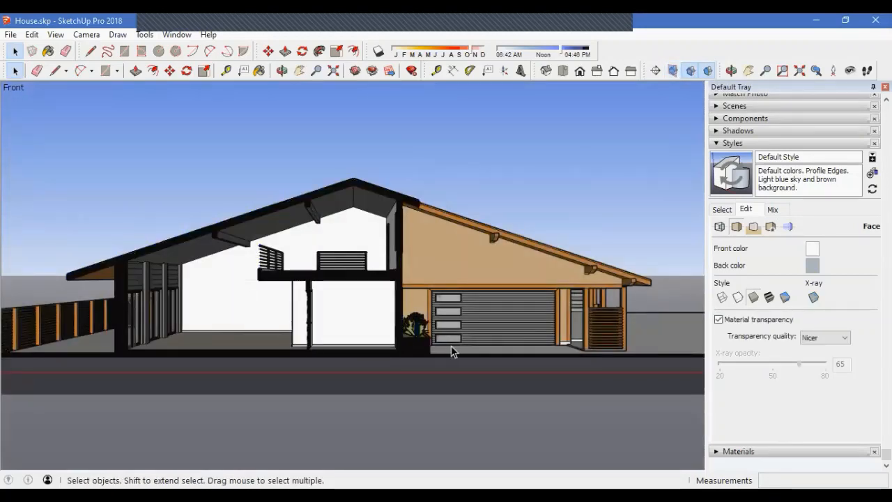
pyautogui.scroll(-1, 451, 351)
pyautogui.scroll(1, 266, 315)
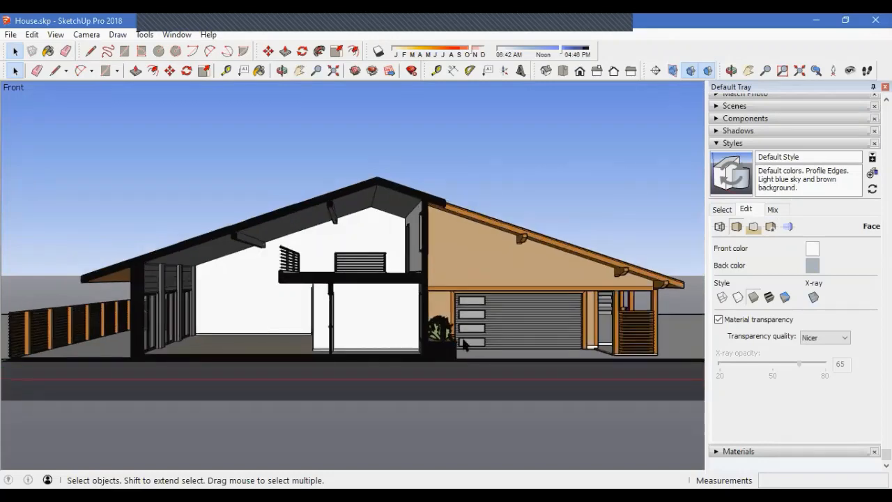
# Step: Turn on shadows, shift the date to about March, adjust the time of day, and turn the shadows off again
pyautogui.click(379, 51)
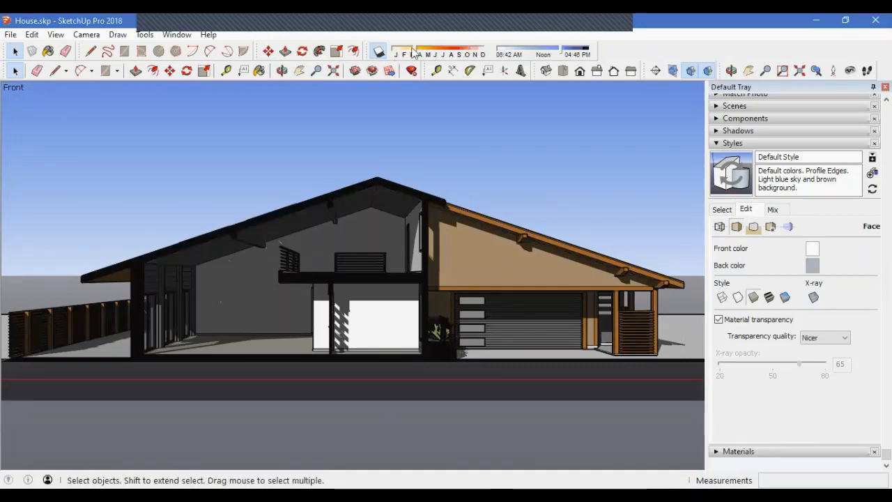
pyautogui.moveTo(441, 52); pyautogui.dragTo(414, 52)
pyautogui.moveTo(512, 53); pyautogui.dragTo(560, 49)
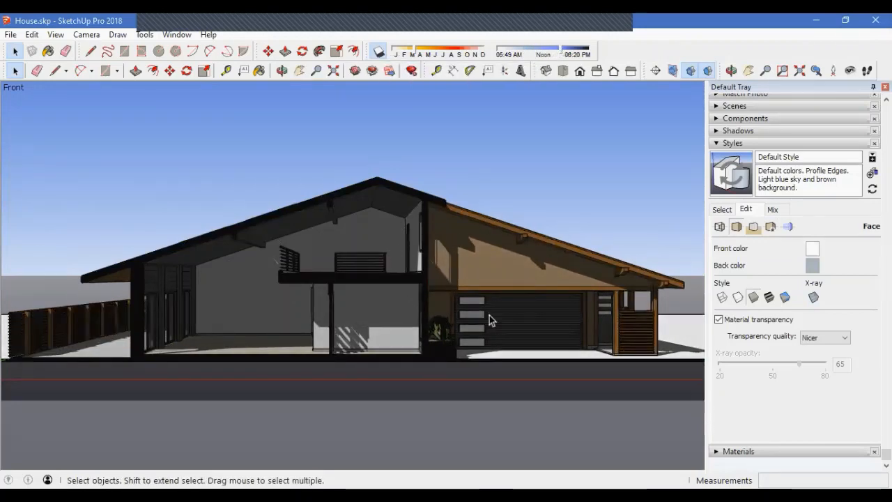
pyautogui.click(378, 51)
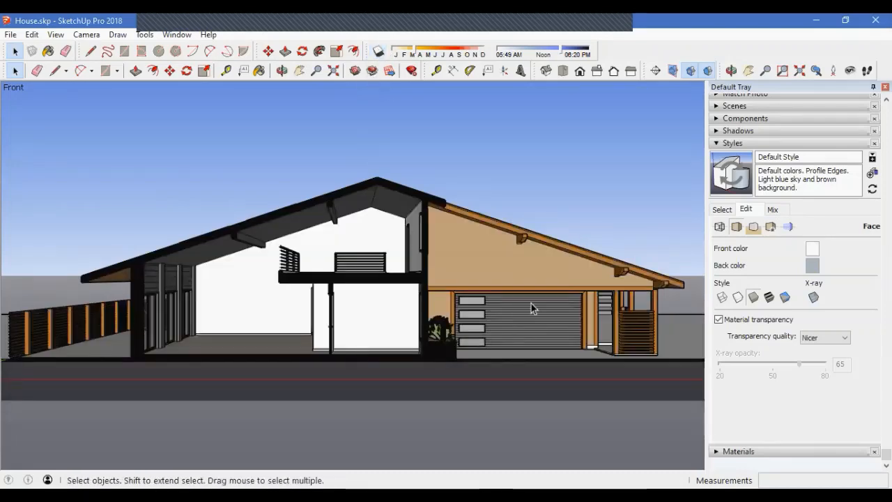
# Step: Set the style's Section Fill colour to white, RGB 255, 255, 255
pyautogui.click(786, 227)
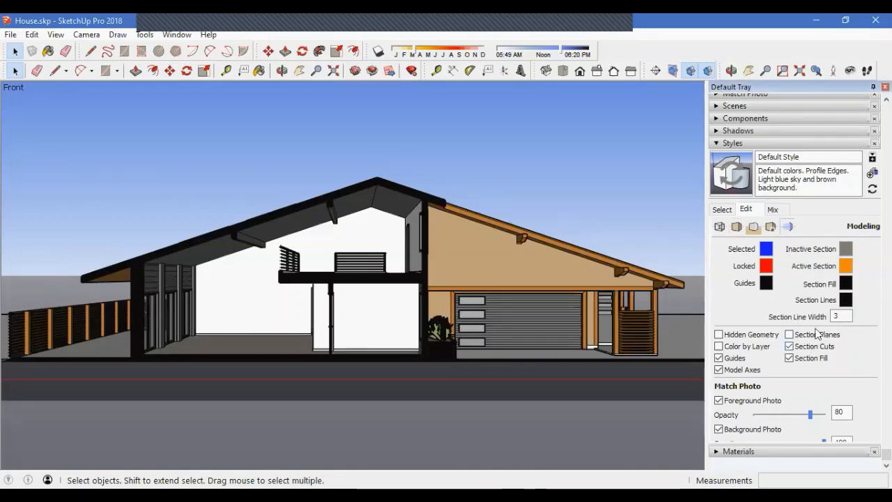
pyautogui.click(847, 285)
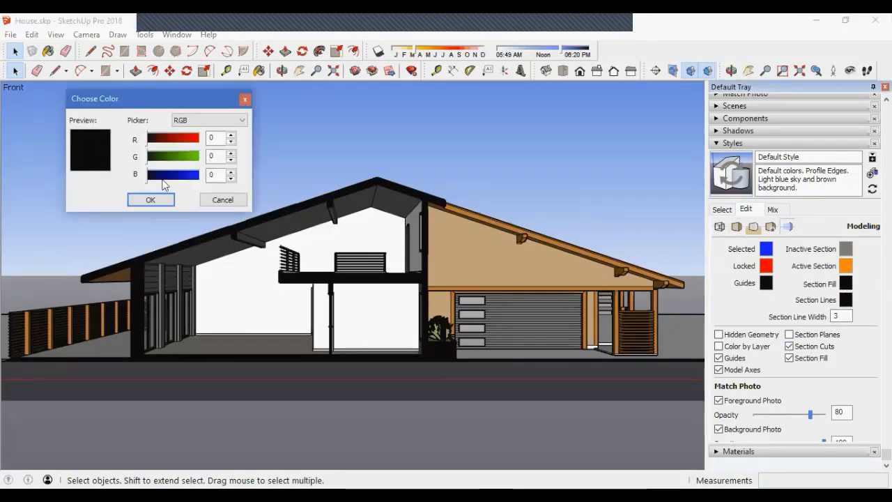
pyautogui.moveTo(152, 177); pyautogui.dragTo(199, 139)
pyautogui.click(177, 139)
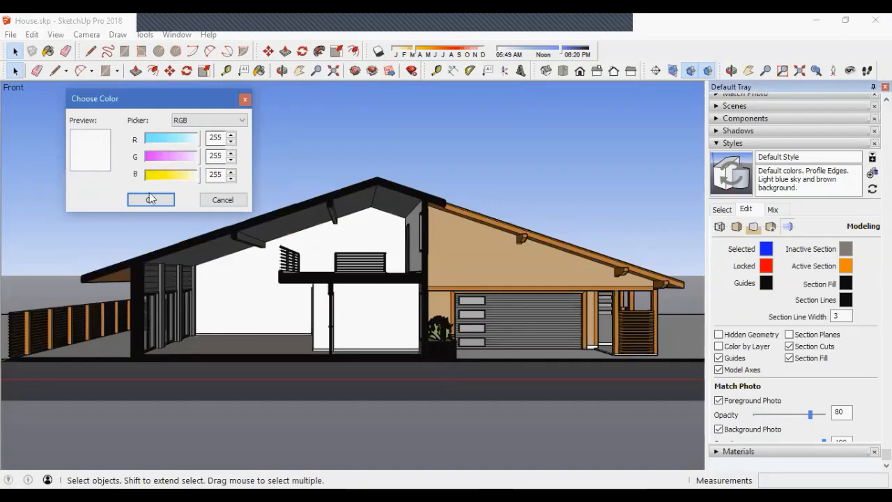
pyautogui.click(150, 200)
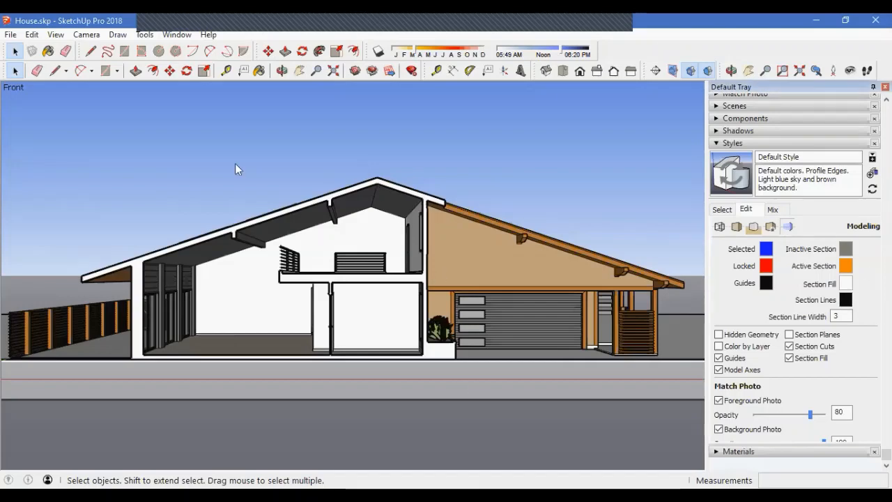
# Step: Set the Section Lines colour to red and inspect the outlines of the cut walls and roof
pyautogui.click(158, 200)
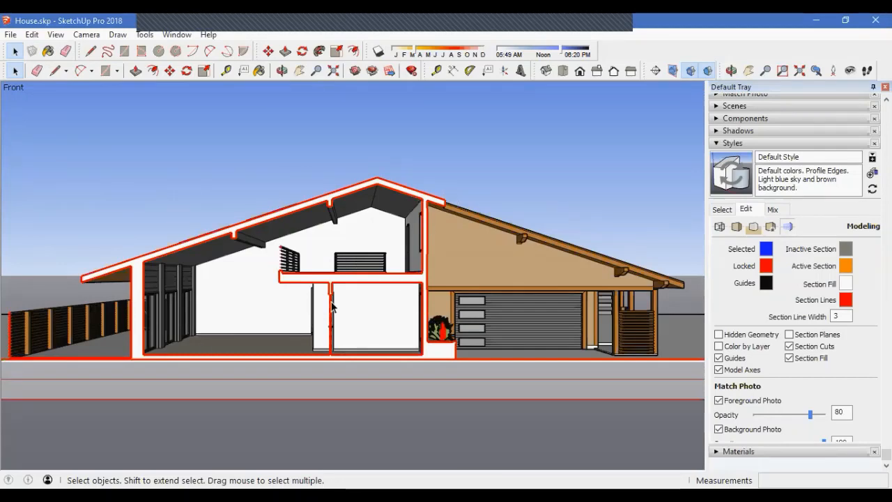
pyautogui.scroll(-2, 357, 305)
pyautogui.scroll(1, 269, 303)
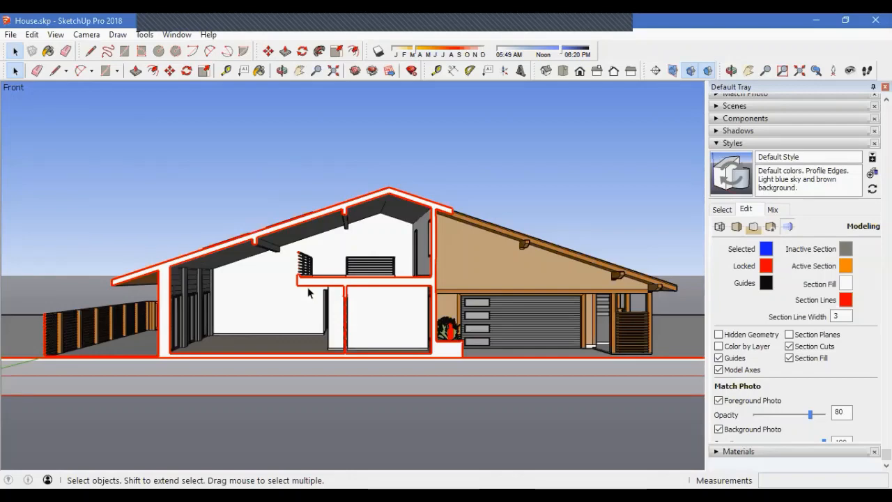
pyautogui.keyDown('shift'); pyautogui.moveTo(380, 312); pyautogui.dragTo(366, 316, button='middle'); pyautogui.keyUp('shift')
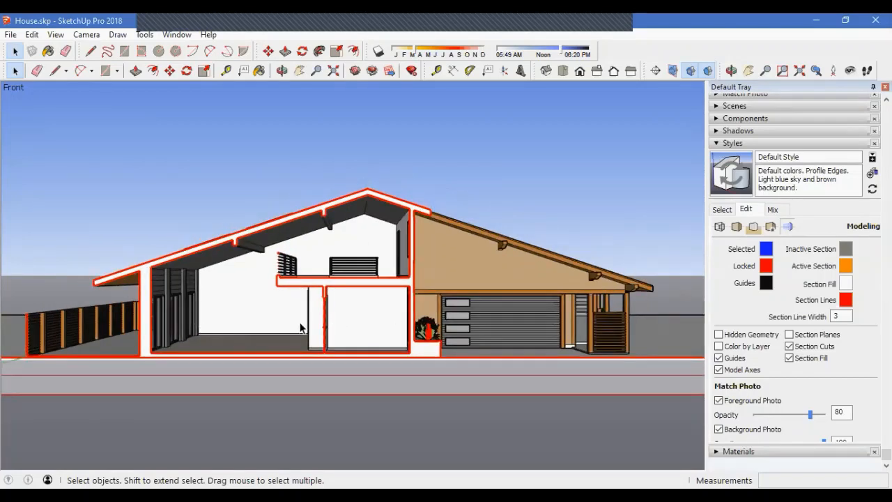
pyautogui.scroll(1, 294, 320)
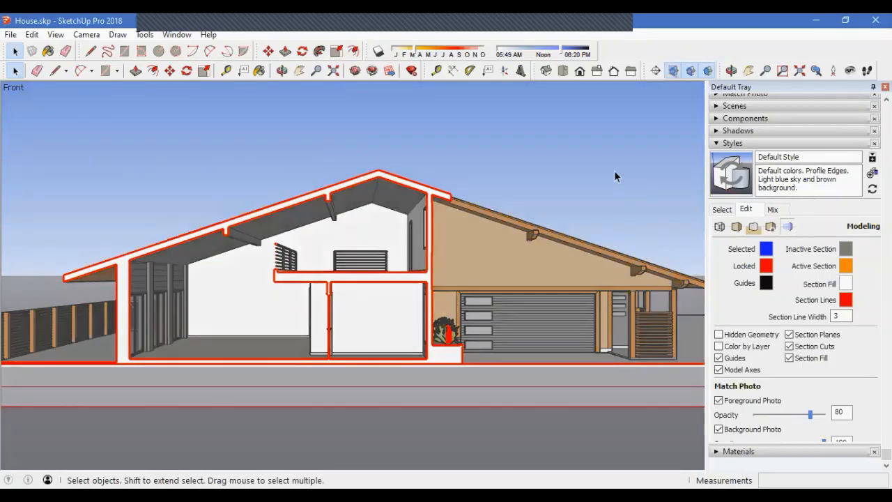
# Step: Show the section plane again and move it slightly along the green axis to cut through the side wall windows
pyautogui.click(614, 172)
pyautogui.moveTo(621, 221); pyautogui.dragTo(584, 221, button='middle')
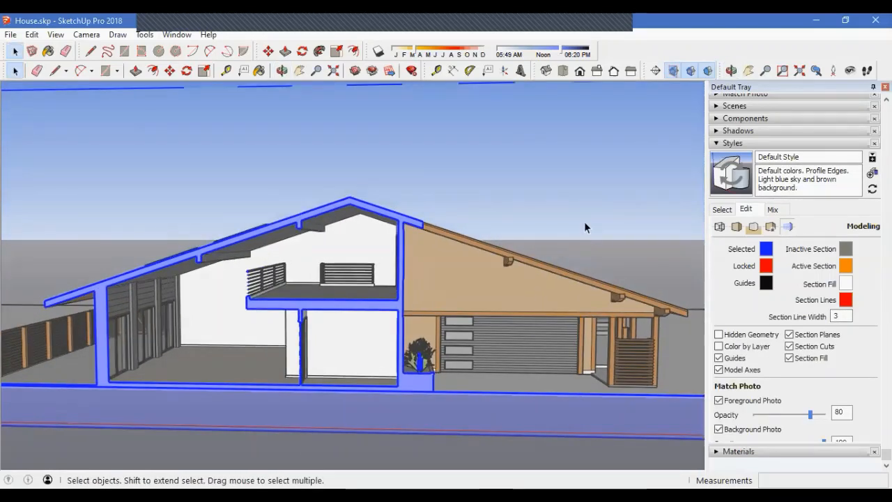
pyautogui.press('m')
pyautogui.click(565, 200)
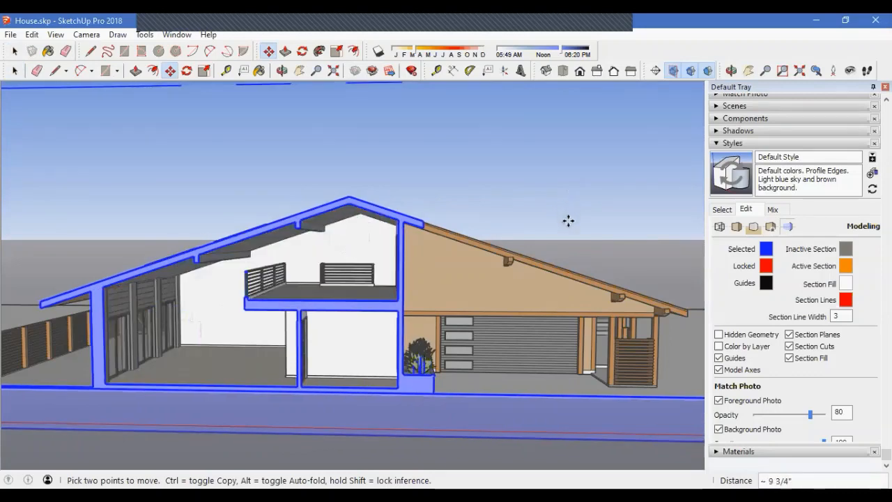
pyautogui.moveTo(568, 220); pyautogui.dragTo(489, 219, button='middle')
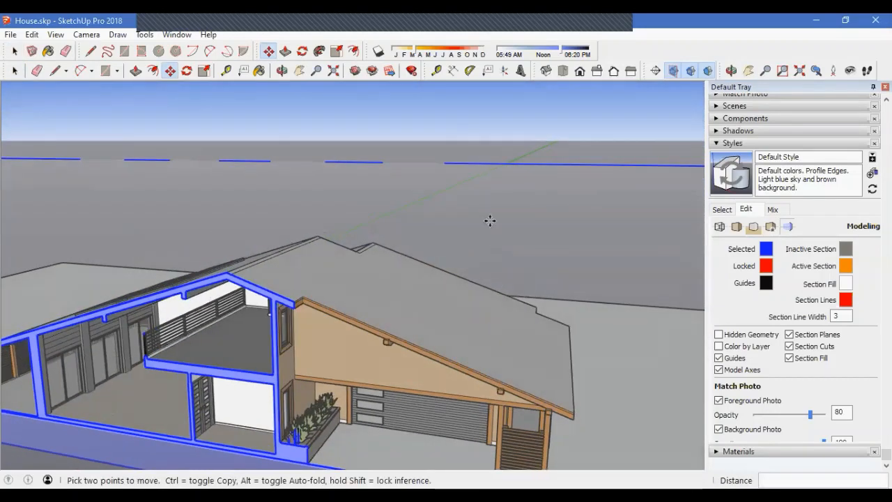
pyautogui.click(494, 220)
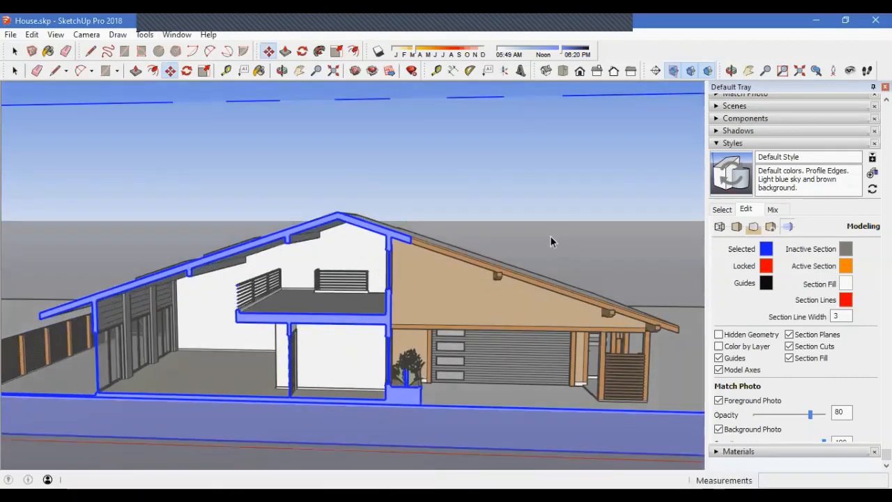
# Step: Align the view to the repositioned section plane and frame the whole house section
pyautogui.press('space')
pyautogui.rightClick(559, 180)
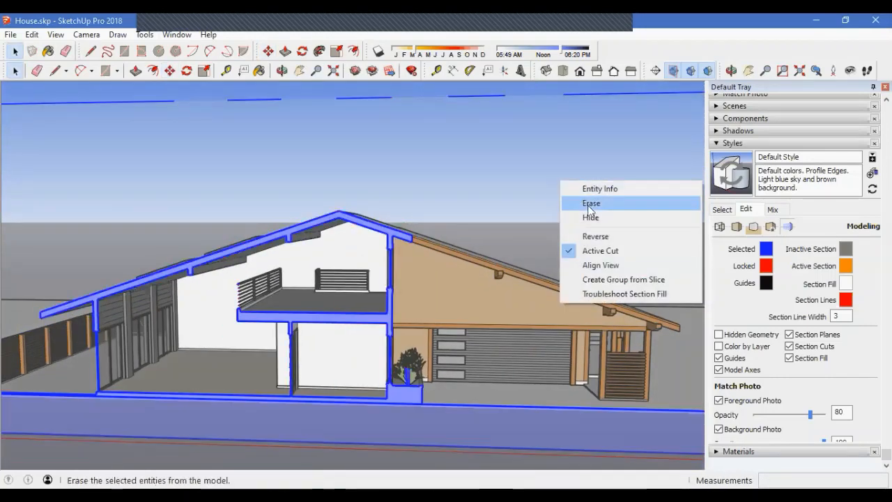
pyautogui.click(601, 263)
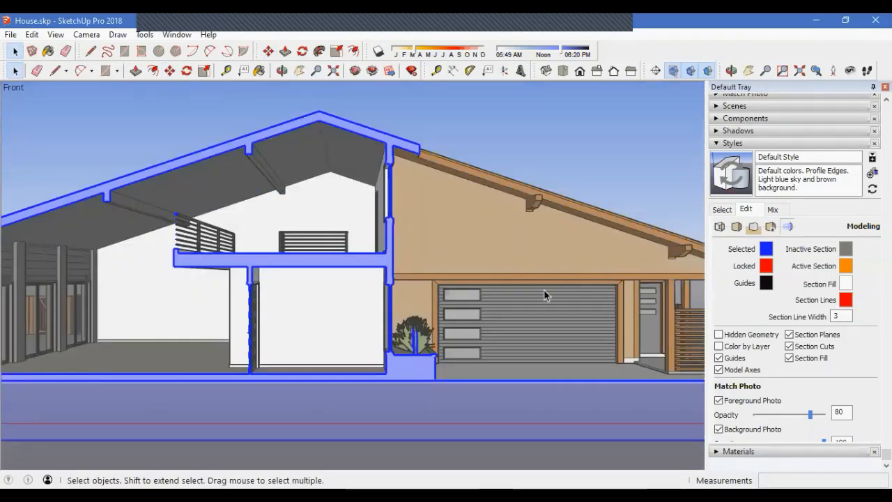
pyautogui.scroll(-2, 537, 279)
pyautogui.scroll(-1, 418, 237)
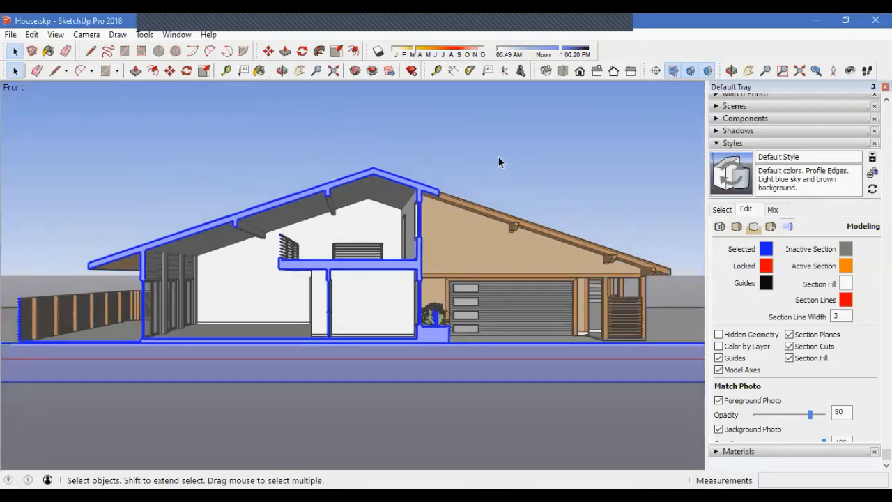
# Step: Hide the section plane and recheck the Section Lines colour, keeping it red
pyautogui.click(690, 71)
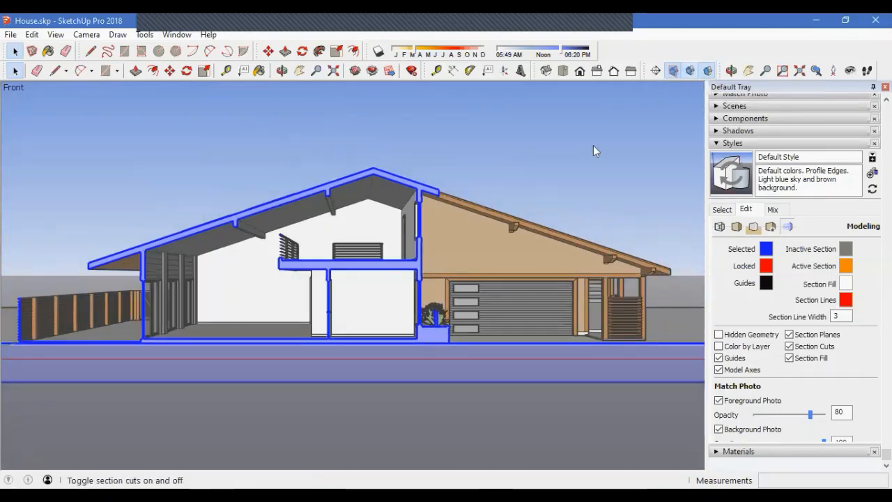
pyautogui.click(690, 71)
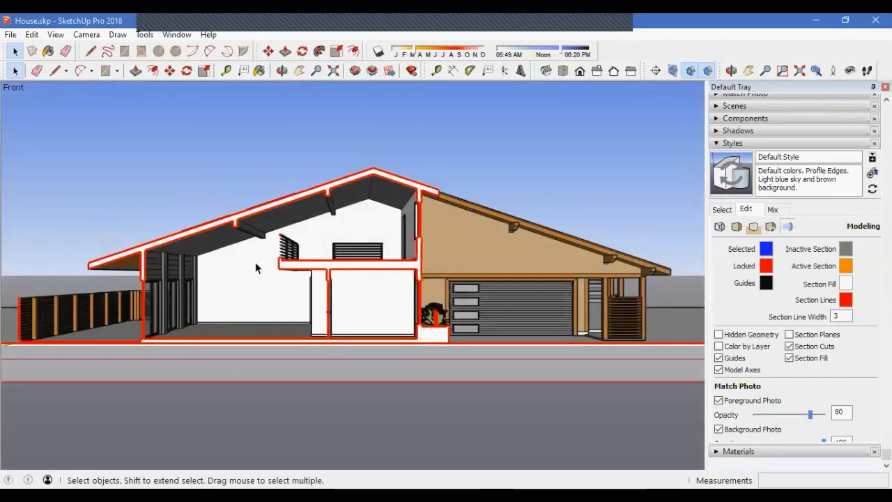
pyautogui.scroll(1, 258, 264)
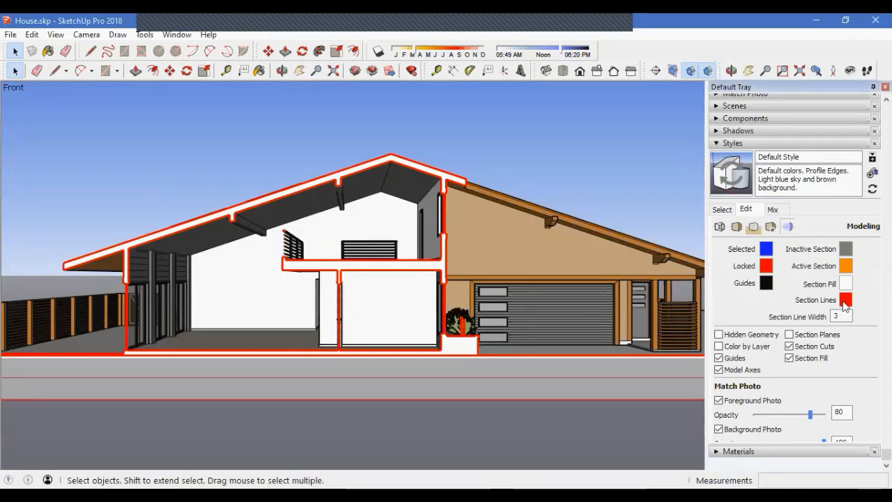
pyautogui.click(161, 199)
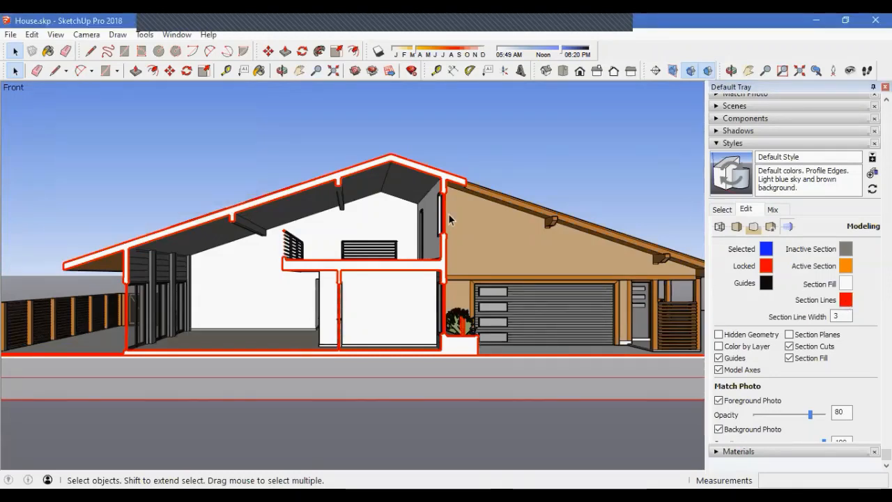
# Step: Try Section Line Width values of 5 and 1 on the house section, and restore the width to 3
pyautogui.doubleClick(840, 316)
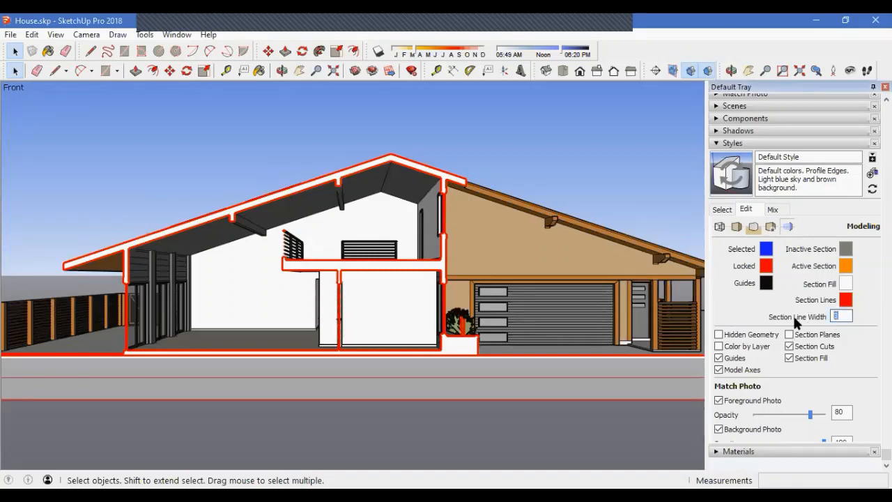
pyautogui.write('5')
pyautogui.press('Return')
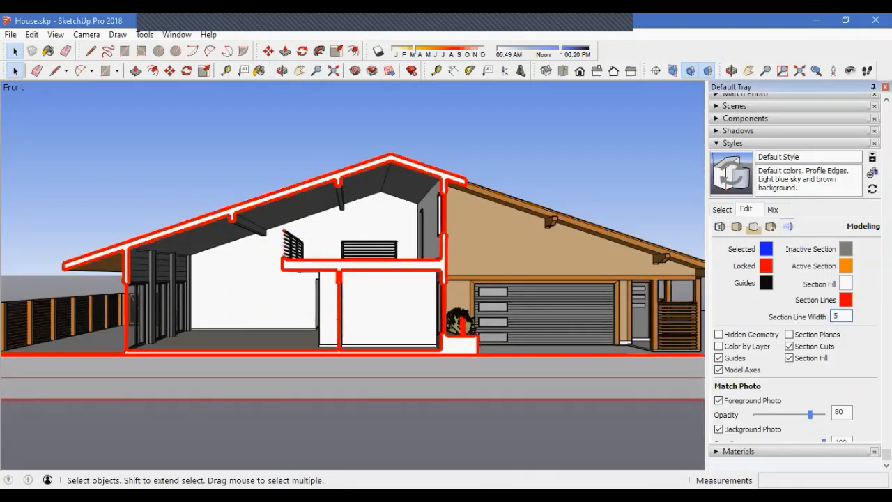
pyautogui.doubleClick(845, 316)
pyautogui.write('1')
pyautogui.press('Return')
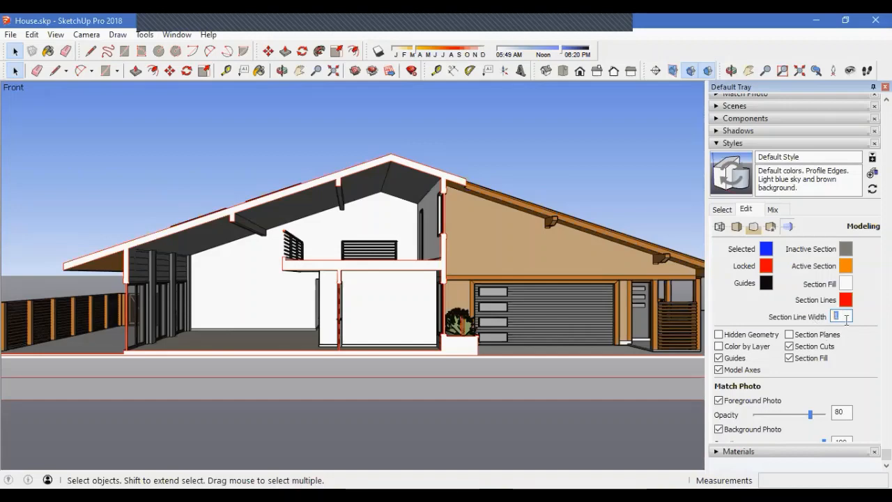
pyautogui.write('3')
pyautogui.press('Return')
# Step: Set the Section Lines colour to black using RGB values of 0, 0, 0
pyautogui.click(845, 299)
pyautogui.moveTo(199, 137); pyautogui.dragTo(130, 141)
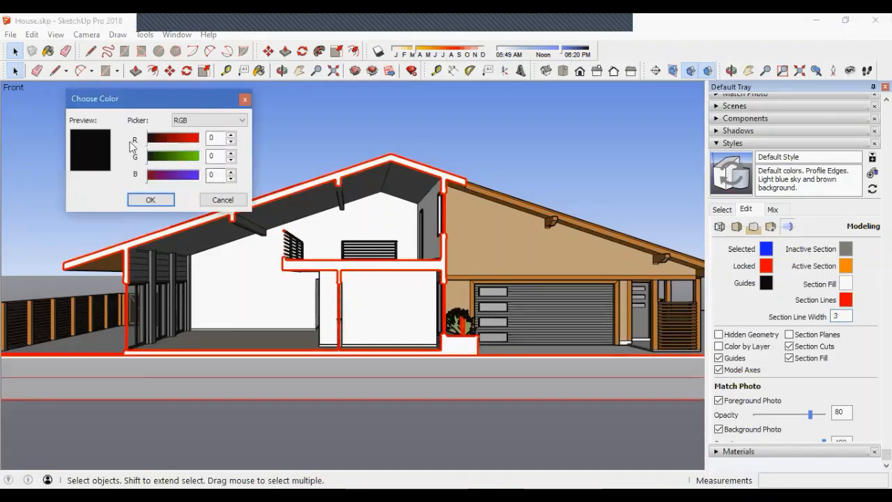
pyautogui.click(149, 202)
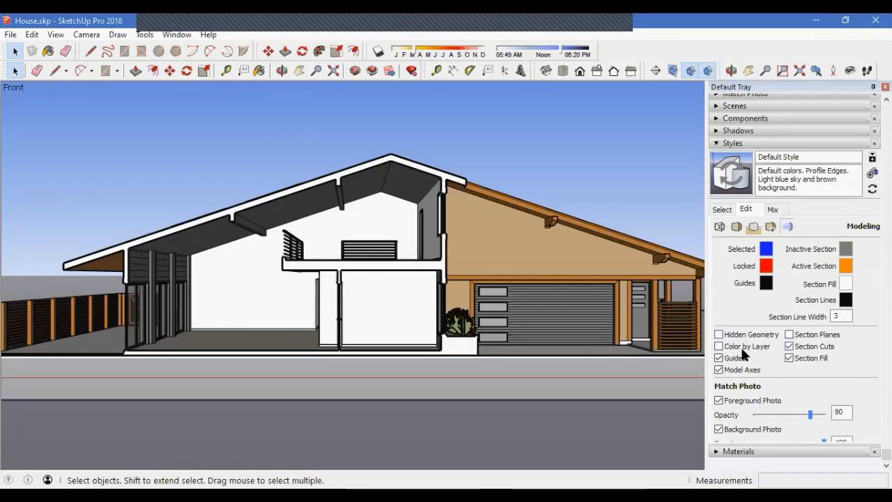
# Step: Display the hidden geometry, select the whole model to inspect its hidden edges, and clear the selection
pyautogui.click(720, 336)
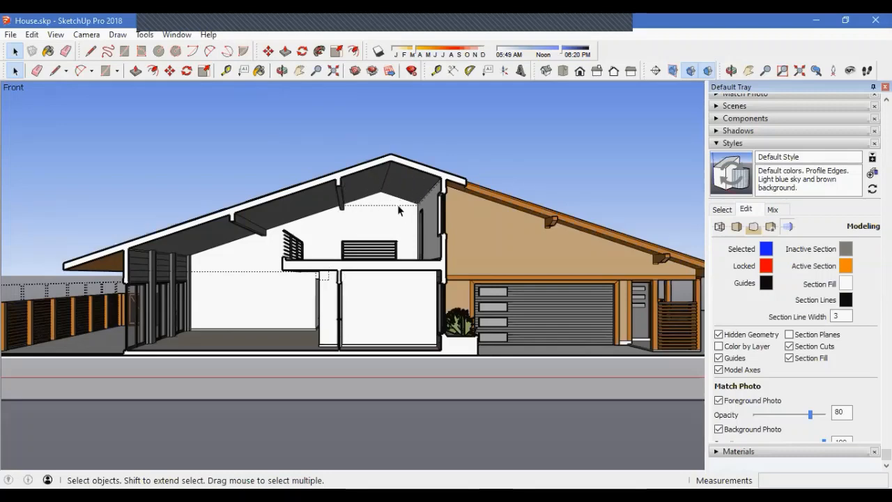
pyautogui.hotkey('ctrl', 'a')
pyautogui.click(517, 169)
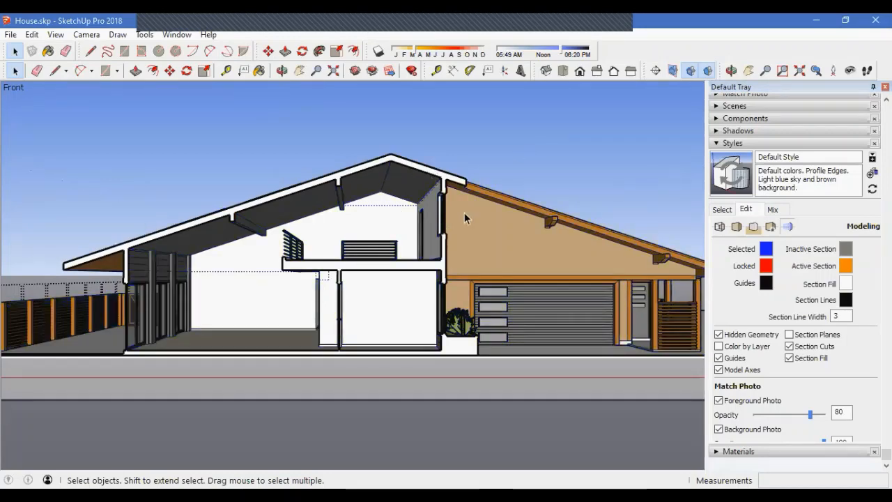
# Step: Set the Section Fill colour to red and turn off the display of hidden geometry
pyautogui.click(845, 284)
pyautogui.moveTo(165, 143); pyautogui.dragTo(202, 142)
pyautogui.click(150, 200)
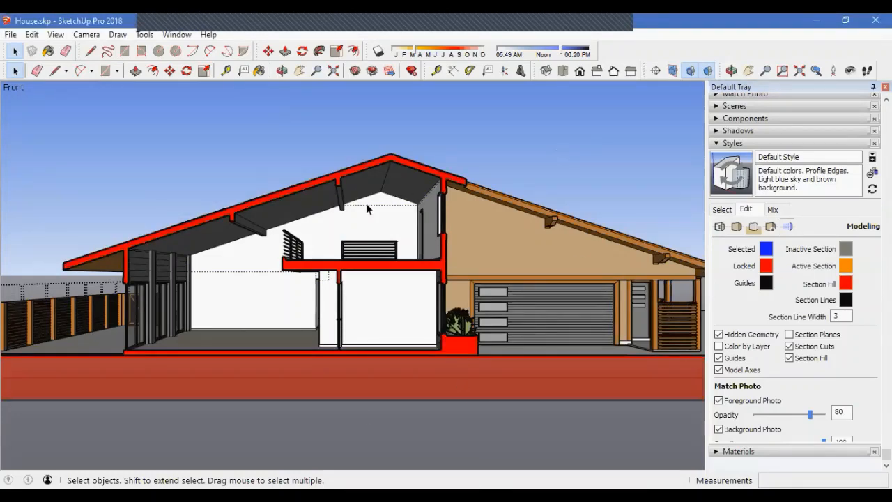
pyautogui.click(719, 336)
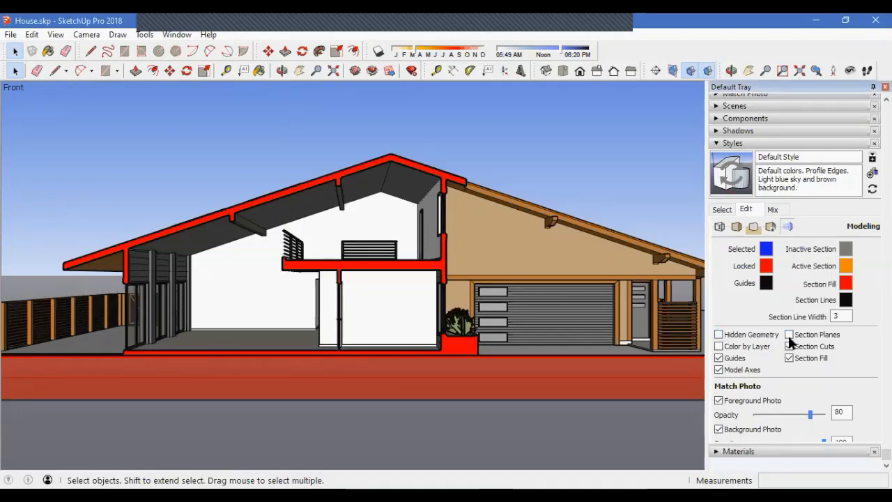
# Step: Toggle the Section Planes display to compare the house section with and without the plane, leaving it shown
pyautogui.click(790, 335)
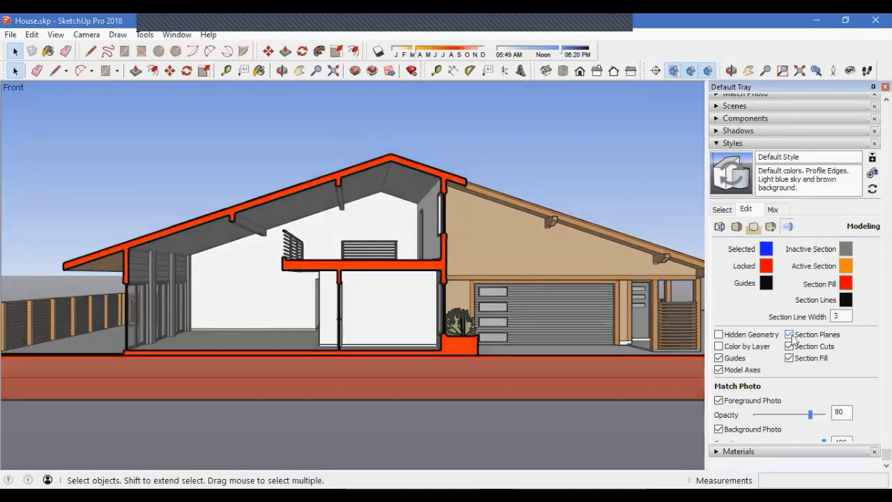
pyautogui.scroll(-5, 508, 335)
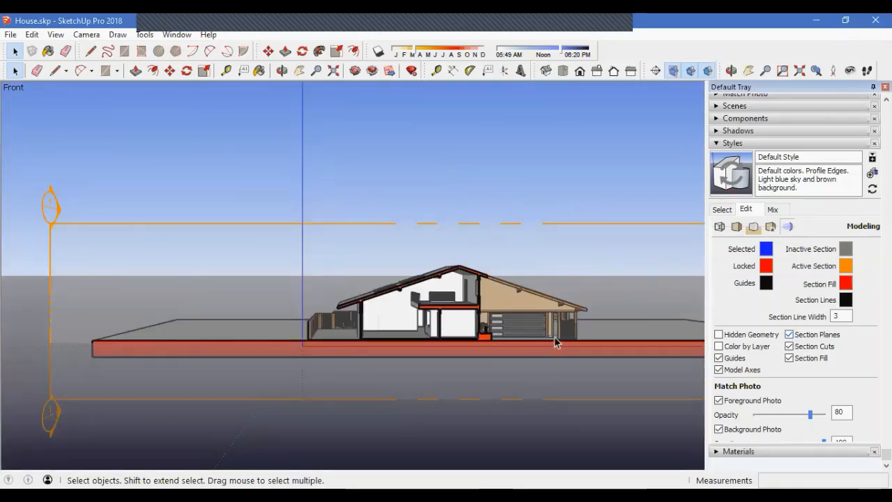
pyautogui.scroll(4, 555, 337)
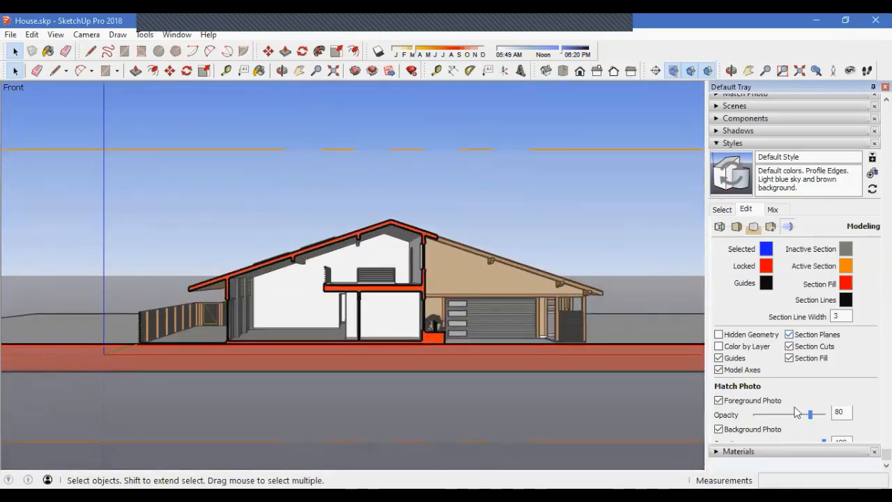
pyautogui.click(789, 336)
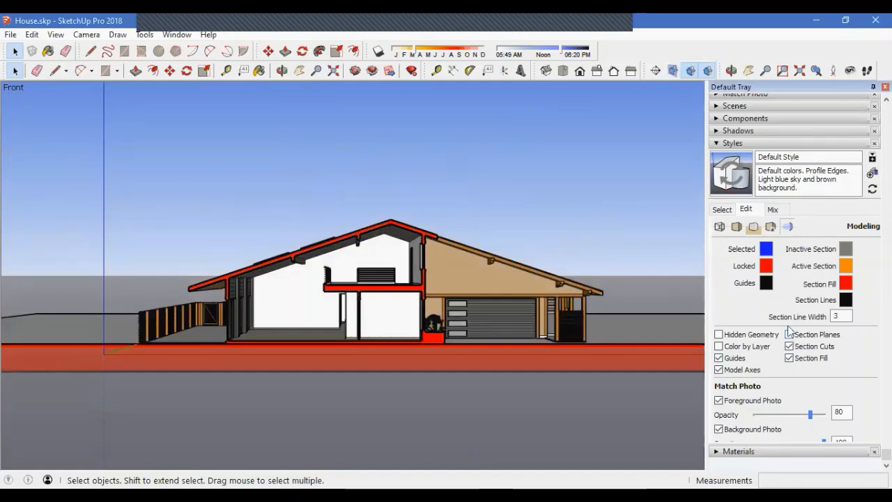
pyautogui.click(790, 335)
# Step: Examine the red-filled cut walls, floor and roof with the section plane shown, and hide the section plane
pyautogui.scroll(-2, 464, 335)
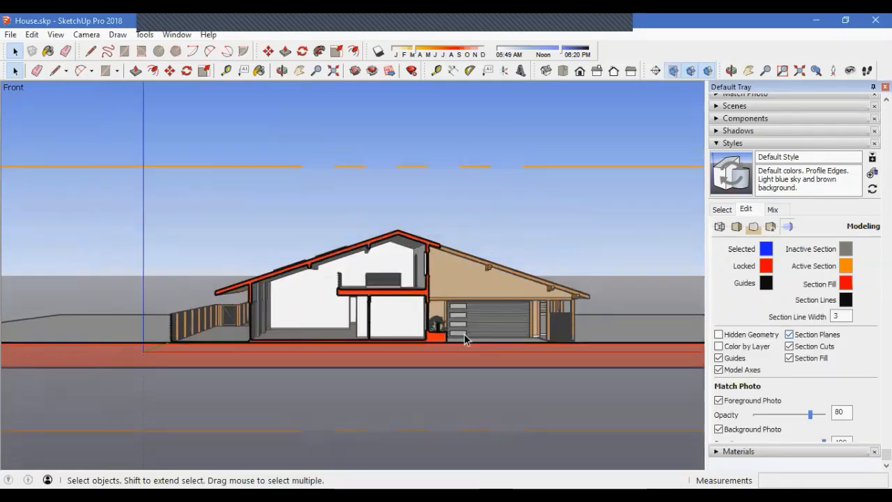
pyautogui.moveTo(464, 335); pyautogui.dragTo(478, 375, button='middle')
pyautogui.scroll(4, 476, 323)
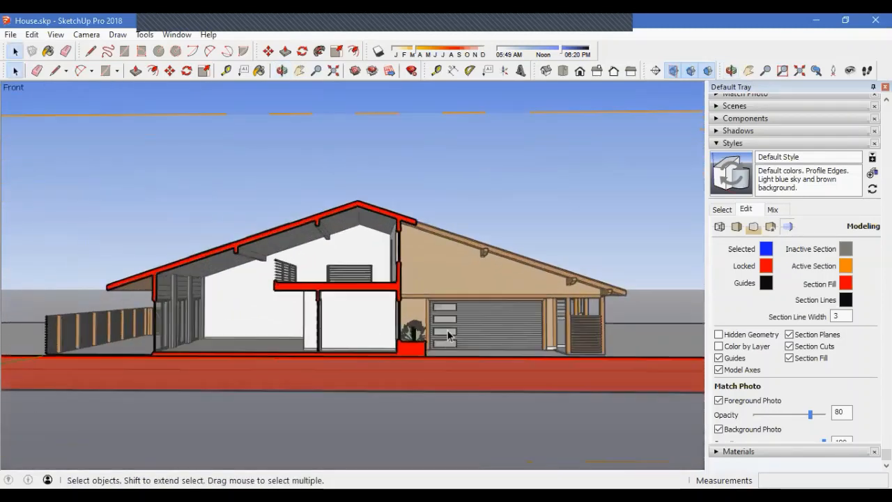
pyautogui.moveTo(450, 342); pyautogui.dragTo(478, 349, button='middle')
pyautogui.scroll(-2, 464, 307)
pyautogui.scroll(1, 388, 275)
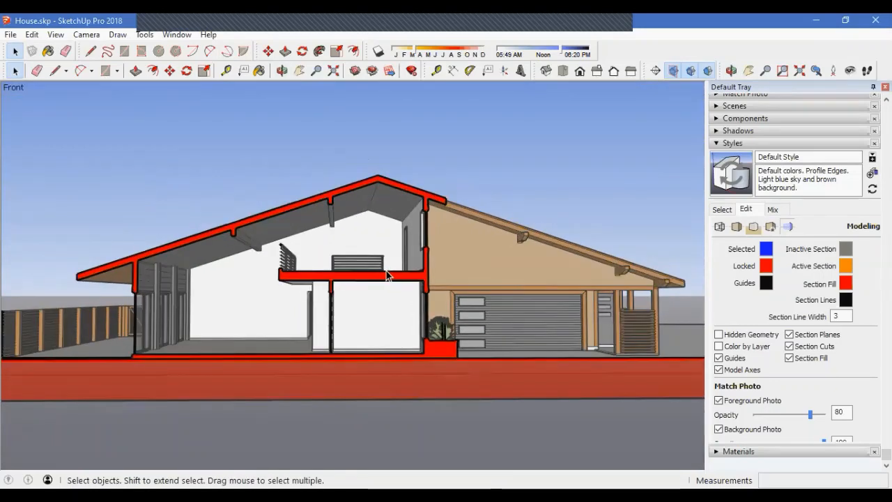
pyautogui.moveTo(364, 295); pyautogui.dragTo(314, 271, button='middle')
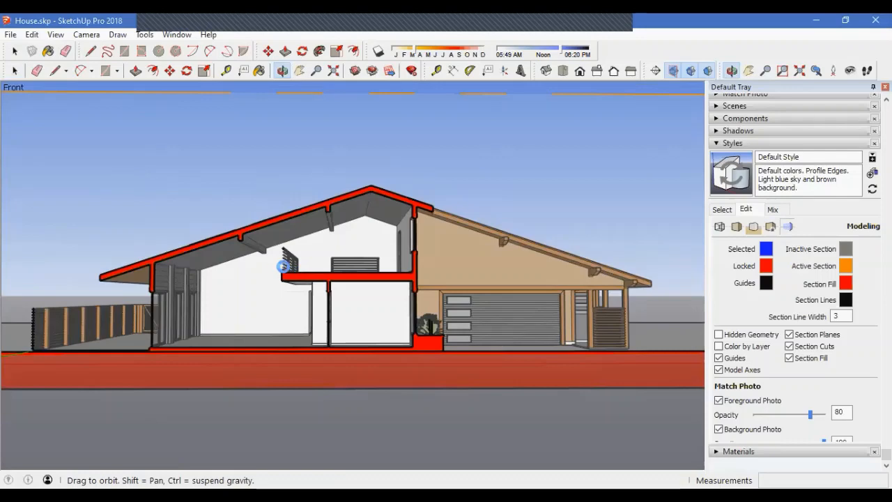
pyautogui.scroll(1, 280, 268)
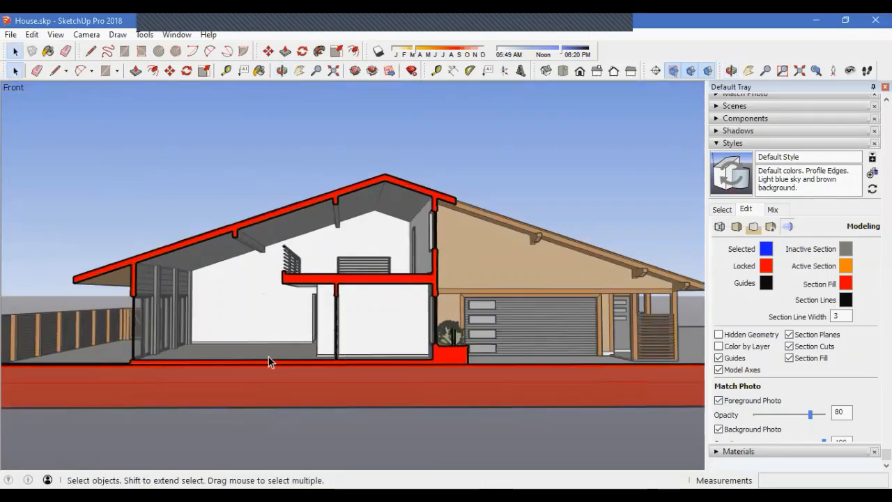
pyautogui.click(790, 334)
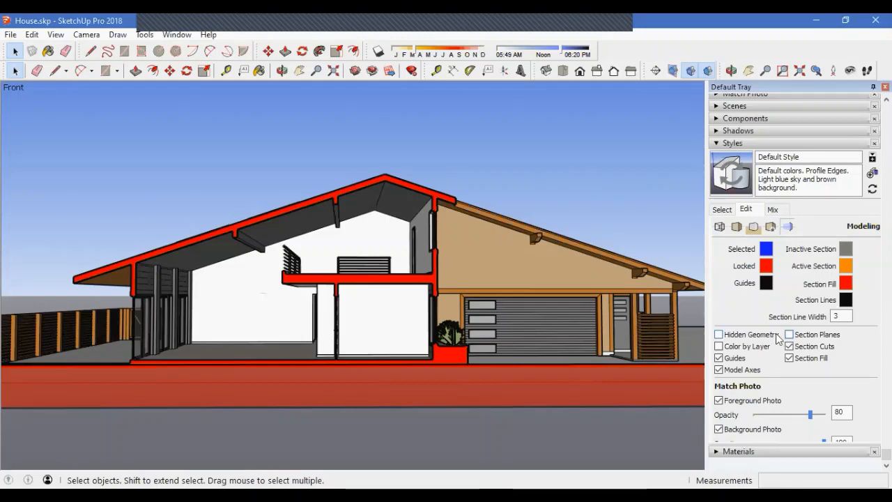
# Step: Colour the model by layer to review the house section, and switch Color by Layer off again
pyautogui.click(719, 347)
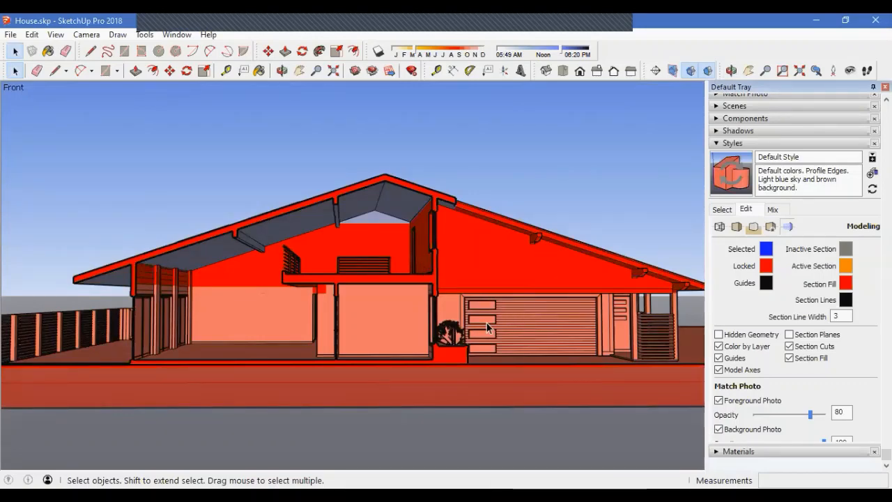
pyautogui.moveTo(504, 281)
pyautogui.mouseDown(button='middle')
pyautogui.moveTo(536, 278)
pyautogui.moveTo(486, 284)
pyautogui.mouseUp(button='middle')
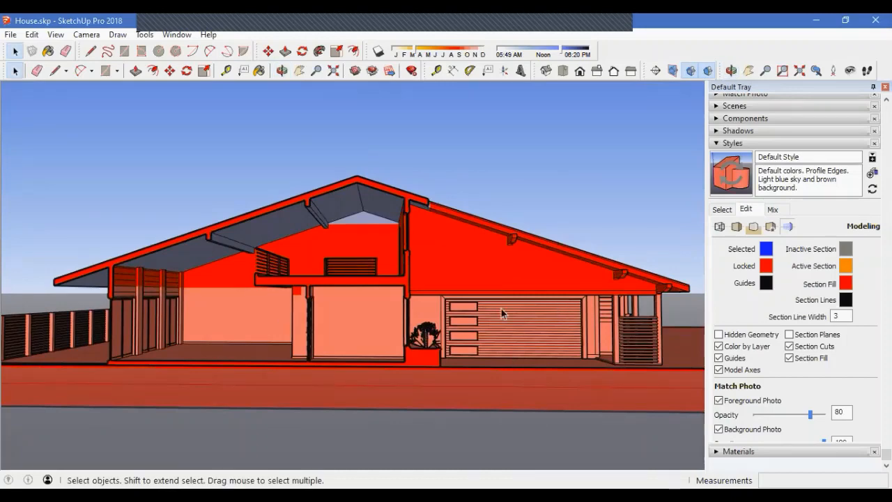
pyautogui.click(720, 348)
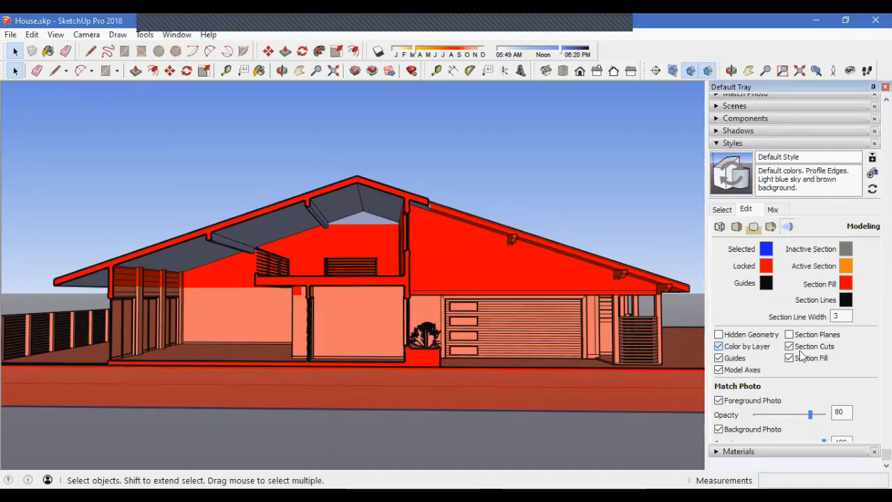
# Step: Turn Section Cuts off and back on, and do the same with the Model Axes
pyautogui.click(789, 346)
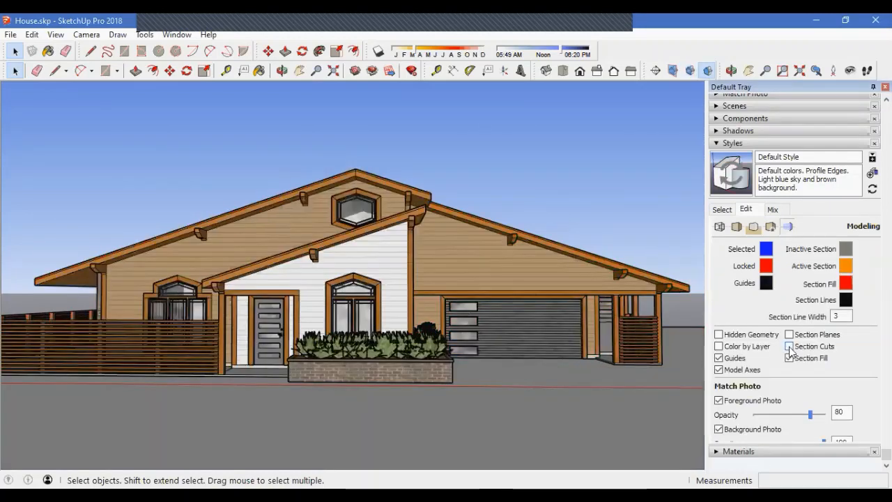
pyautogui.click(790, 346)
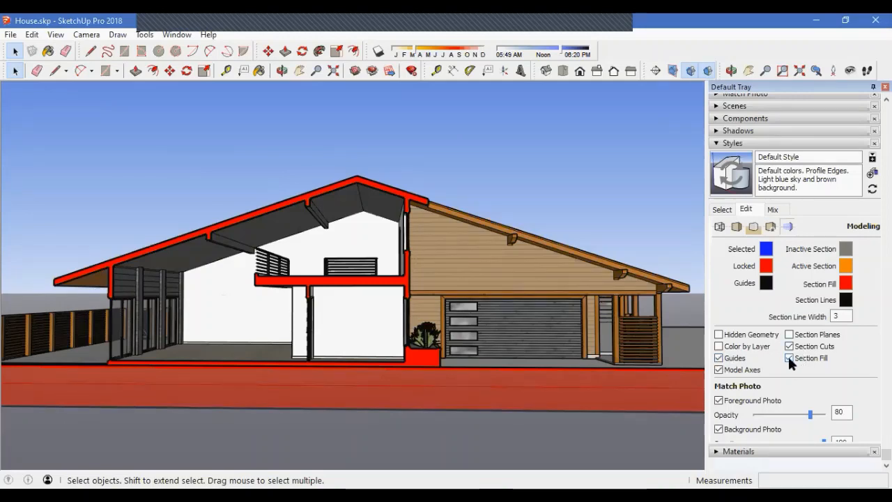
pyautogui.click(720, 370)
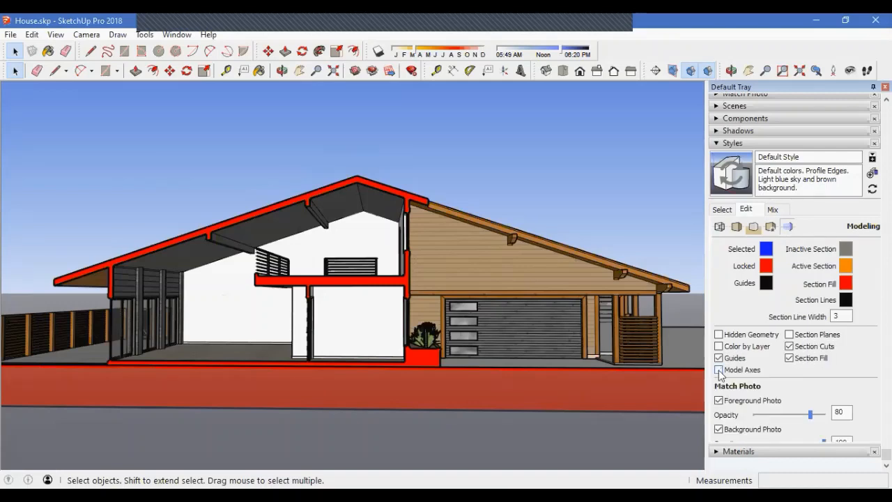
pyautogui.click(719, 370)
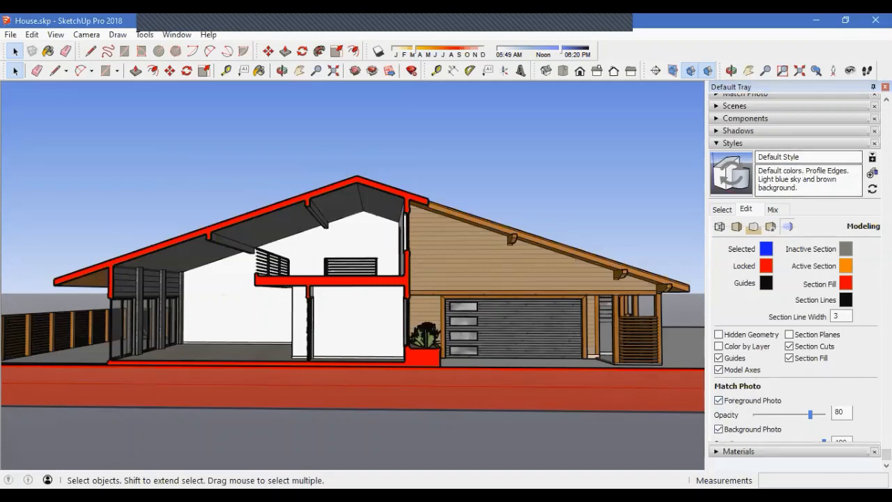
# Step: Examine the sectioned house from a raised corner viewpoint showing the solar panels and the cut interior
pyautogui.scroll(-1, 811, 453)
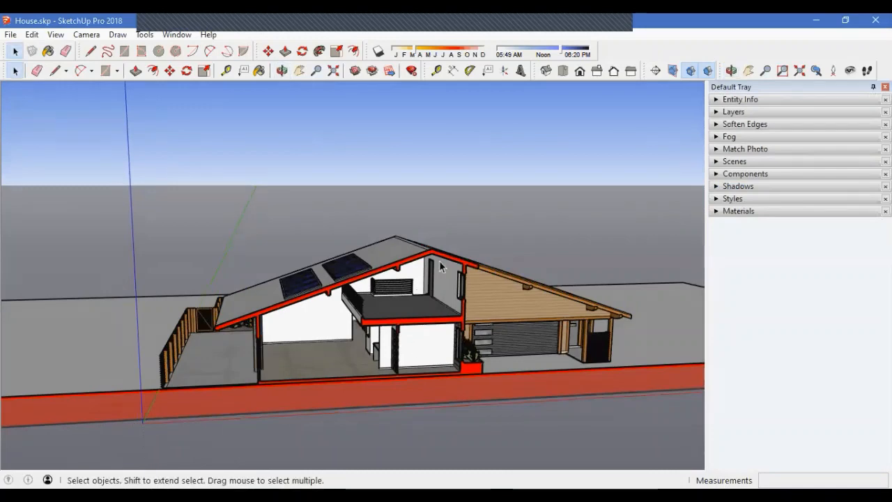
pyautogui.moveTo(515, 324); pyautogui.dragTo(482, 375, button='middle')
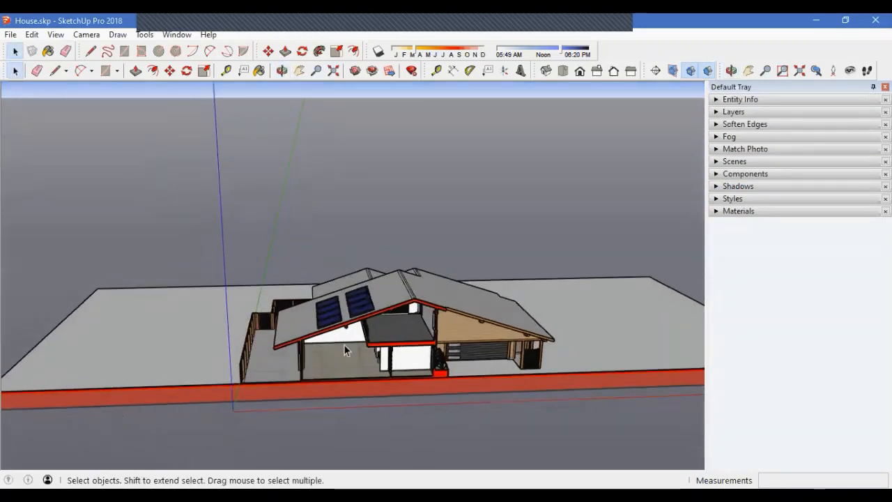
pyautogui.moveTo(344, 345); pyautogui.dragTo(451, 378, button='middle')
pyautogui.scroll(8, 387, 328)
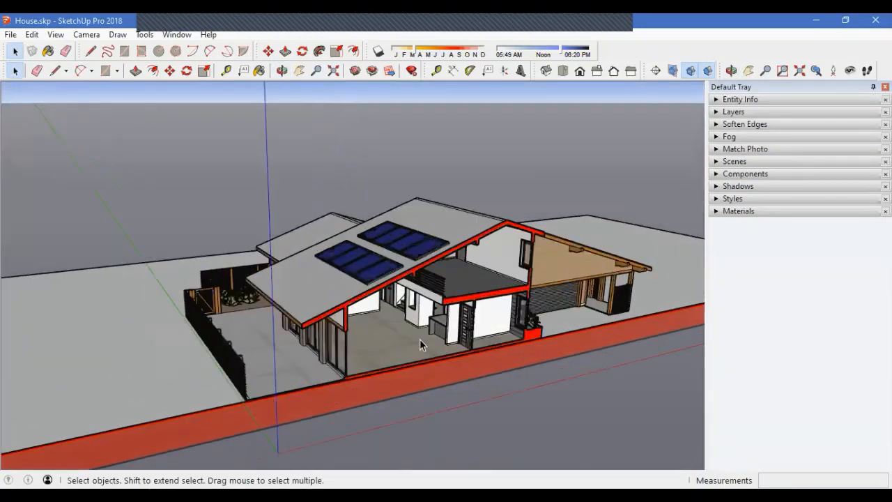
pyautogui.moveTo(405, 322); pyautogui.dragTo(388, 333, button='middle')
pyautogui.scroll(4, 476, 355)
pyautogui.scroll(-2, 404, 330)
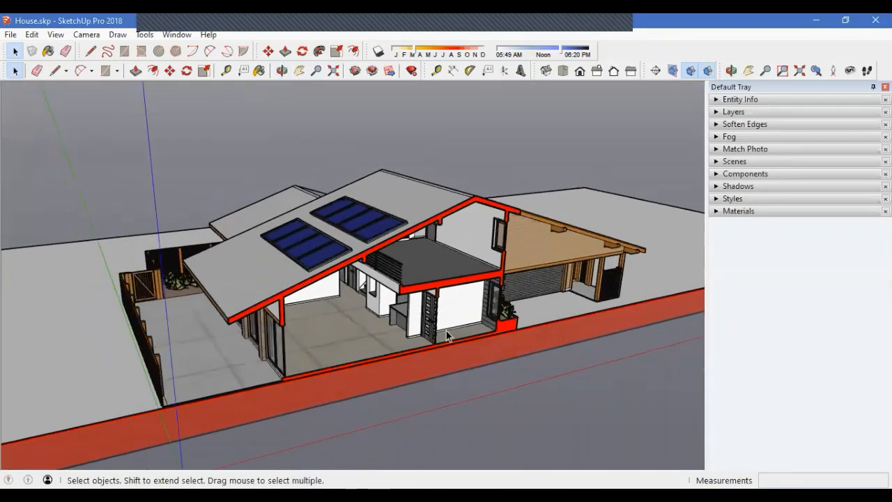
# Step: Apply the Construction Documentation Style from the Default Styles collection and bring up the styles already used in the model
pyautogui.click(758, 197)
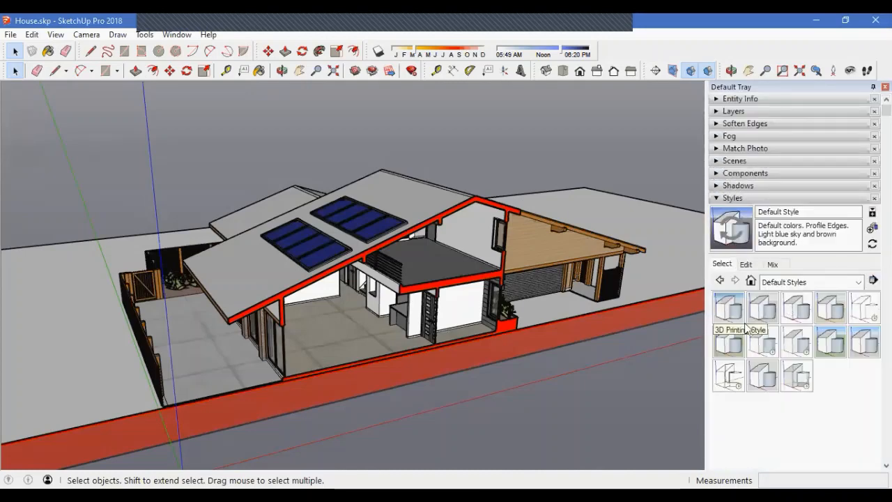
pyautogui.click(800, 317)
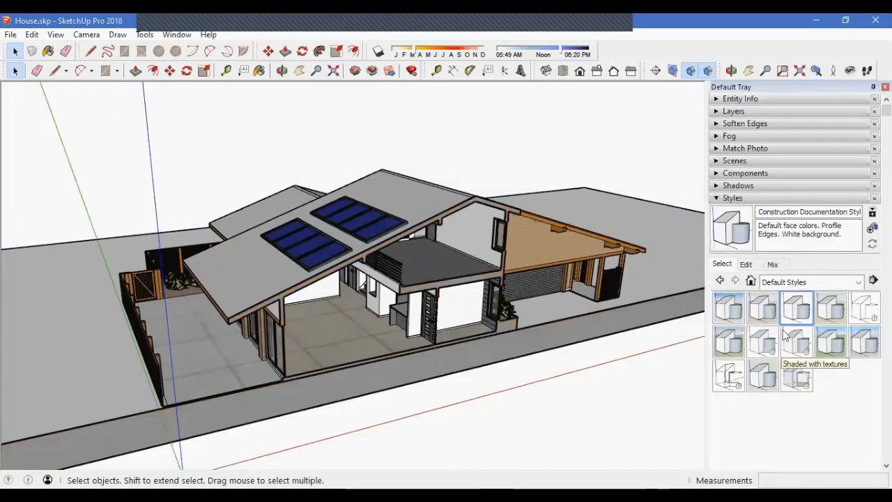
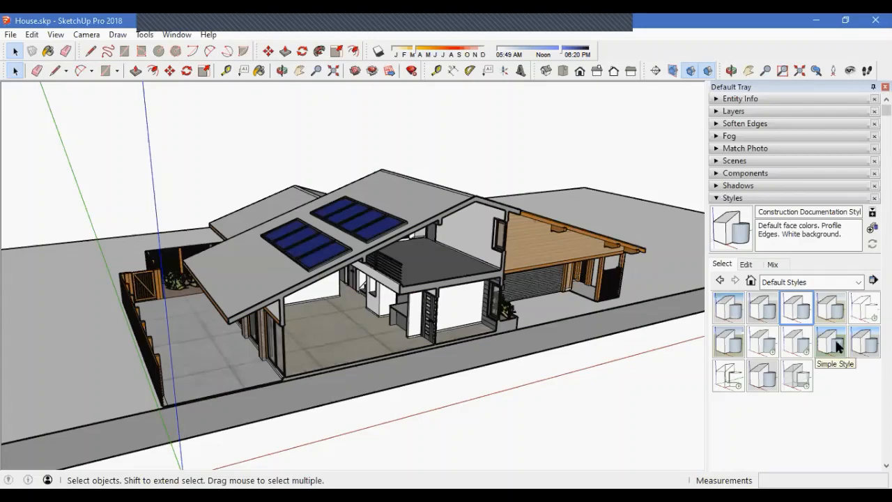
pyautogui.click(751, 279)
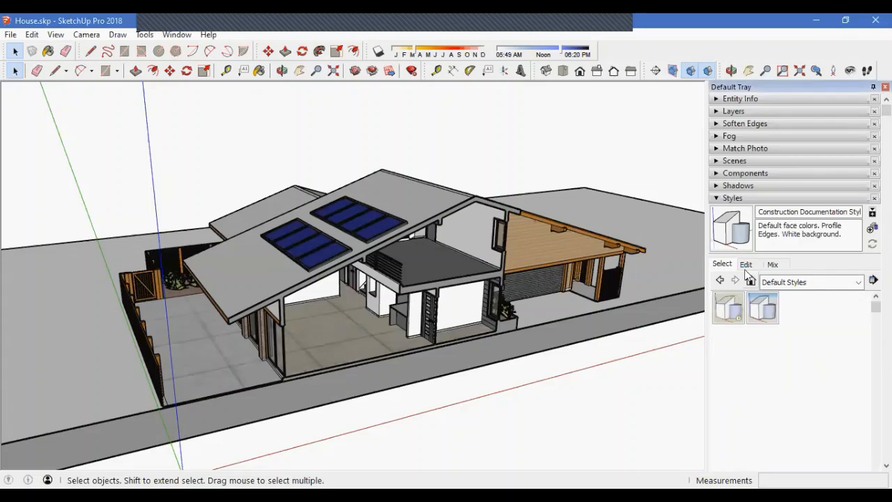
pyautogui.click(720, 280)
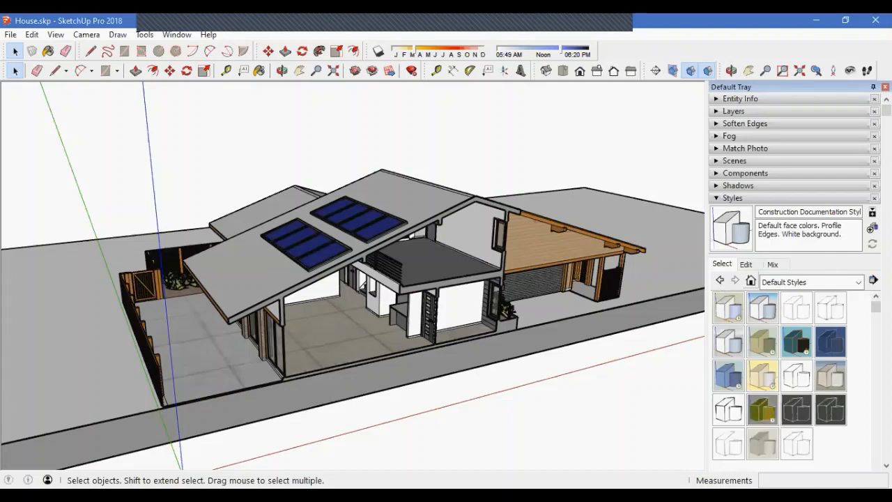
# Step: Look through the collection of In Model styles stored with the house model
pyautogui.click(751, 280)
pyautogui.scroll(-2, 799, 341)
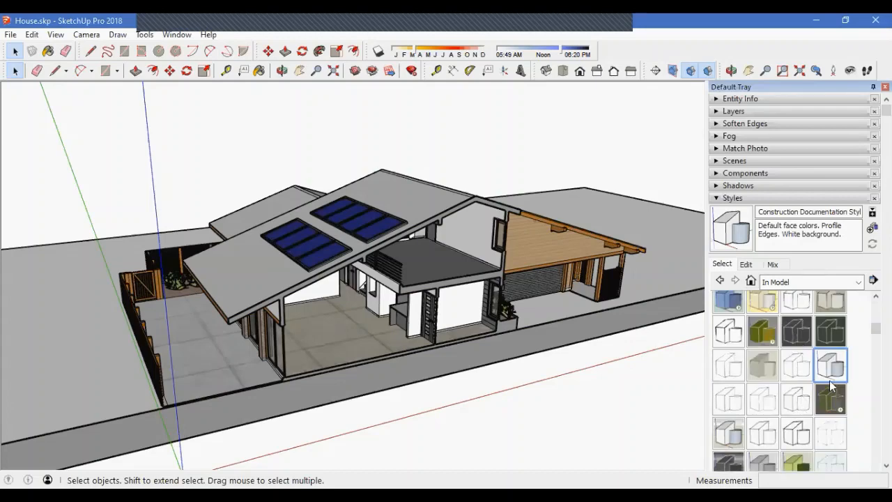
pyautogui.scroll(-5, 836, 383)
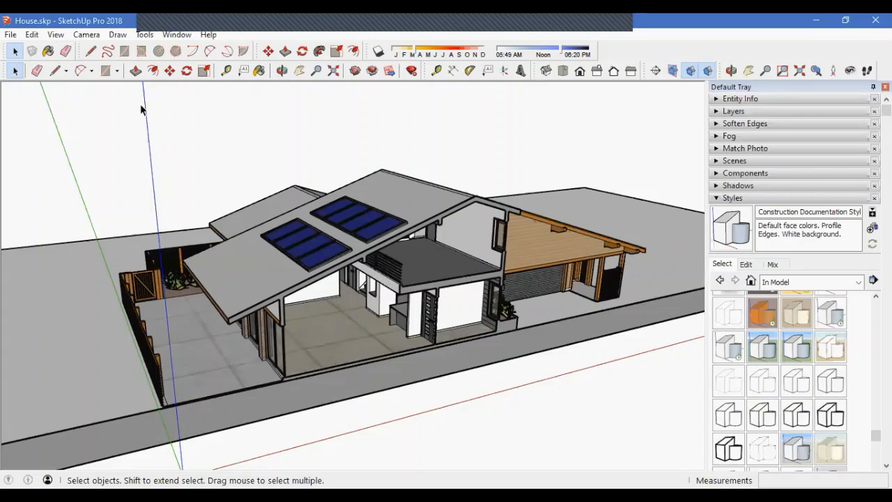
# Step: Review the entire model's statistics in Model Info and purge its unused items
pyautogui.click(176, 34)
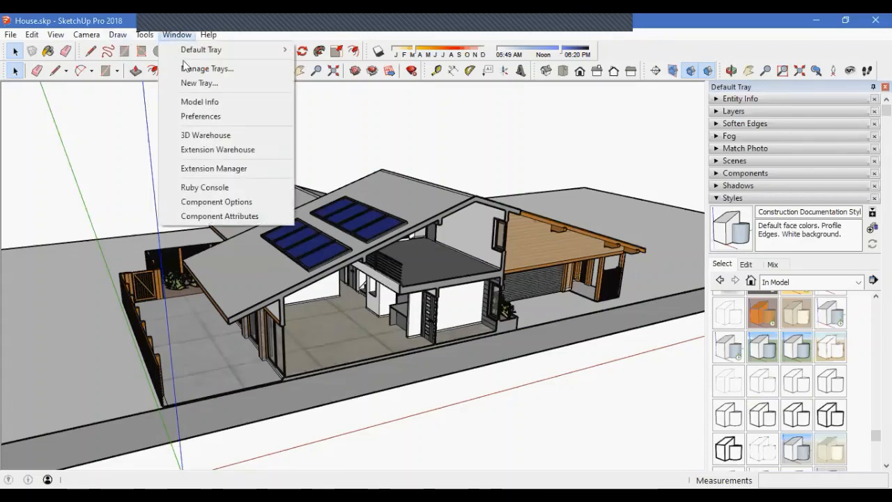
pyautogui.click(197, 102)
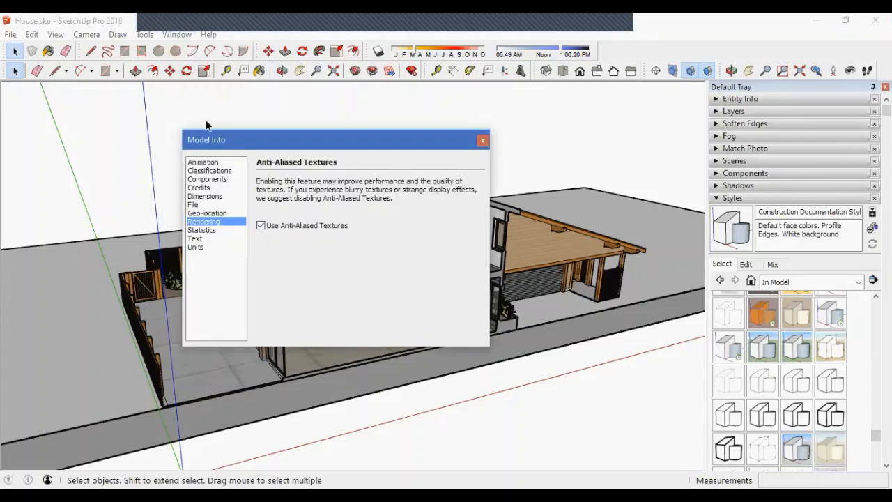
pyautogui.click(202, 230)
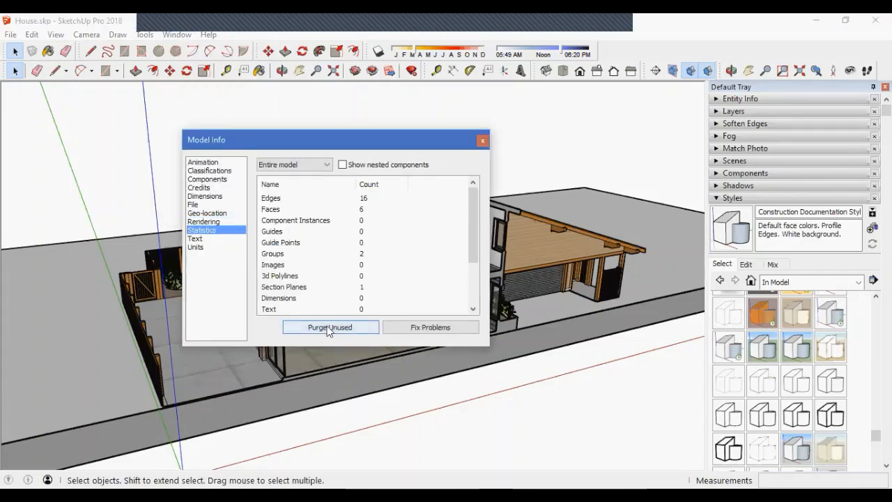
pyautogui.moveTo(478, 245); pyautogui.dragTo(478, 289)
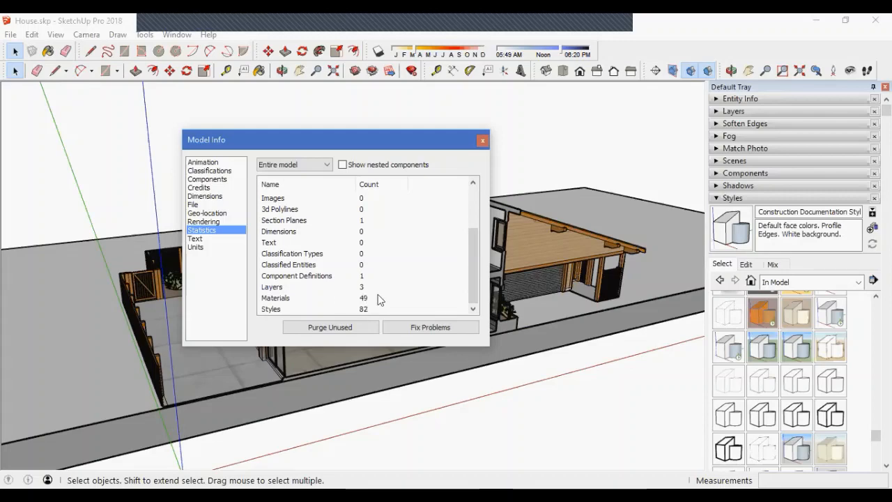
pyautogui.scroll(2, 368, 308)
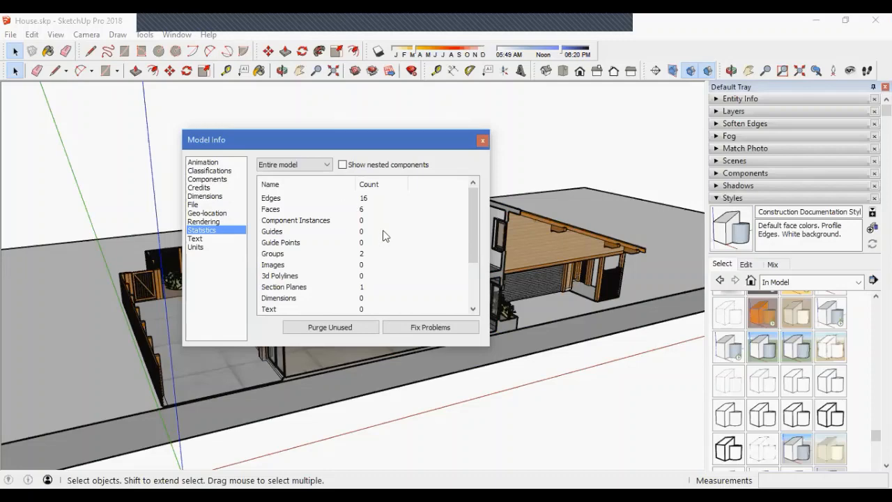
pyautogui.moveTo(473, 239); pyautogui.dragTo(460, 301)
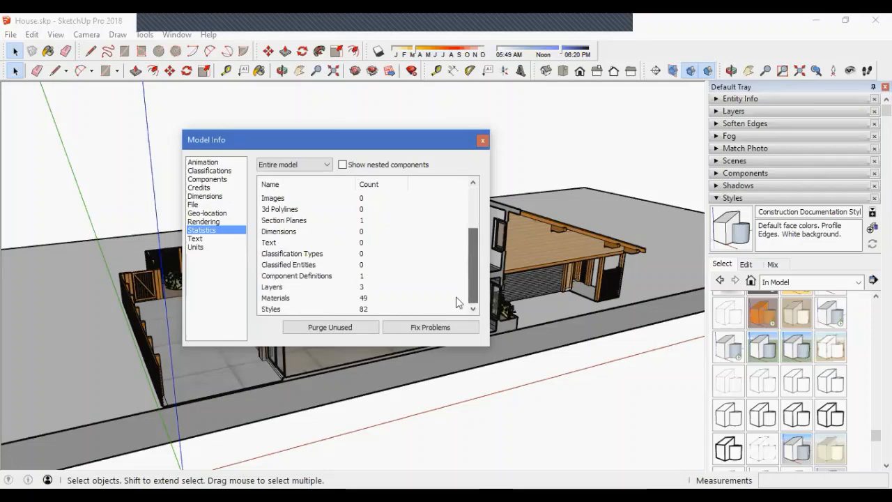
pyautogui.click(330, 327)
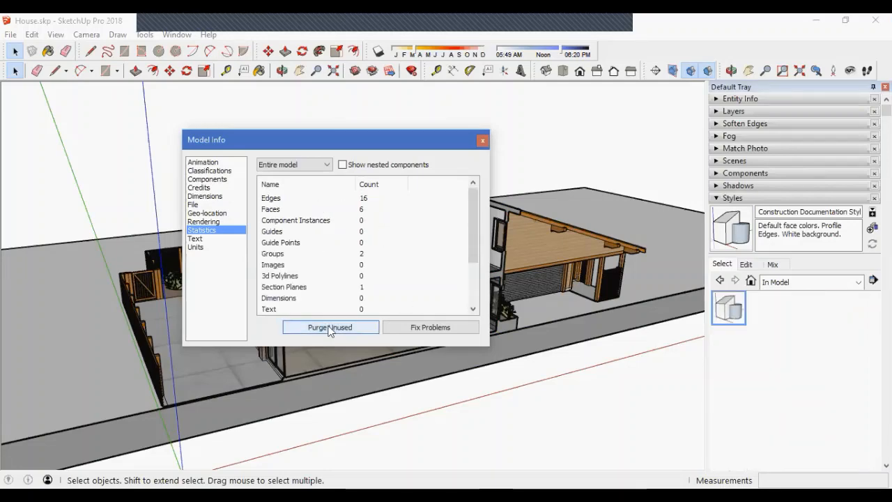
pyautogui.moveTo(470, 249); pyautogui.dragTo(472, 299)
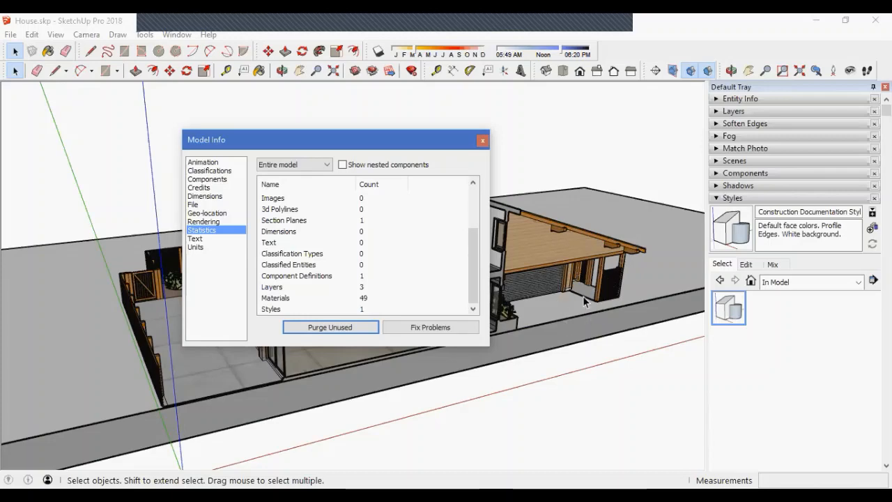
pyautogui.click(482, 140)
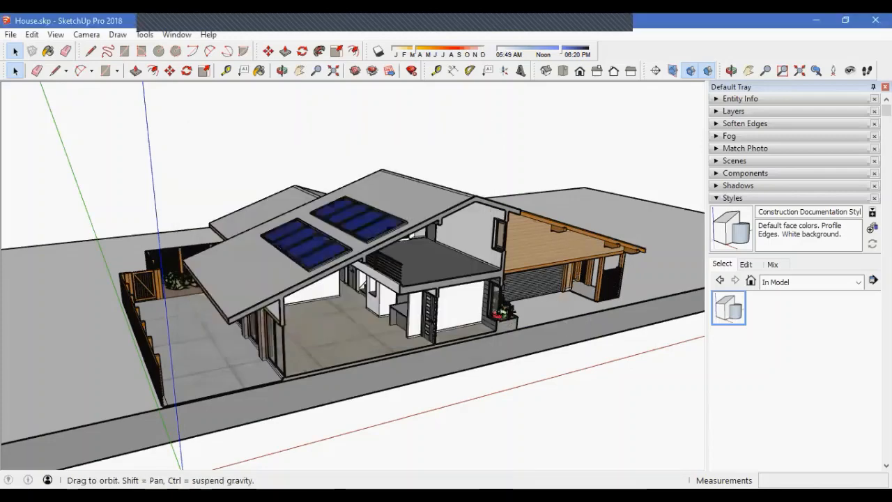
pyautogui.moveTo(500, 314); pyautogui.dragTo(510, 310, button='middle')
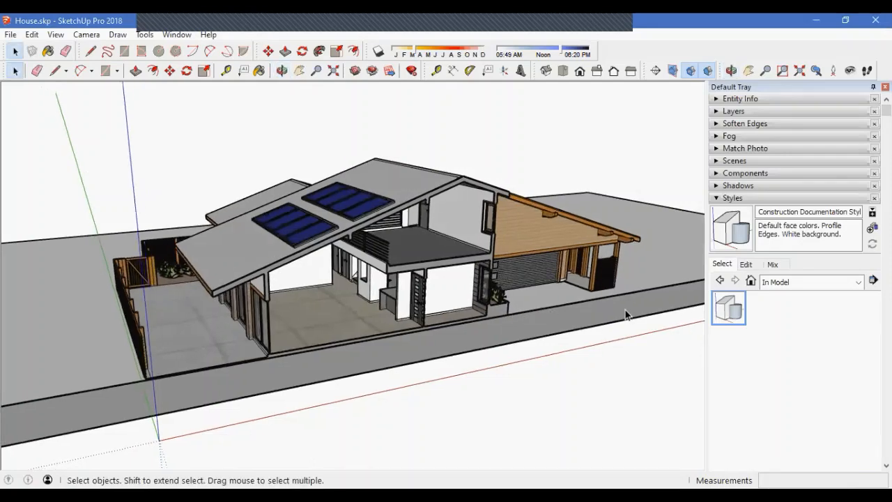
pyautogui.click(747, 264)
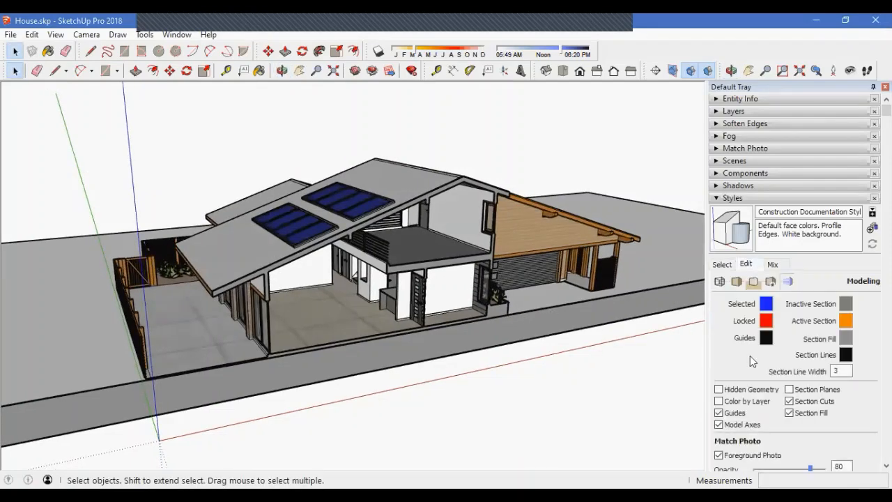
pyautogui.click(723, 265)
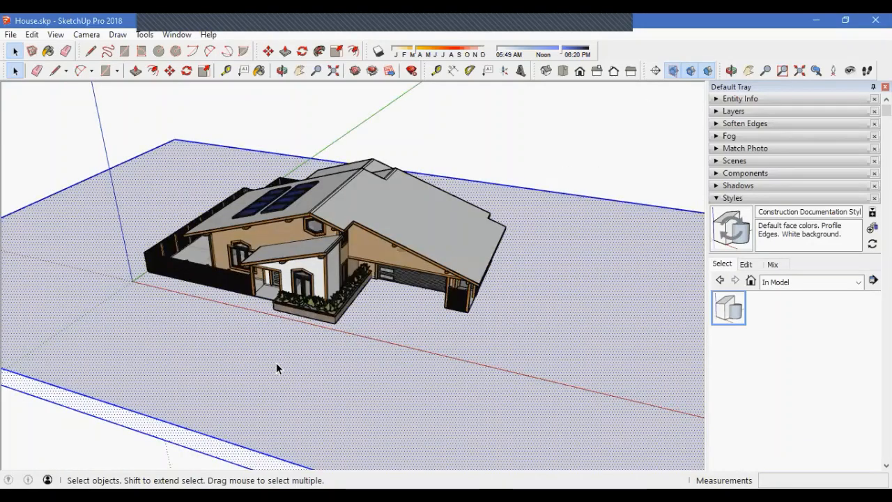
# Step: Make a group from the selected ground slab around the house
pyautogui.rightClick(276, 362)
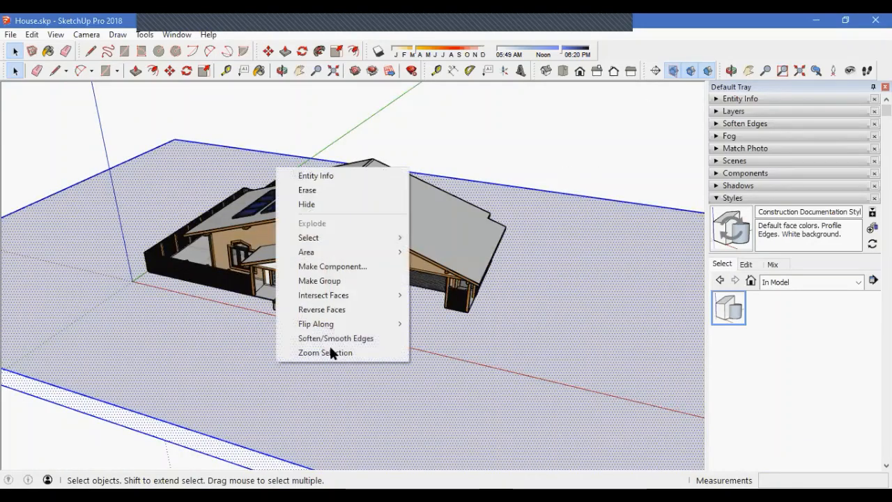
pyautogui.click(321, 281)
pyautogui.click(508, 180)
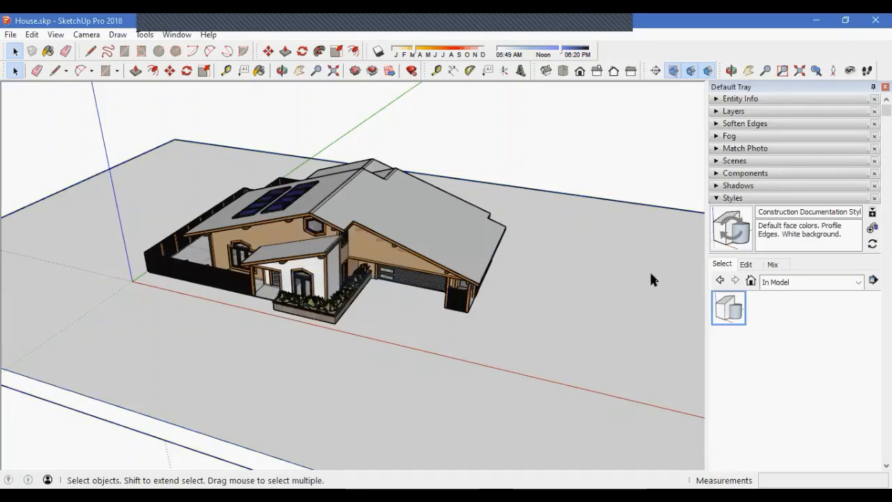
# Step: With the Scenes settings open, place the camera at 5' 6" eye height in front of the house and frame the planter and garage
pyautogui.click(751, 199)
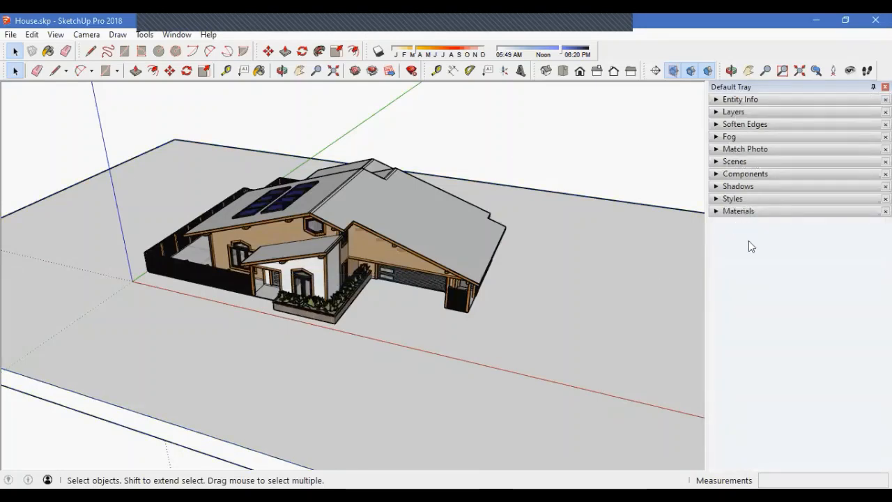
pyautogui.click(725, 161)
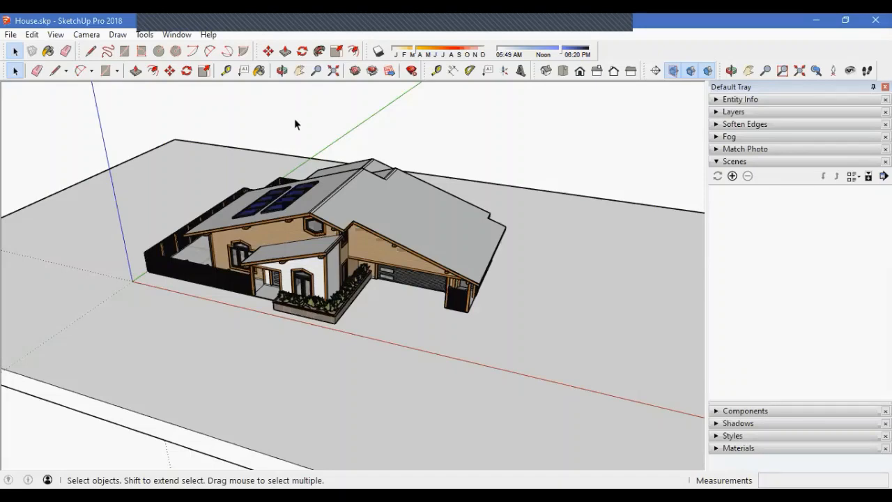
pyautogui.click(834, 71)
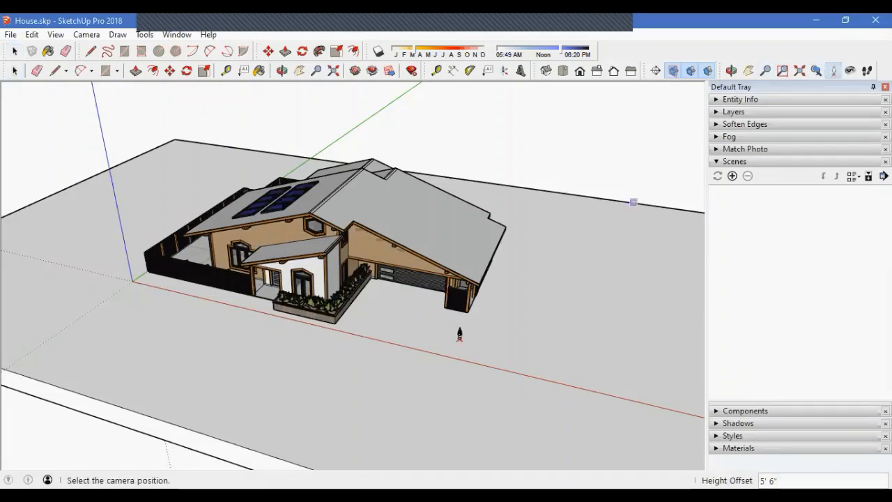
pyautogui.click(426, 451)
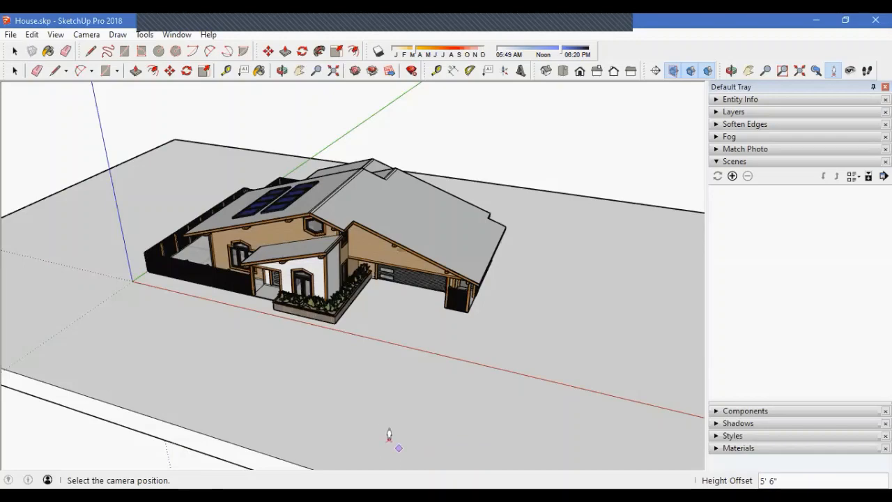
pyautogui.click(425, 437)
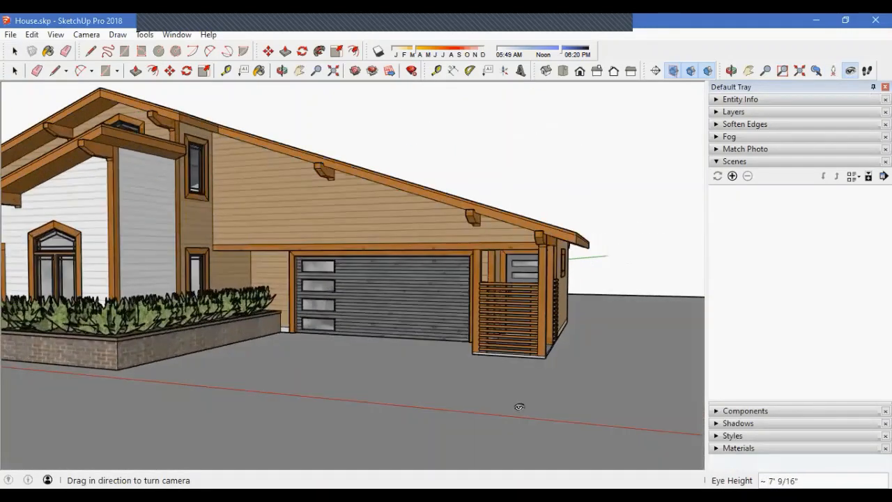
pyautogui.moveTo(547, 385); pyautogui.dragTo(426, 349)
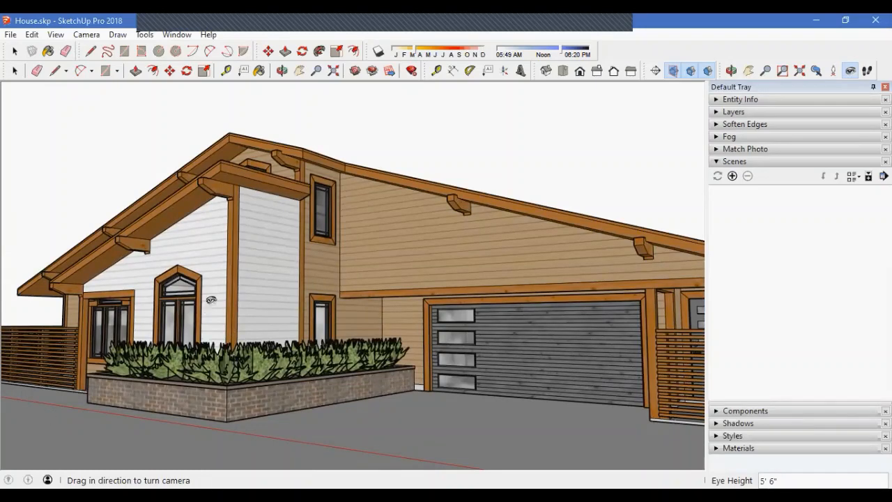
pyautogui.moveTo(372, 341); pyautogui.dragTo(377, 337)
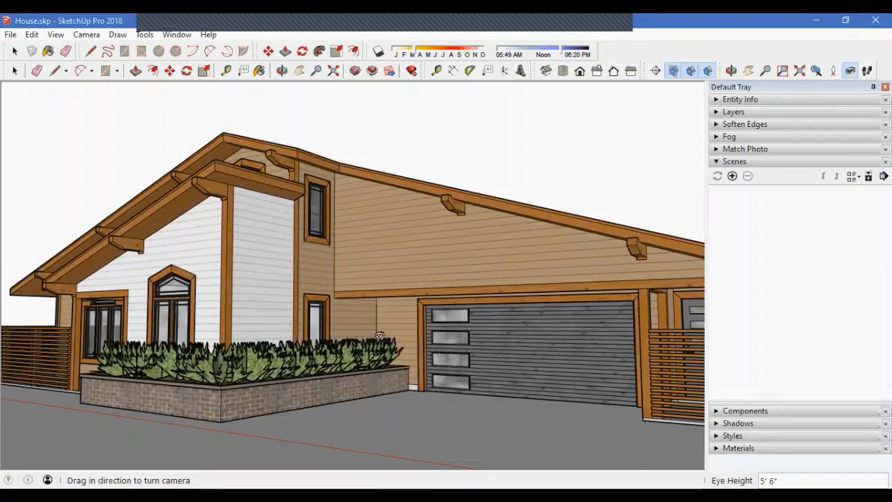
pyautogui.moveTo(336, 313); pyautogui.dragTo(332, 307)
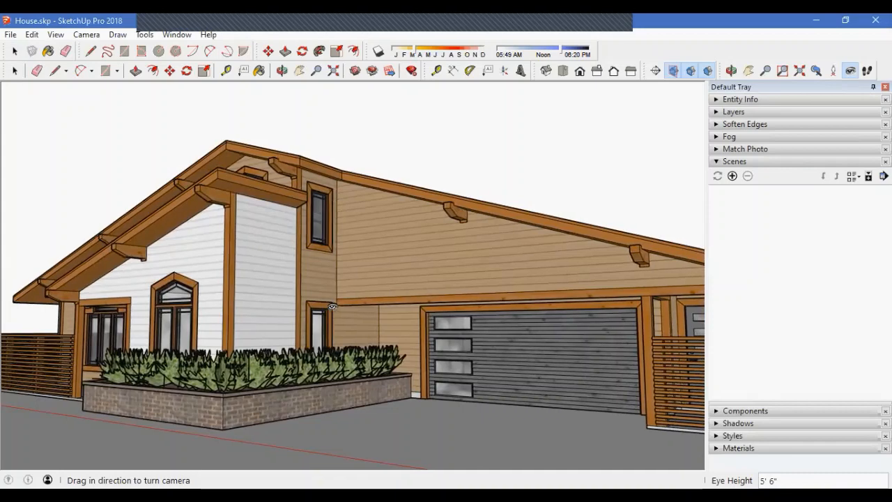
# Step: Add a scene of the current exterior view, saving the style changes as a new style
pyautogui.click(732, 177)
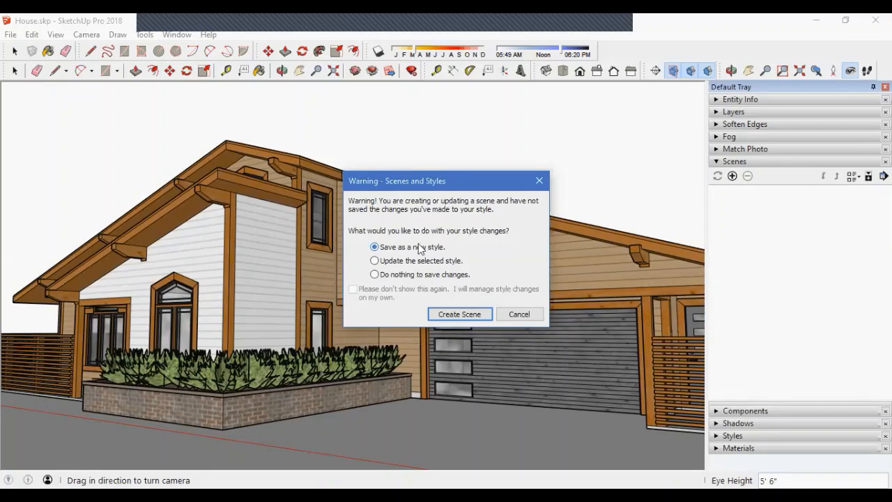
pyautogui.click(457, 314)
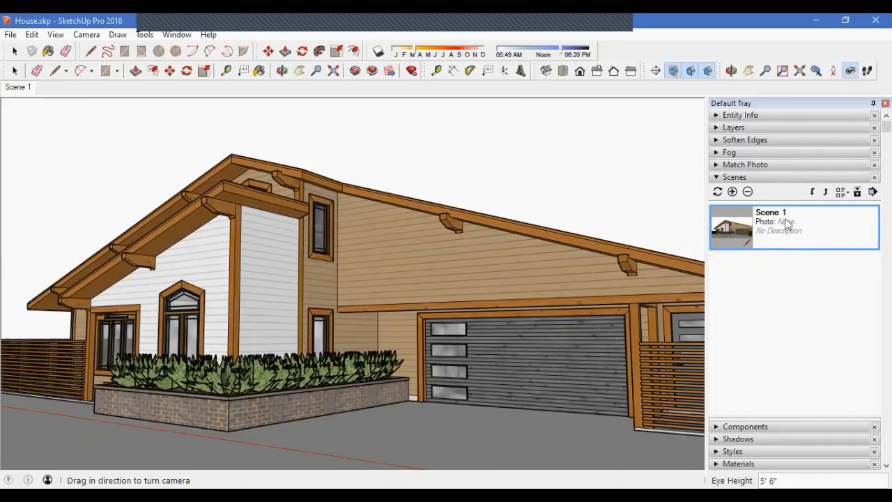
pyautogui.click(873, 192)
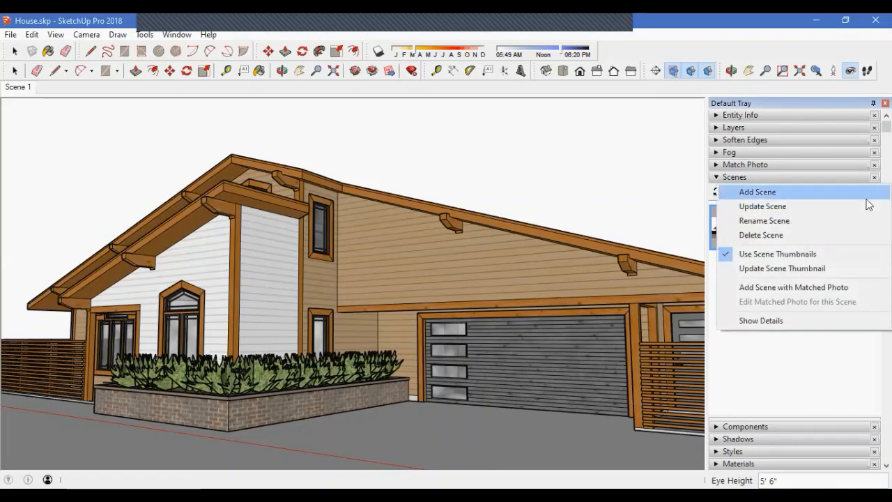
pyautogui.click(844, 358)
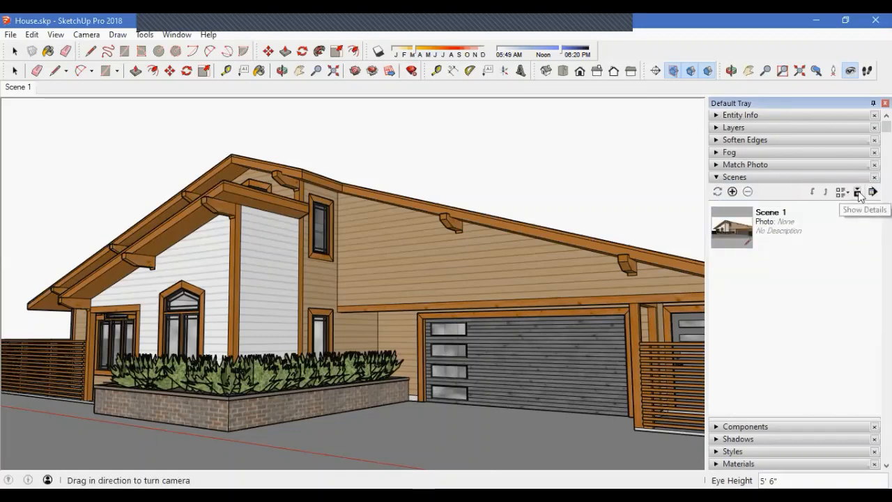
pyautogui.click(791, 230)
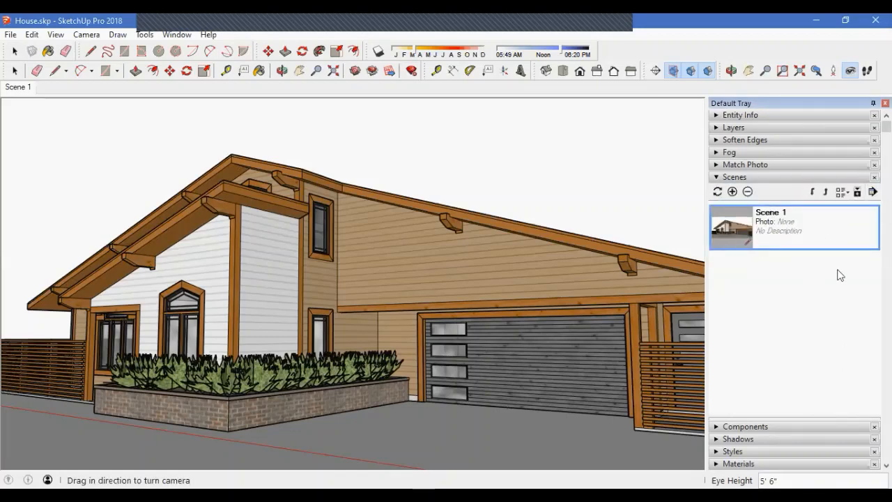
# Step: Show the scene's details, rename it exterior 1 and give it the description default scene, keeping all properties saved
pyautogui.click(857, 195)
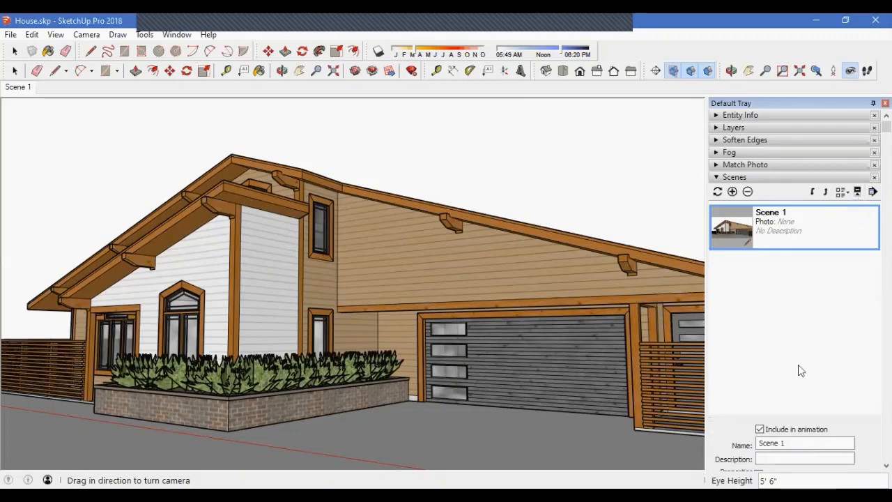
pyautogui.scroll(-3, 799, 369)
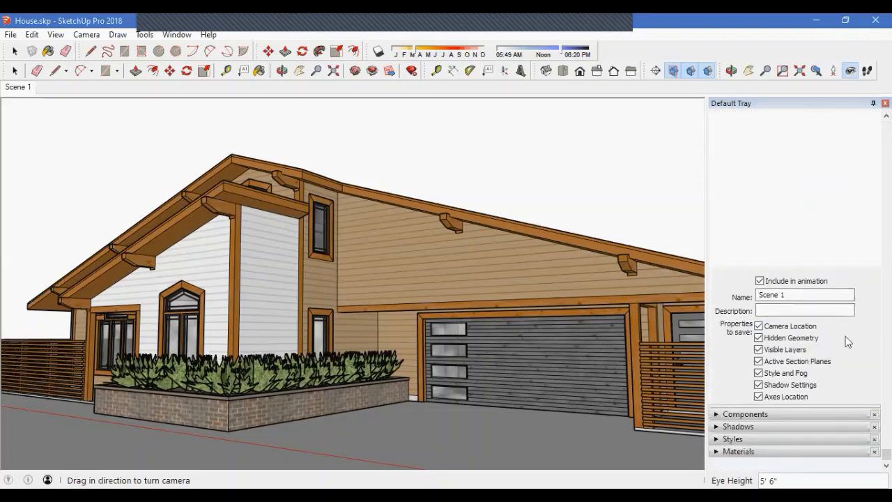
pyautogui.scroll(2, 777, 258)
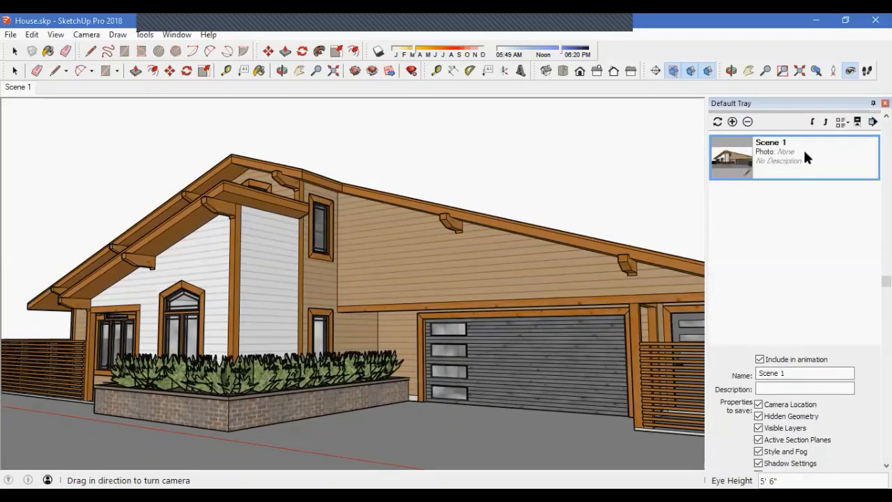
pyautogui.scroll(-2, 769, 209)
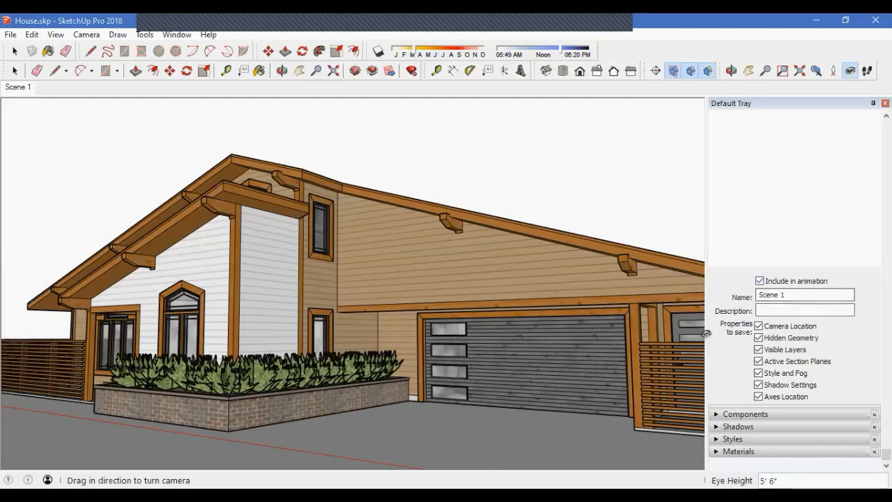
pyautogui.click(797, 298)
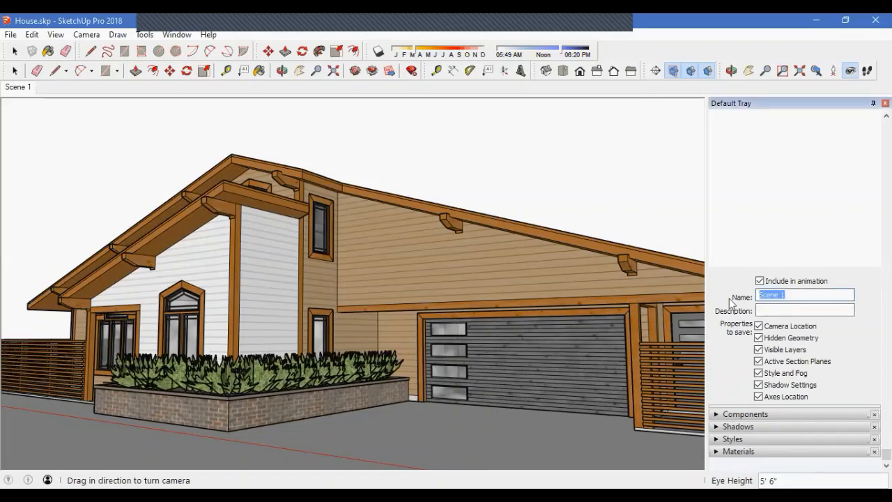
pyautogui.write('erior')
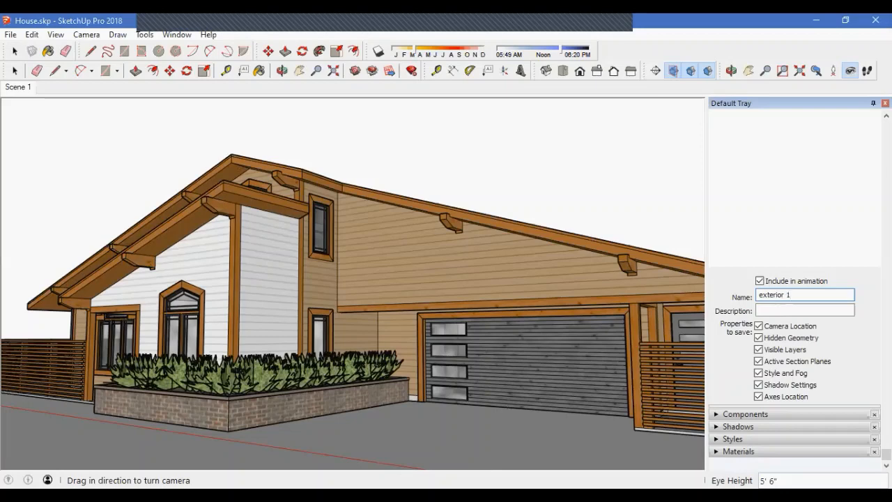
pyautogui.click(782, 314)
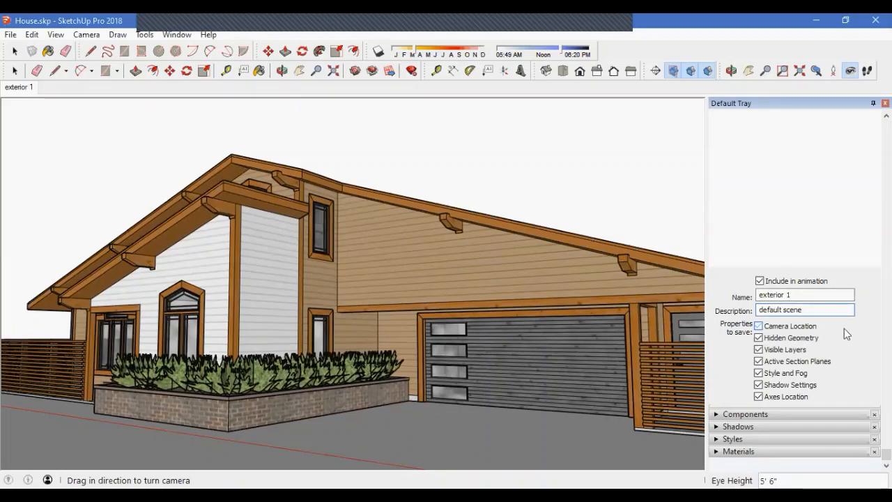
pyautogui.click(759, 326)
pyautogui.click(759, 326)
pyautogui.click(524, 284)
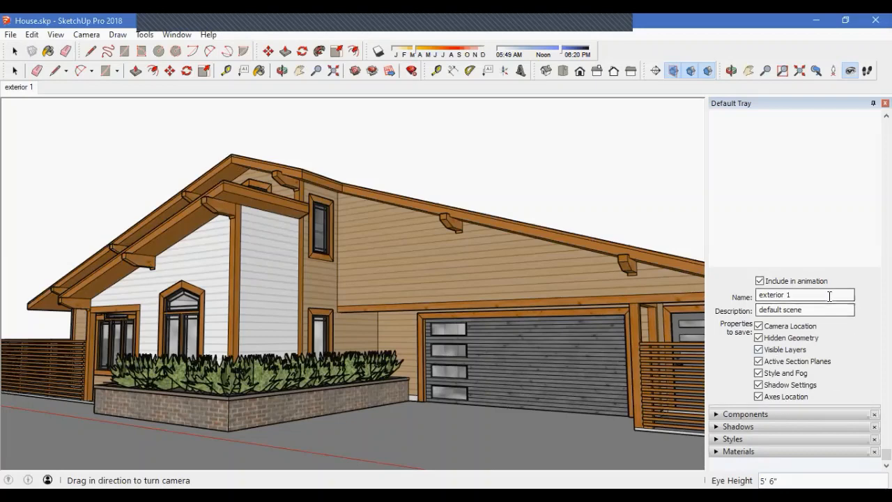
pyautogui.scroll(5, 815, 354)
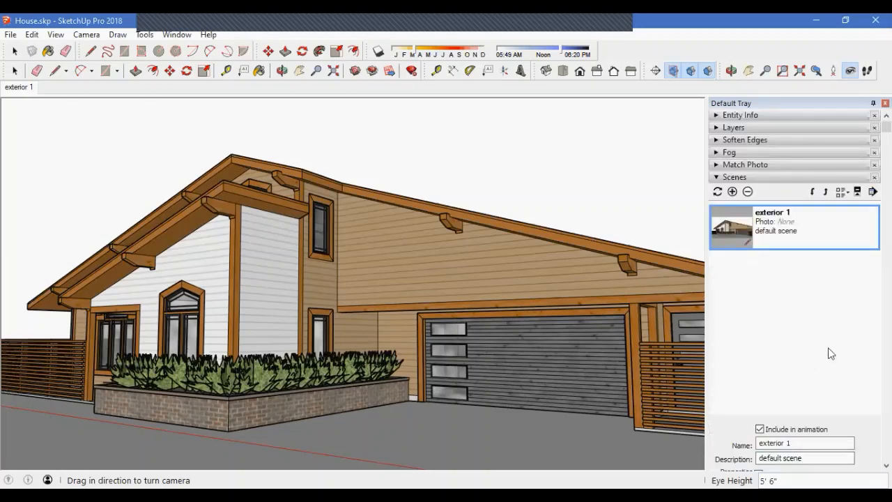
# Step: Examine the house from above and then from a low viewpoint outside its fenced side
pyautogui.moveTo(419, 285); pyautogui.dragTo(441, 382)
pyautogui.moveTo(442, 384); pyautogui.dragTo(376, 390, button='middle')
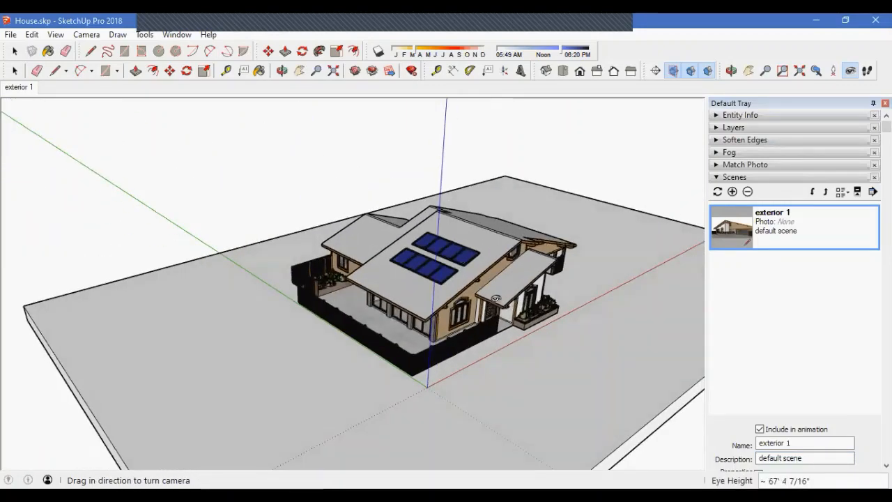
pyautogui.scroll(2, 543, 212)
pyautogui.moveTo(487, 388); pyautogui.dragTo(432, 402, button='middle')
pyautogui.scroll(3, 422, 351)
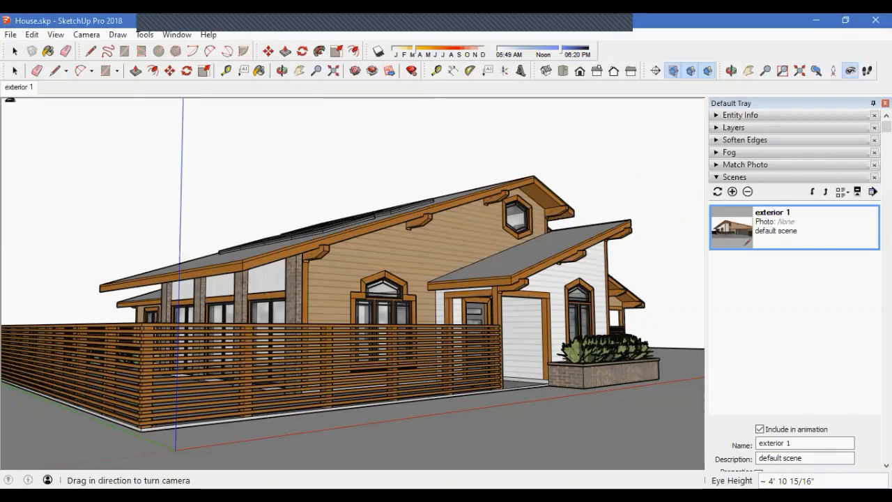
# Step: Turn the display of scene tabs off and on again, and recall the exterior 1 scene
pyautogui.click(56, 35)
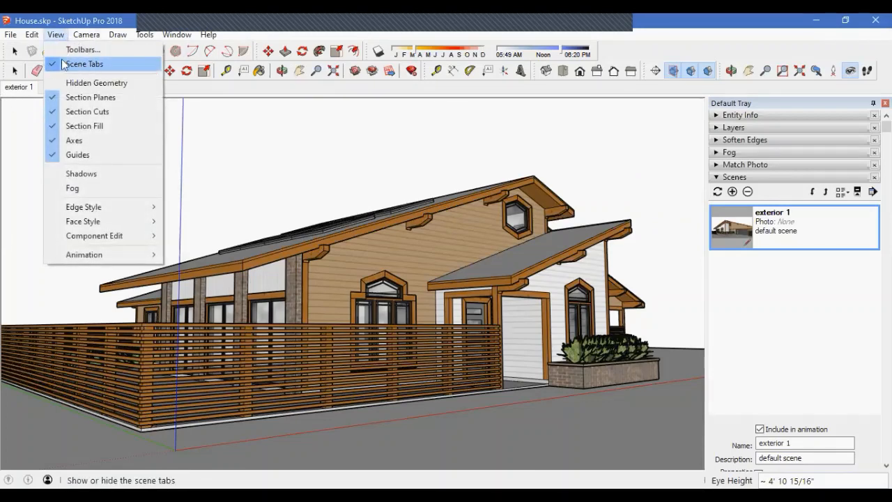
pyautogui.click(55, 65)
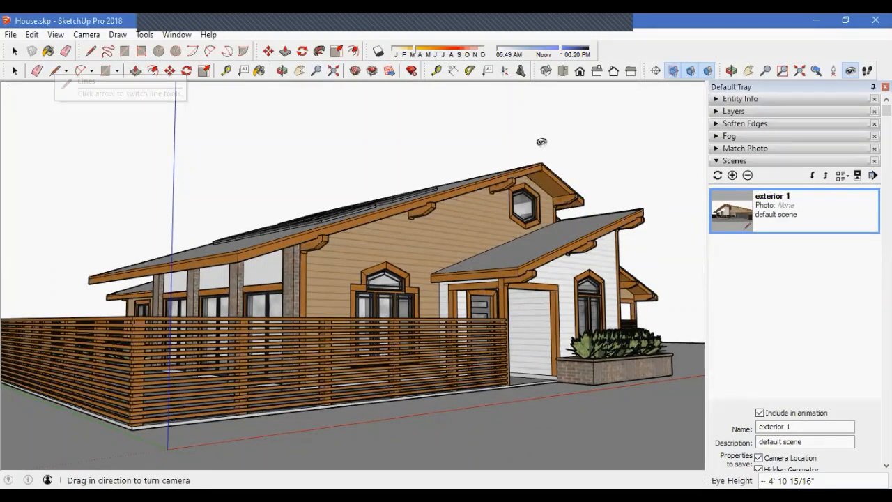
pyautogui.click(55, 35)
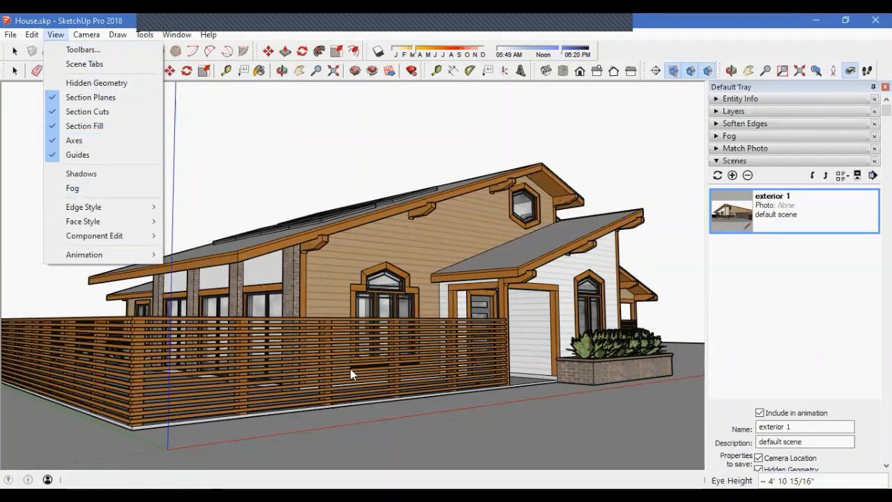
pyautogui.click(85, 64)
pyautogui.press('o')
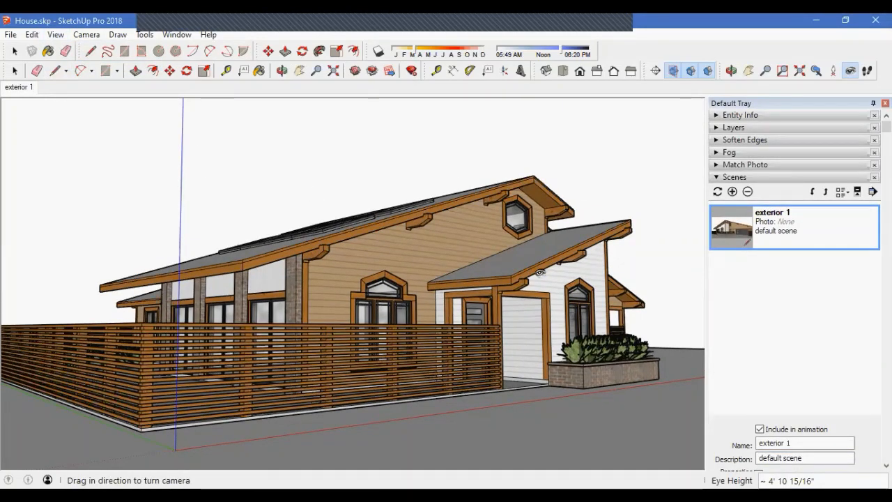
pyautogui.click(21, 90)
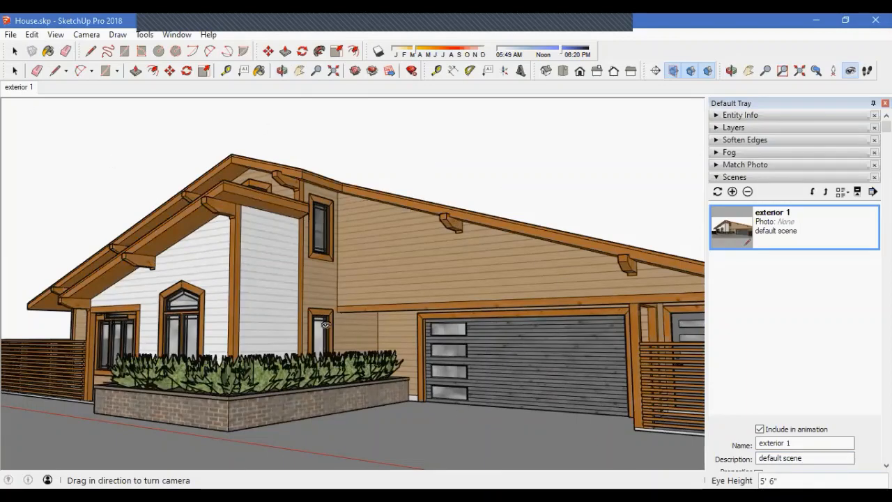
# Step: Frame the whole front of the house from about 8' 8" eye height and add the view as a new scene
pyautogui.moveTo(322, 321); pyautogui.dragTo(335, 426, button='middle')
pyautogui.scroll(-3, 391, 384)
pyautogui.scroll(3, 403, 334)
pyautogui.scroll(4, 404, 334)
pyautogui.moveTo(423, 327); pyautogui.dragTo(418, 125, button='middle')
pyautogui.scroll(-2, 378, 401)
pyautogui.scroll(-2, 378, 401)
pyautogui.scroll(4, 386, 191)
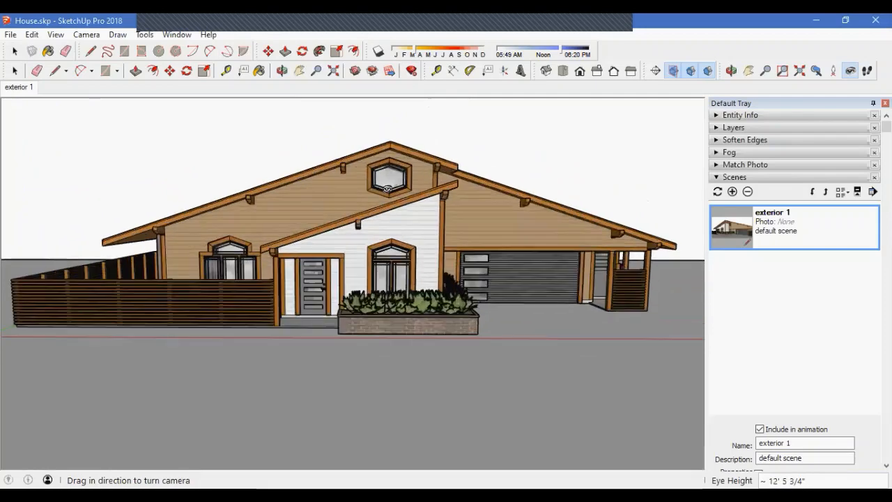
pyautogui.scroll(-2, 325, 329)
pyautogui.moveTo(347, 324); pyautogui.dragTo(378, 201, button='middle')
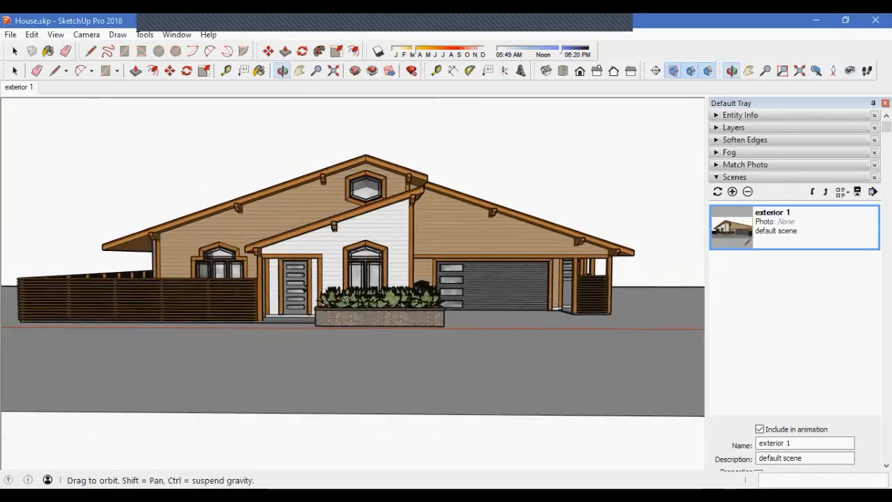
pyautogui.scroll(2, 378, 202)
pyautogui.scroll(1, 377, 201)
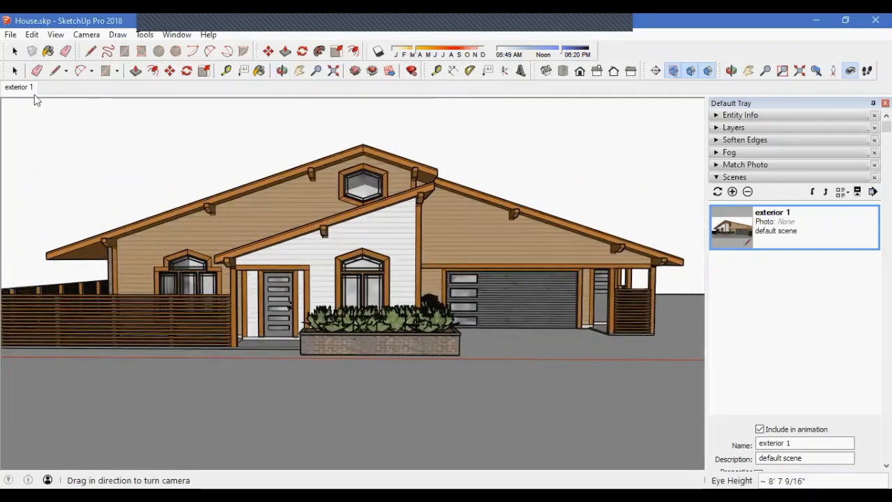
pyautogui.rightClick(29, 90)
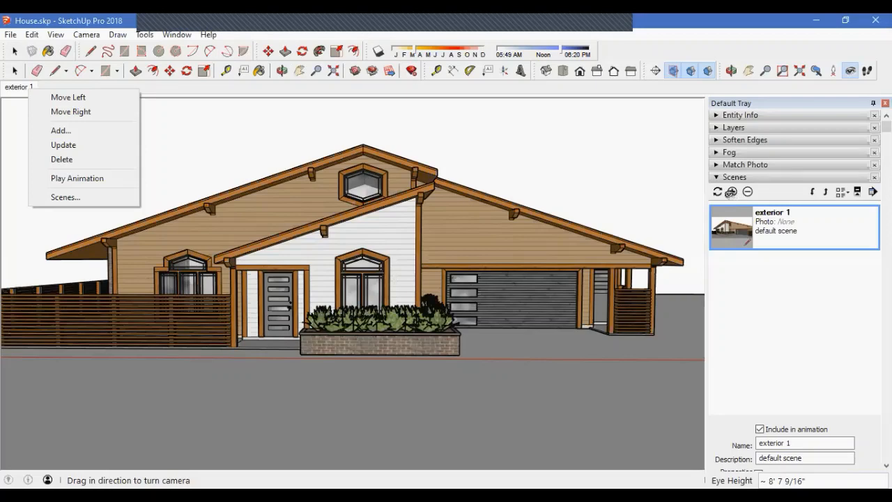
pyautogui.click(59, 131)
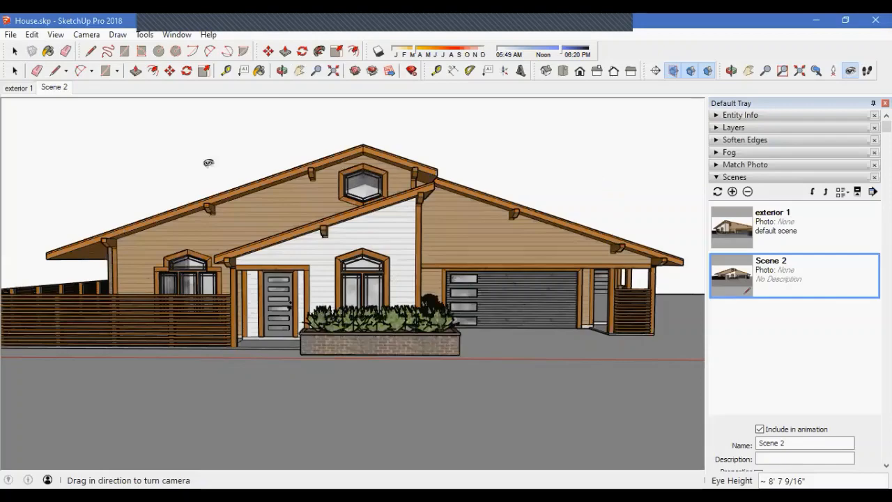
# Step: Frame an elevated corner view over the planter and garage from about 36' high and add it as a new scene
pyautogui.scroll(-3, 348, 271)
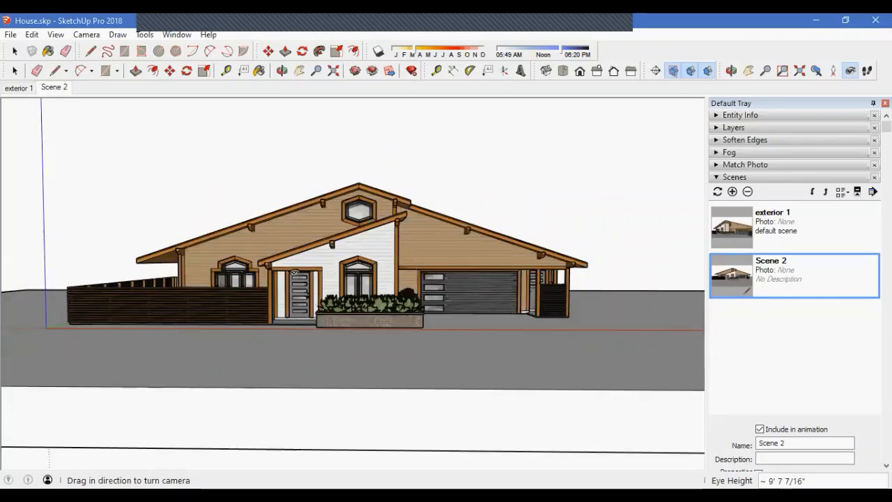
pyautogui.moveTo(347, 270); pyautogui.dragTo(331, 229, button='middle')
pyautogui.moveTo(324, 295); pyautogui.dragTo(308, 346, button='middle')
pyautogui.moveTo(294, 227); pyautogui.dragTo(180, 71, button='middle')
pyautogui.scroll(4, 329, 299)
pyautogui.scroll(5, 201, 340)
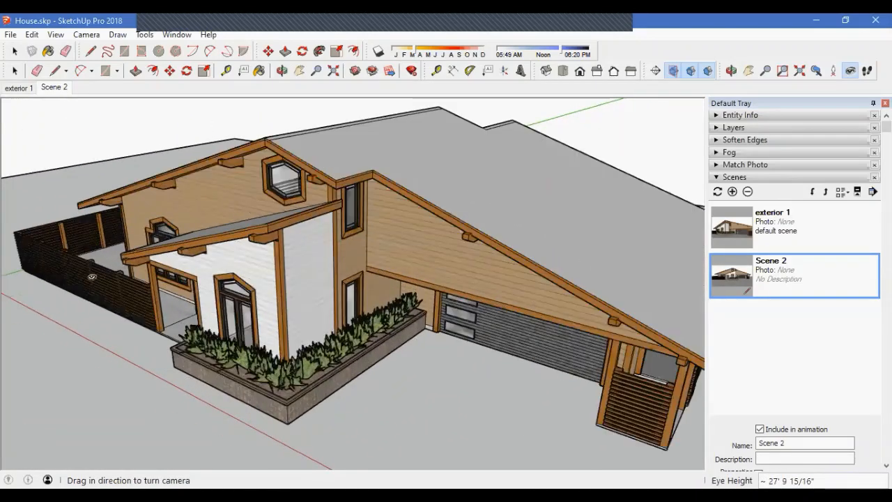
pyautogui.scroll(-3, 325, 350)
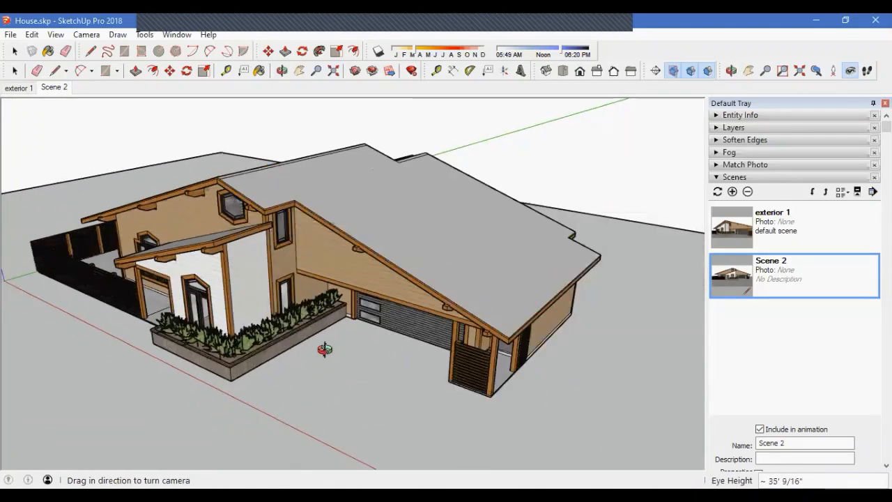
pyautogui.scroll(2, 261, 400)
pyautogui.scroll(-2, 335, 285)
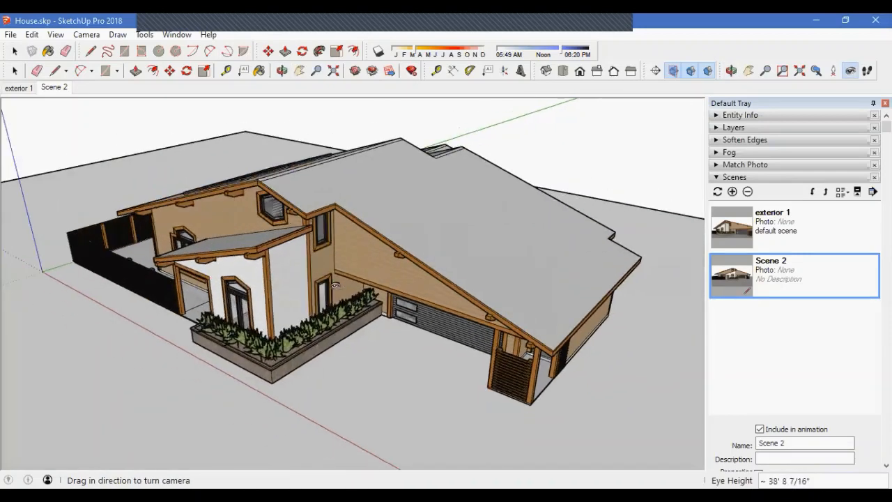
pyautogui.scroll(1, 307, 248)
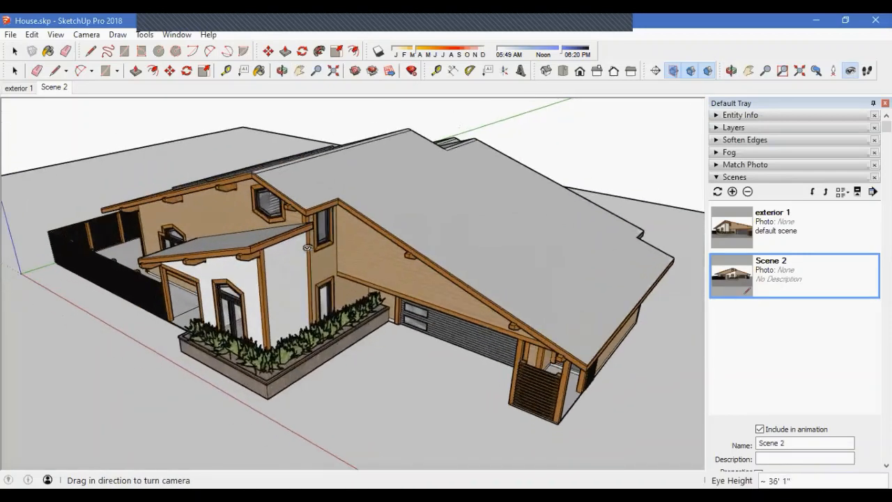
pyautogui.rightClick(64, 90)
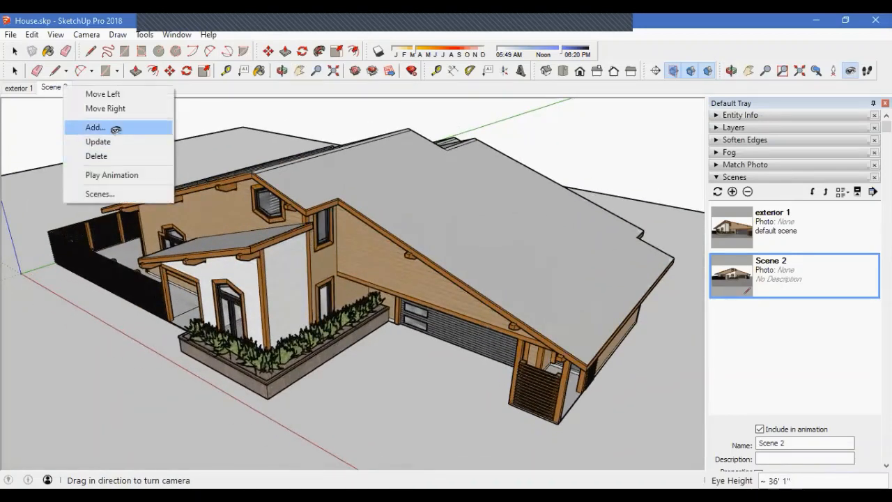
pyautogui.click(89, 125)
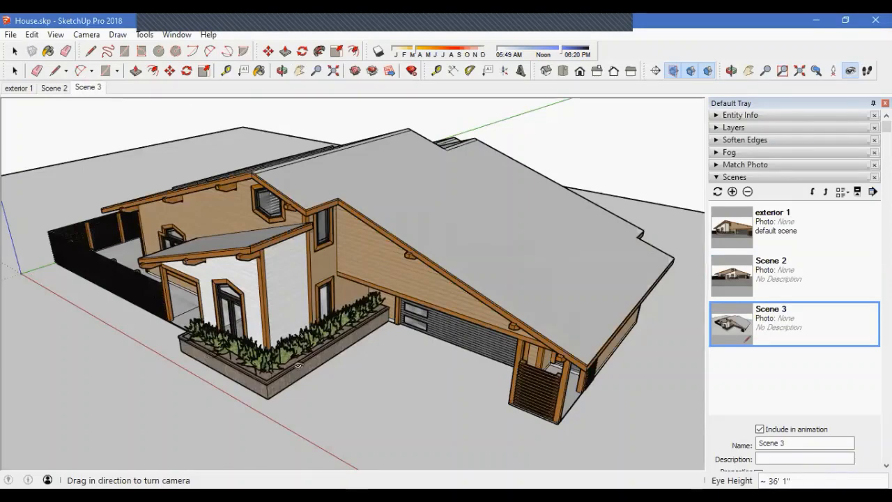
# Step: Orbit away from the saved view and compare the Scene 2, exterior 1 and Scene 3 views
pyautogui.moveTo(406, 265); pyautogui.dragTo(62, 146, button='middle')
pyautogui.click(60, 90)
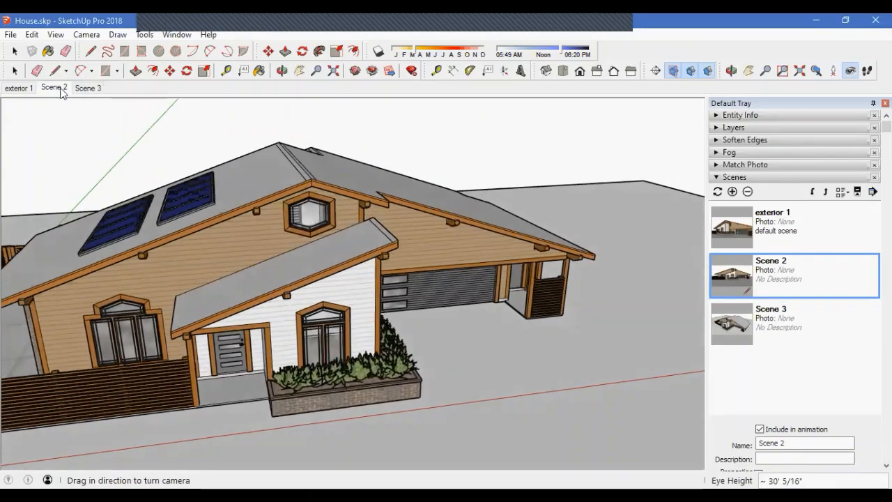
pyautogui.click(17, 89)
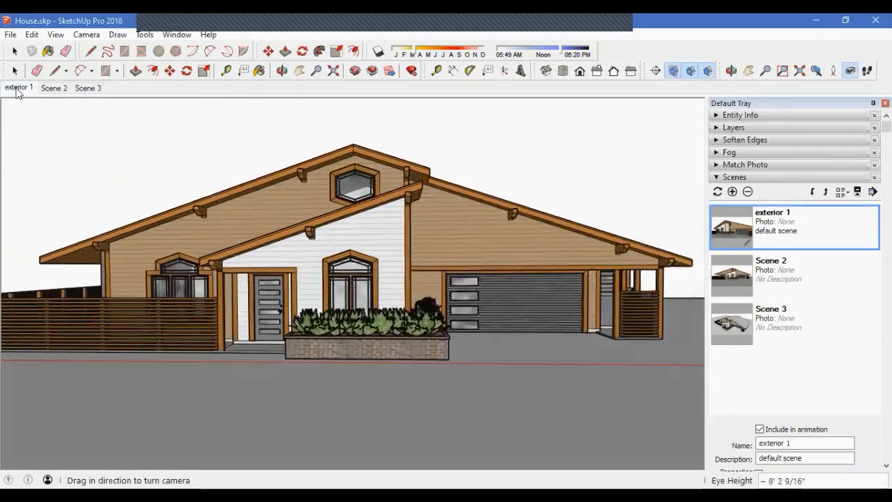
pyautogui.click(94, 89)
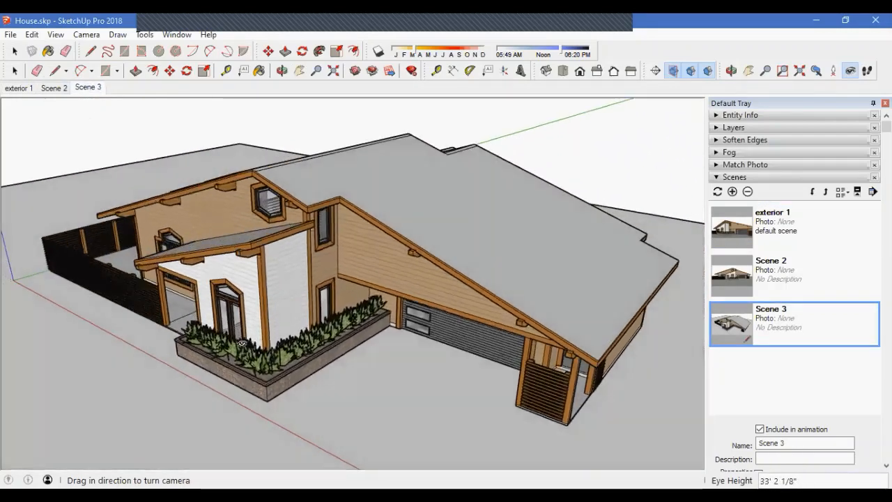
pyautogui.moveTo(241, 343); pyautogui.dragTo(339, 333, button='middle')
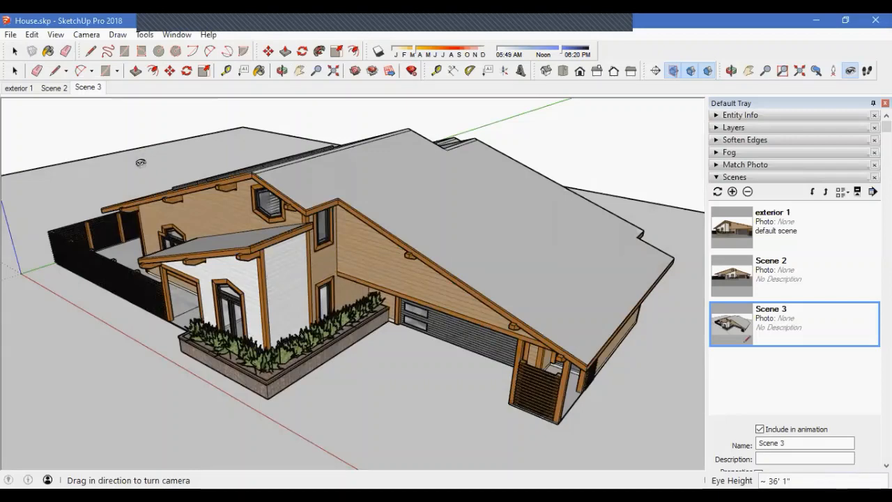
# Step: Recall the Scene 2 front view and switch the camera to parallel projection
pyautogui.click(53, 87)
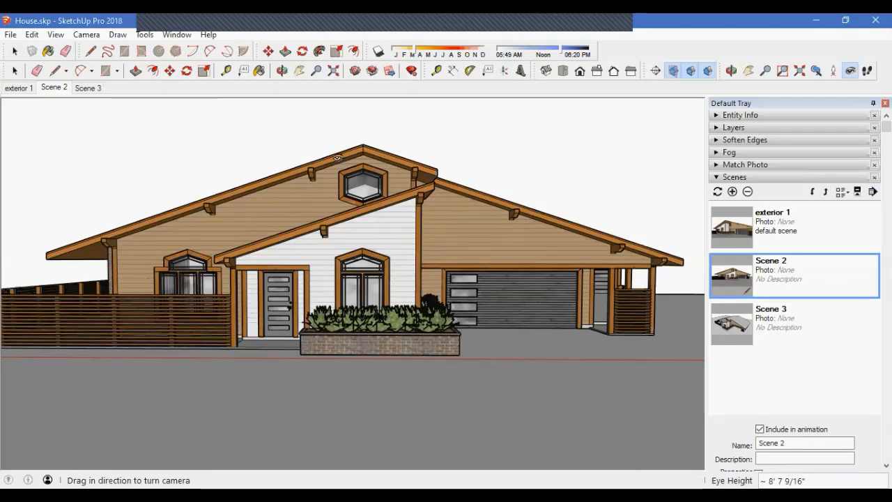
pyautogui.click(87, 34)
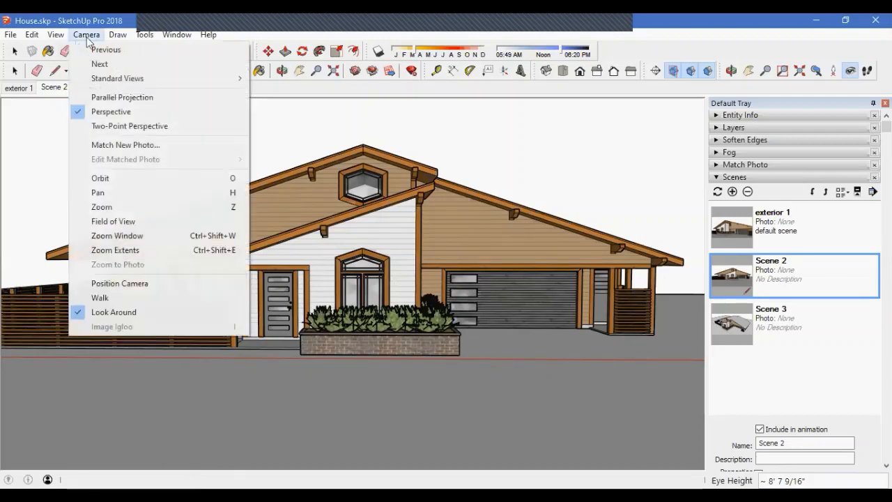
pyautogui.click(115, 98)
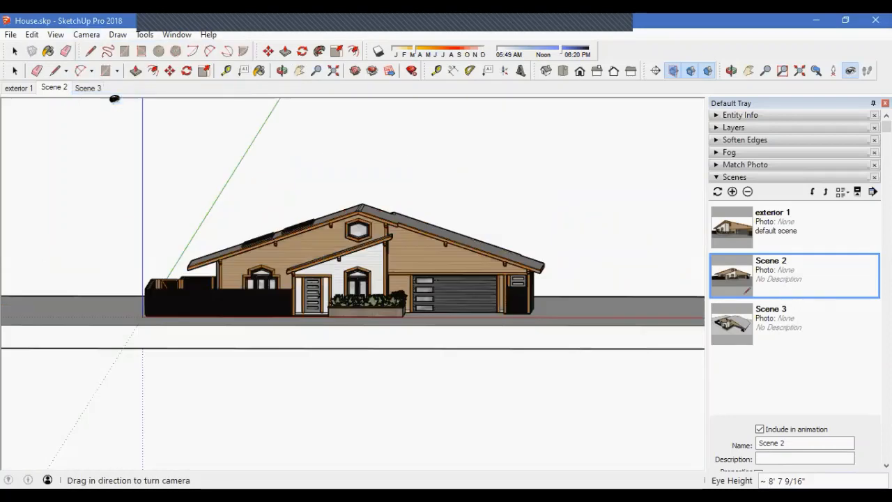
# Step: Set the camera to the standard front view, frame the whole facade, and update Scene 2 with it
pyautogui.moveTo(313, 287); pyautogui.dragTo(353, 268, button='middle')
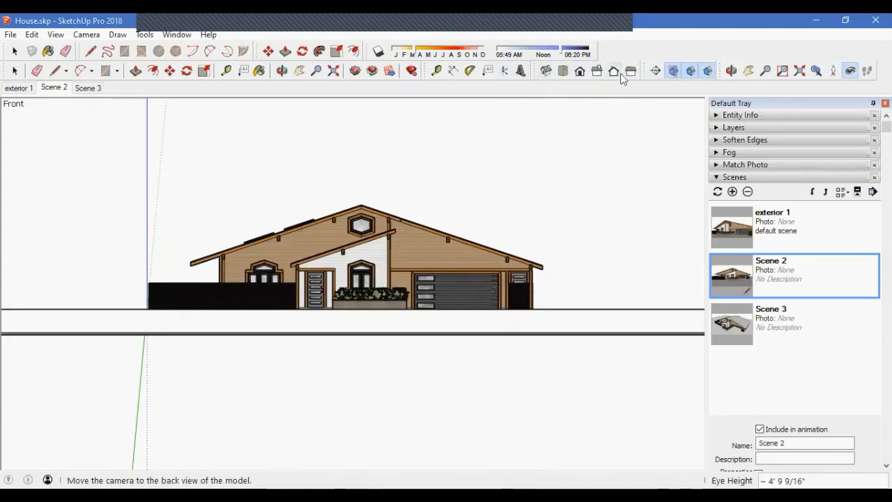
pyautogui.click(580, 71)
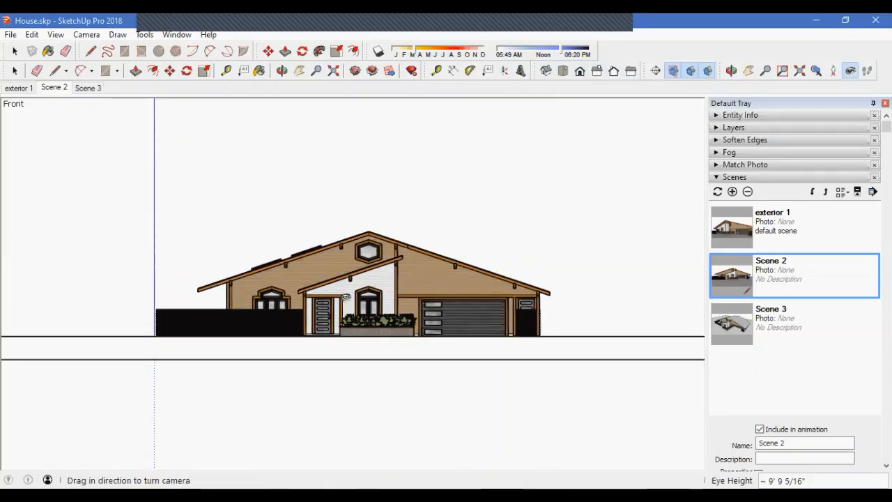
pyautogui.scroll(5, 345, 297)
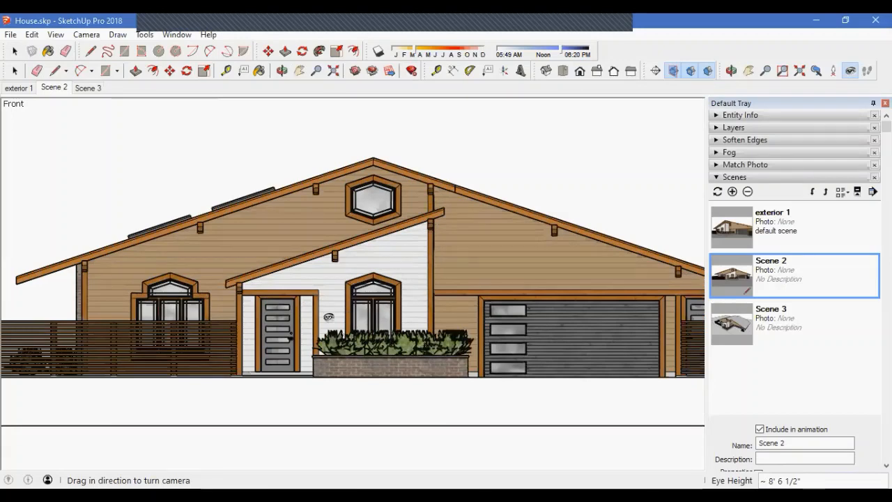
pyautogui.scroll(-2, 328, 317)
pyautogui.scroll(-1, 510, 289)
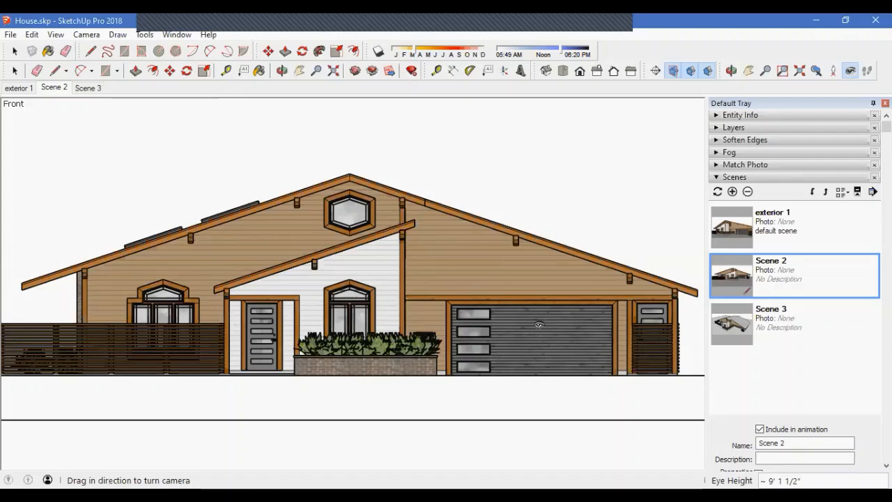
pyautogui.rightClick(52, 92)
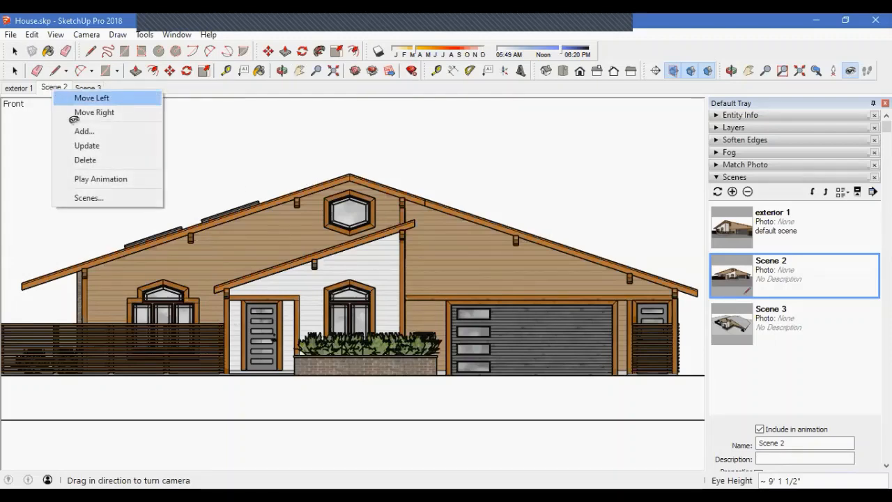
pyautogui.click(101, 146)
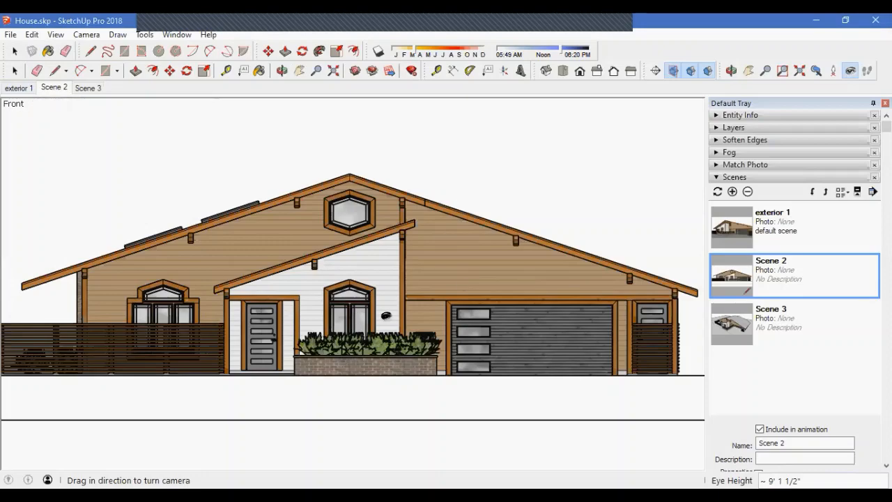
# Step: Compare the saved exterior 1, Scene 2 and Scene 3 views
pyautogui.click(19, 88)
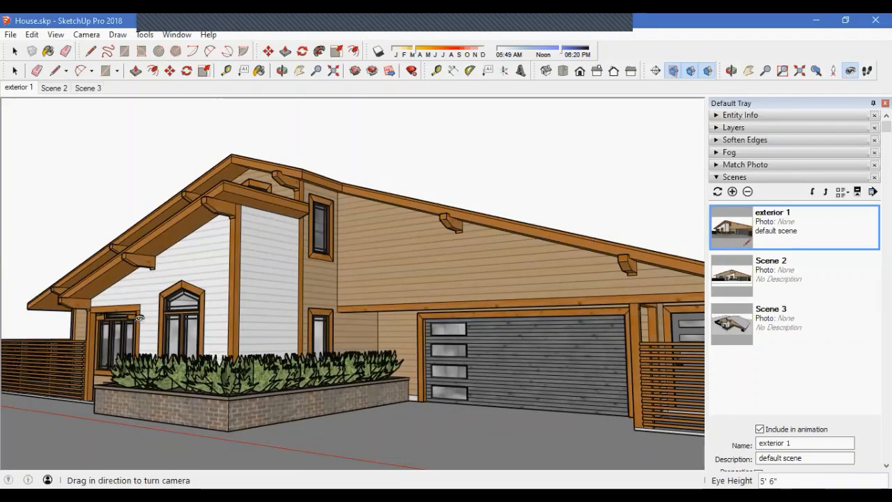
pyautogui.click(54, 88)
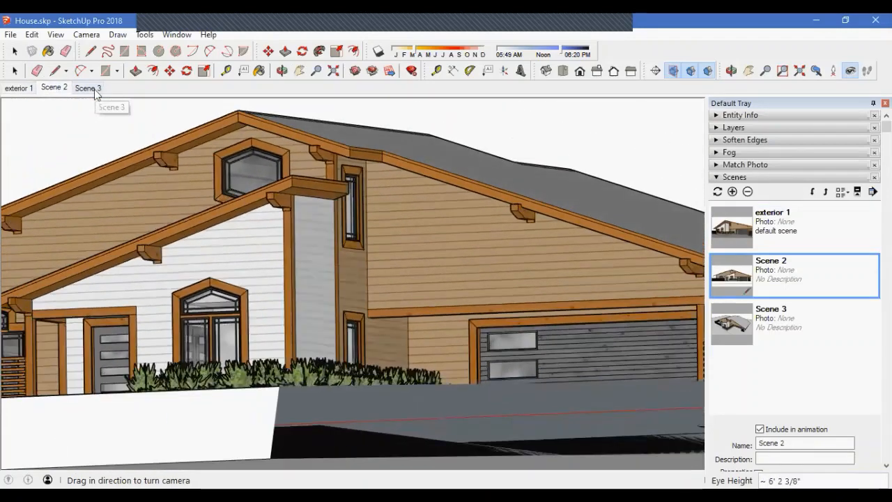
pyautogui.click(94, 91)
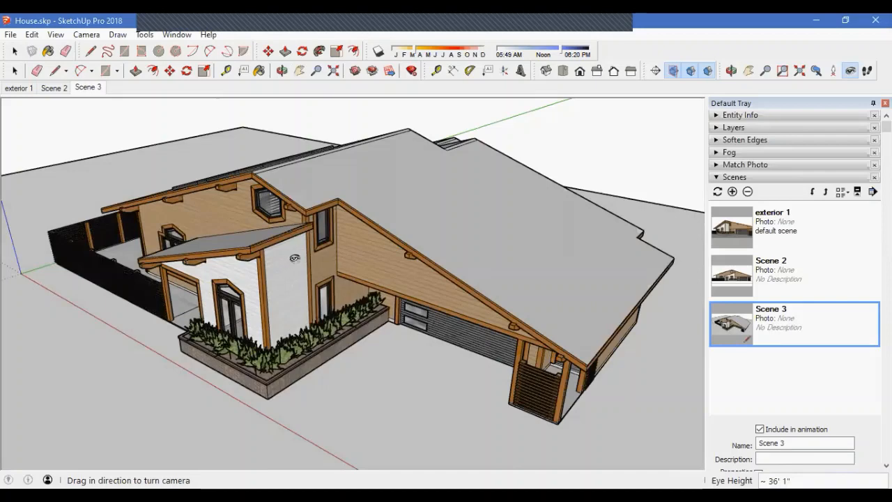
# Step: Place a section plane parallel to the end wall on the garage side of the house
pyautogui.scroll(-3, 294, 228)
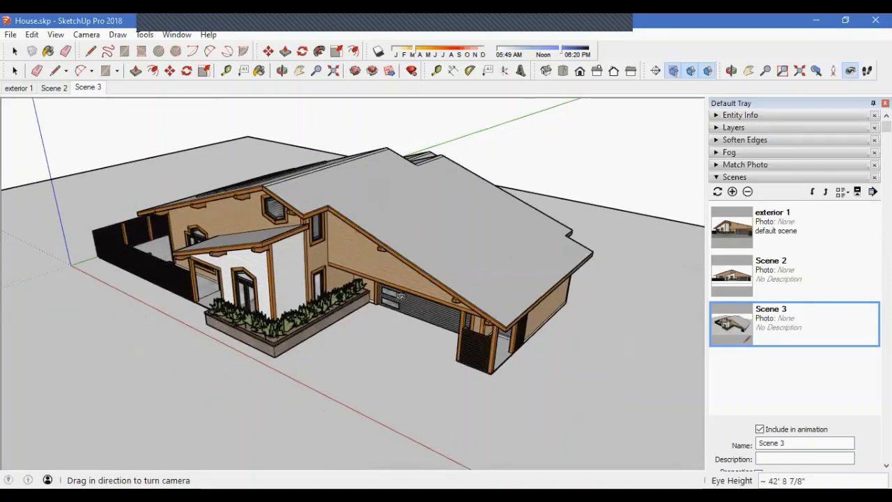
pyautogui.click(654, 71)
pyautogui.click(499, 292)
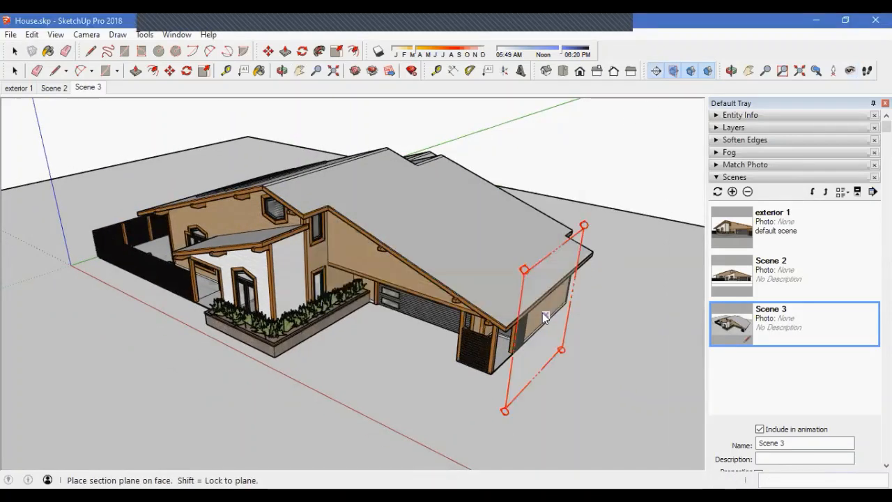
pyautogui.click(621, 214)
pyautogui.press('space')
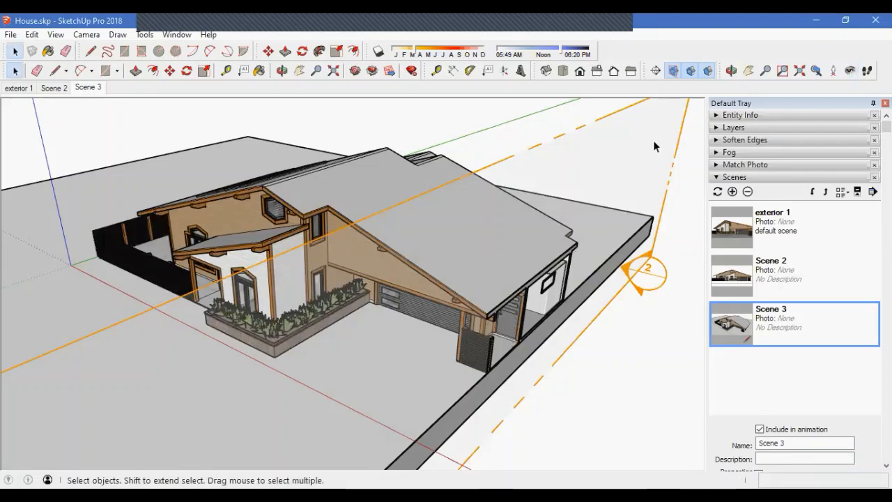
# Step: Move the section plane about 34' into the house and shift it a further 1' 3 5/8" to cut through the interior rooms
pyautogui.click(656, 144)
pyautogui.press('m')
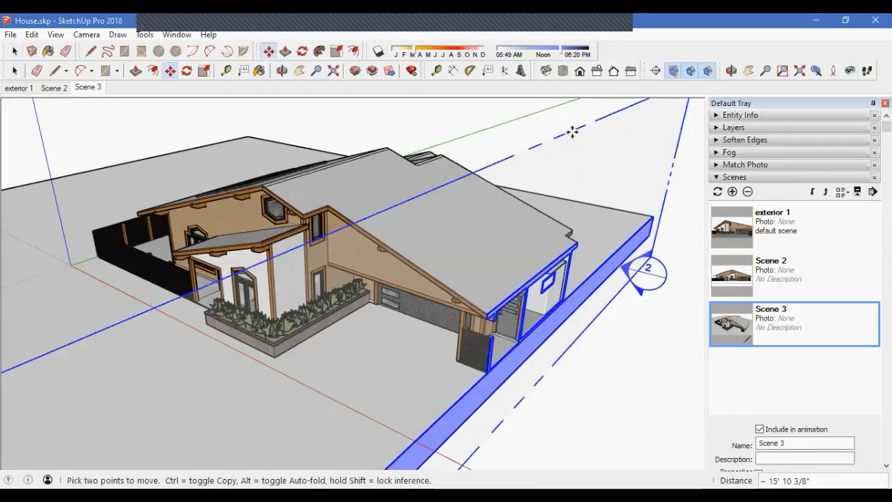
pyautogui.click(519, 130)
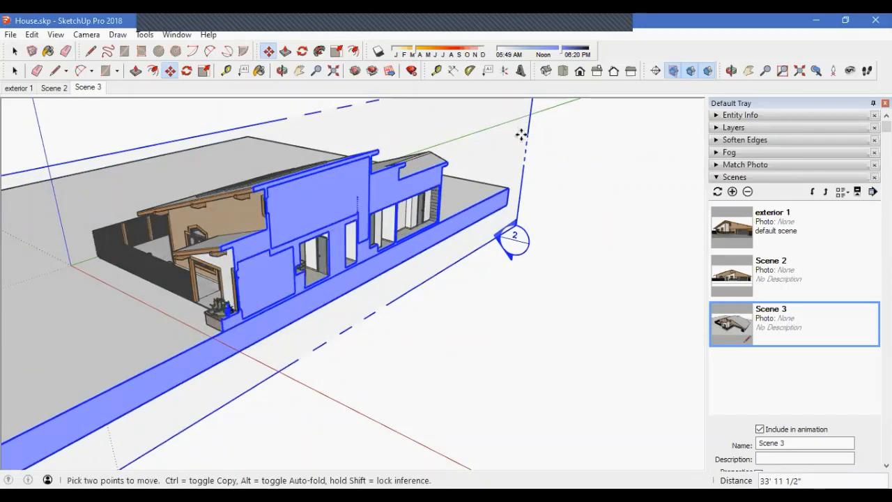
pyautogui.click(522, 135)
pyautogui.click(517, 134)
# Step: Align the view to the section cut, frame the whole section, and hide the section plane display
pyautogui.rightClick(517, 135)
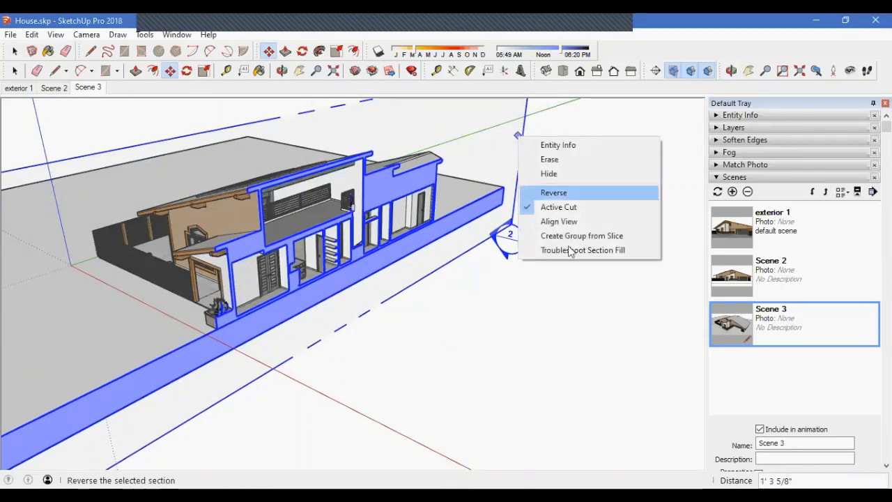
pyautogui.click(563, 221)
pyautogui.scroll(-3, 403, 315)
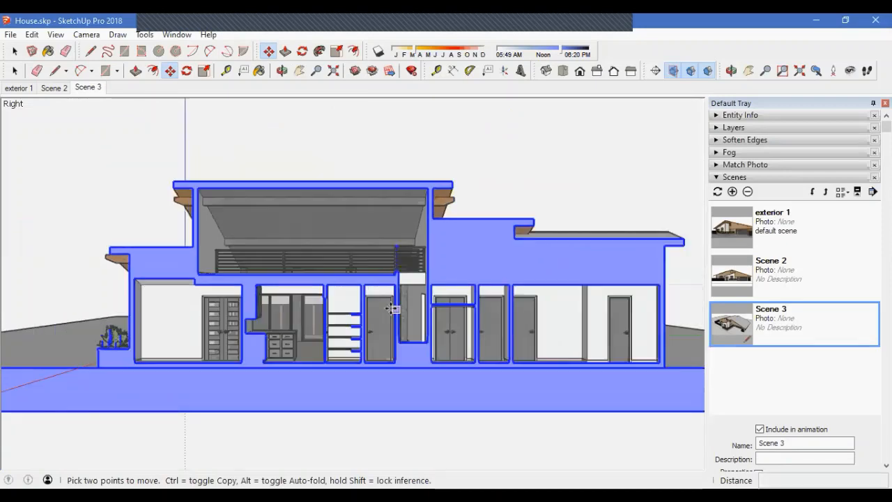
pyautogui.scroll(3, 510, 346)
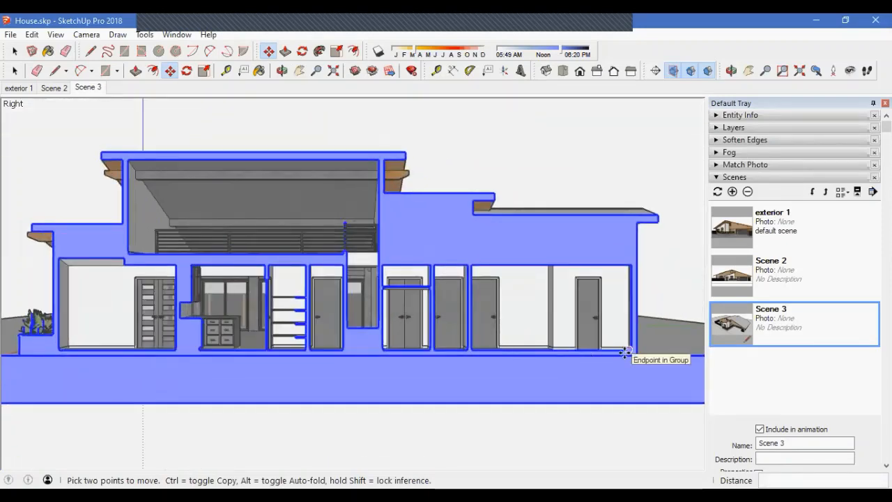
pyautogui.click(15, 71)
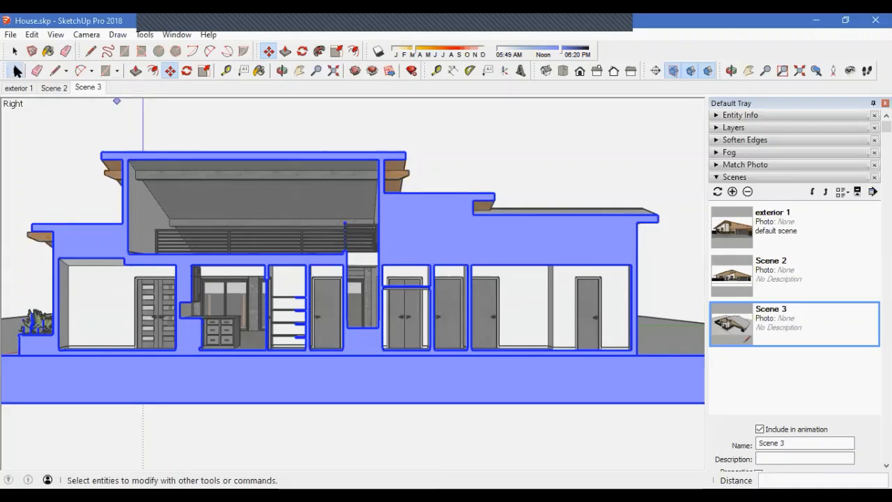
pyautogui.click(16, 71)
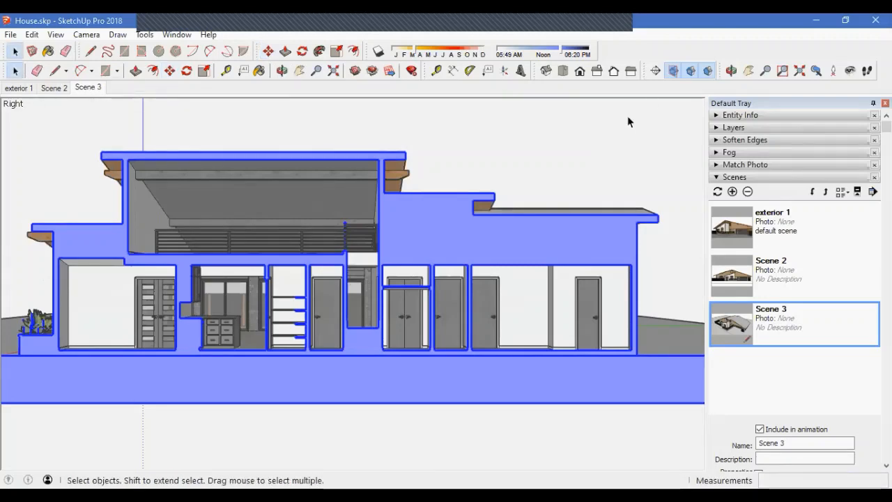
pyautogui.click(670, 70)
# Step: Add the section view as a new scene, saving the style changes as a new style
pyautogui.rightClick(88, 87)
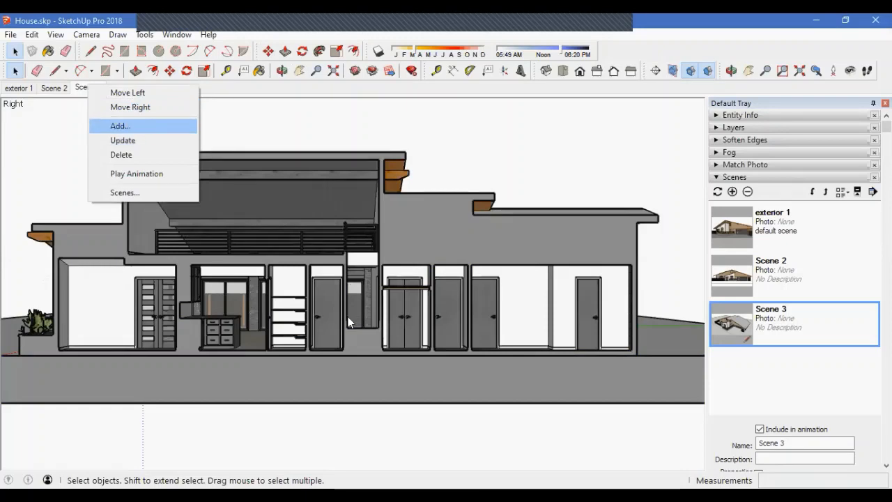
pyautogui.click(144, 128)
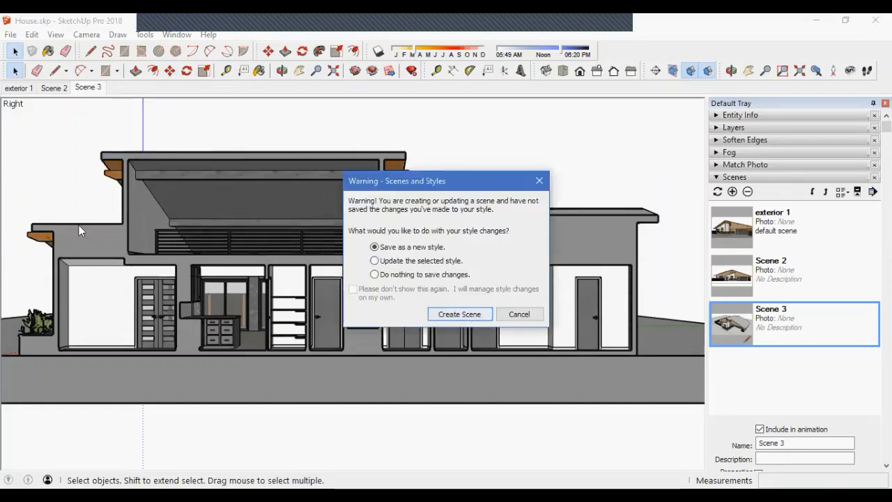
pyautogui.click(459, 313)
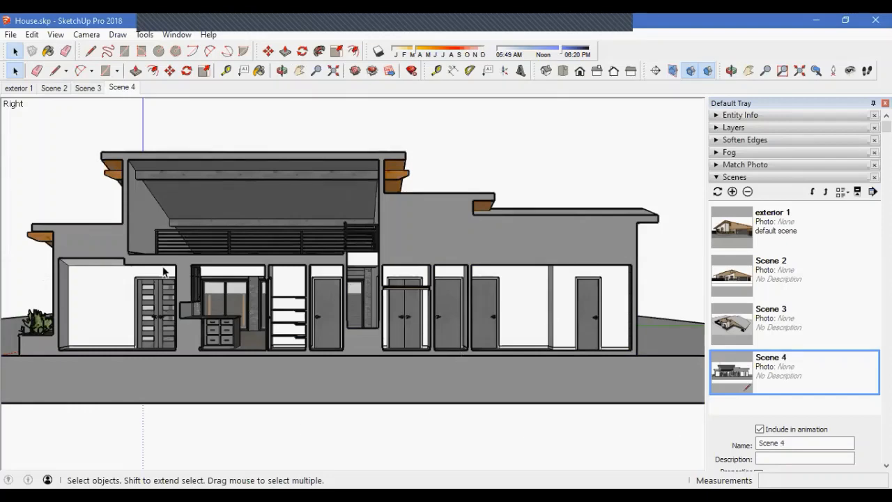
# Step: Switch the section view to parallel projection, reframe the whole section, and update Scene 4
pyautogui.click(86, 34)
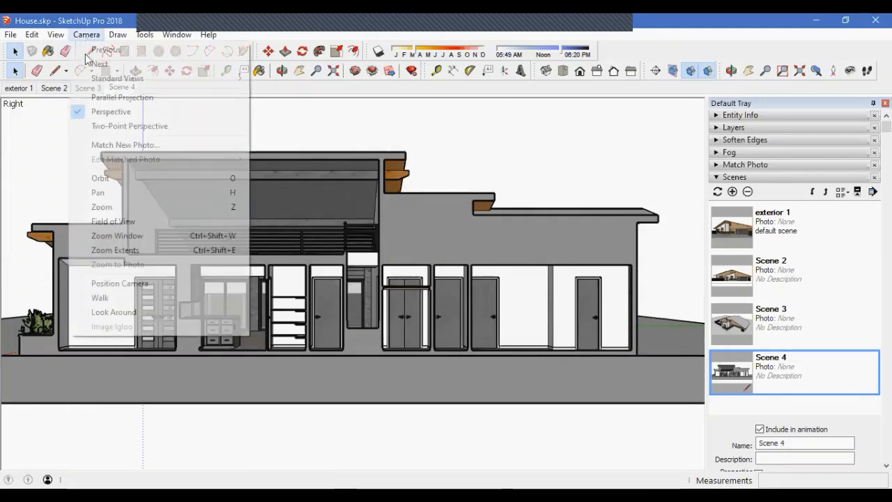
pyautogui.click(115, 97)
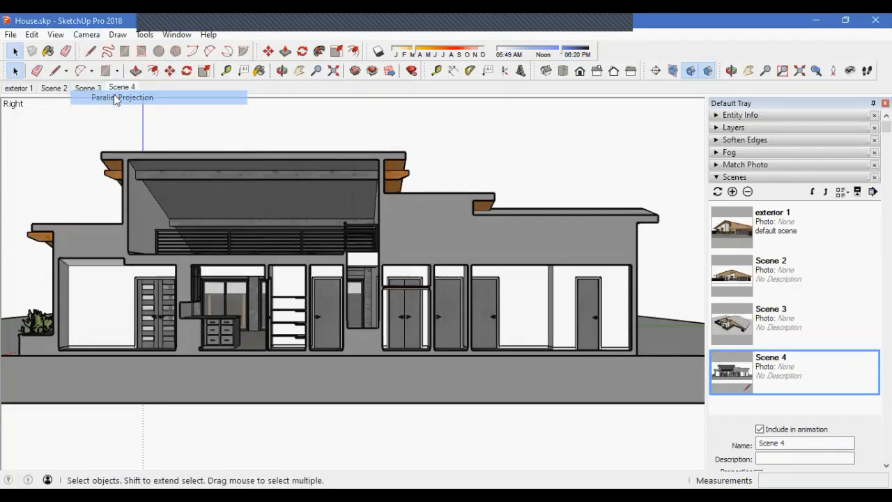
pyautogui.scroll(2, 330, 251)
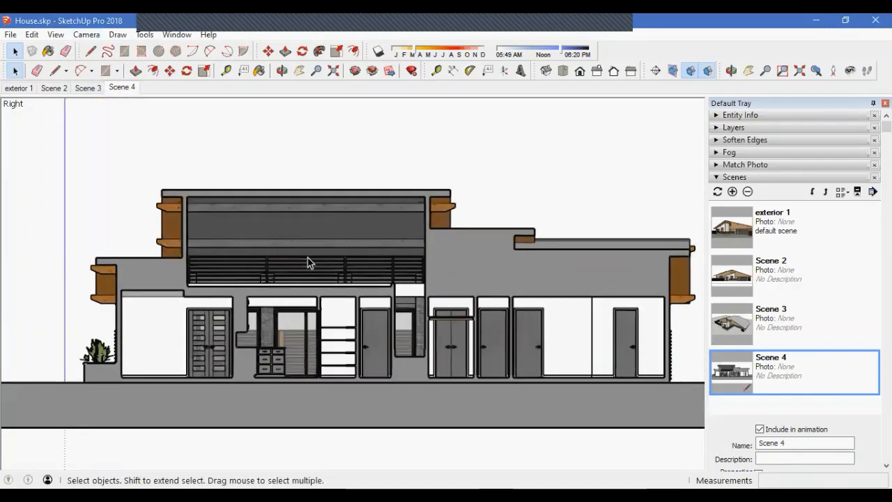
pyautogui.scroll(3, 477, 284)
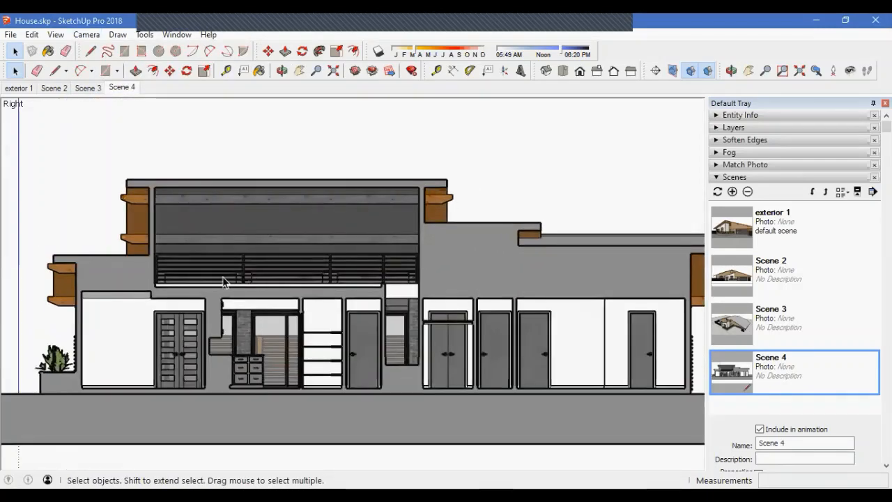
pyautogui.scroll(-1, 477, 285)
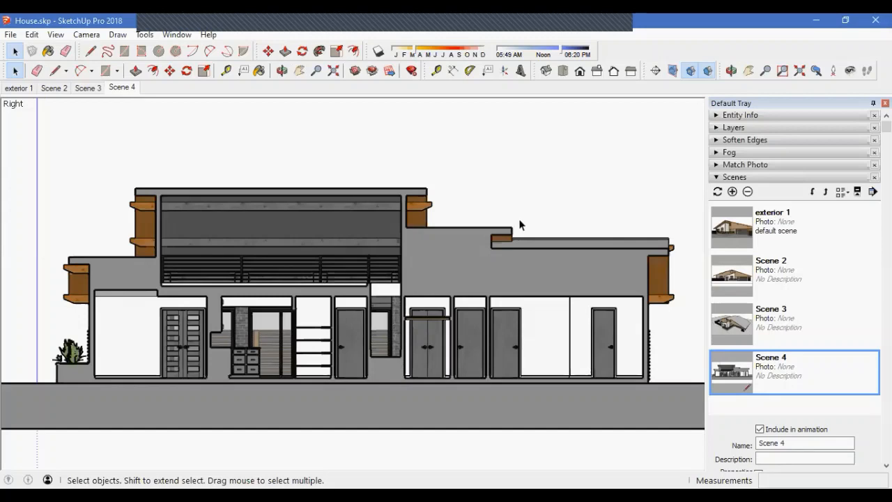
pyautogui.rightClick(117, 89)
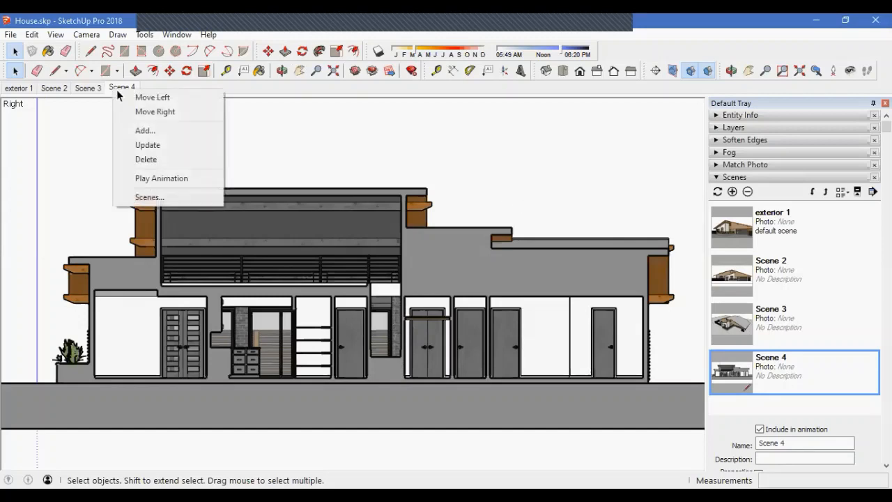
pyautogui.click(137, 147)
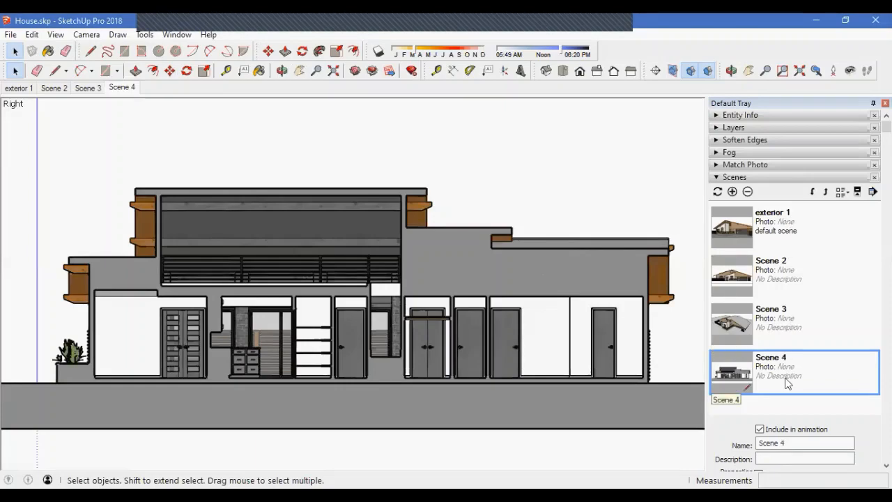
# Step: Recall the Scene 3 corner view, zoom out slightly, and hide the section plane display
pyautogui.click(89, 89)
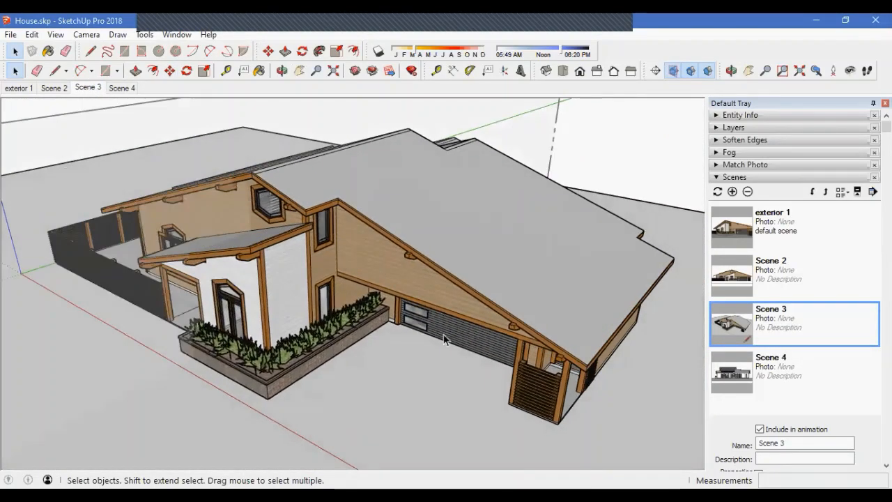
pyautogui.scroll(-3, 409, 354)
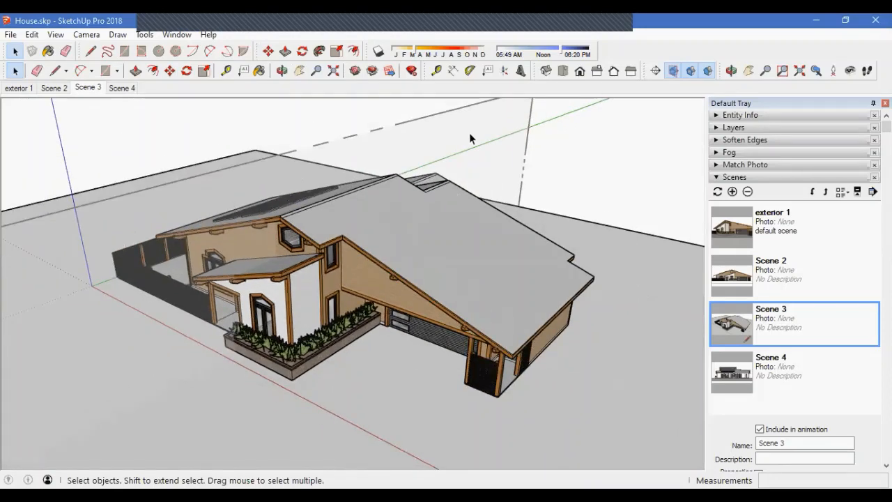
pyautogui.scroll(3, 303, 206)
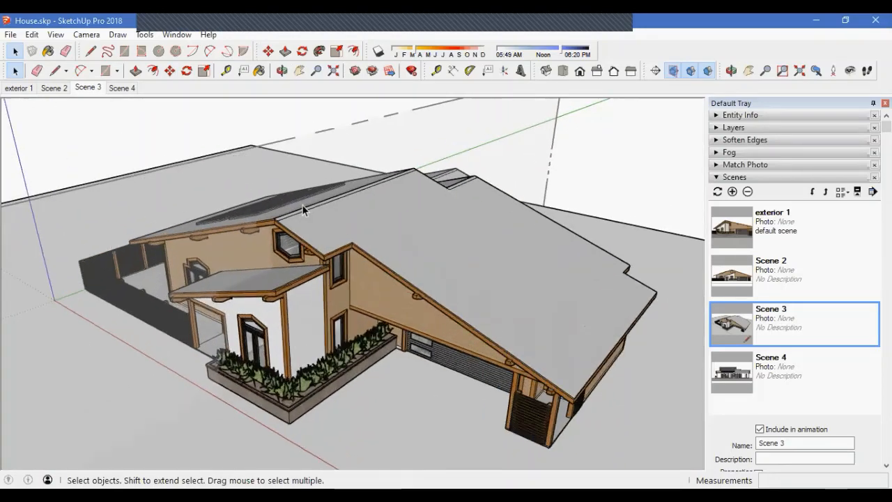
pyautogui.scroll(-3, 318, 293)
pyautogui.scroll(1, 226, 172)
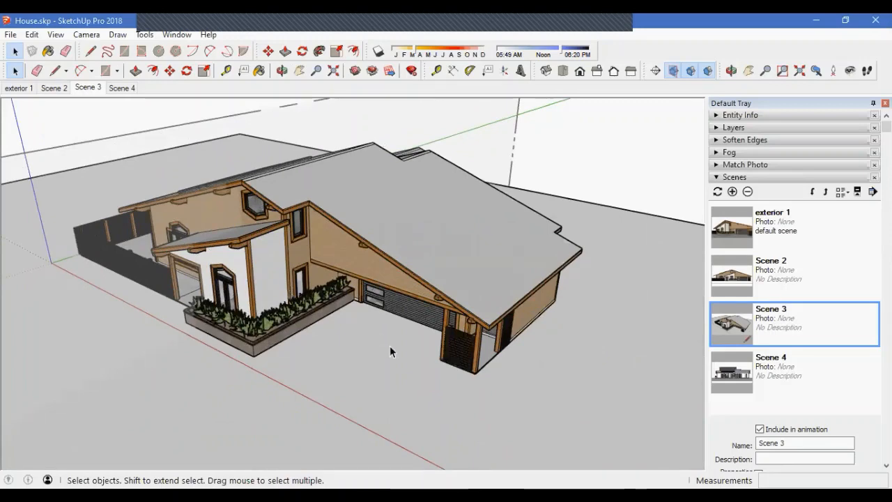
pyautogui.click(187, 127)
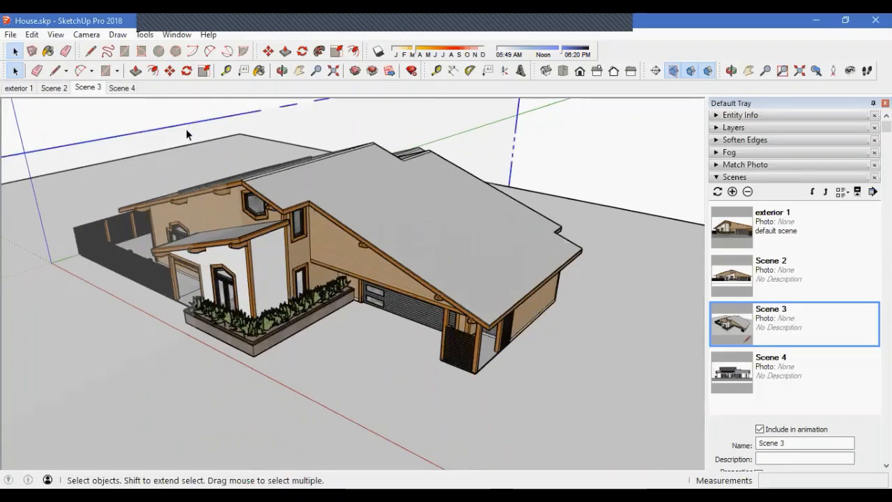
pyautogui.click(674, 72)
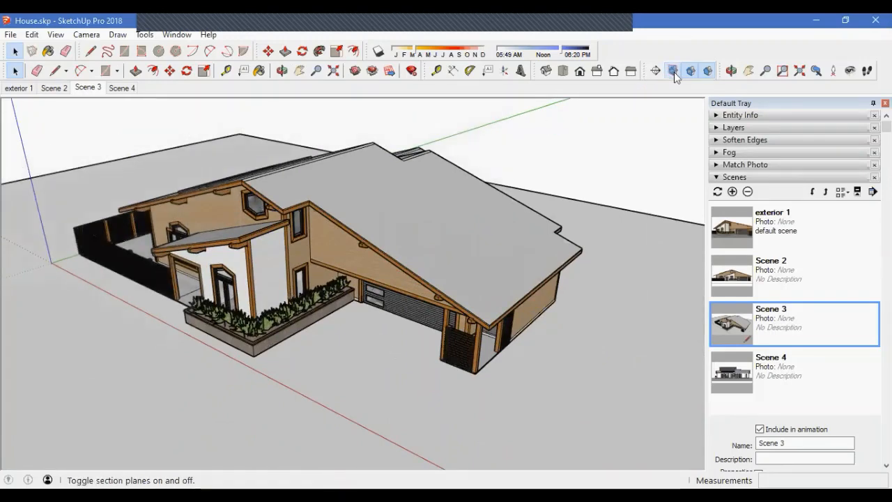
# Step: Update Scene 3, saving its style changes as a new style, and compare it with Scene 4
pyautogui.rightClick(86, 88)
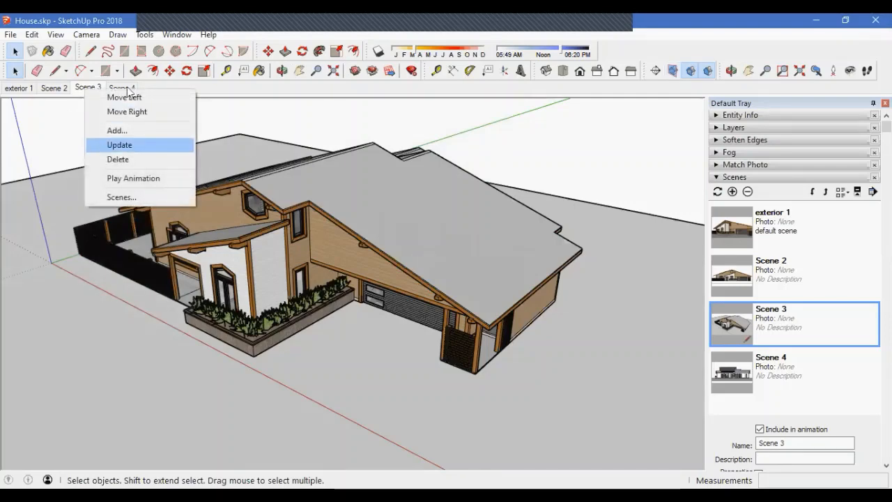
pyautogui.click(119, 144)
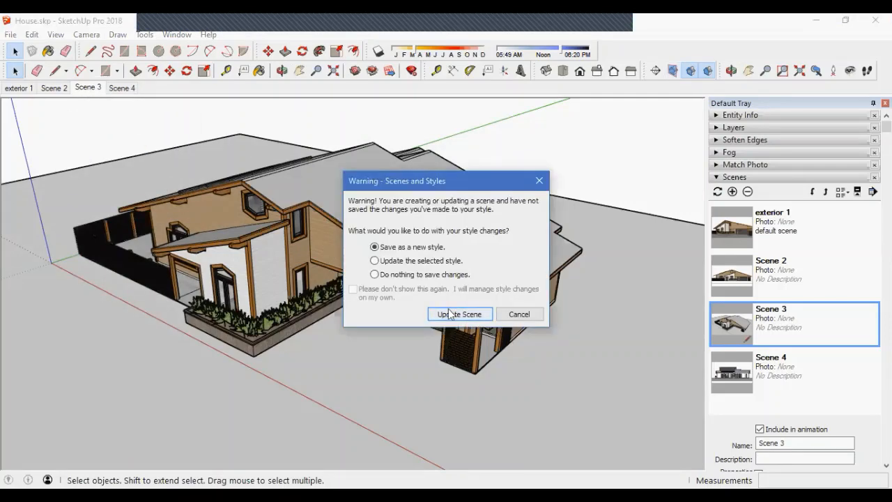
pyautogui.click(450, 313)
pyautogui.click(122, 88)
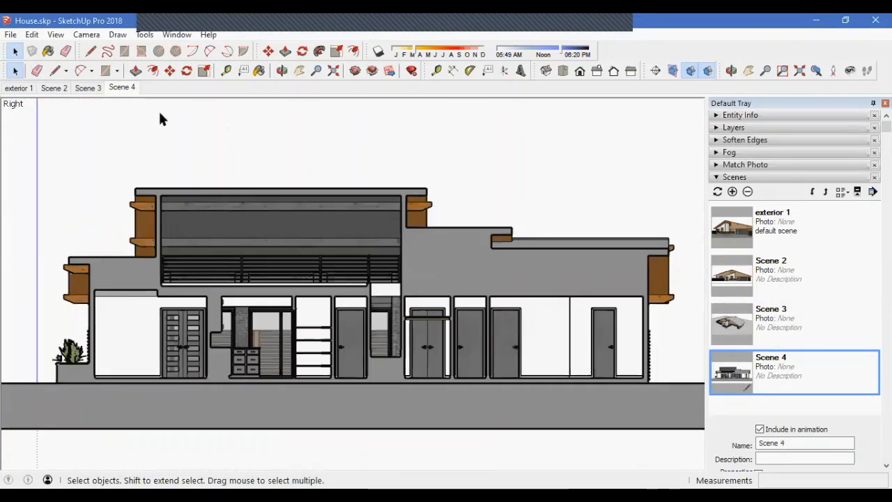
pyautogui.click(92, 88)
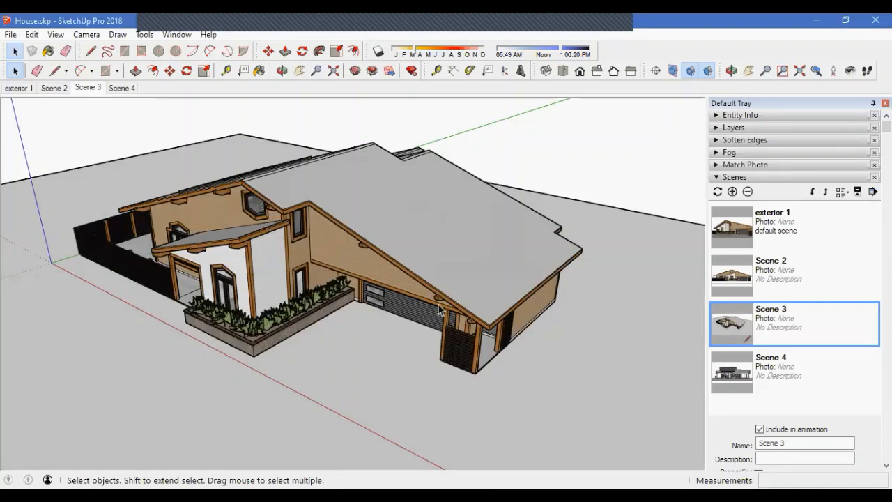
# Step: Examine the house from the fenced side with the solar panels
pyautogui.moveTo(376, 330); pyautogui.dragTo(480, 301, button='middle')
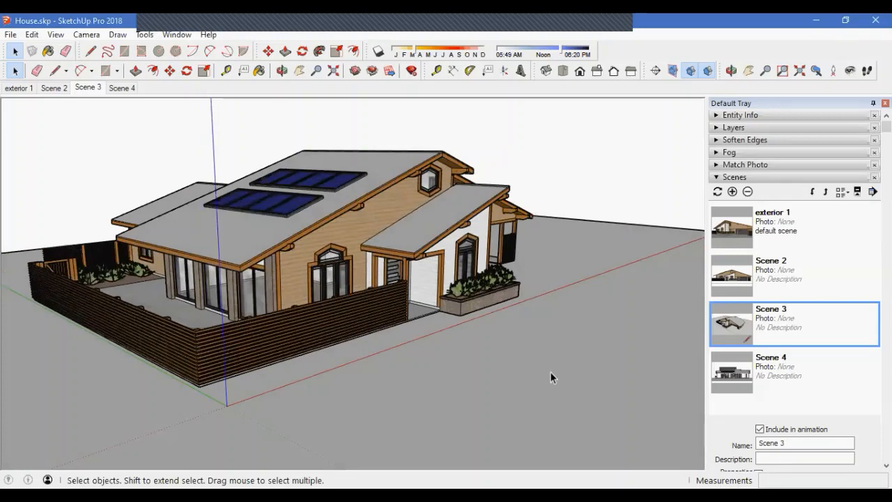
pyautogui.moveTo(550, 372); pyautogui.dragTo(361, 327, button='middle')
pyautogui.scroll(4, 361, 327)
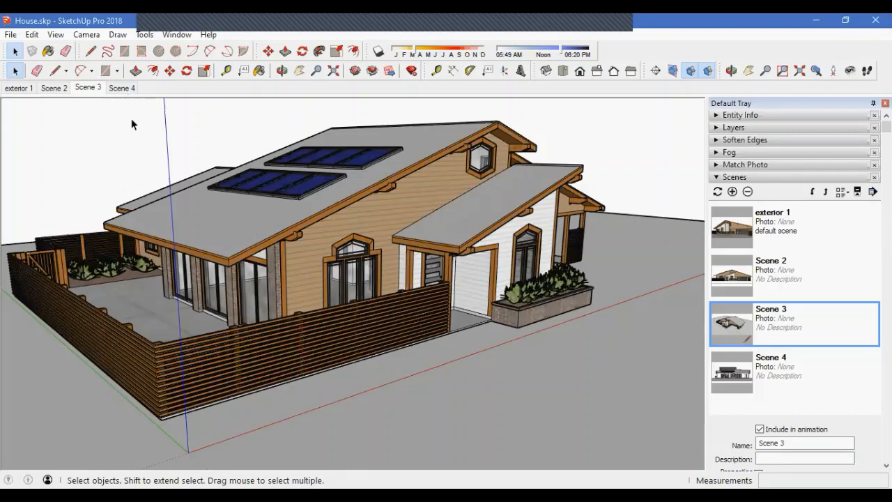
pyautogui.rightClick(91, 90)
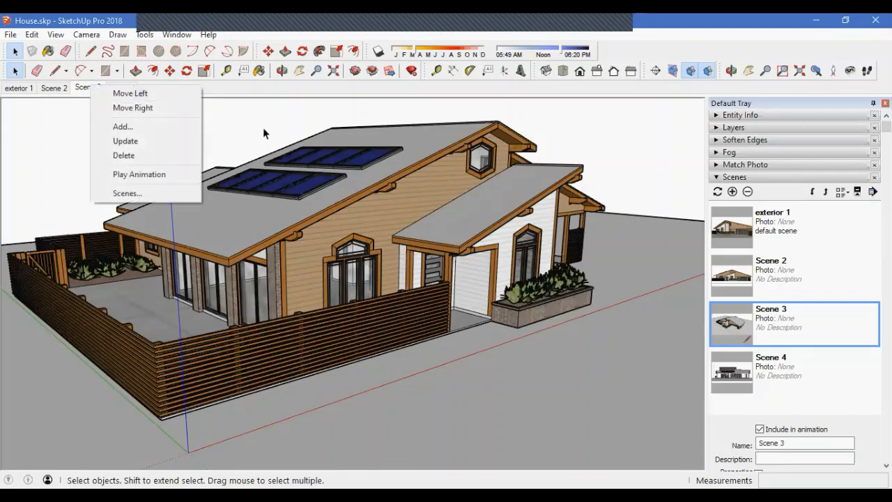
pyautogui.click(430, 281)
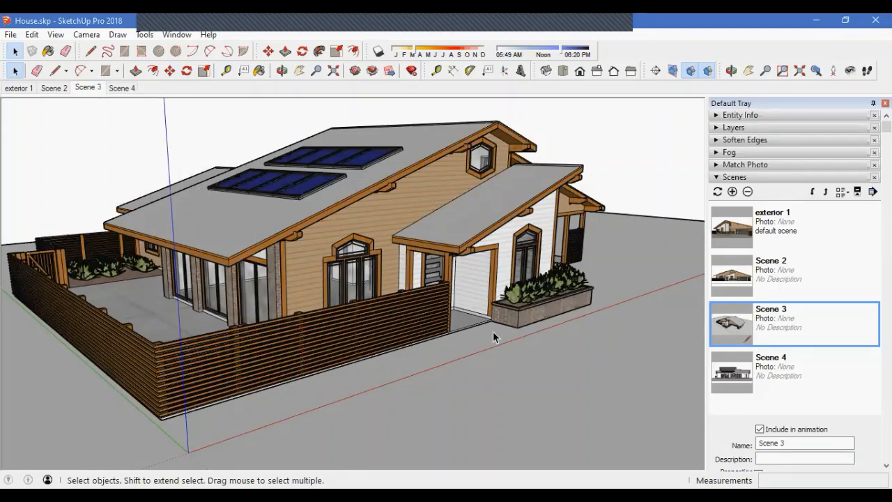
pyautogui.moveTo(485, 340); pyautogui.dragTo(541, 236, button='middle')
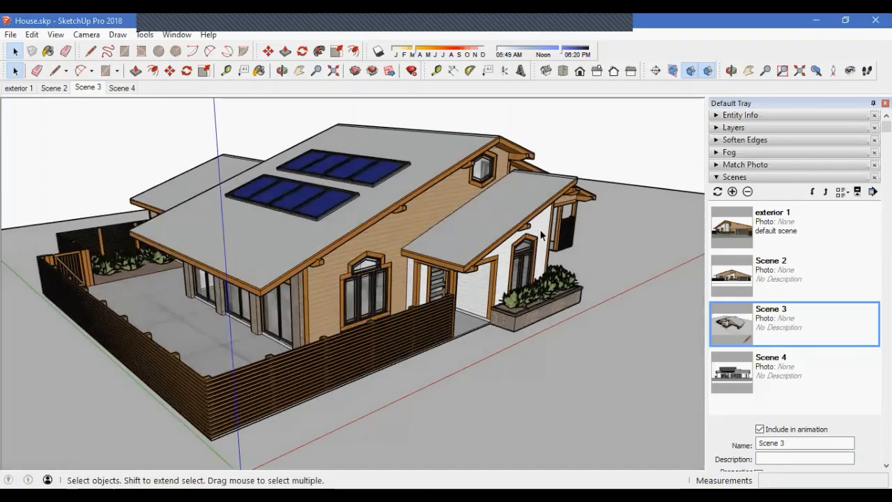
# Step: Frame an elevated front view of the house showing the roof and solar panels, and hide the section plane display
pyautogui.click(46, 88)
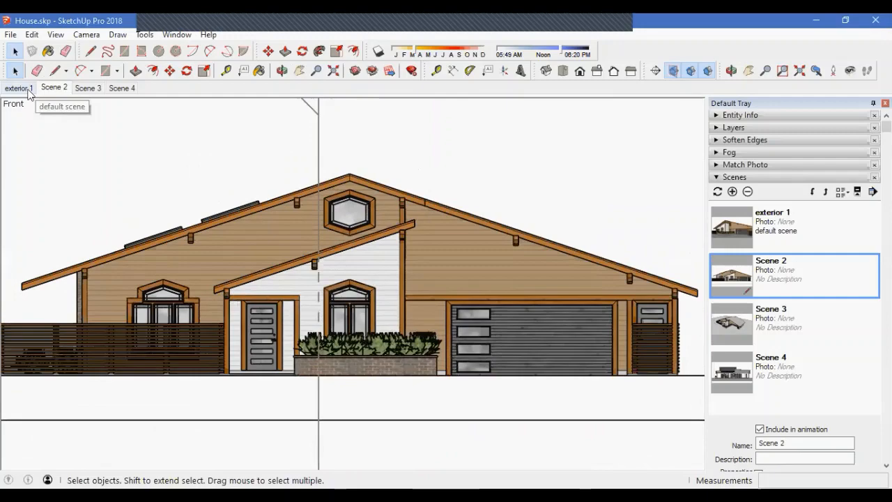
pyautogui.click(30, 88)
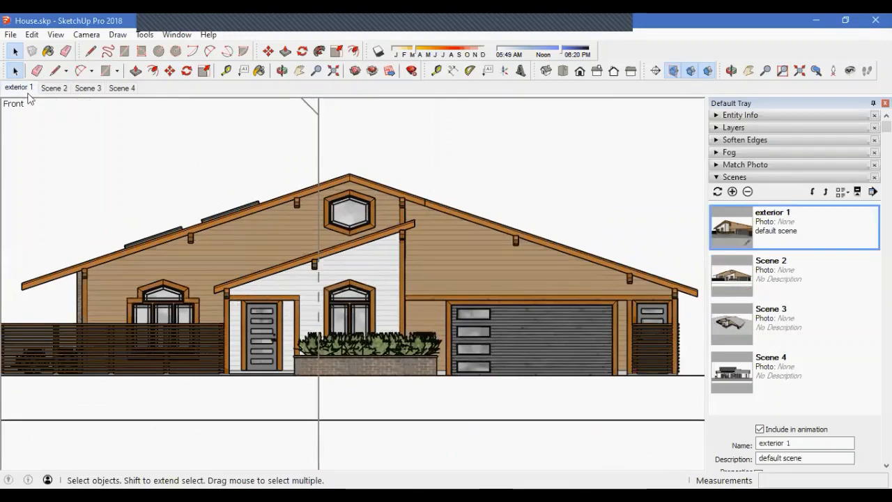
pyautogui.moveTo(418, 241); pyautogui.dragTo(453, 418, button='middle')
pyautogui.scroll(-4, 542, 231)
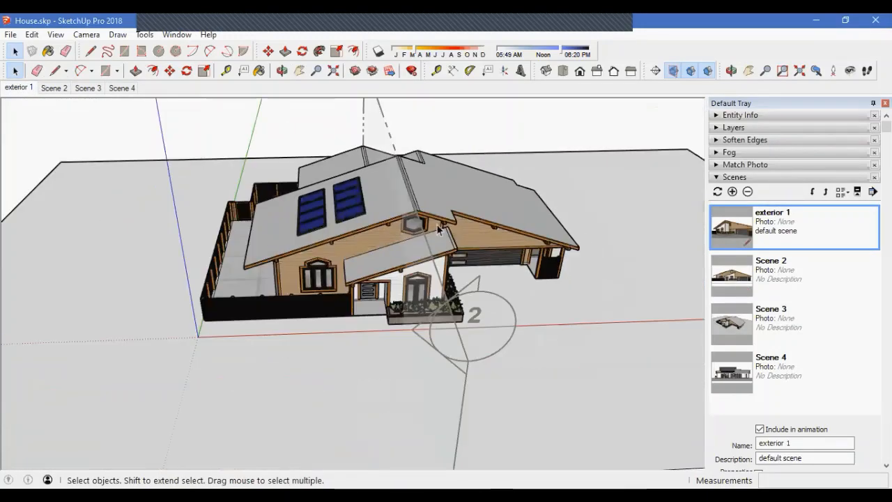
pyautogui.scroll(1, 393, 214)
pyautogui.scroll(1, 394, 214)
pyautogui.moveTo(393, 213); pyautogui.dragTo(397, 262, button='middle')
pyautogui.keyDown('shift'); pyautogui.moveTo(402, 295); pyautogui.dragTo(394, 289, button='middle'); pyautogui.keyUp('shift')
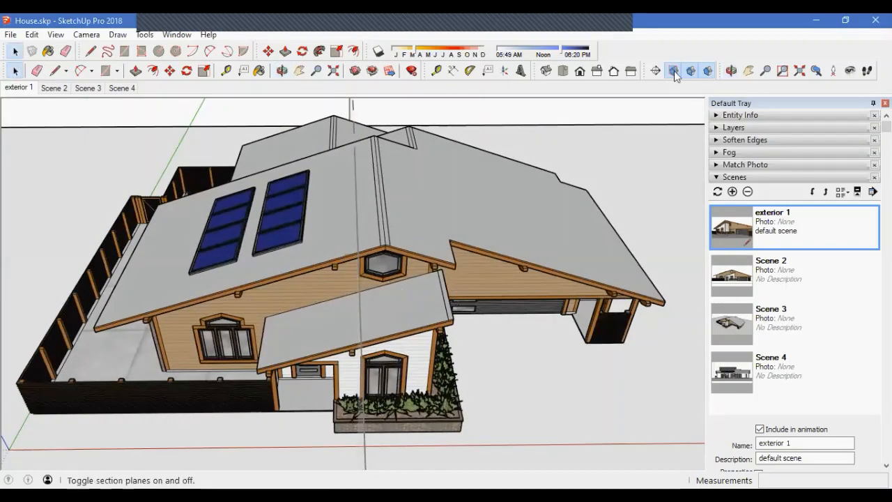
pyautogui.click(672, 70)
pyautogui.moveTo(237, 209); pyautogui.dragTo(234, 204, button='middle')
# Step: Add the elevated front view as a new scene after Scene 4, saving the style changes as a new style, and turn on shadows
pyautogui.rightClick(26, 89)
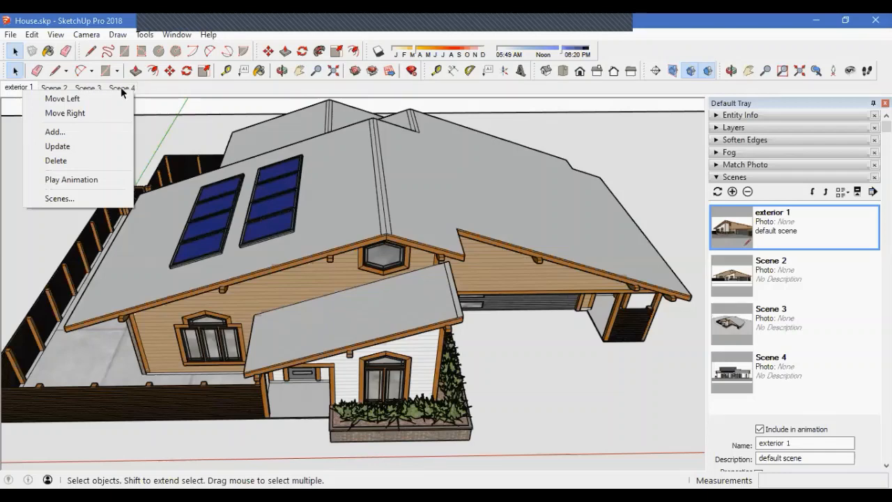
pyautogui.click(163, 92)
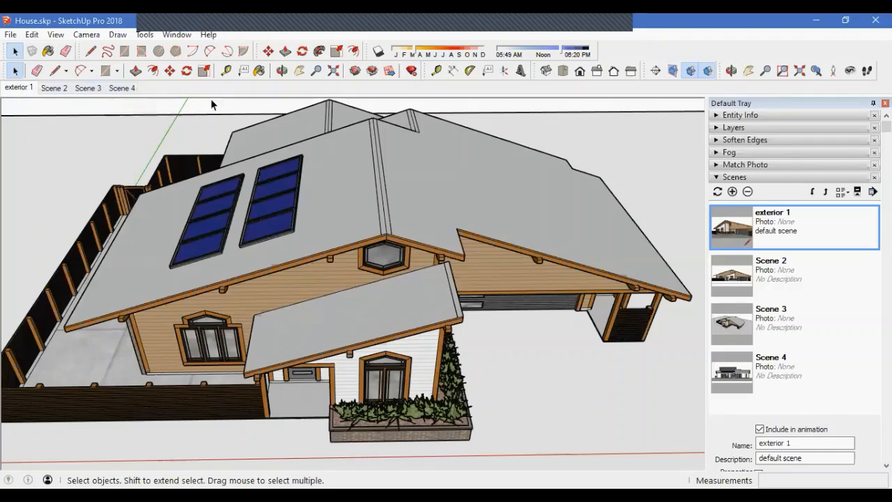
pyautogui.rightClick(123, 93)
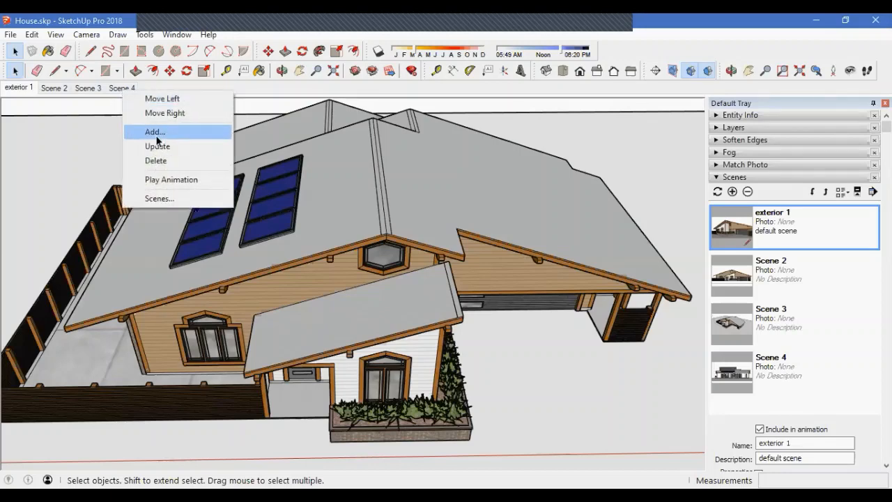
pyautogui.click(156, 132)
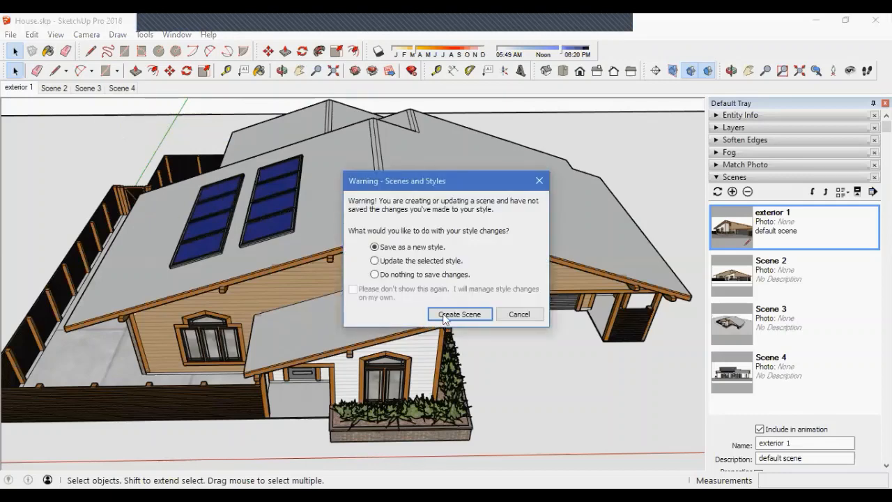
pyautogui.click(460, 314)
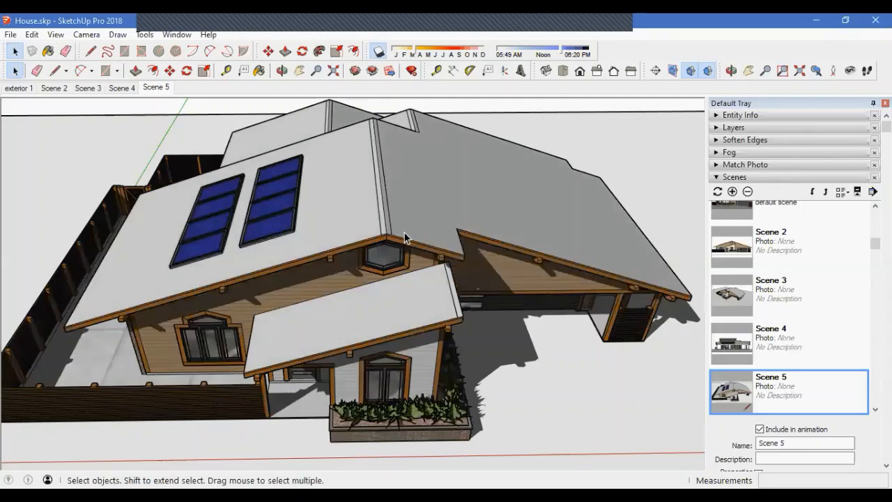
# Step: Apply the Charcoal Loose style from the Sketchy Edges collection and update Scene 5 with it
pyautogui.click(741, 178)
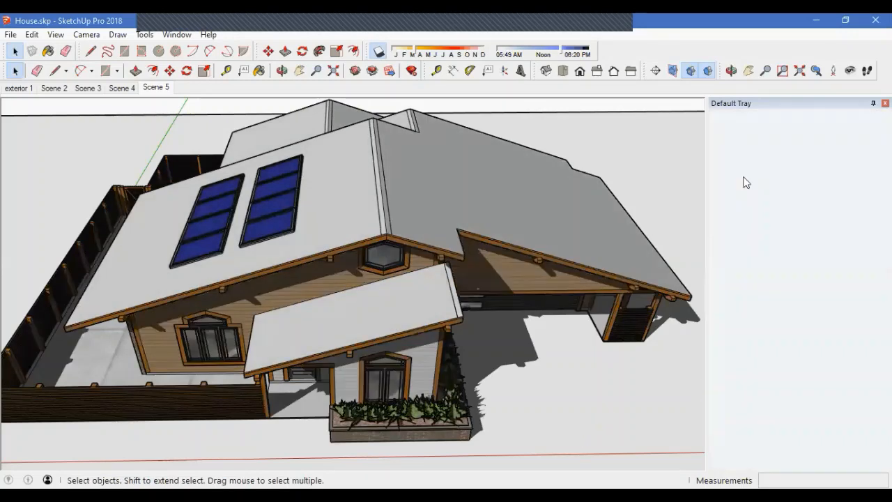
pyautogui.click(742, 214)
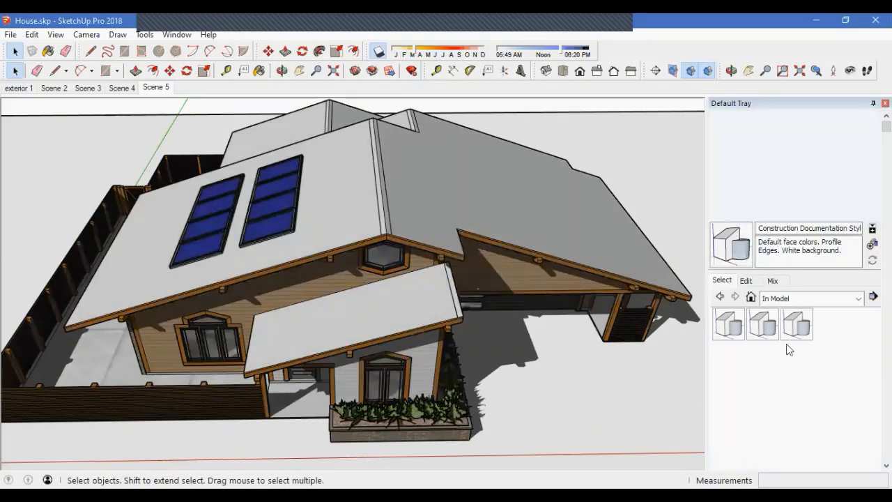
pyautogui.click(807, 301)
pyautogui.click(800, 368)
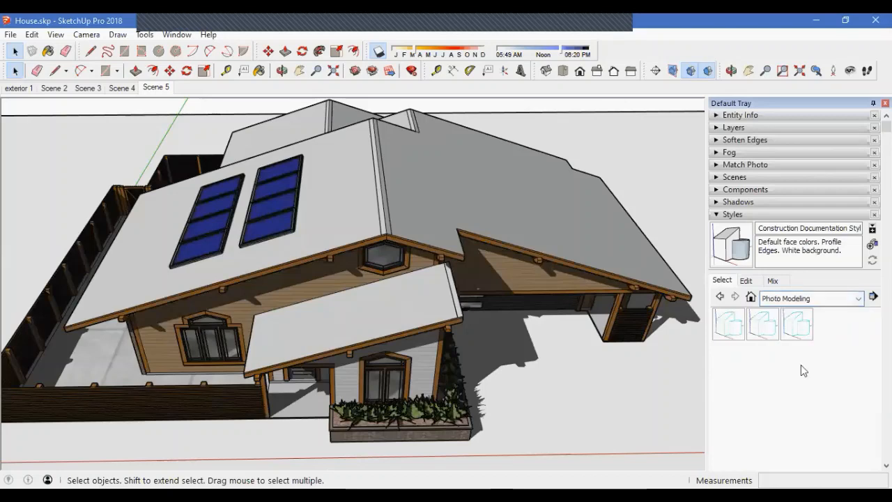
pyautogui.click(807, 299)
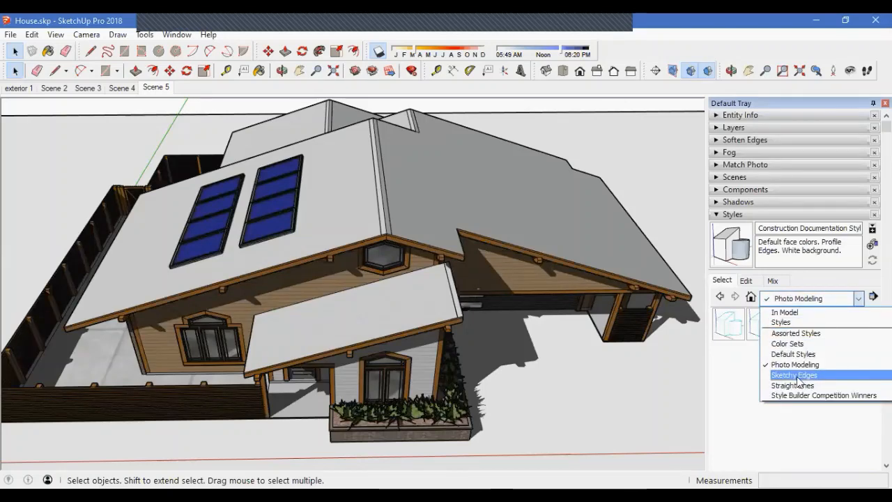
pyautogui.click(800, 377)
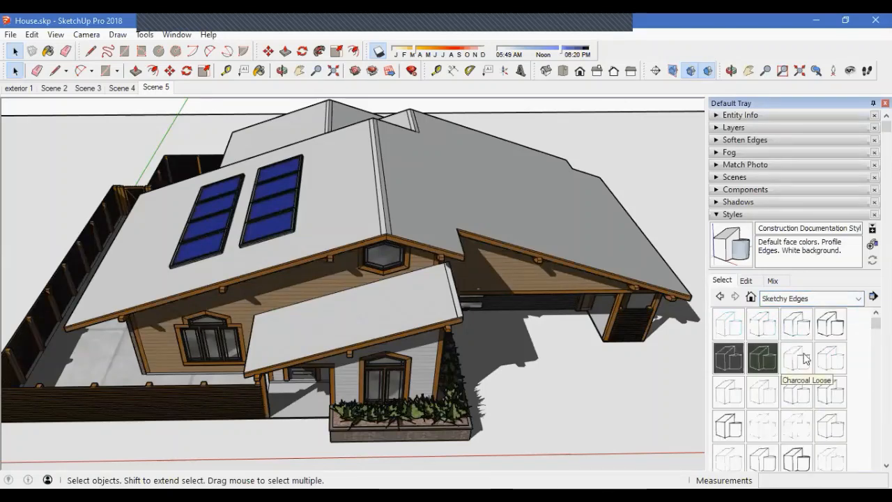
pyautogui.click(805, 358)
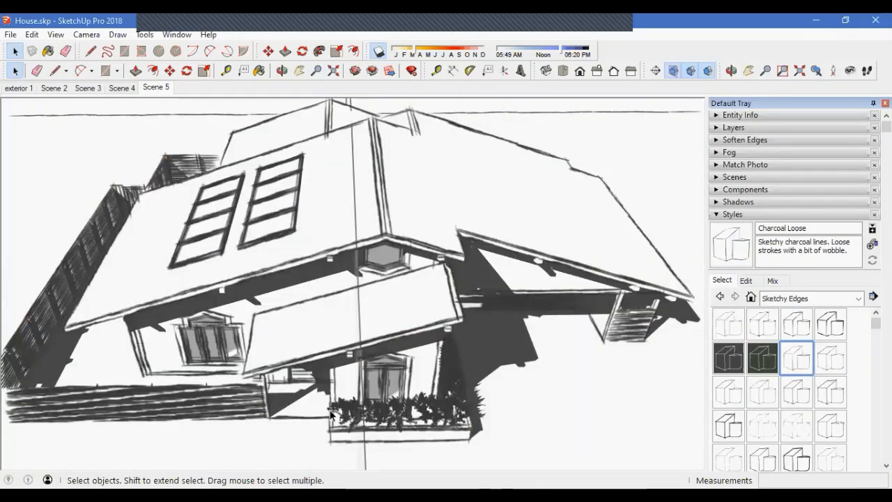
pyautogui.rightClick(158, 92)
pyautogui.click(189, 143)
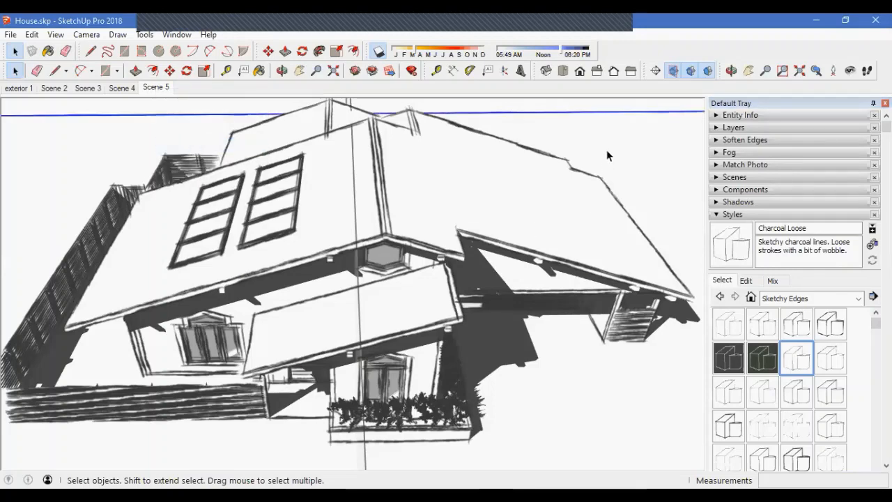
# Step: Recall Scenes 4, 3, 2 and 5 in turn to compare their saved views and styles
pyautogui.click(122, 88)
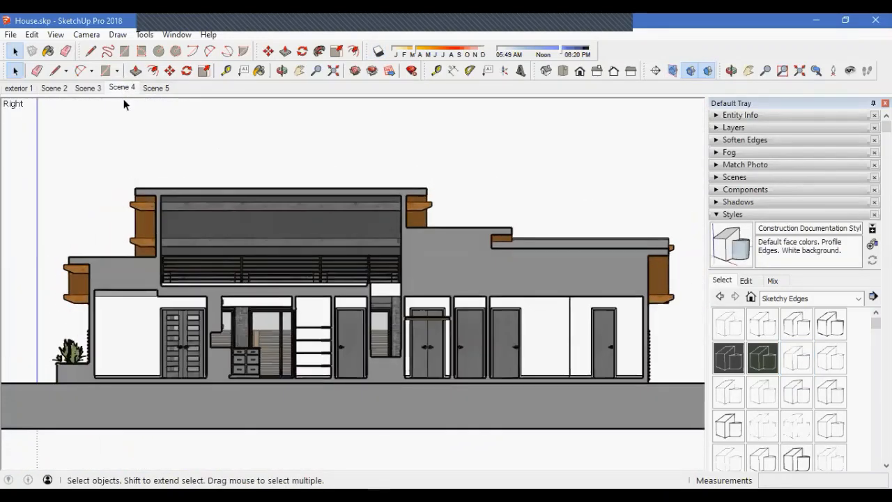
pyautogui.click(91, 89)
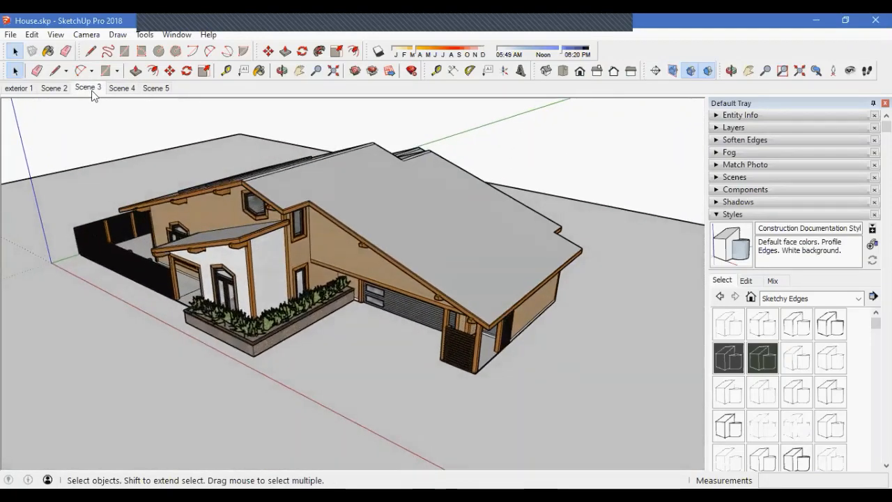
pyautogui.click(68, 88)
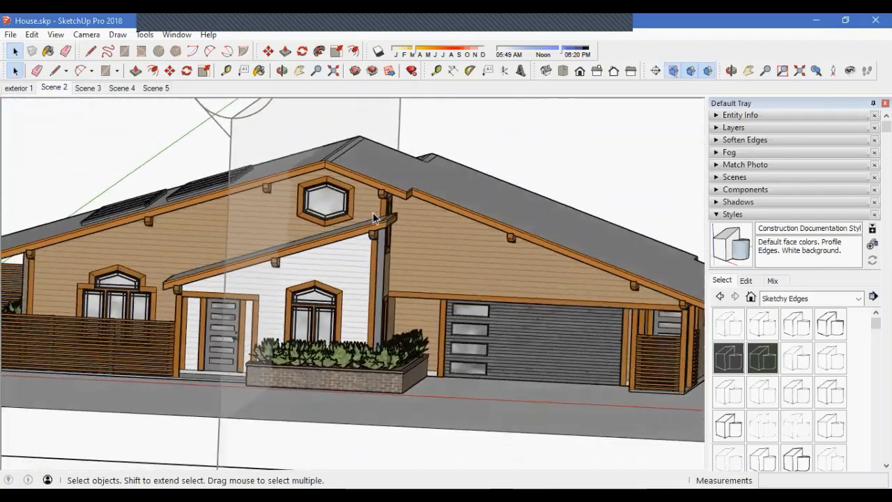
pyautogui.click(156, 88)
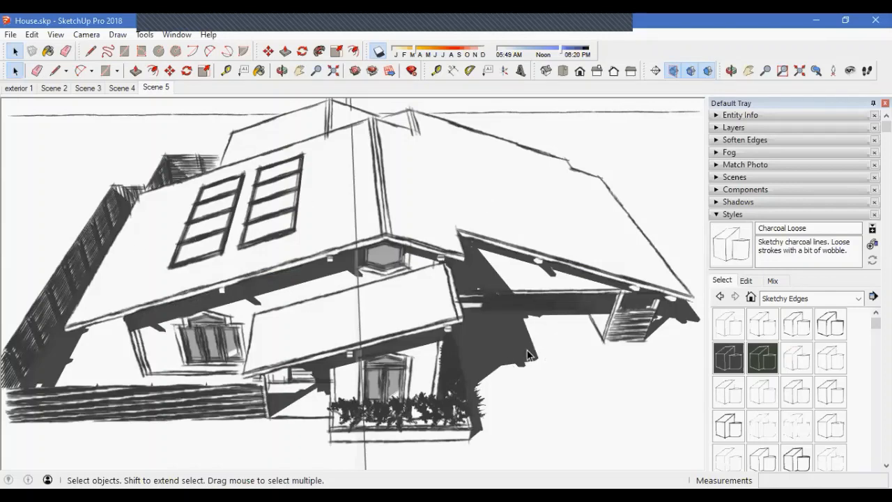
# Step: Play the scenes as an animation, stop the playback, and recall the exterior 1 scene
pyautogui.click(757, 214)
pyautogui.click(749, 177)
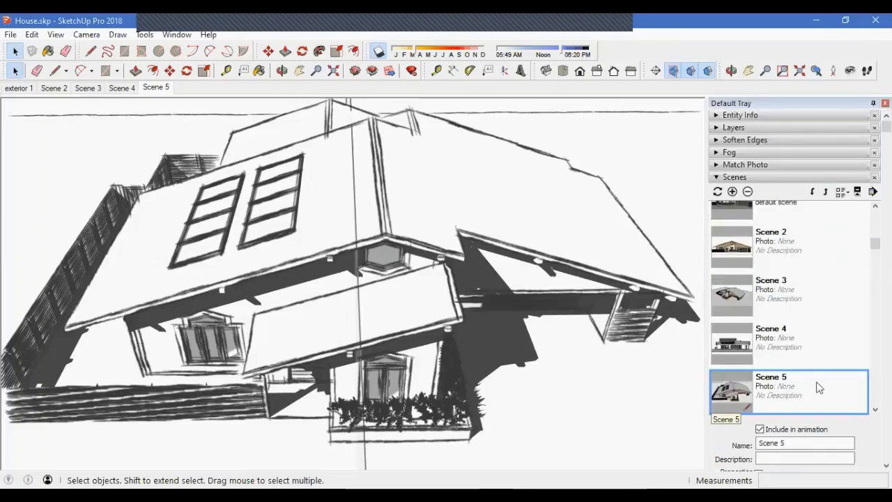
pyautogui.click(795, 341)
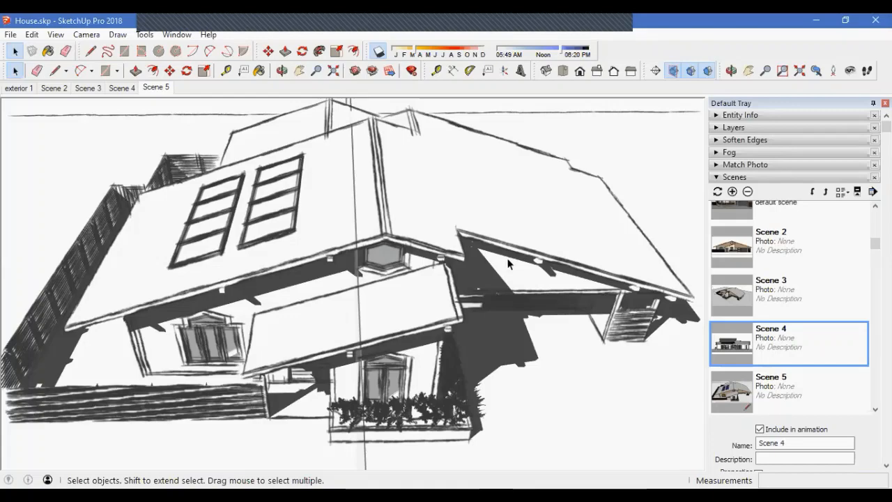
pyautogui.rightClick(10, 93)
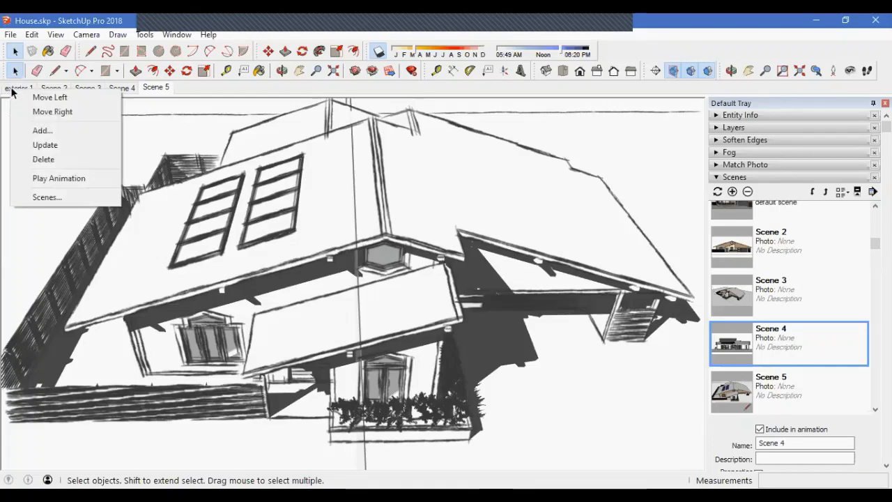
pyautogui.click(40, 175)
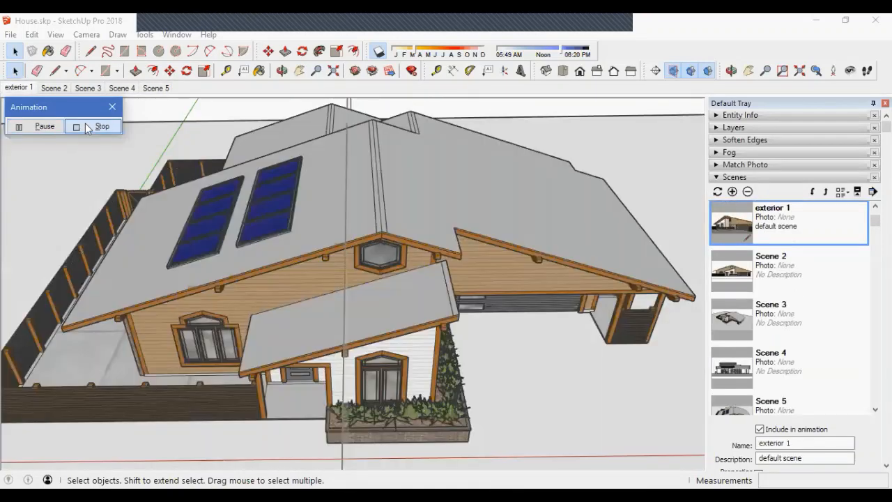
pyautogui.click(81, 129)
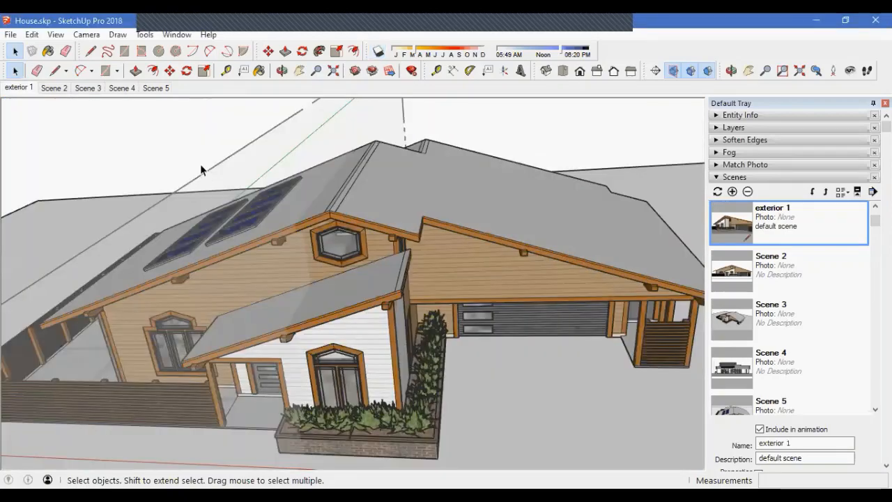
pyautogui.click(24, 89)
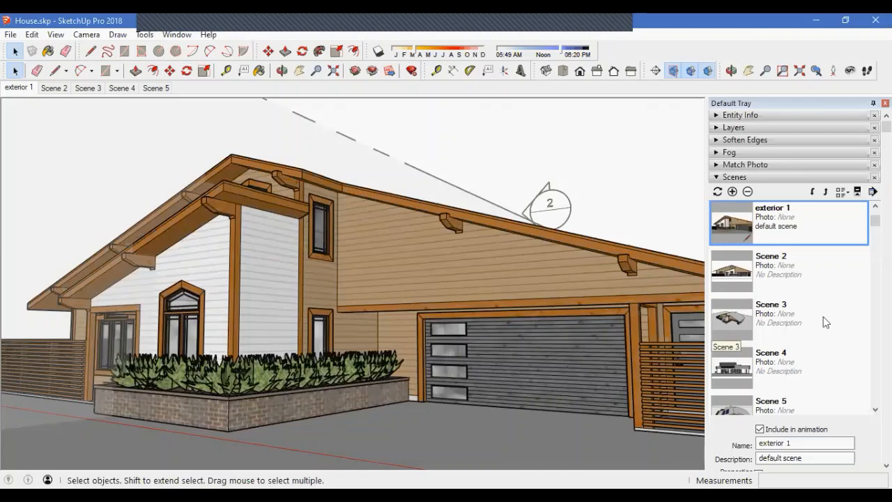
# Step: Shift Scene 3 up and down in the scene order and return it to its place after Scene 2
pyautogui.click(802, 317)
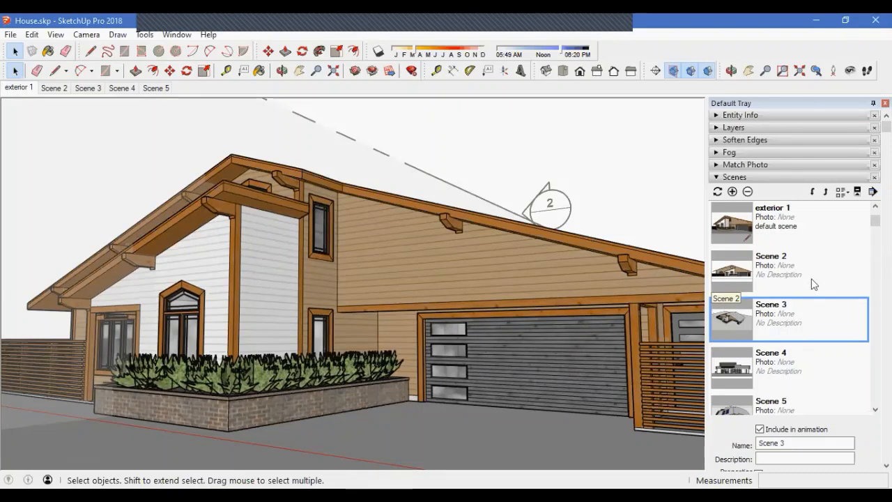
pyautogui.click(824, 194)
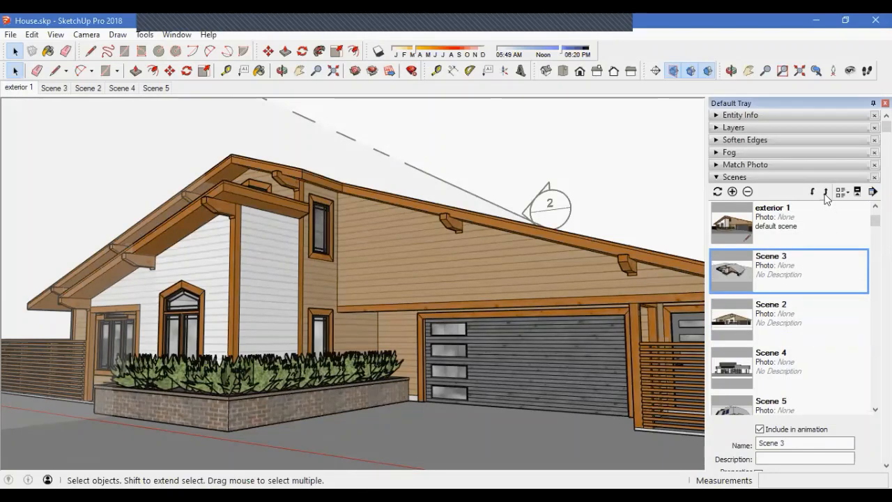
pyautogui.click(815, 195)
pyautogui.click(814, 194)
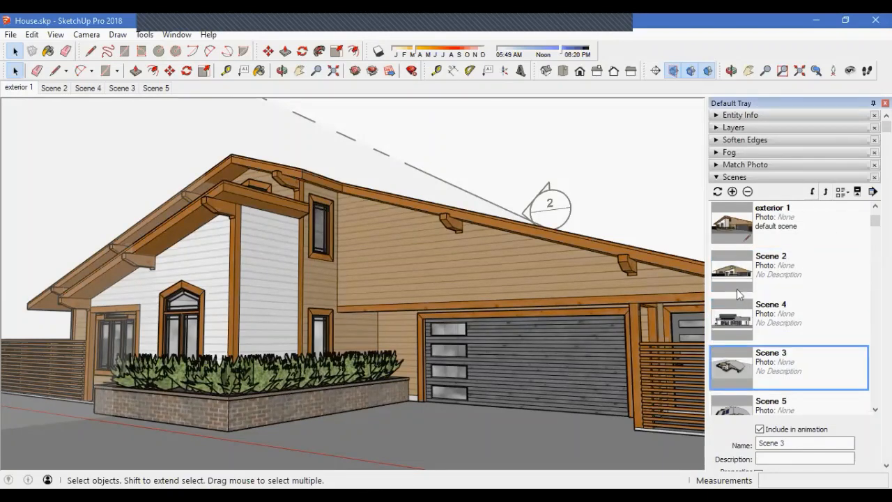
pyautogui.click(823, 195)
pyautogui.click(823, 195)
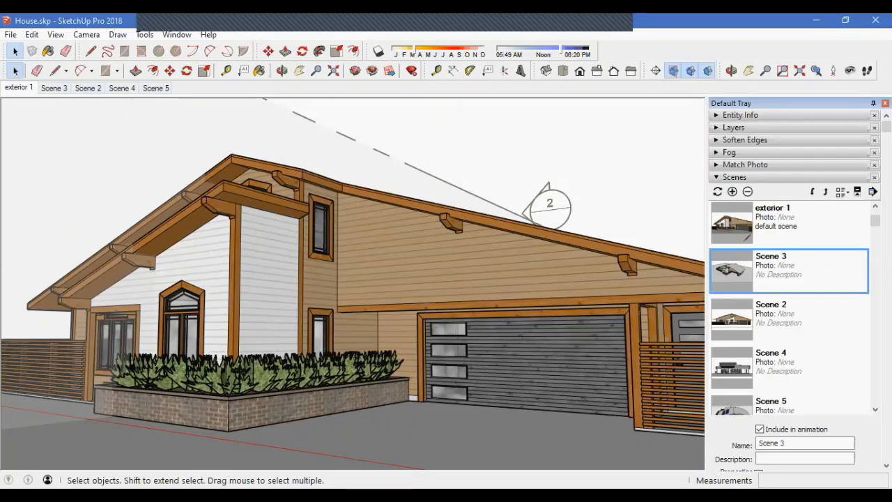
pyautogui.click(815, 192)
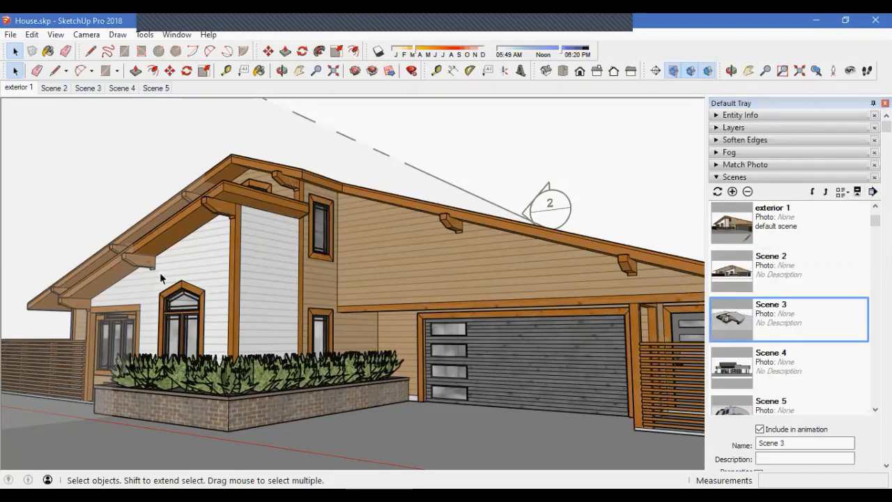
# Step: Delete the section plane marked 2 that crosses the house
pyautogui.moveTo(267, 288); pyautogui.dragTo(363, 123, button='middle')
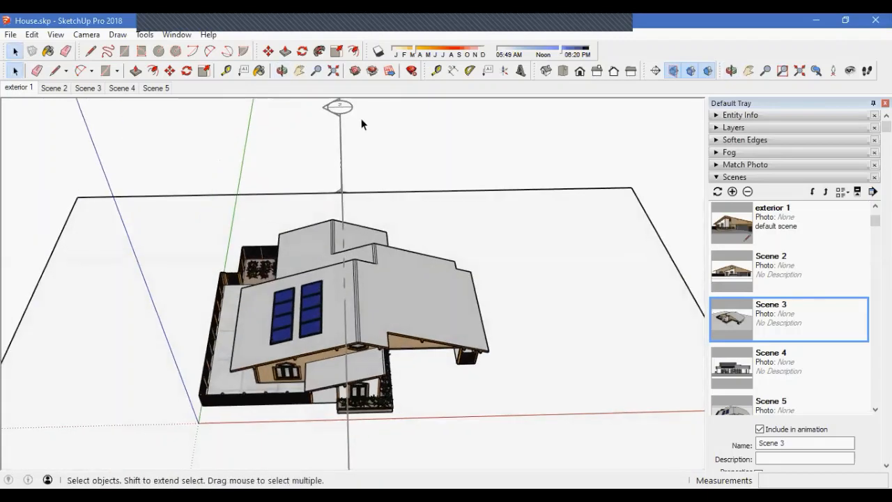
pyautogui.click(345, 110)
pyautogui.press('Delete')
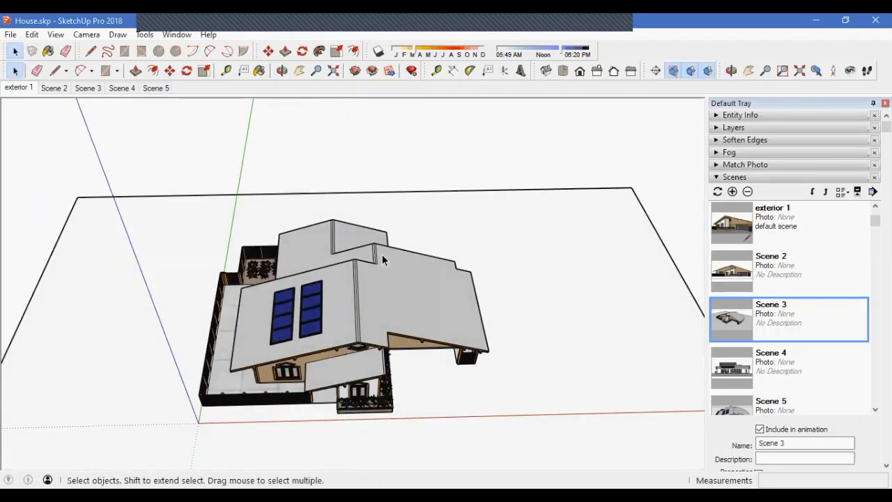
# Step: Add a new scene after exterior 1 showing the fenced patio corner and entrance side of the house from near eye level
pyautogui.moveTo(373, 305); pyautogui.dragTo(558, 164, button='middle')
pyautogui.scroll(3, 439, 290)
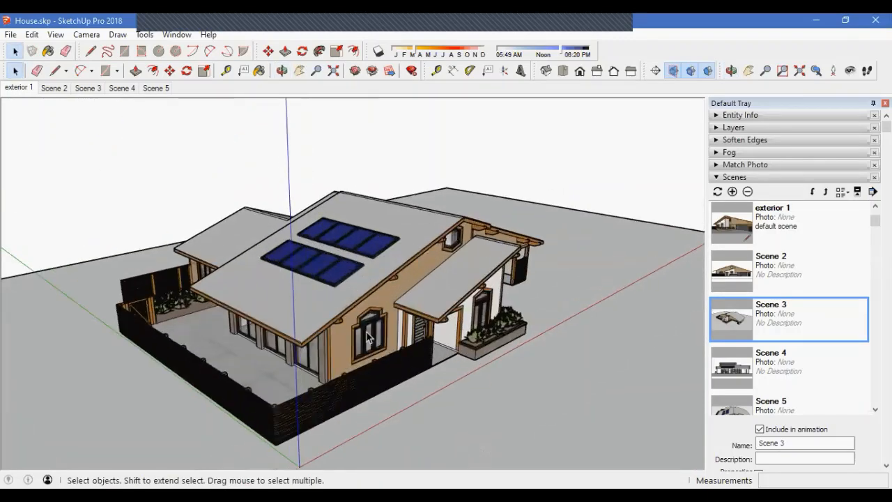
pyautogui.moveTo(358, 356); pyautogui.dragTo(377, 281, button='middle')
pyautogui.scroll(5, 353, 220)
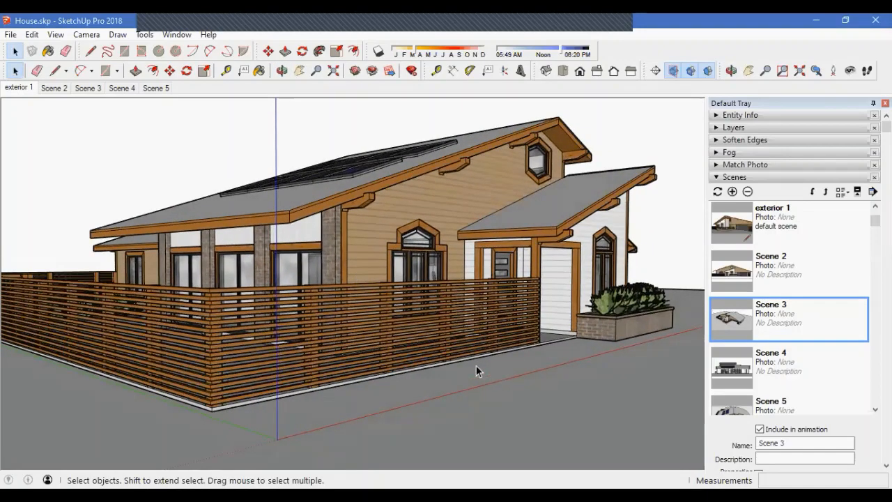
pyautogui.moveTo(478, 368); pyautogui.dragTo(424, 343, button='middle')
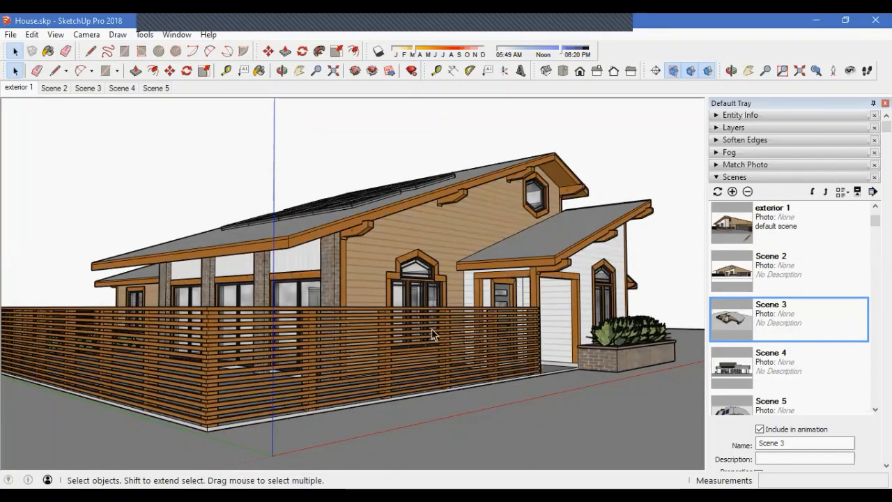
pyautogui.rightClick(26, 89)
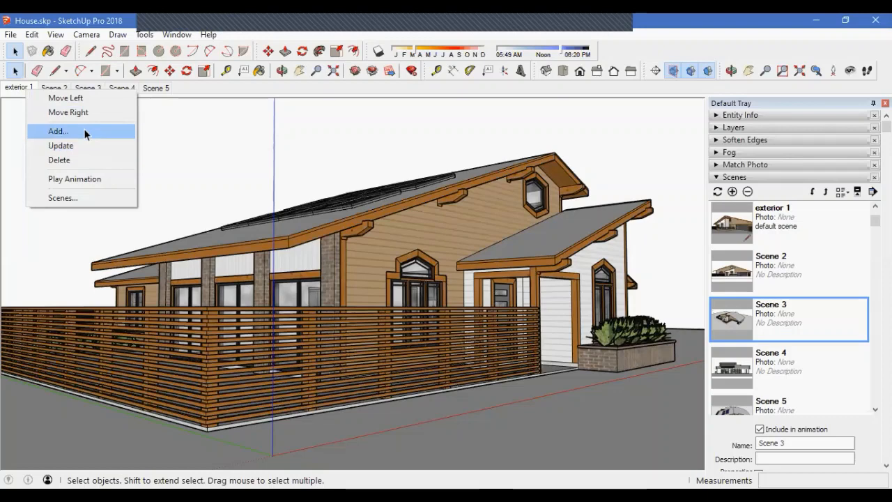
pyautogui.click(81, 130)
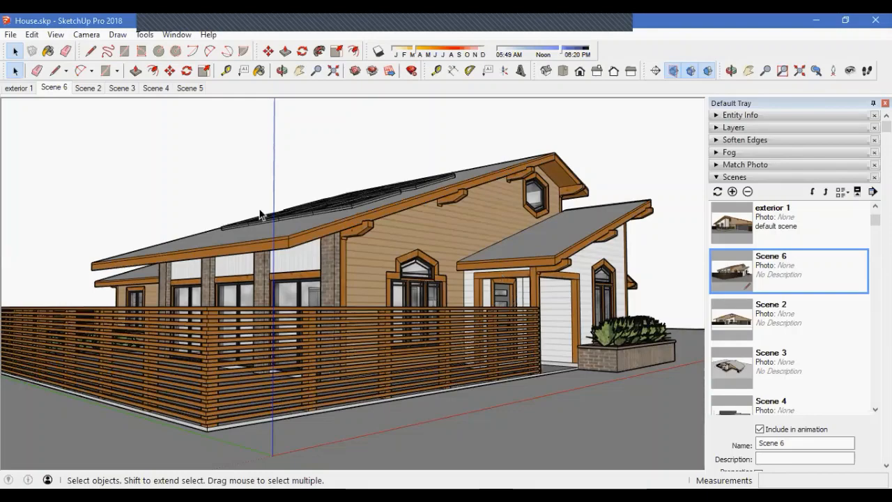
# Step: Switch the camera to two-point perspective, recentre the house in the view, and update Scene 6 with it
pyautogui.click(86, 34)
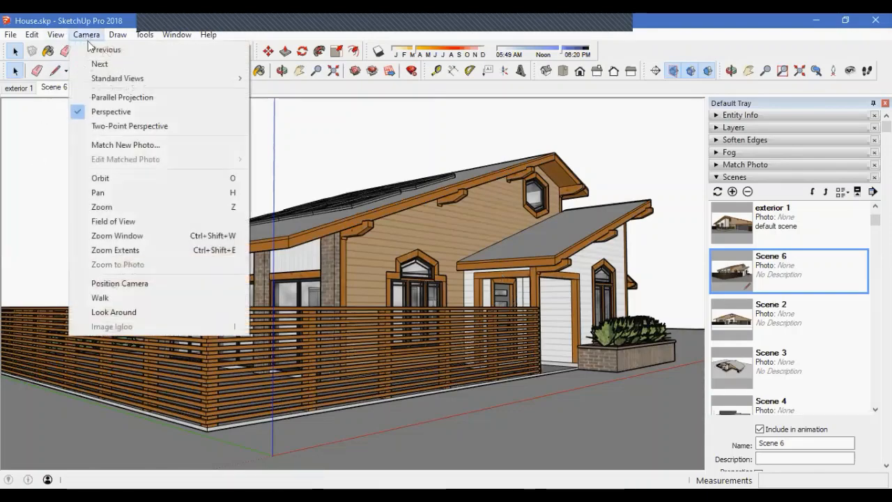
pyautogui.click(130, 125)
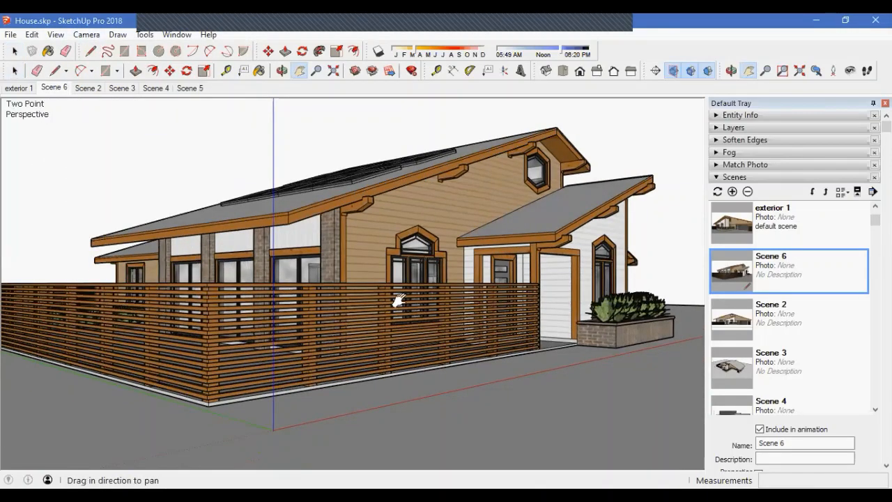
pyautogui.moveTo(355, 270)
pyautogui.mouseDown()
pyautogui.moveTo(366, 260)
pyautogui.moveTo(362, 300)
pyautogui.moveTo(360, 264)
pyautogui.mouseUp()
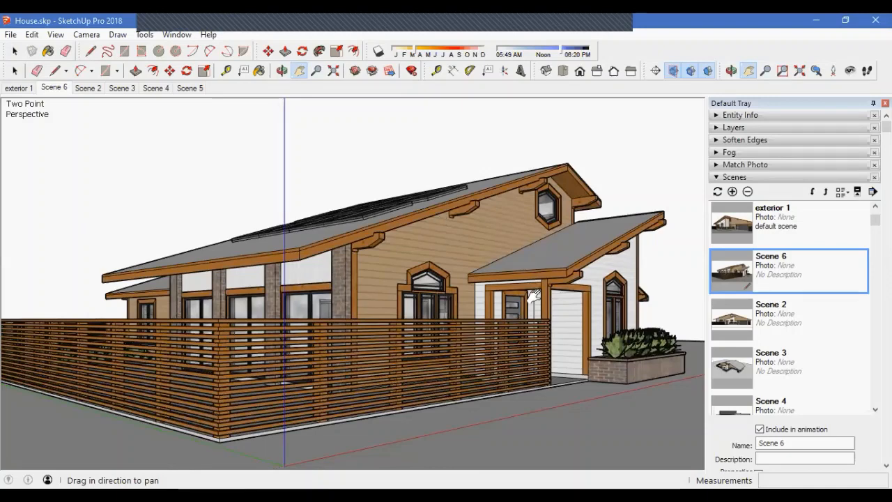
pyautogui.moveTo(408, 292); pyautogui.dragTo(418, 295)
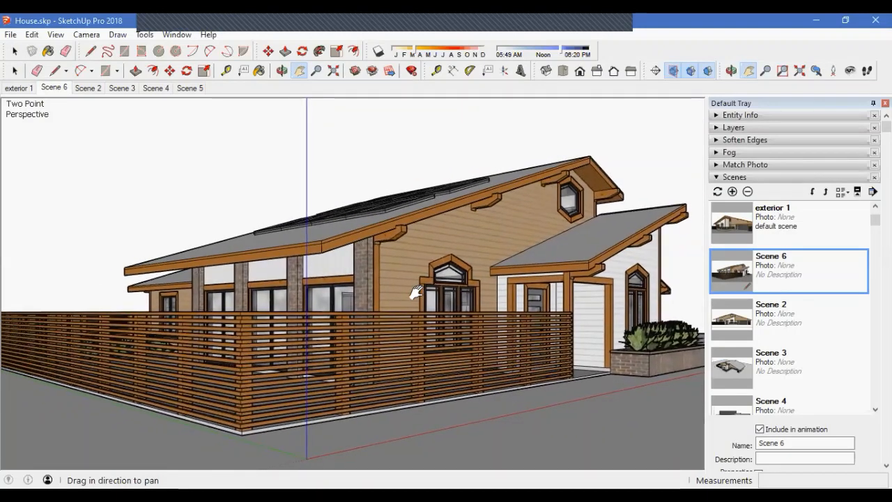
pyautogui.moveTo(427, 332)
pyautogui.mouseDown()
pyautogui.moveTo(409, 329)
pyautogui.moveTo(423, 315)
pyautogui.mouseUp()
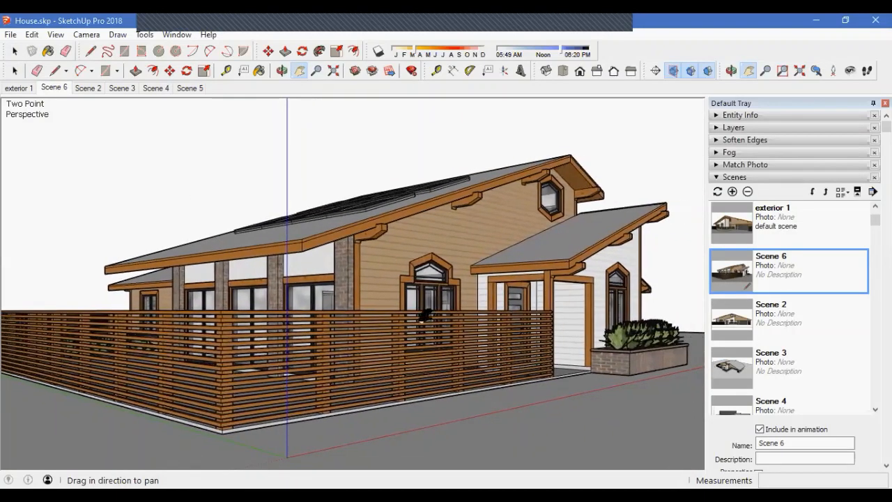
pyautogui.rightClick(60, 95)
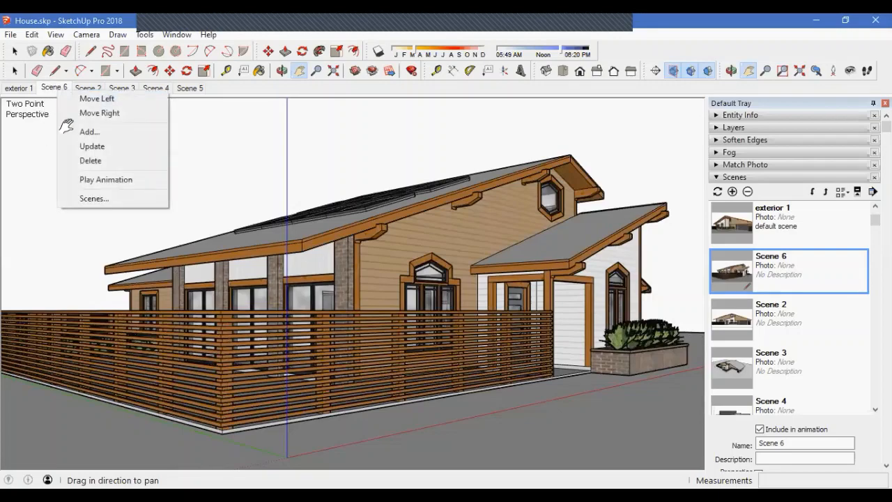
pyautogui.click(73, 144)
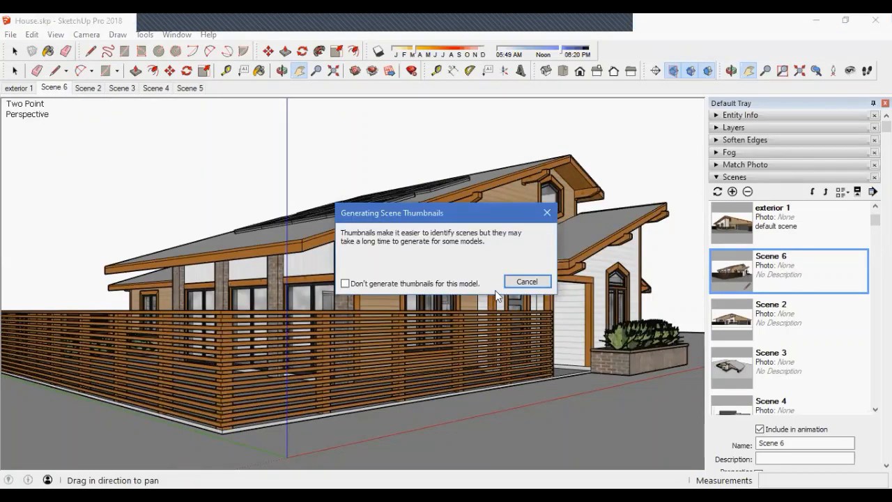
# Step: Recall exterior 1 and Scene 6, look at the house from above, and return to the saved Scene 6 view
pyautogui.click(20, 88)
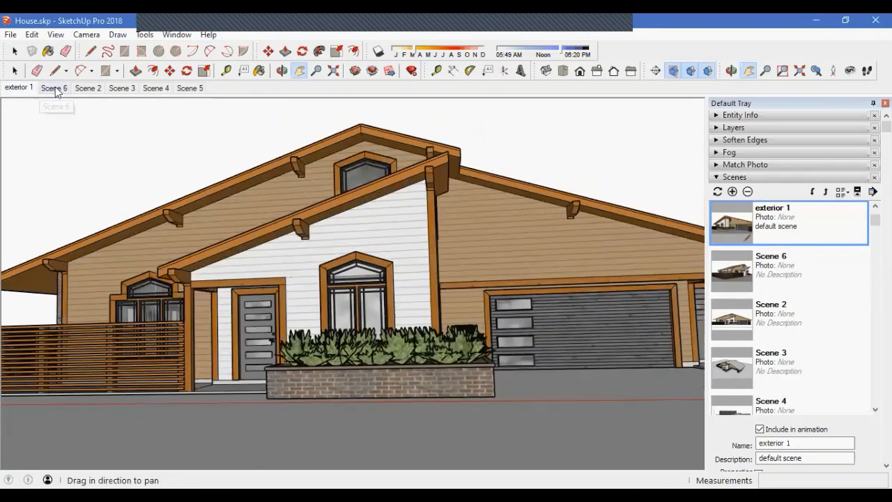
pyautogui.click(54, 87)
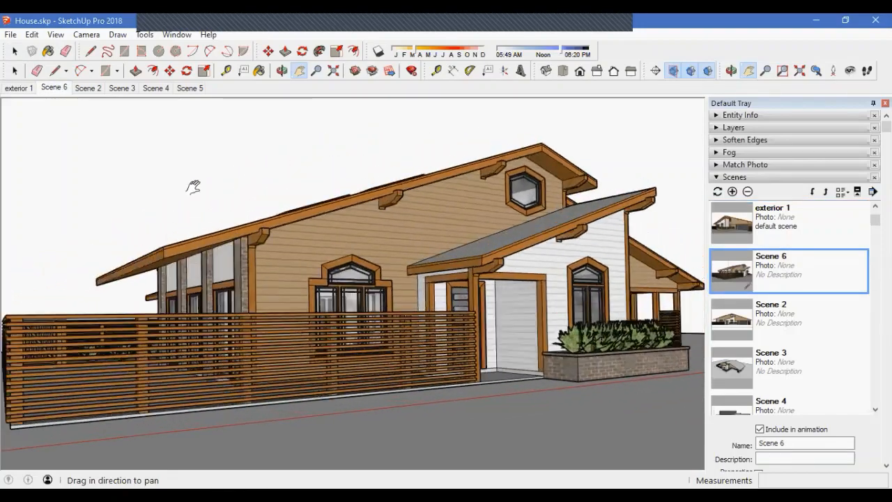
pyautogui.moveTo(392, 282); pyautogui.dragTo(528, 312, button='middle')
pyautogui.moveTo(396, 367); pyautogui.dragTo(376, 311, button='middle')
pyautogui.scroll(-2, 395, 291)
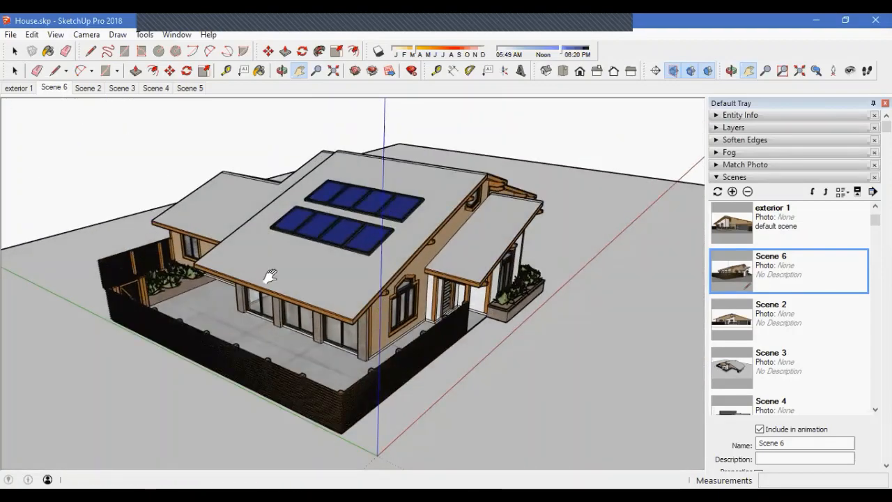
pyautogui.click(56, 87)
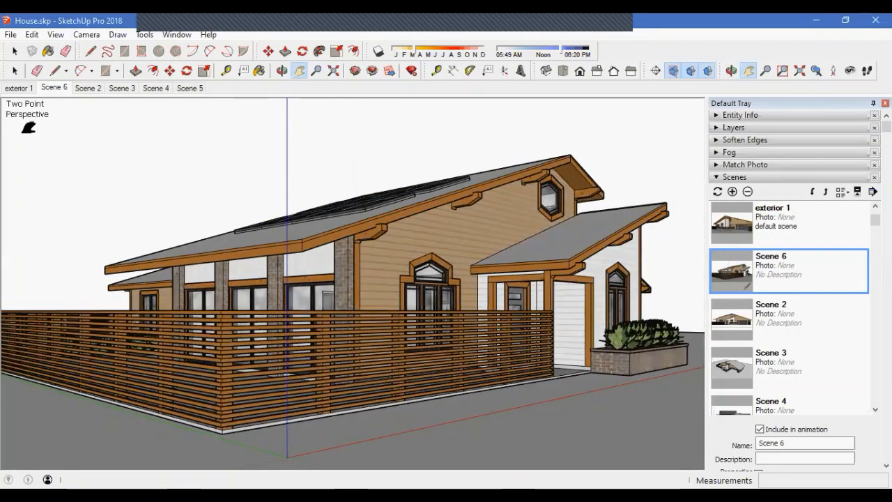
# Step: Frame the whole front facade, from the fence to the garage side, in a straight-on view near eye level
pyautogui.moveTo(486, 305); pyautogui.dragTo(181, 323, button='middle')
pyautogui.scroll(-4, 182, 323)
pyautogui.scroll(2, 473, 312)
pyautogui.scroll(3, 418, 317)
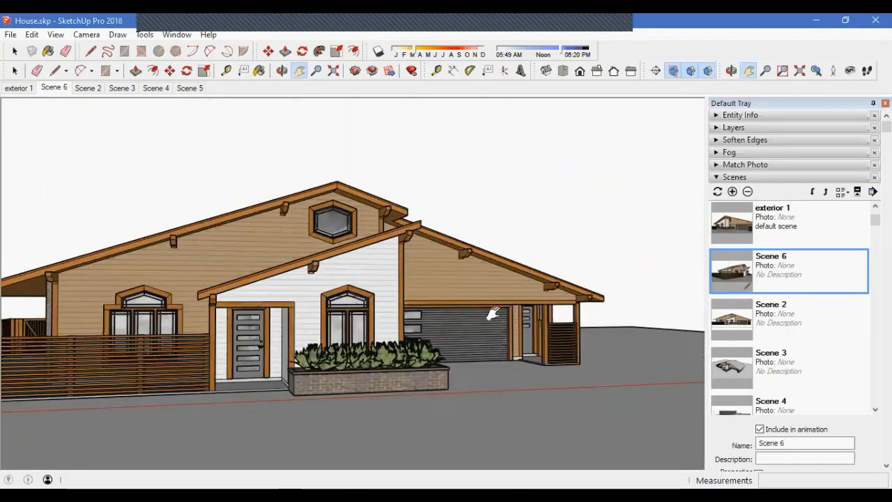
pyautogui.moveTo(418, 319)
pyautogui.mouseDown(button='middle')
pyautogui.moveTo(422, 334)
pyautogui.moveTo(474, 330)
pyautogui.moveTo(406, 330)
pyautogui.mouseUp(button='middle')
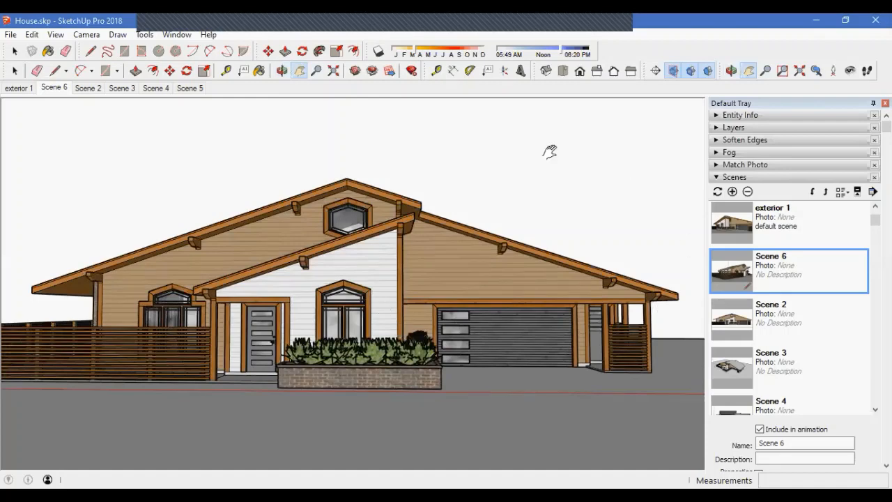
pyautogui.scroll(-2, 436, 276)
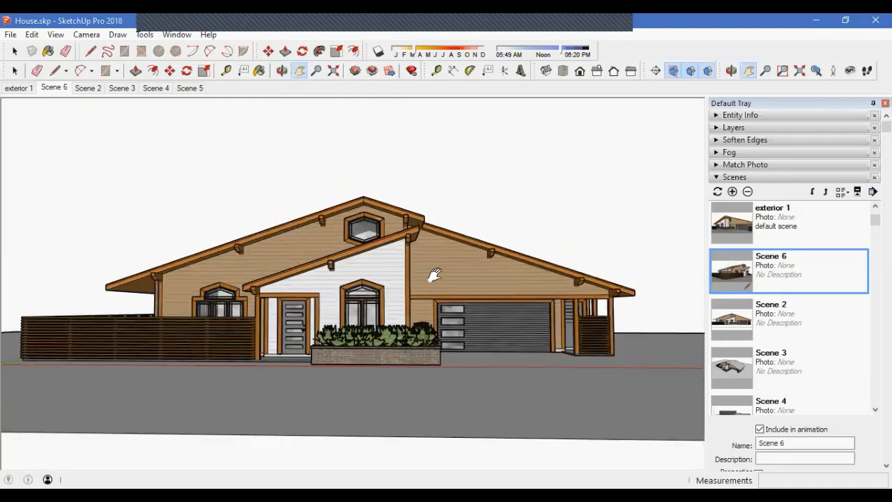
pyautogui.moveTo(375, 276); pyautogui.dragTo(396, 304, button='middle')
pyautogui.scroll(3, 389, 294)
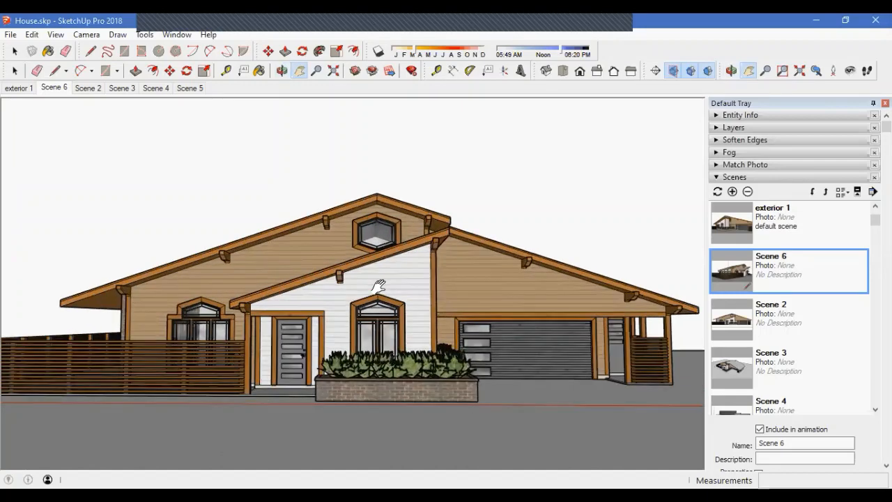